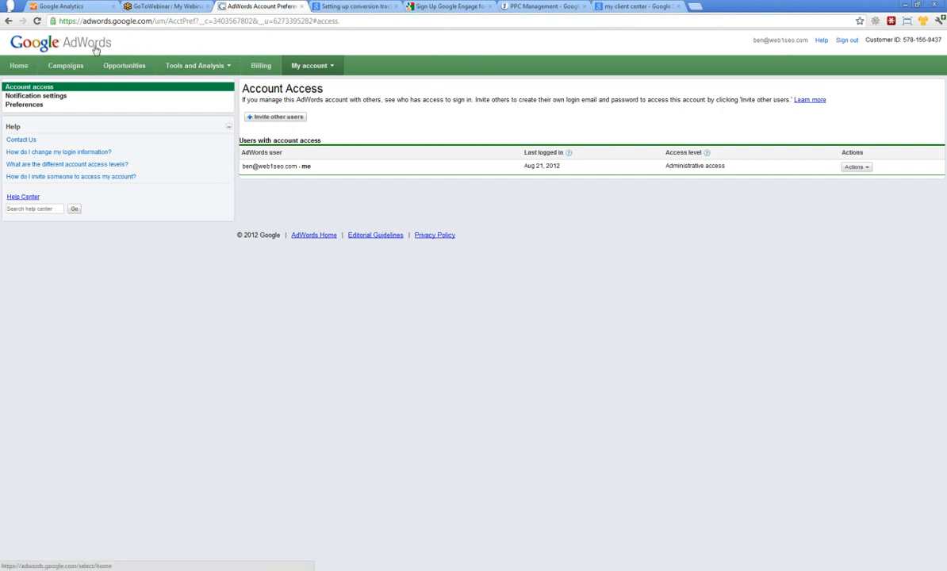
Open the AdWords account preferences and check the account's time zone setting.
click(320, 68)
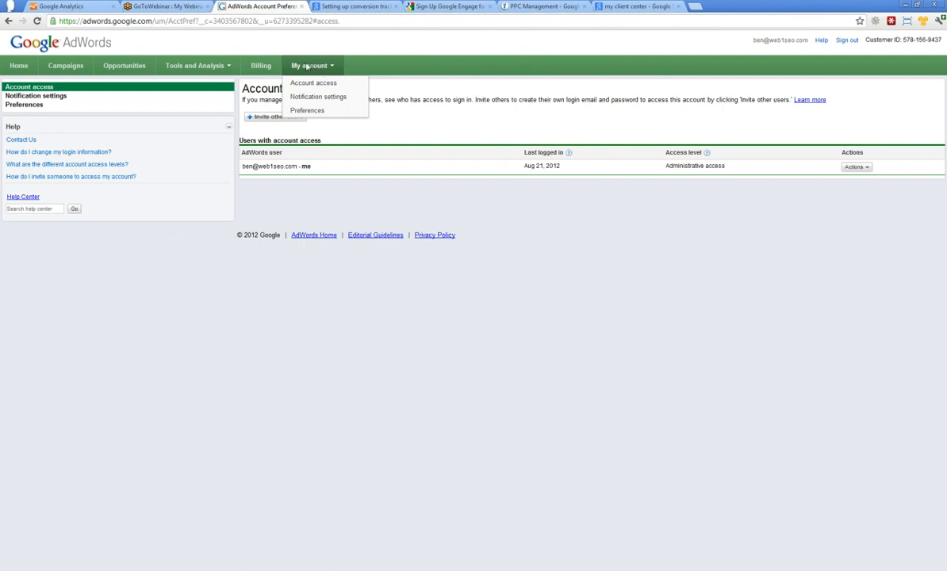
click(357, 56)
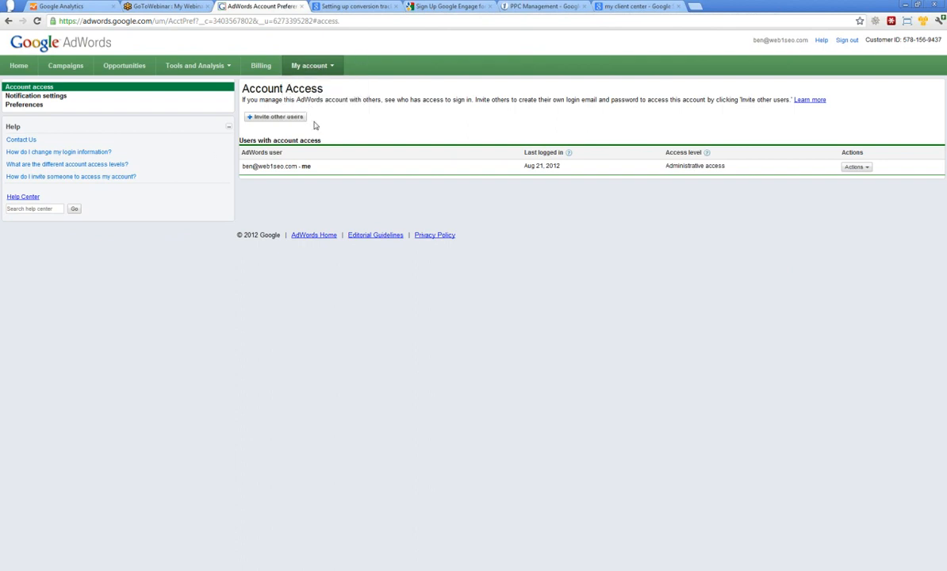
click(21, 107)
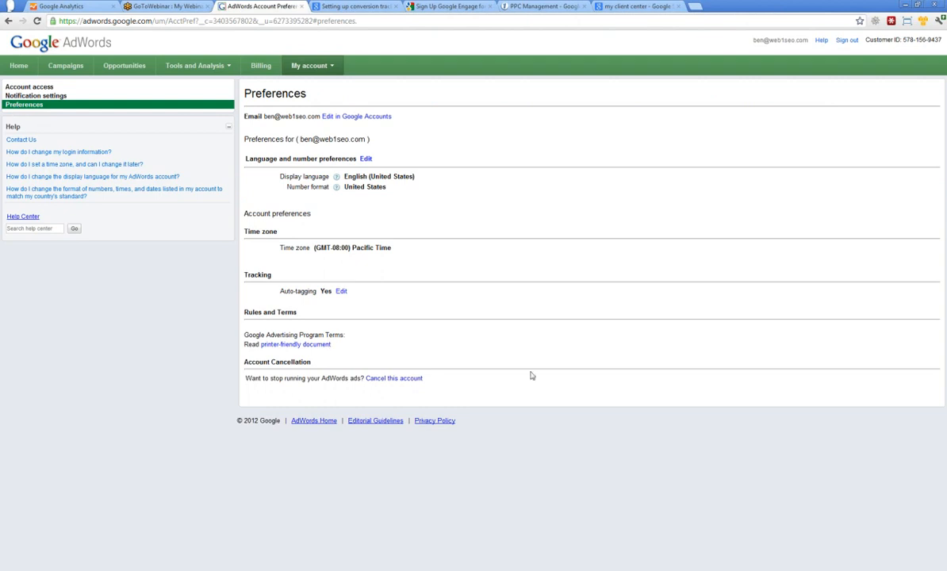
triple_click(356, 249)
triple_click(356, 249)
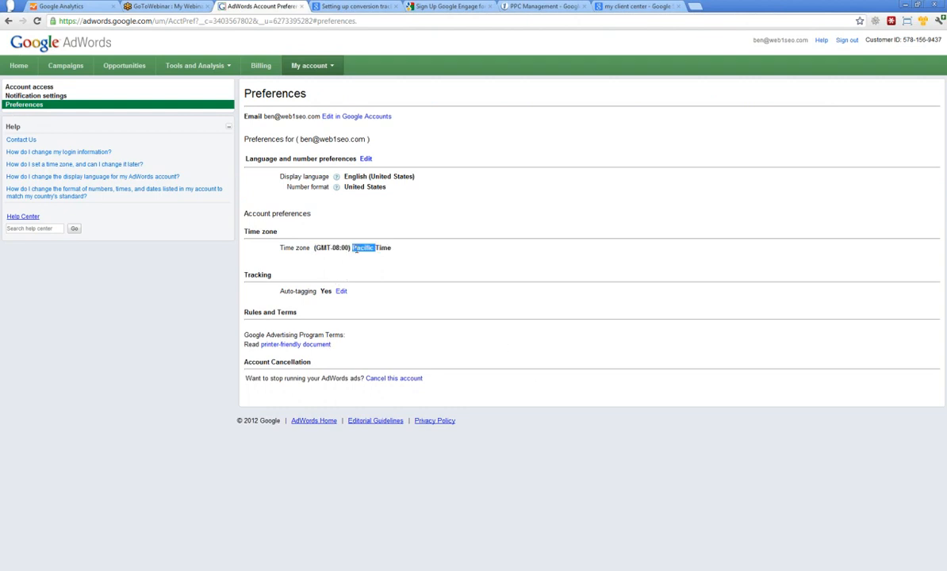
triple_click(357, 249)
click(375, 248)
triple_click(375, 248)
click(333, 249)
drag(408, 249, 316, 245)
click(379, 234)
drag(394, 249, 303, 236)
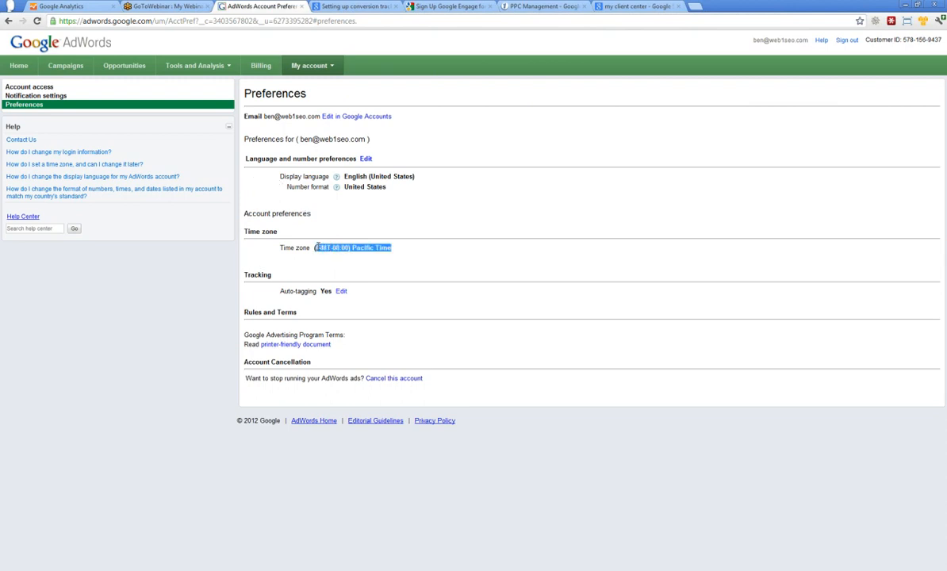
click(377, 223)
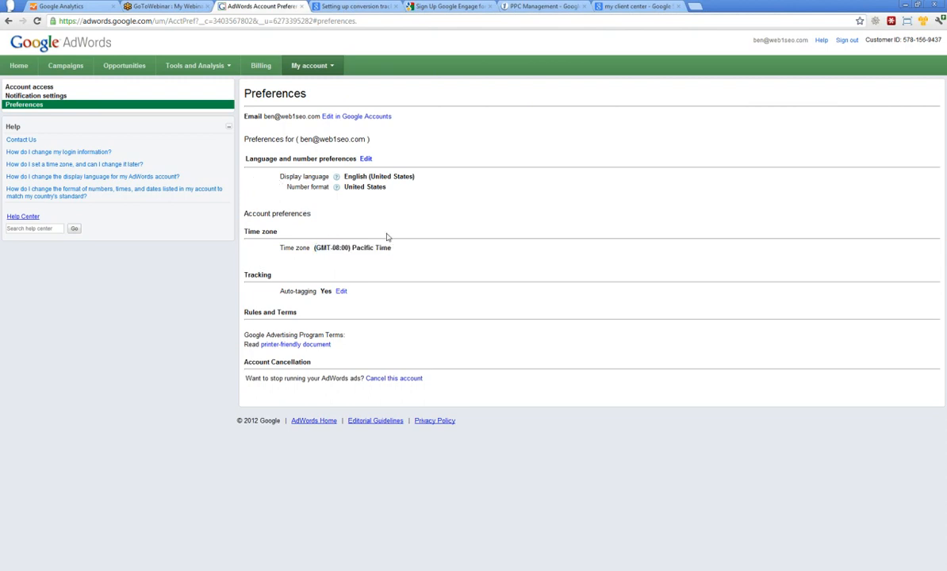
Open the destination URL auto-tagging setting under Tracking for review and leave it without saving changes.
triple_click(293, 290)
click(308, 287)
click(341, 291)
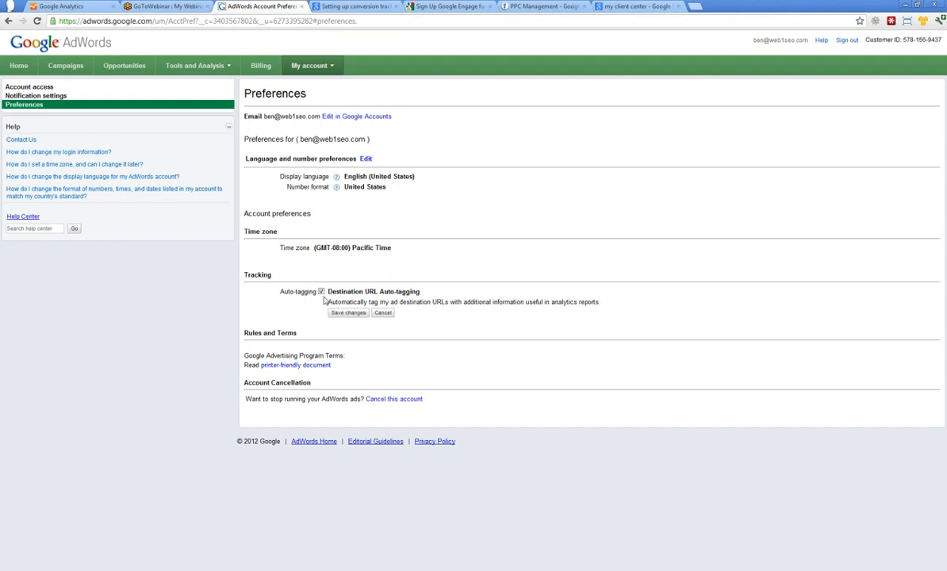
click(382, 312)
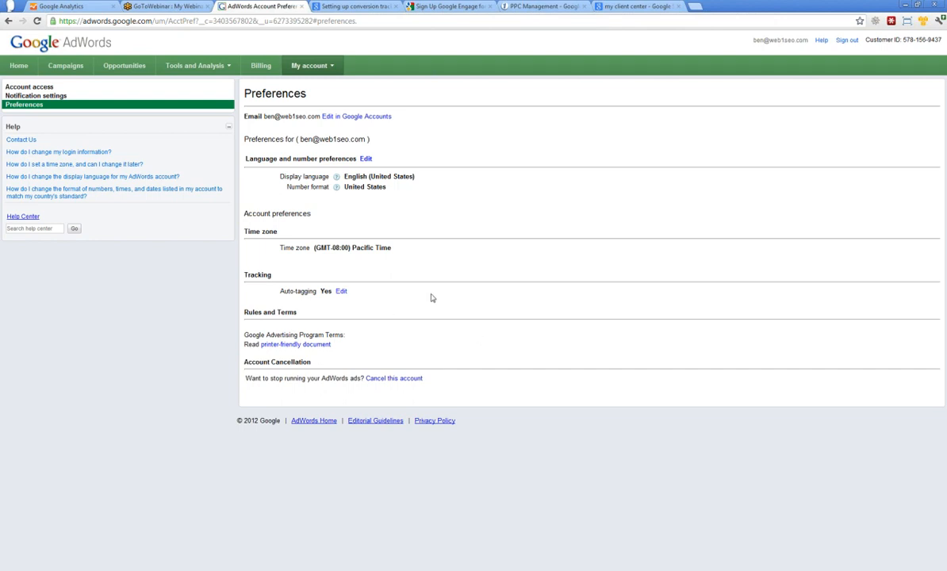
Visit the account's billing page and return to the account preferences.
click(262, 67)
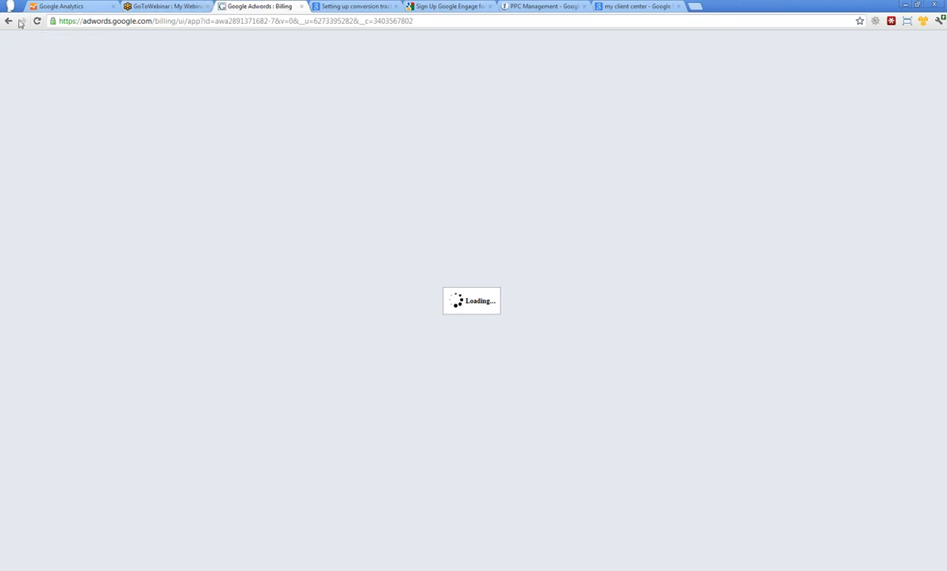
click(59, 6)
click(214, 6)
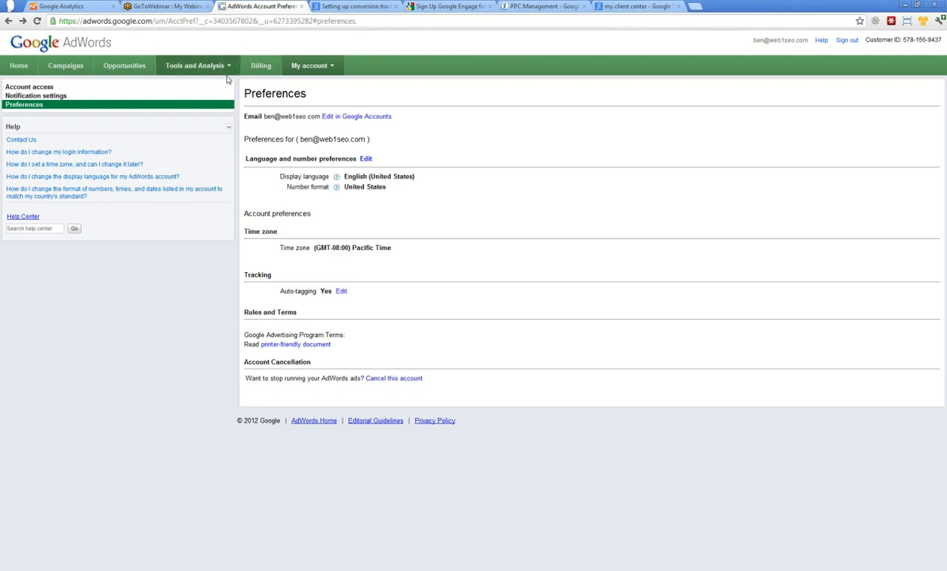
Open Google Analytics from within AdWords and look over the list of Analytics accounts and profiles.
click(221, 72)
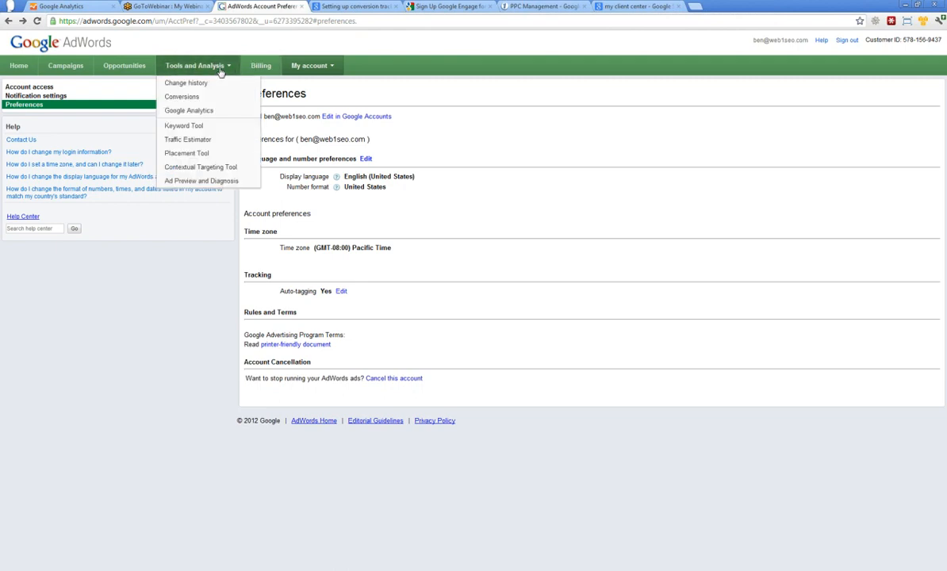
click(201, 111)
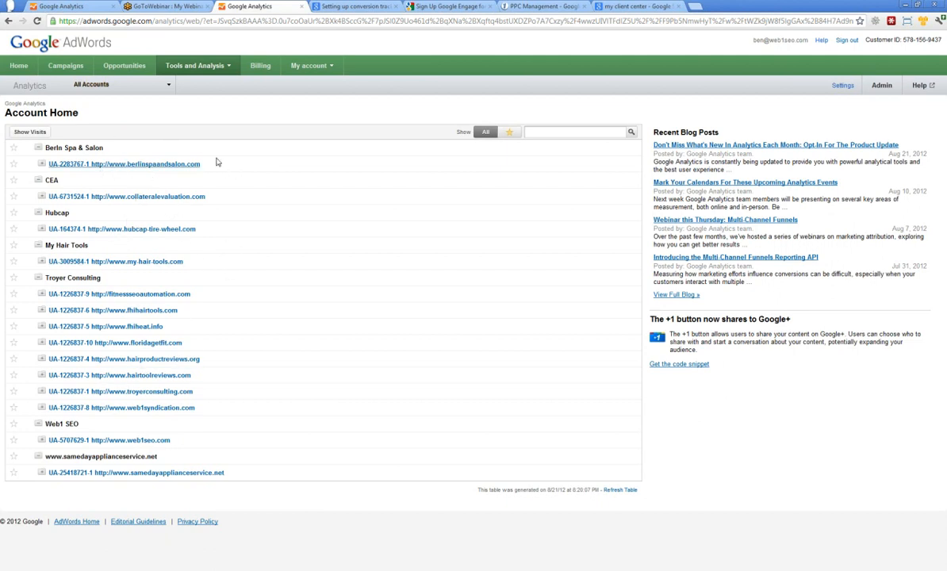
click(158, 89)
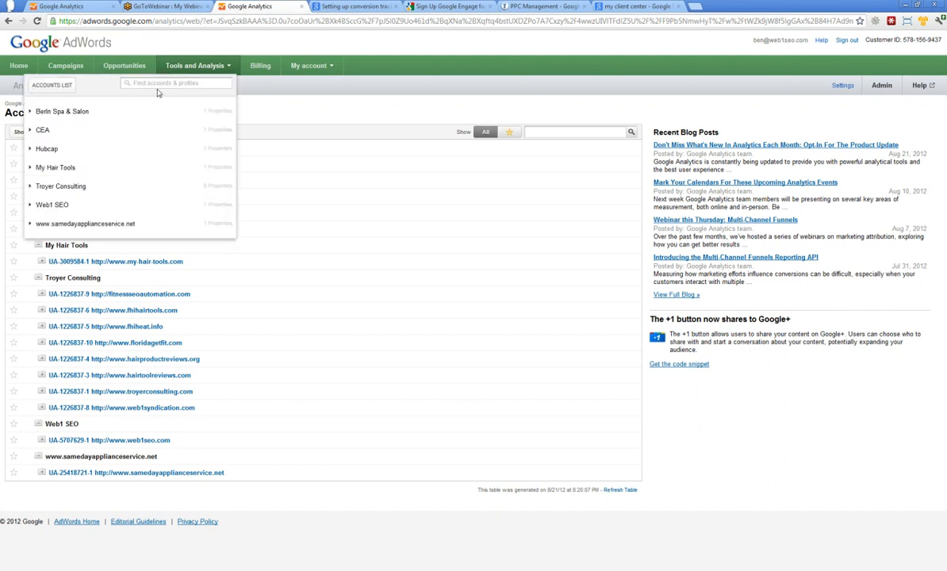
click(277, 95)
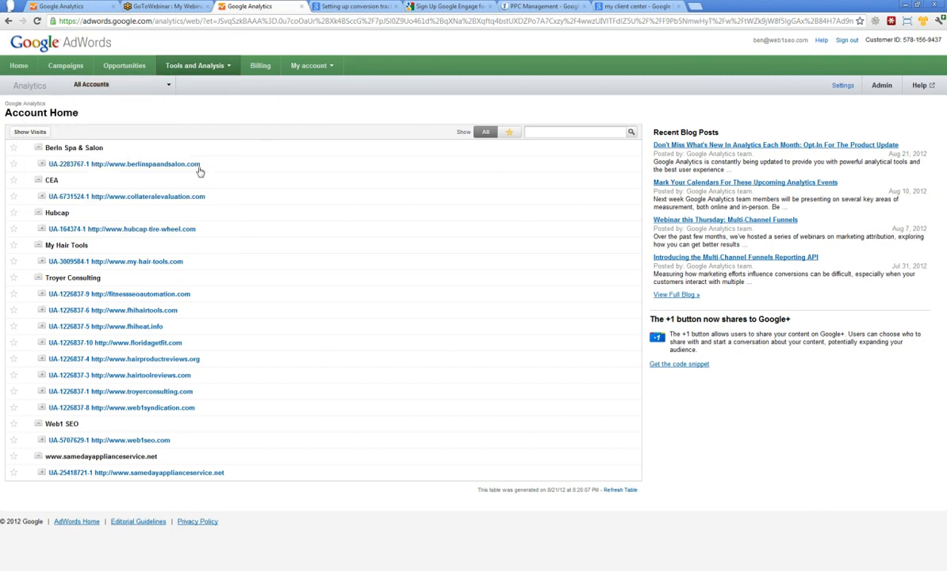
Open the new account form in Analytics administration, examine its Data Sharing Settings, and return to the accounts list.
click(880, 85)
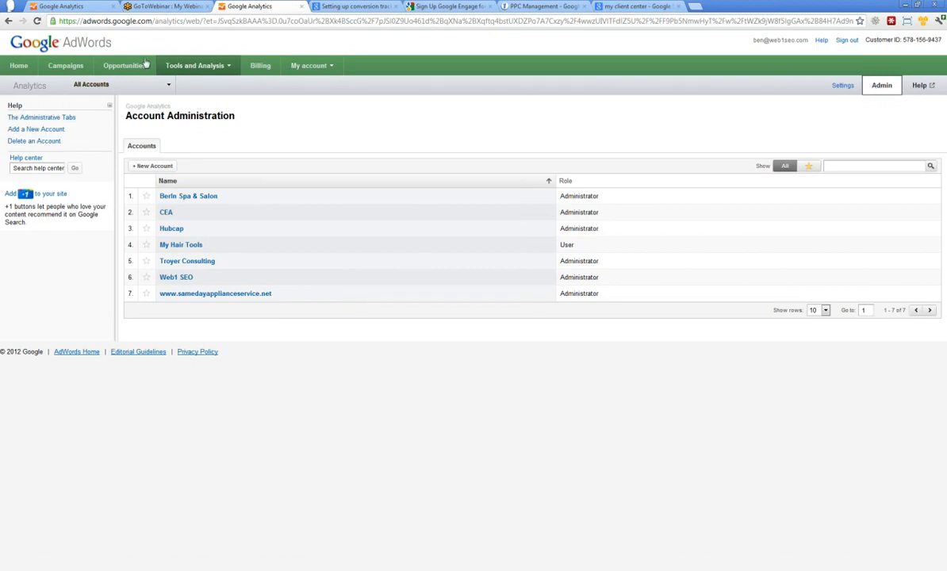
click(154, 167)
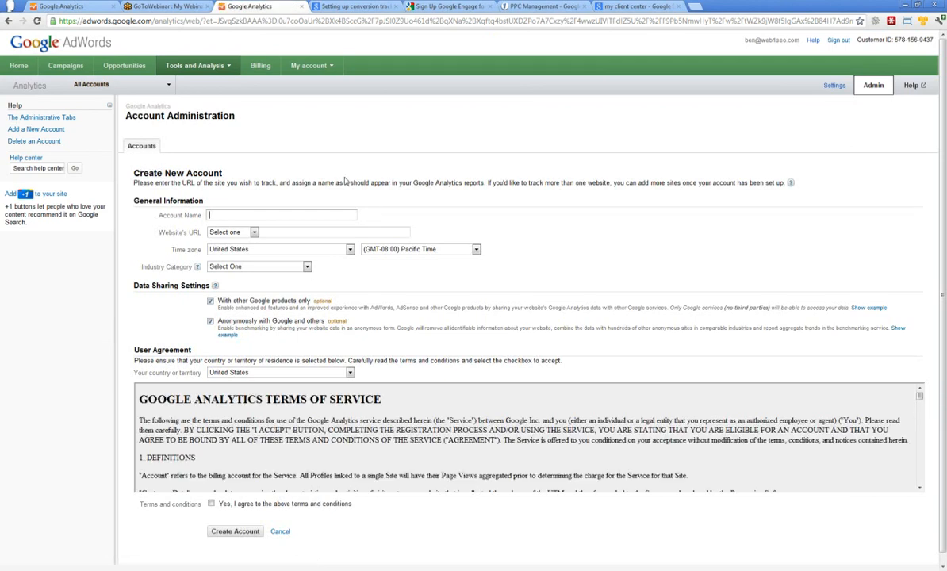
double_click(164, 285)
drag(132, 285, 208, 285)
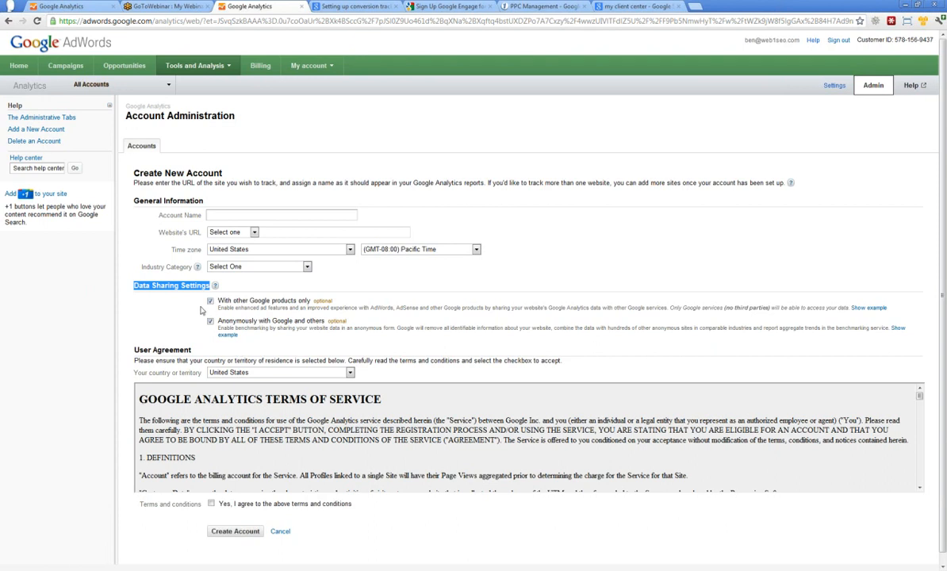
click(376, 152)
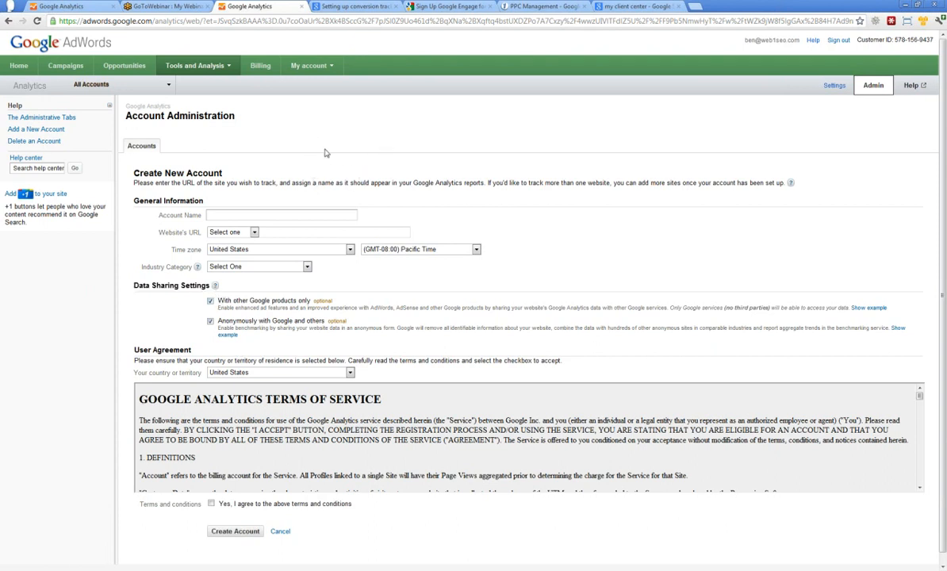
scroll(323, 153, down, 1)
scroll(325, 156, up, 1)
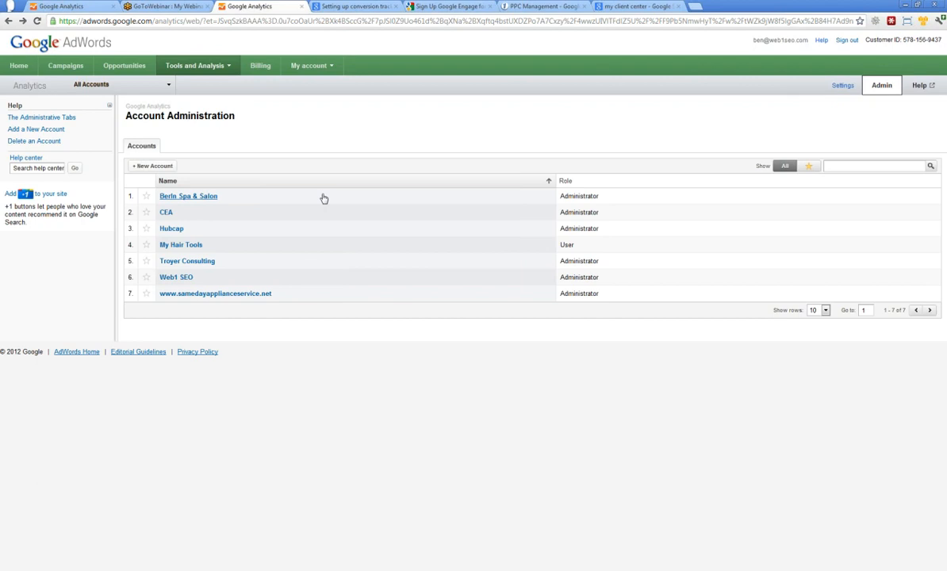
Open the AdWords data sources of the Berln Spa & Salon Analytics account and read the account linking information.
click(186, 195)
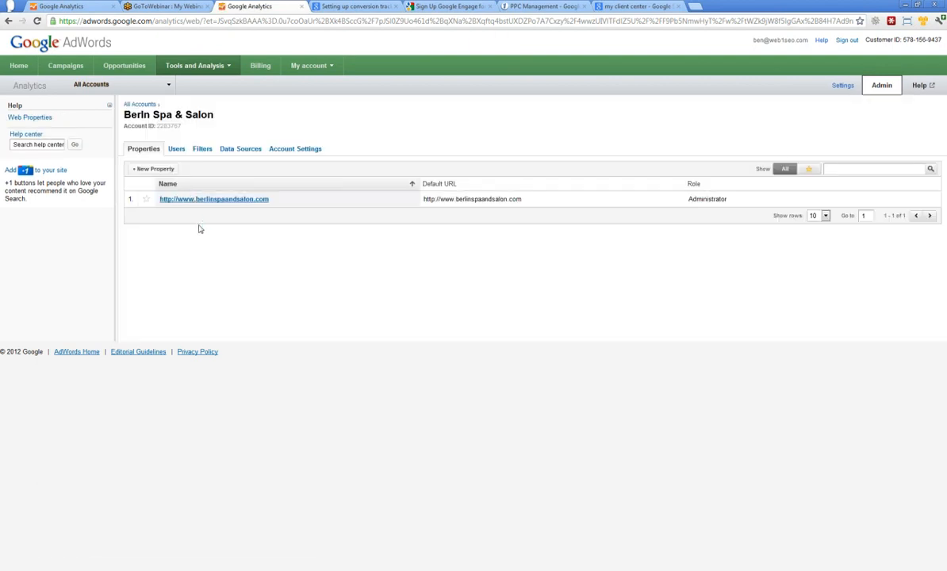
key(alt+Left)
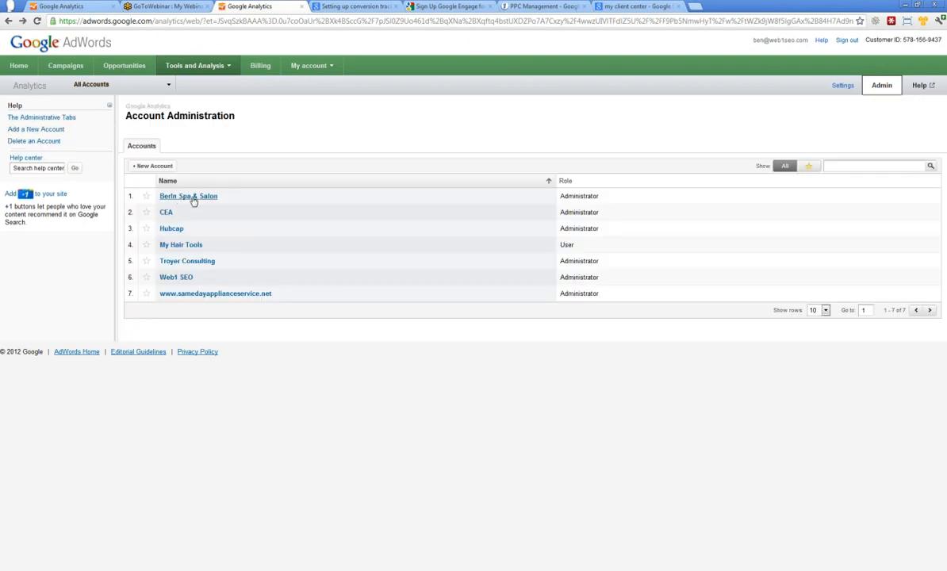
click(194, 198)
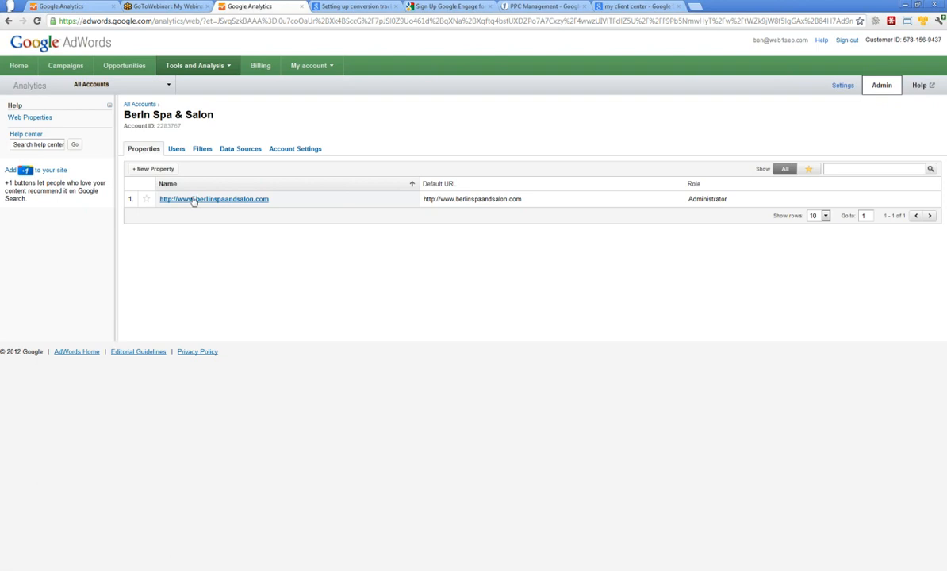
click(243, 151)
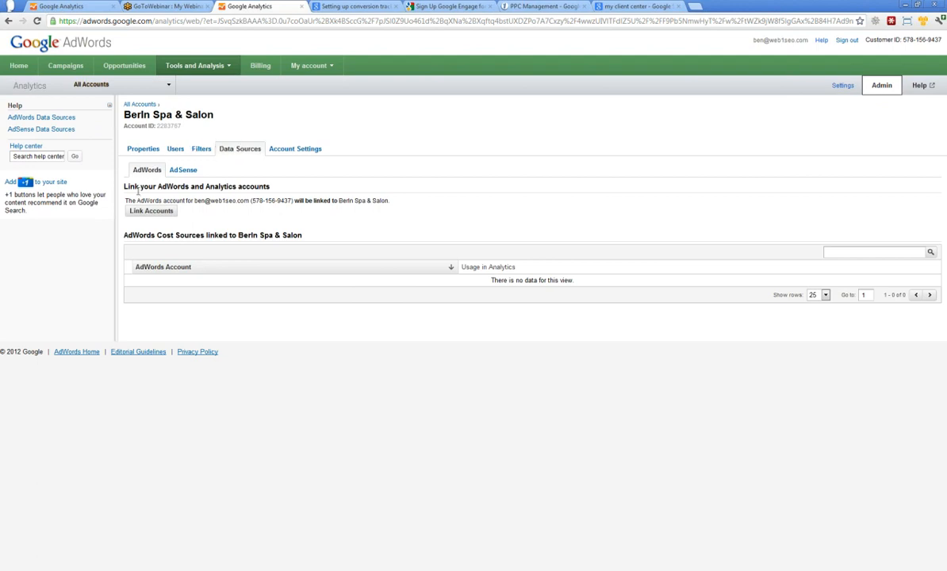
drag(122, 186, 144, 187)
triple_click(204, 200)
click(378, 228)
triple_click(374, 197)
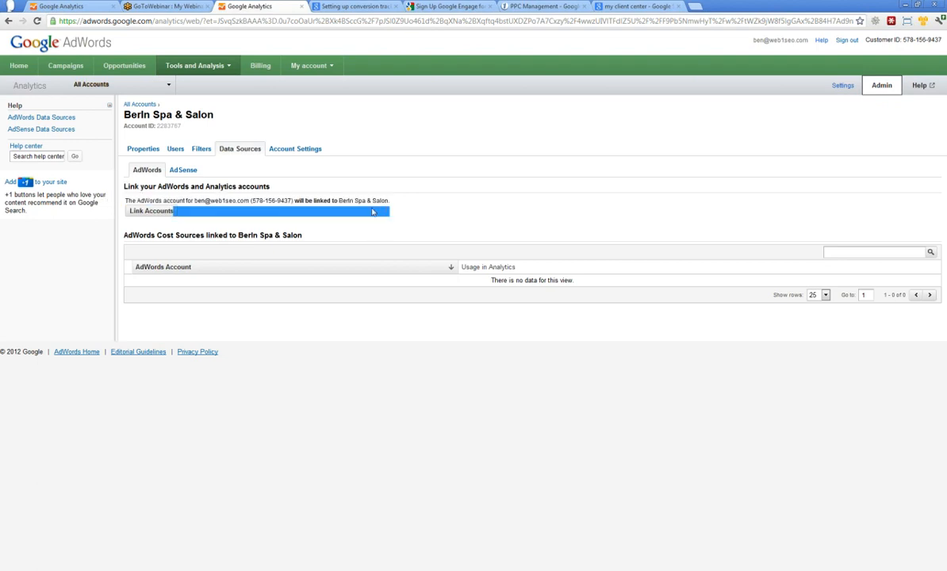
click(395, 204)
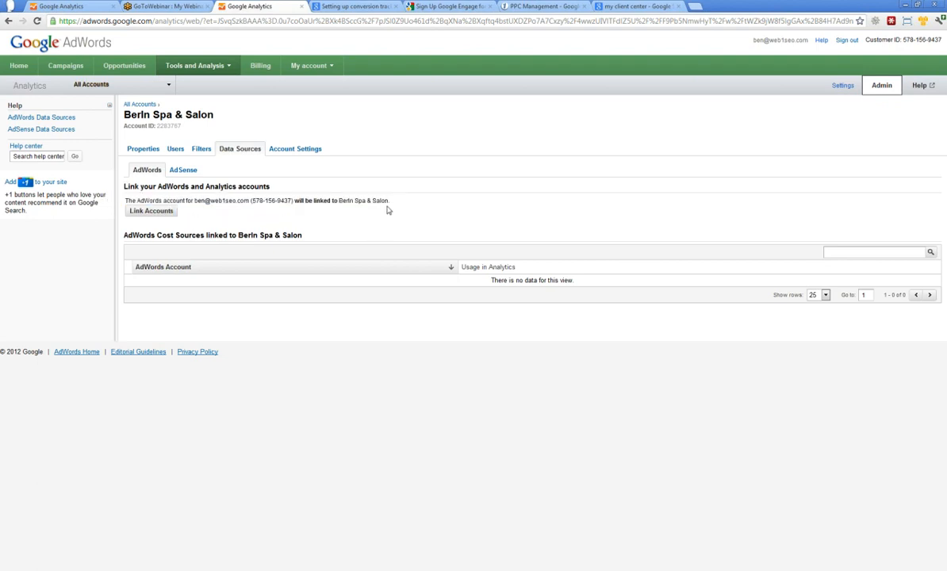
Review the click-tagging and Analytics profile options for linking the AdWords account, and cancel the linking.
click(158, 211)
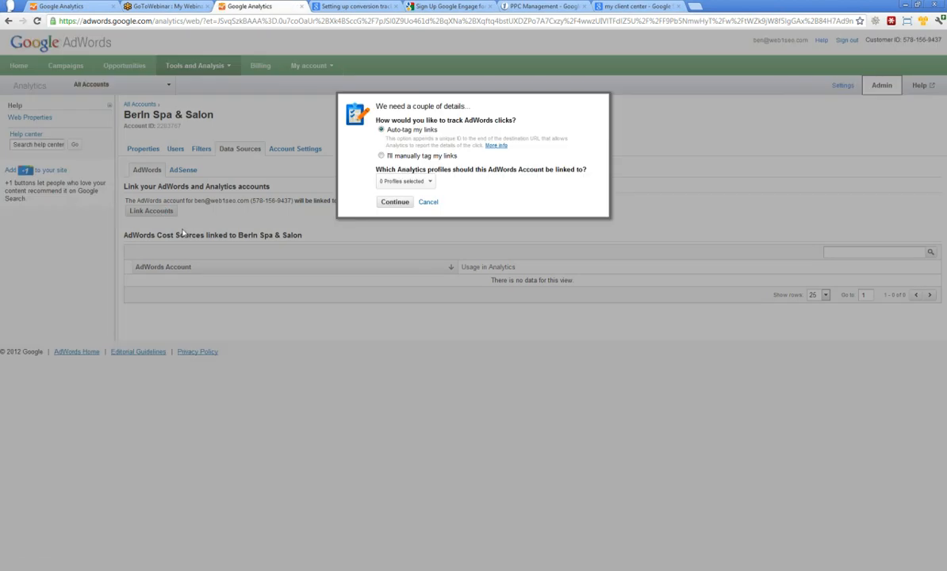
click(402, 182)
click(500, 203)
click(428, 201)
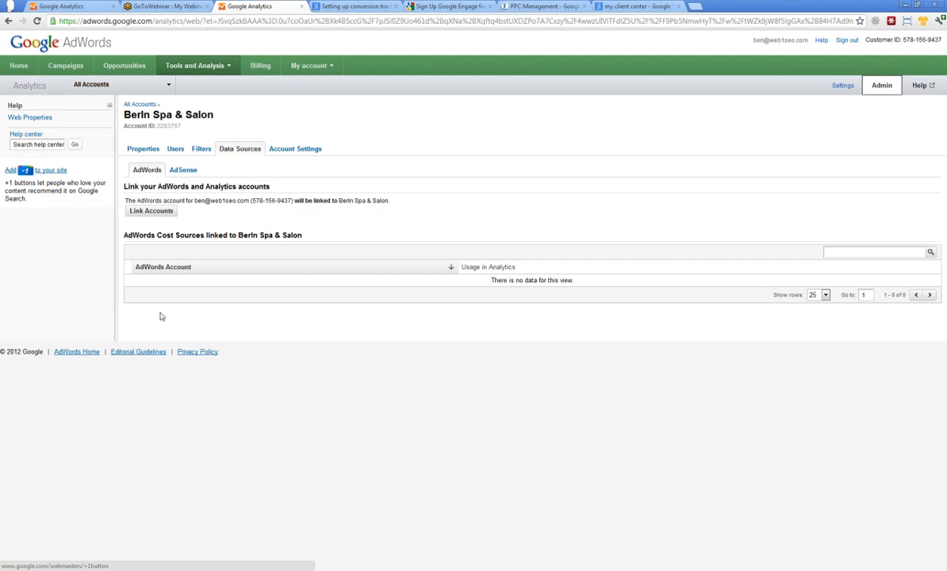
In the Berln Spa & Salon account settings, select data sharing with other Google products and anonymously with Google and others.
click(303, 153)
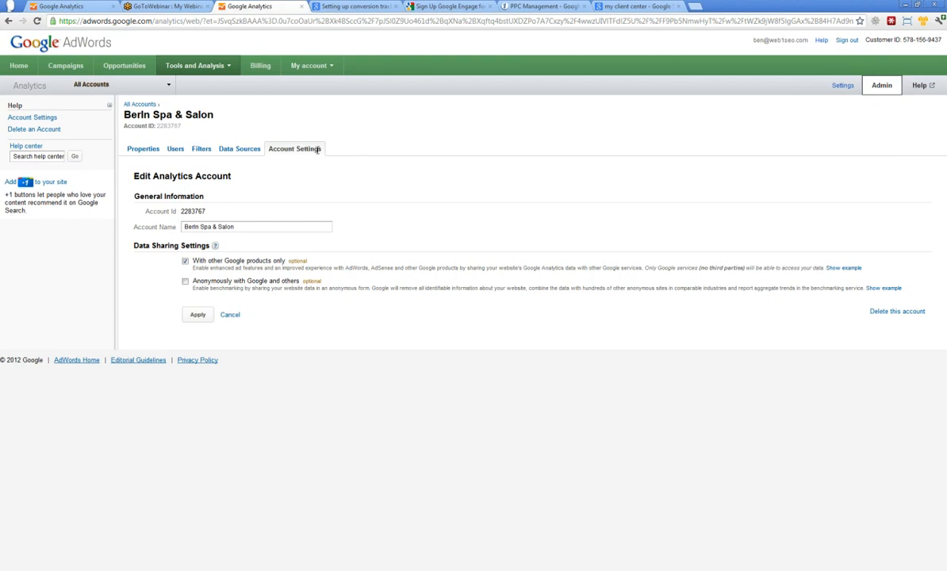
click(185, 261)
click(185, 261)
click(185, 283)
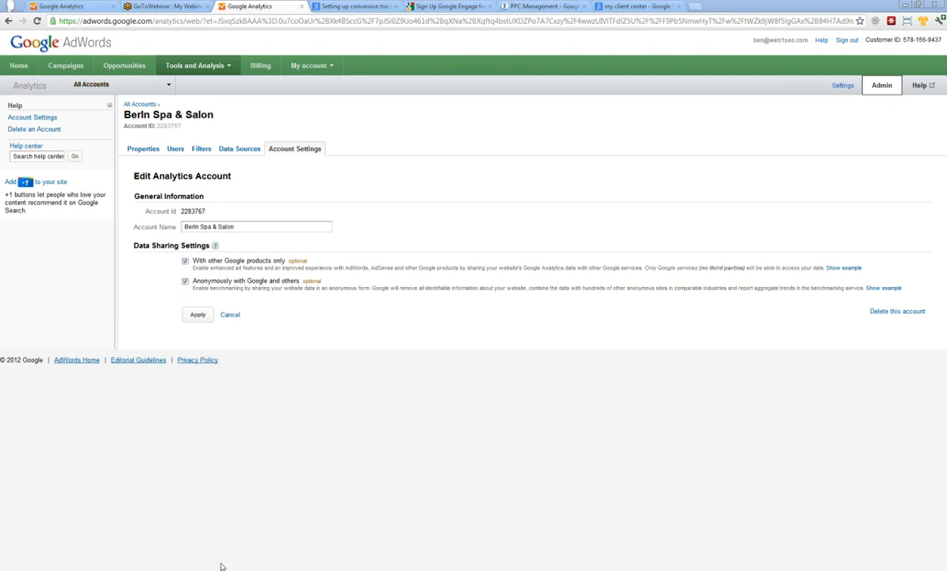
Switch to the PowerPoint slide show and advance to the bulleted Campaign Settings slide.
mouse_move(250, 568)
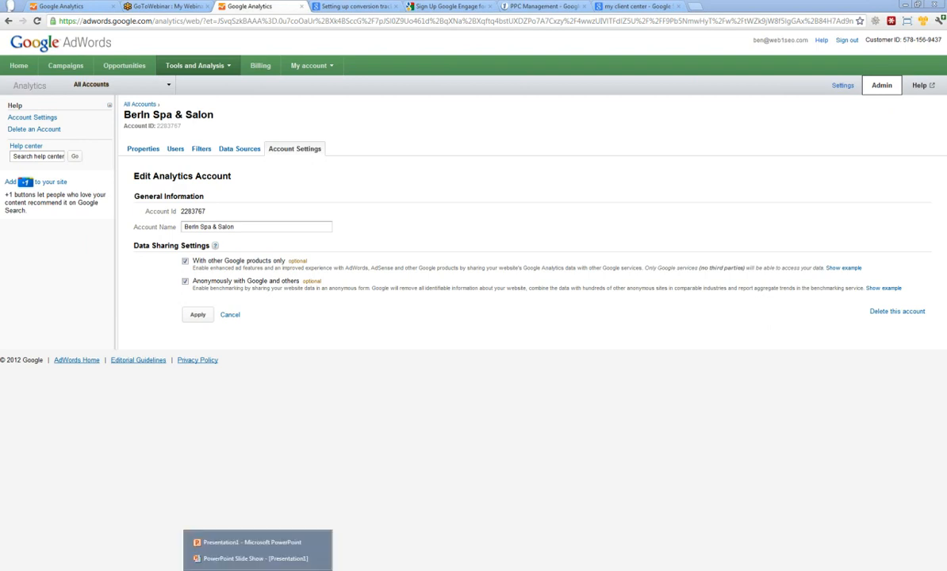
click(250, 562)
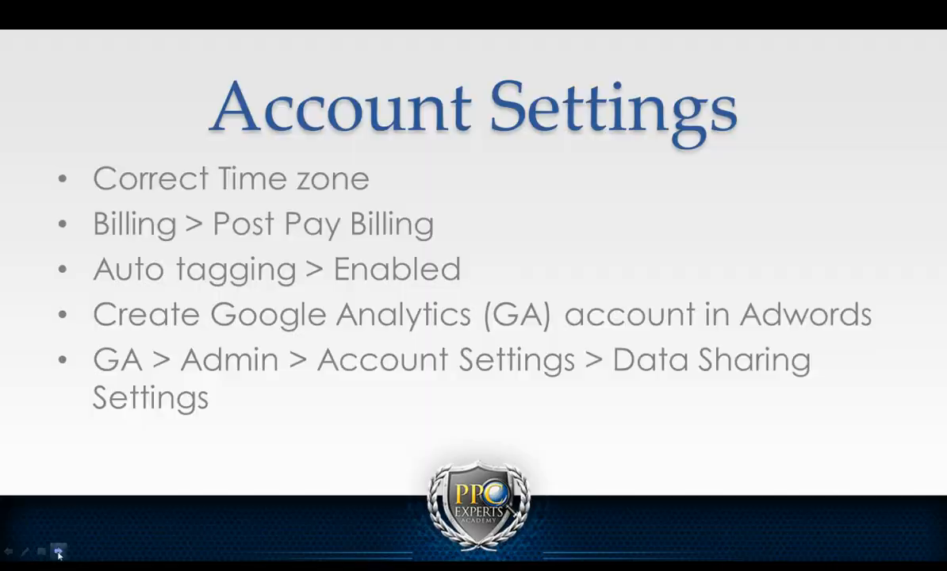
click(58, 553)
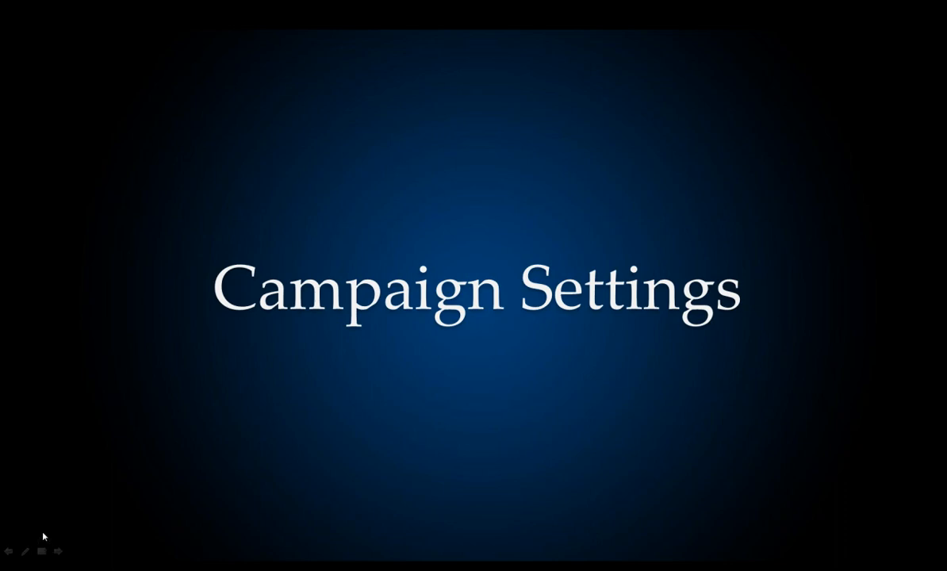
click(57, 551)
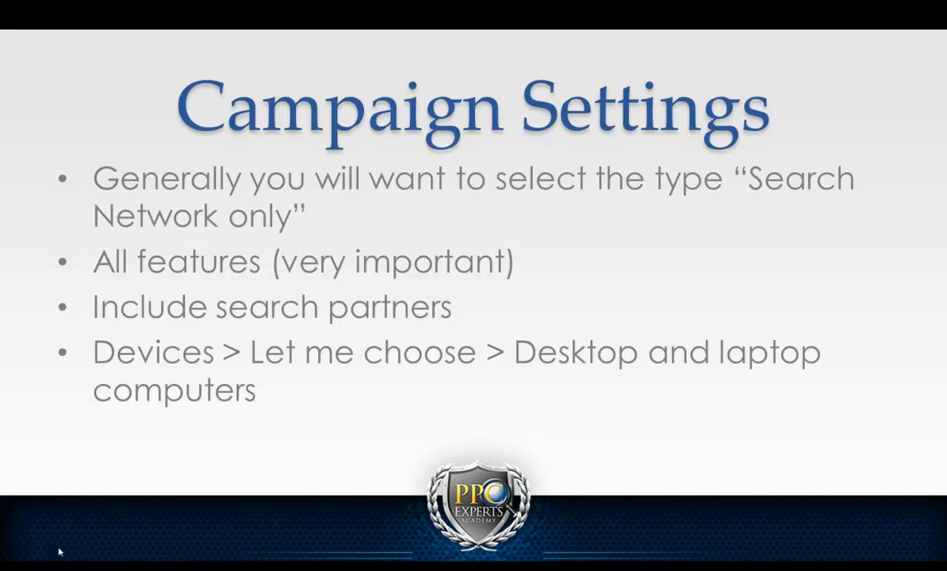
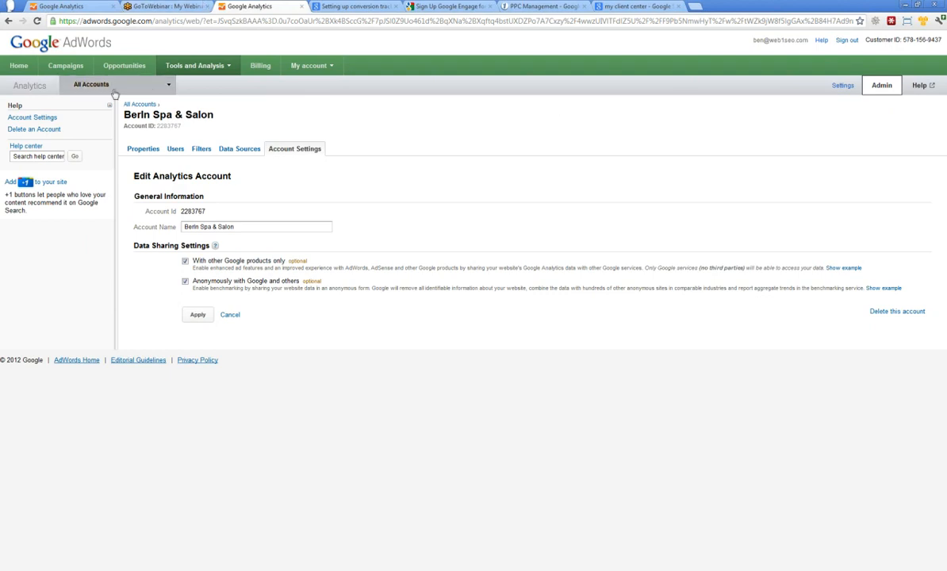
Open the AdWords overview of all online campaigns.
click(75, 70)
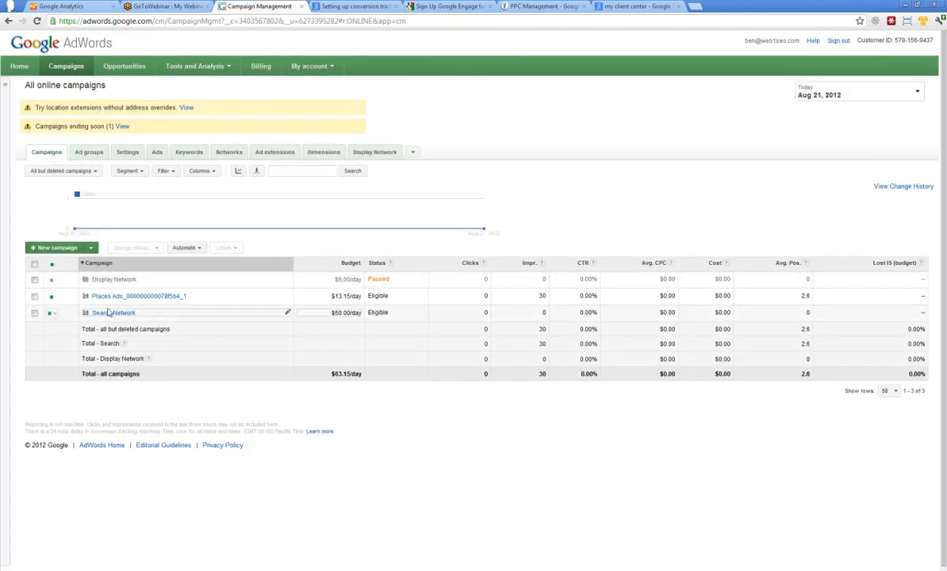
Start creating a new Search Network only campaign from the all online campaigns overview.
click(90, 248)
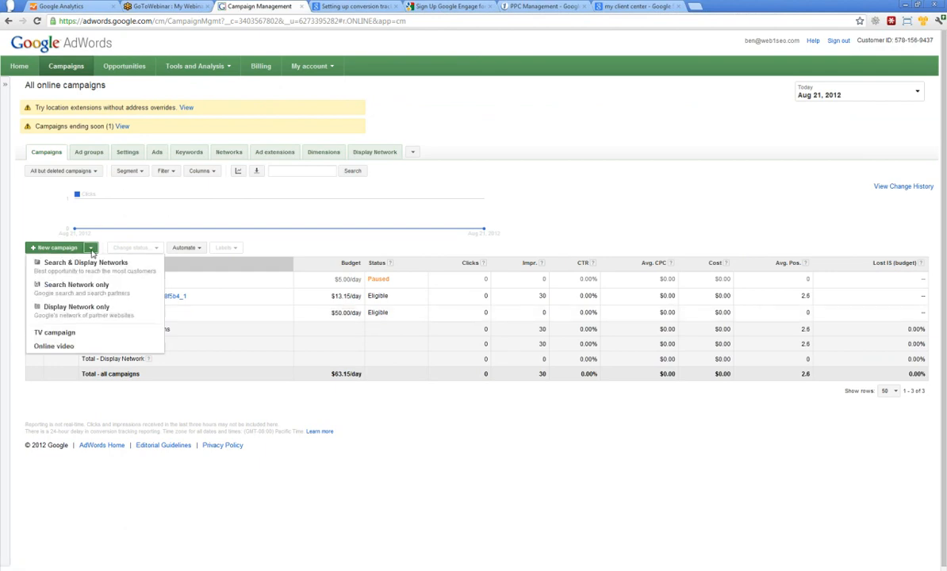
click(378, 192)
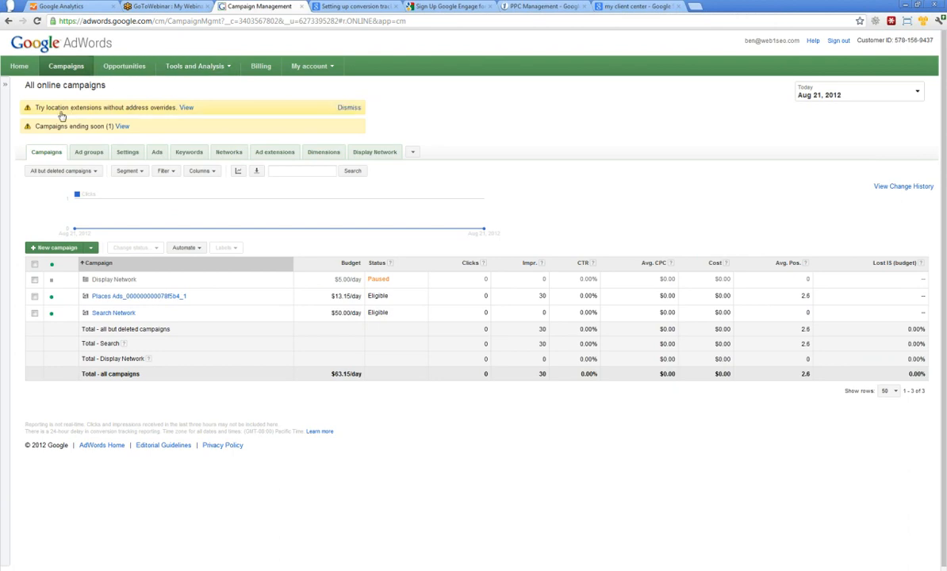
triple_click(41, 85)
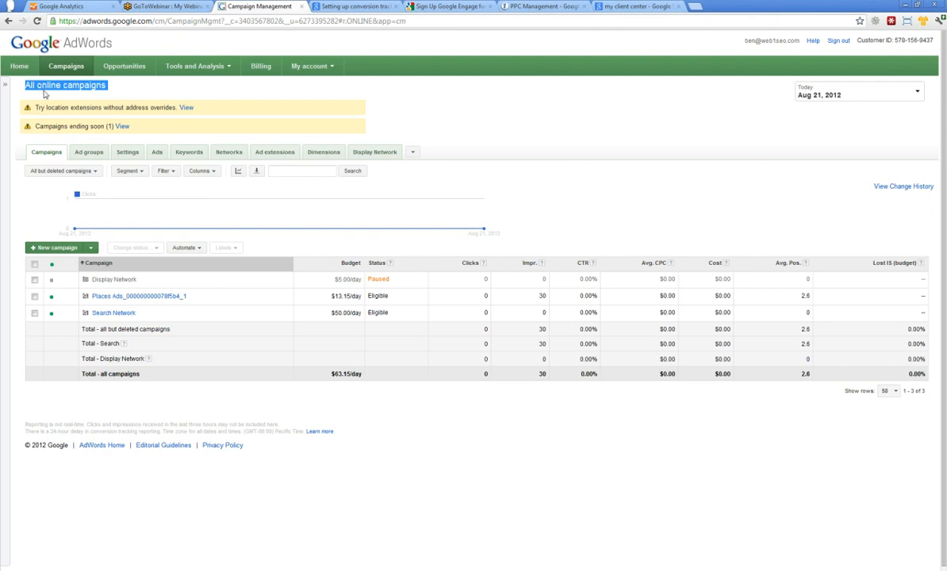
double_click(41, 86)
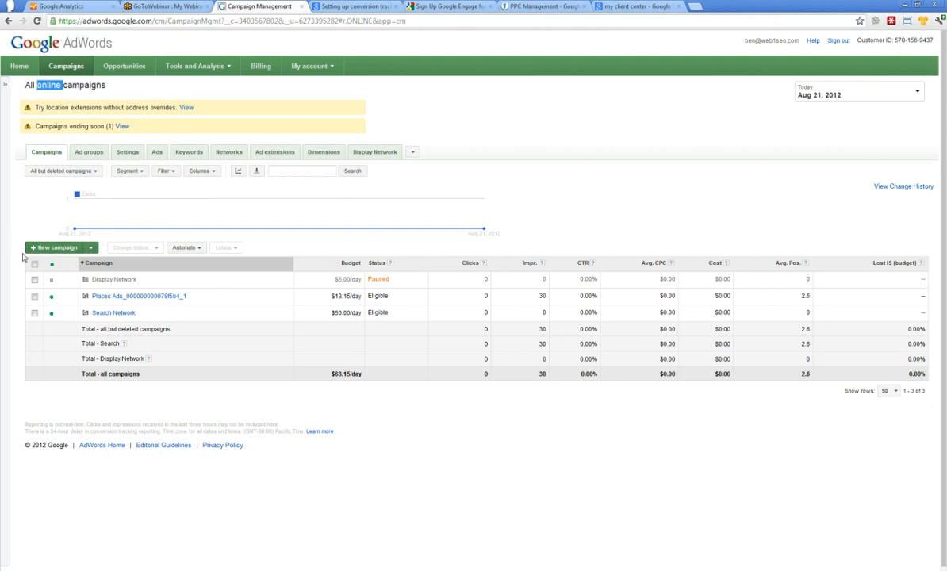
click(91, 248)
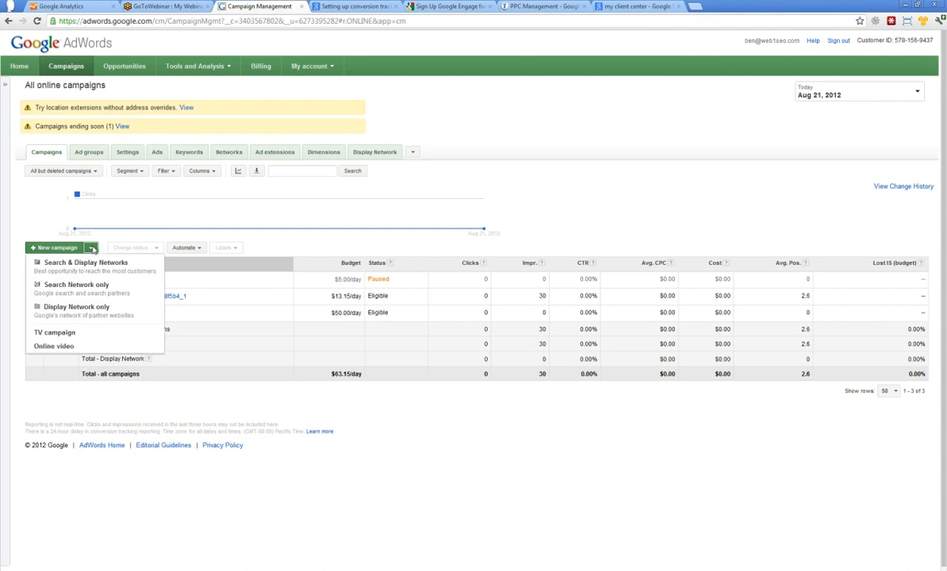
click(94, 289)
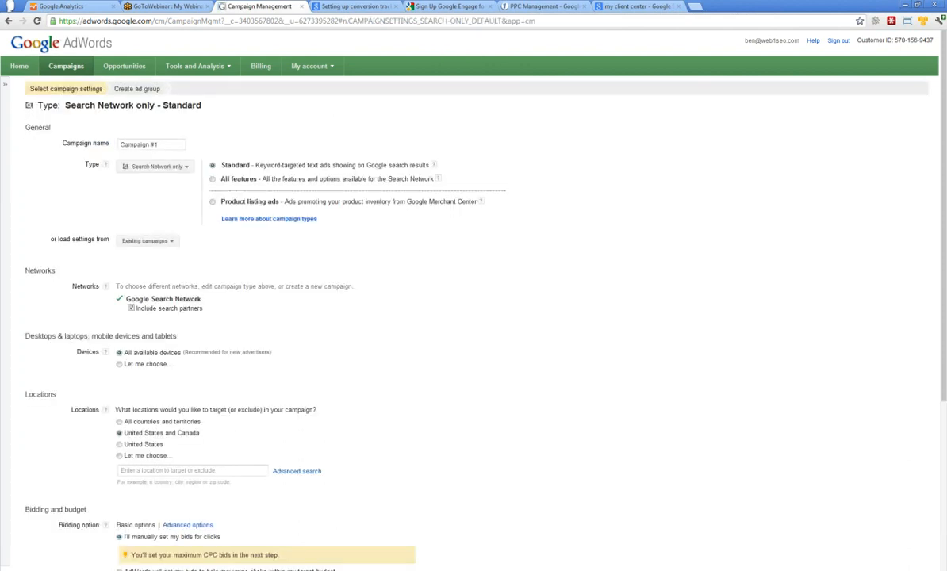
Append "- DESKTOP" to the default name of the new standard campaign.
triple_click(163, 143)
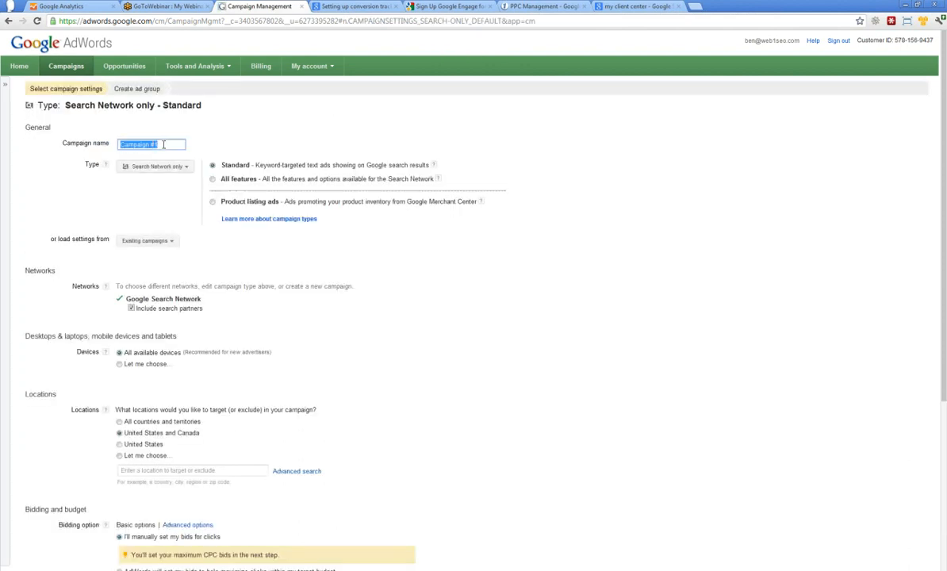
triple_click(166, 143)
click(166, 144)
text(- DESKTOP)
double_click(310, 152)
click(264, 142)
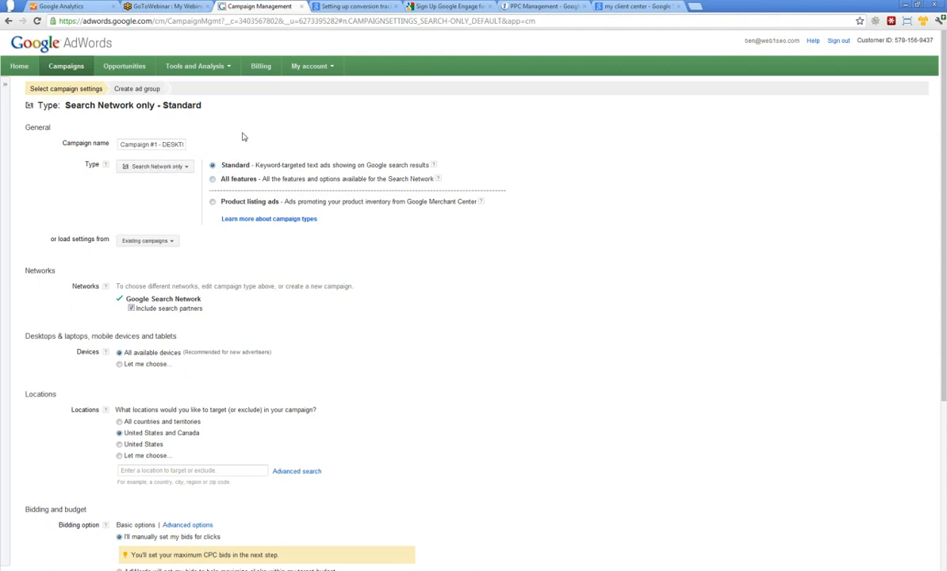
Change the campaign type from Standard to All features, accepting the loss of the changes already made on the page.
scroll(228, 147, down, 2)
scroll(214, 142, down, 2)
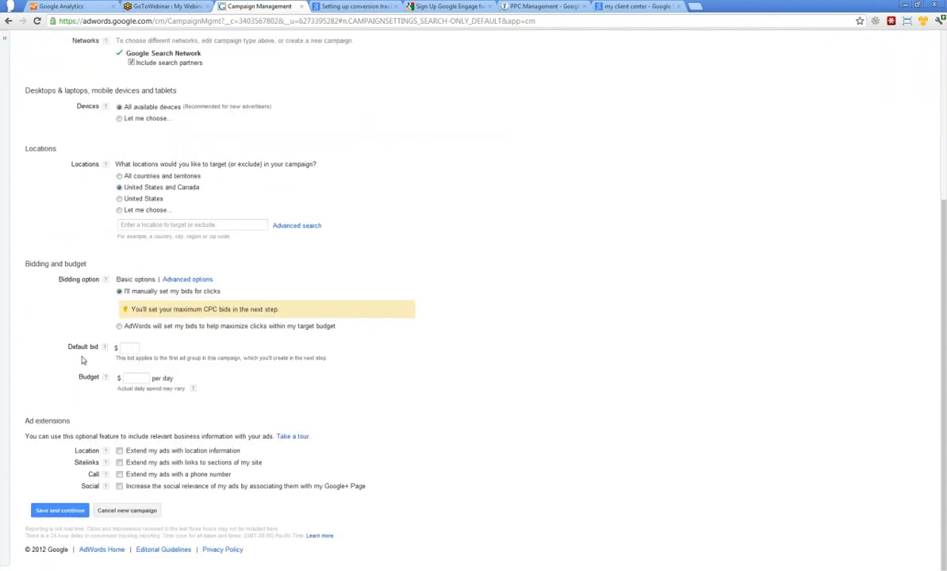
scroll(96, 396, up, 1)
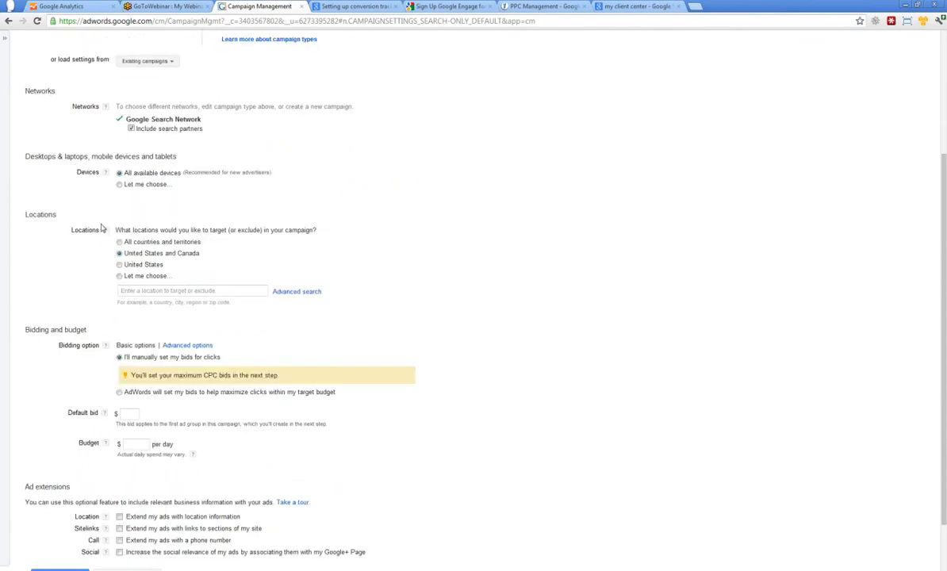
scroll(99, 218, up, 2)
scroll(102, 252, up, 1)
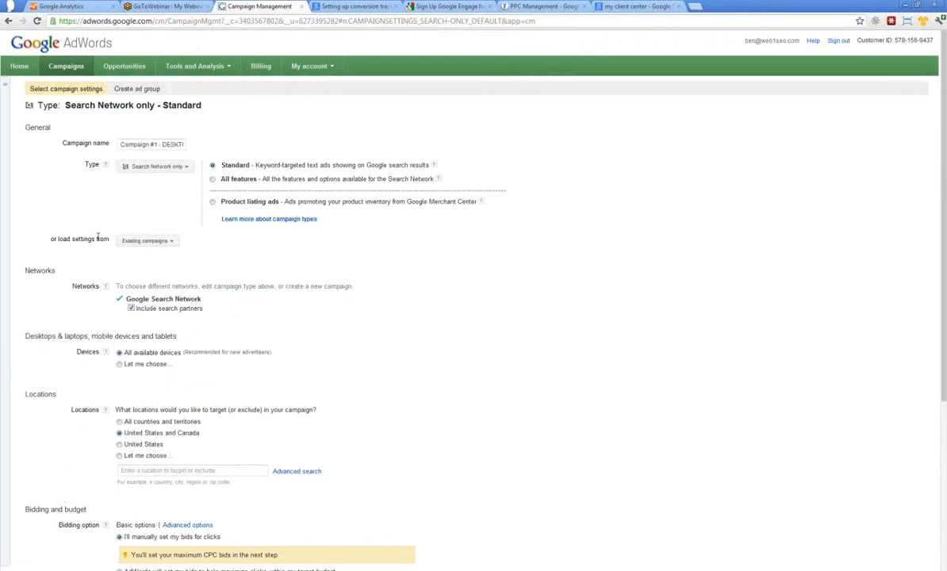
click(212, 180)
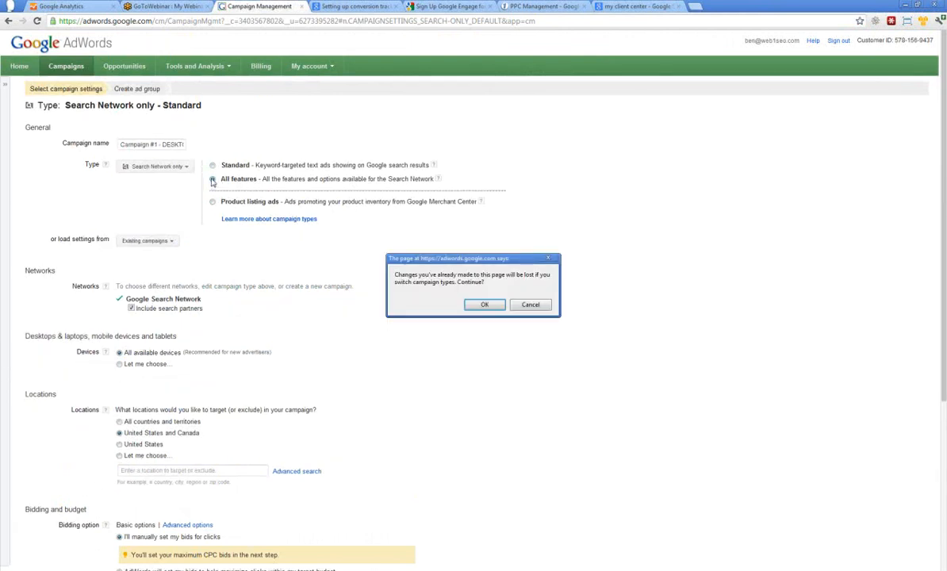
click(484, 305)
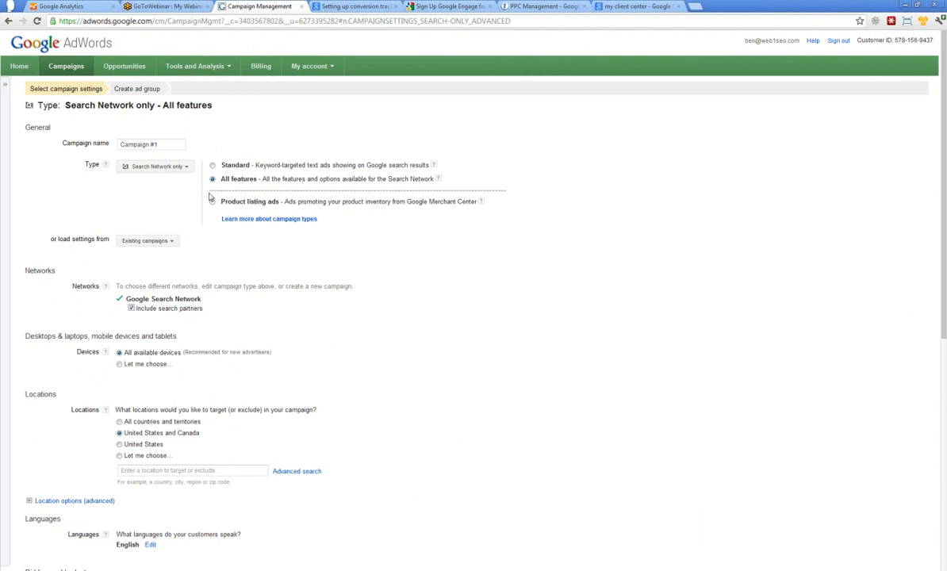
Name the All features campaign "Campaign #1 - DESKTOP".
click(163, 144)
text(- DESKTOP)
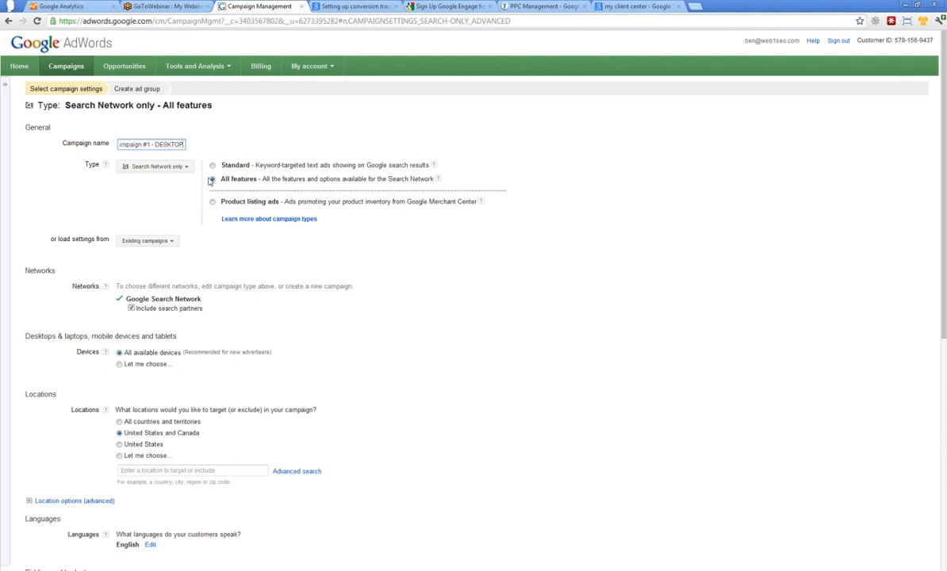
drag(154, 145, 202, 147)
click(222, 132)
click(146, 144)
click(266, 136)
Replace the "Campaign #1" part of the campaign name so that it reads "Flood Restoration - DESKTOP".
drag(158, 144, 120, 145)
text(Flood Restoration - DE)
drag(168, 144, 221, 140)
click(231, 130)
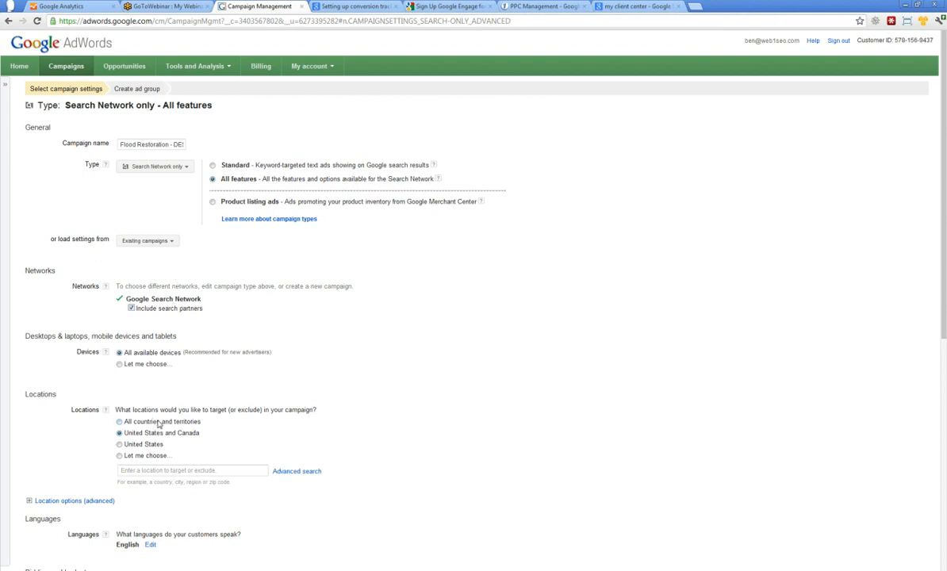
Add the area abbreviation WPB after a dash at the end of the Flood Restoration campaign name.
drag(126, 144, 283, 148)
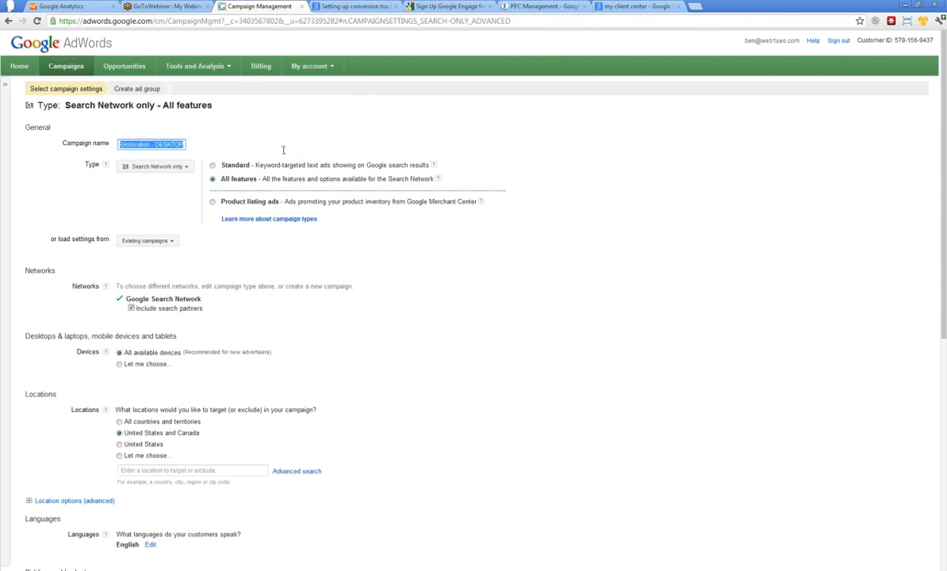
click(172, 142)
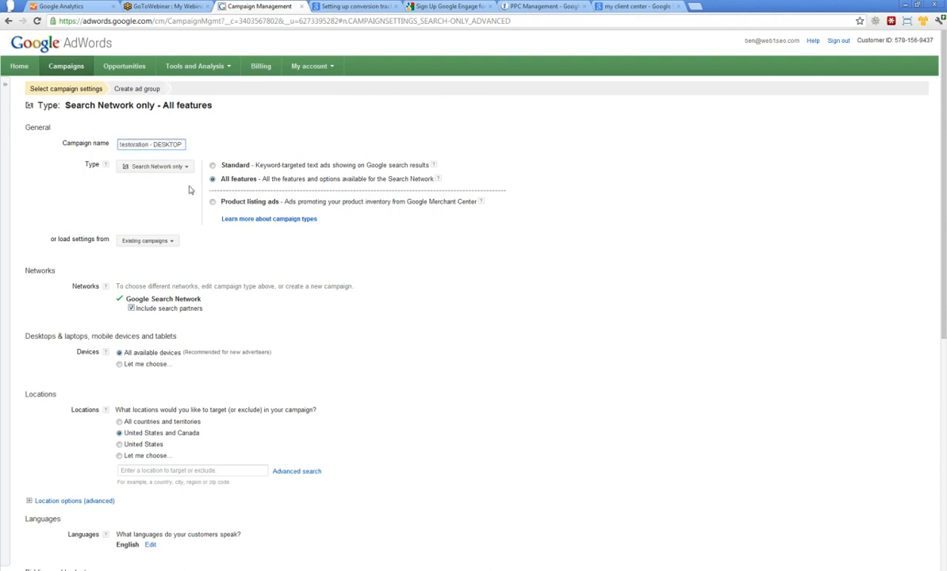
text(-)
text(WPB)
key(Left)
key(Left)
key(Left)
key(Left)
key(Left)
key(Left)
key(Left)
key(Left)
key(Left)
key(Left)
key(Left)
key(Left)
key(Left)
key(Left)
key(Left)
key(Left)
key(Left)
key(Left)
key(Left)
key(Left)
key(Left)
key(Left)
key(Right)
key(Right)
key(Right)
key(Right)
key(Right)
key(Right)
key(Right)
key(Right)
key(Right)
key(Right)
key(BackSpace)
click(294, 300)
Restrict the campaign's devices to desktop and laptop computers, excluding mobile devices and tablets.
scroll(260, 302, down, 1)
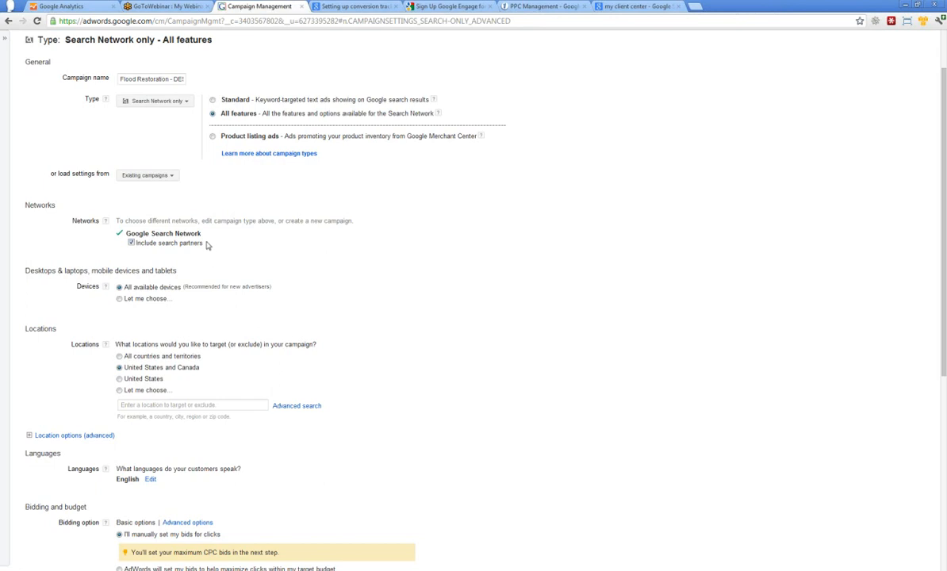
click(119, 299)
click(131, 328)
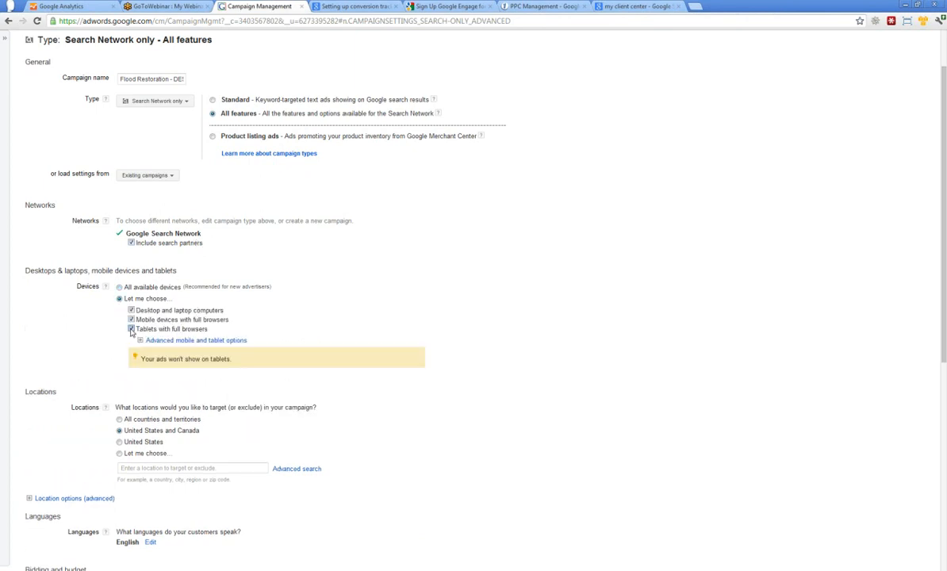
click(131, 320)
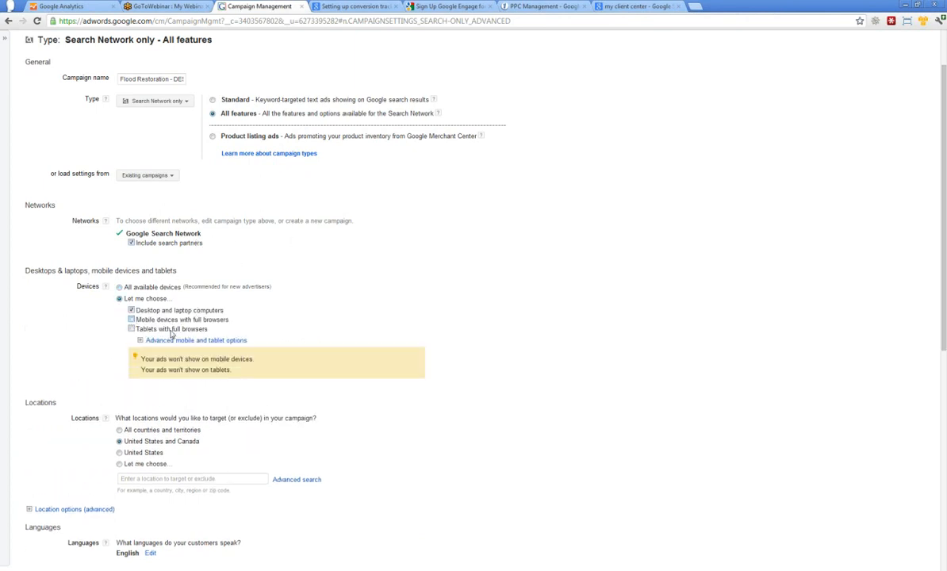
Switch the campaign's location targeting from United States and Canada to "Let me choose".
scroll(314, 276, down, 1)
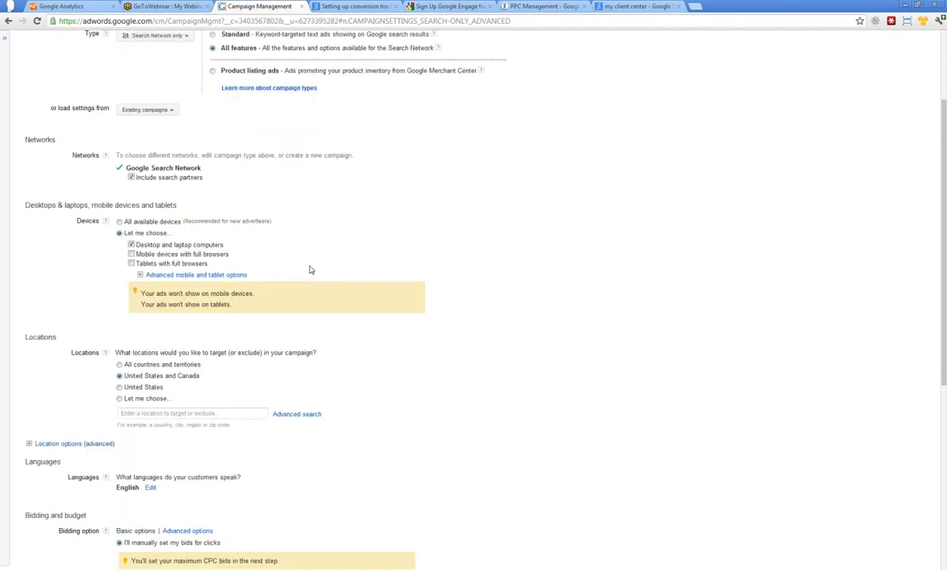
scroll(313, 268, down, 1)
scroll(370, 148, down, 2)
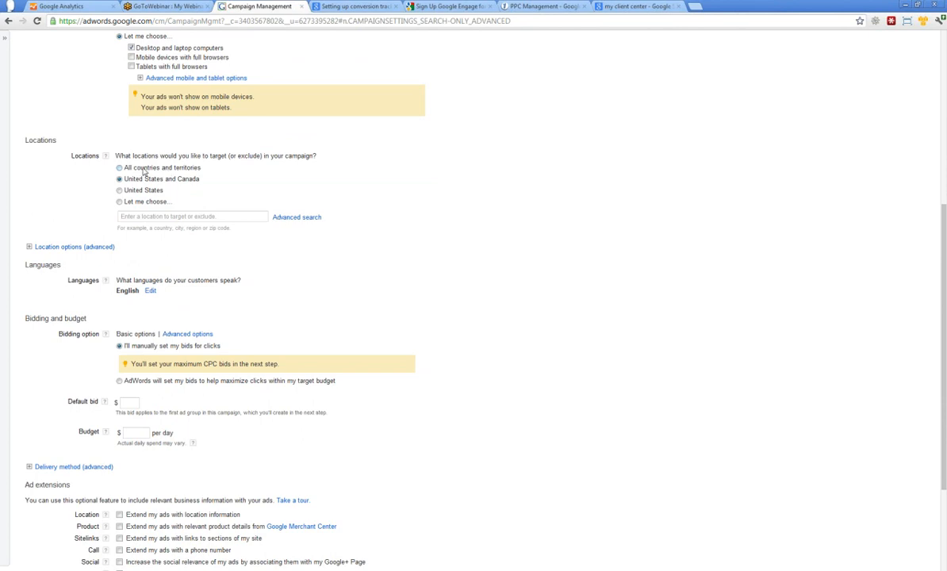
drag(199, 180, 124, 179)
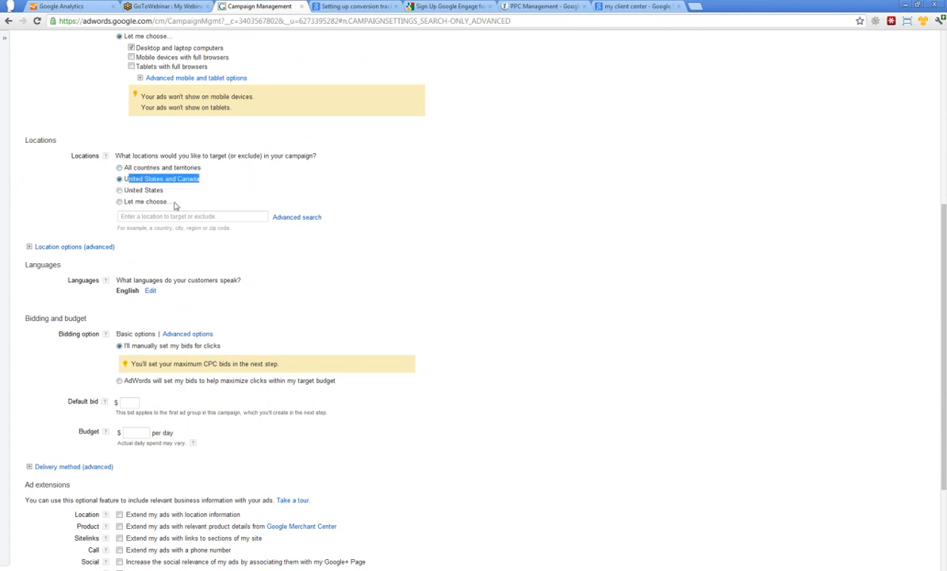
click(207, 172)
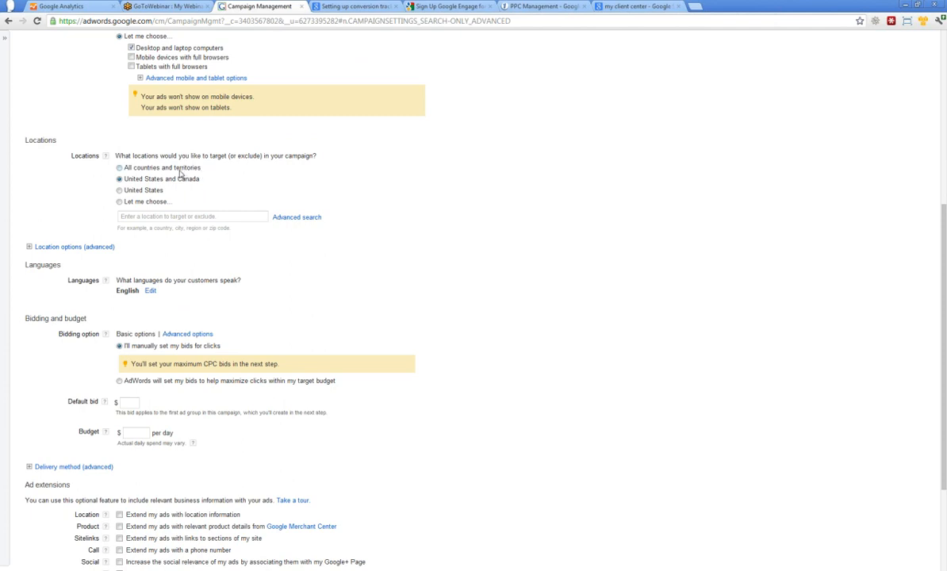
click(119, 190)
click(120, 203)
click(140, 216)
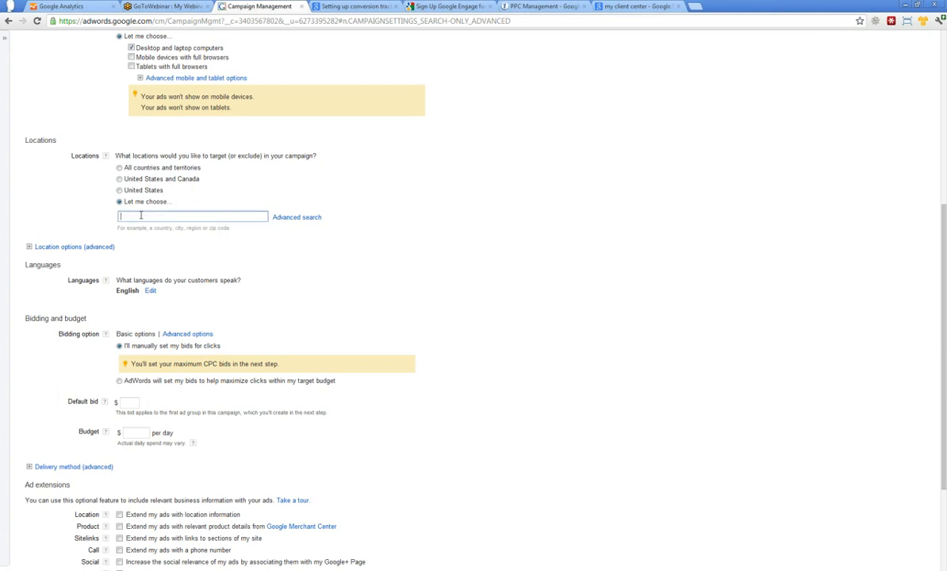
click(253, 182)
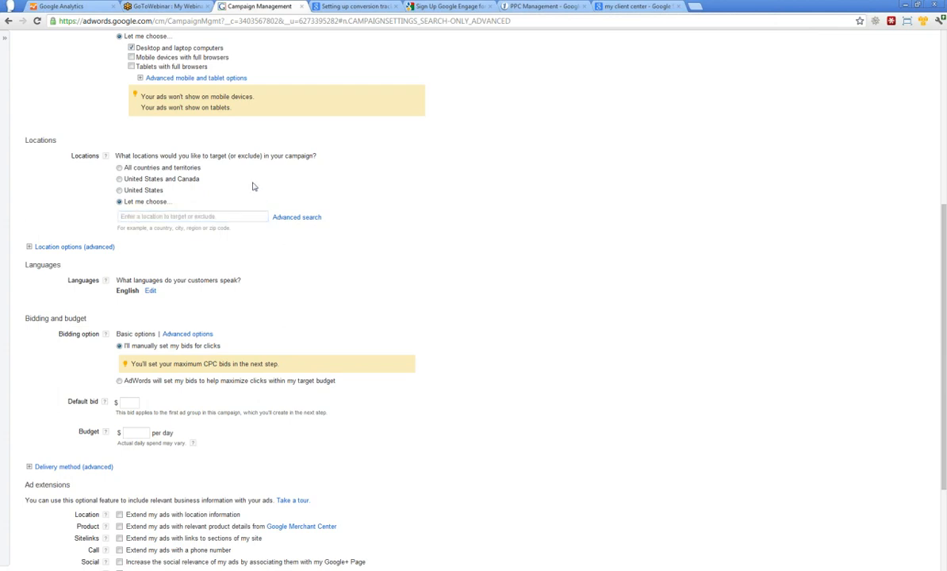
Add the city of West Palm Beach, Florida, to the targeted locations and remove it again.
click(166, 217)
text(west palm beach)
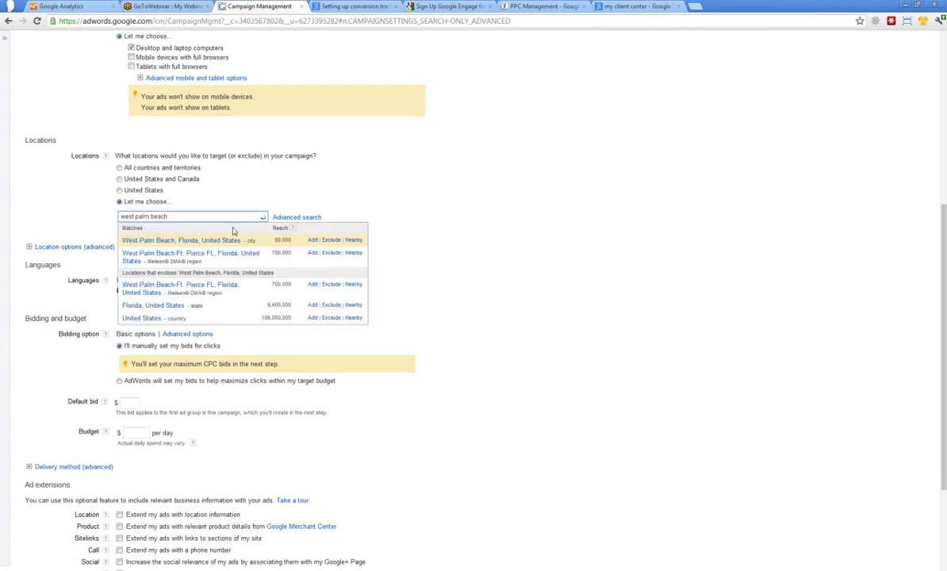
click(312, 239)
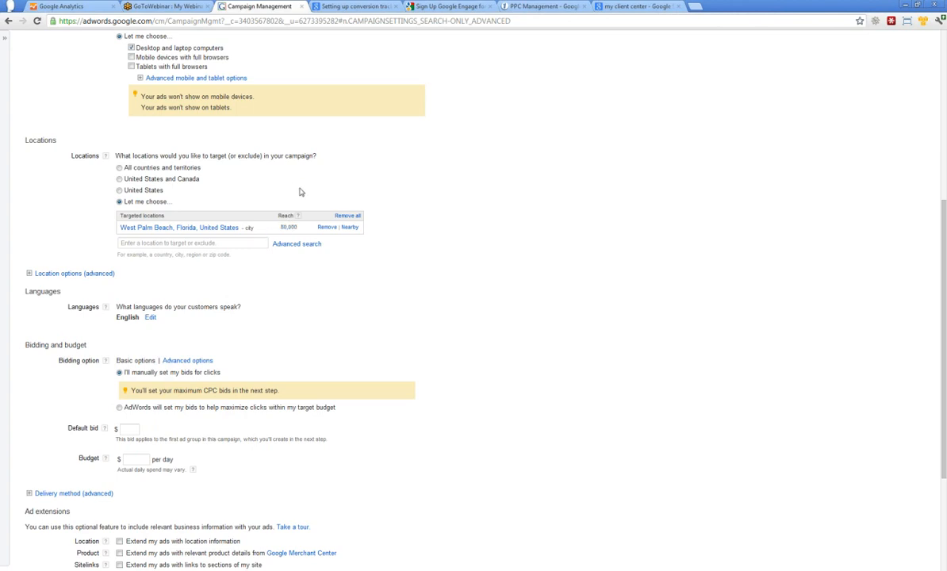
click(327, 227)
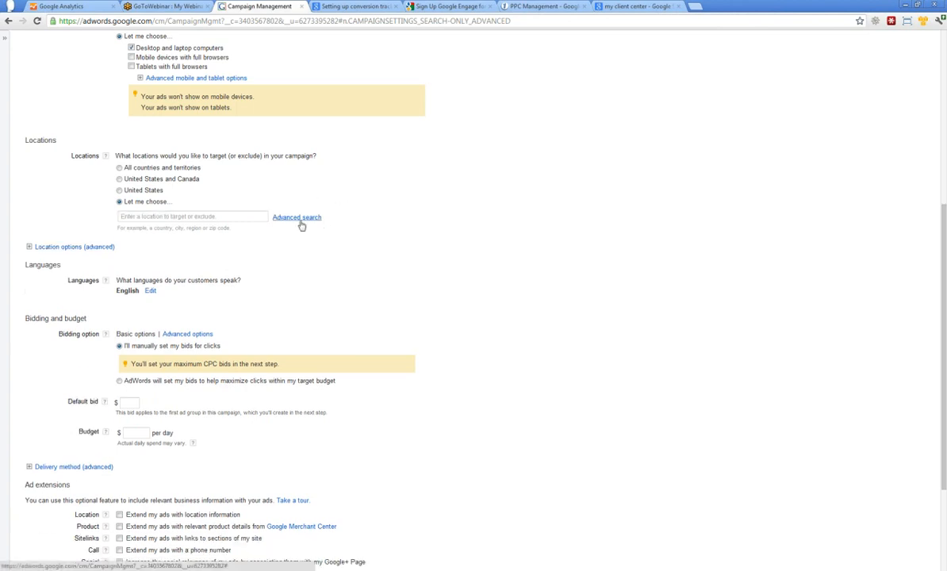
With "Let me choose" selected, add the Florida postal codes 33408 and 33410 to the campaign's targeted locations.
click(121, 191)
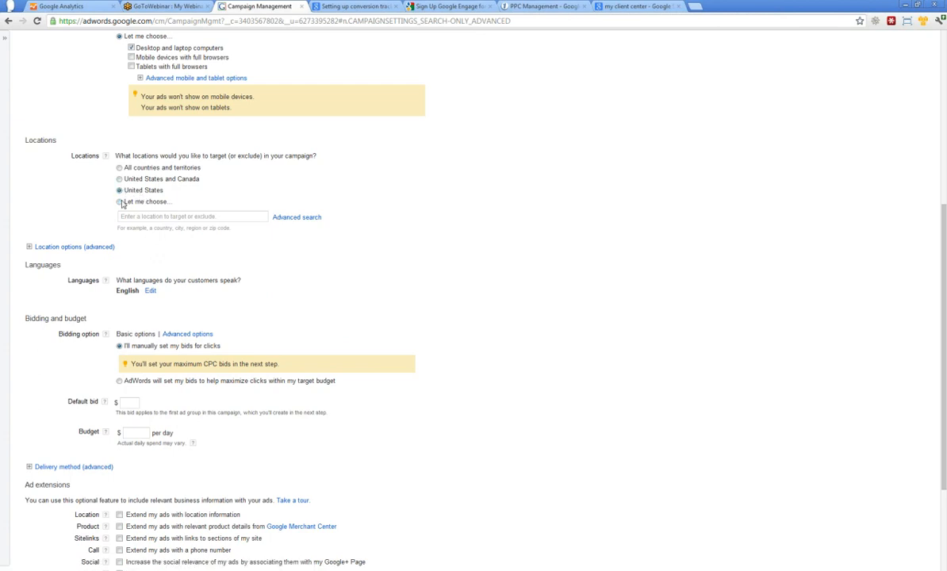
click(120, 202)
click(151, 217)
text(3)
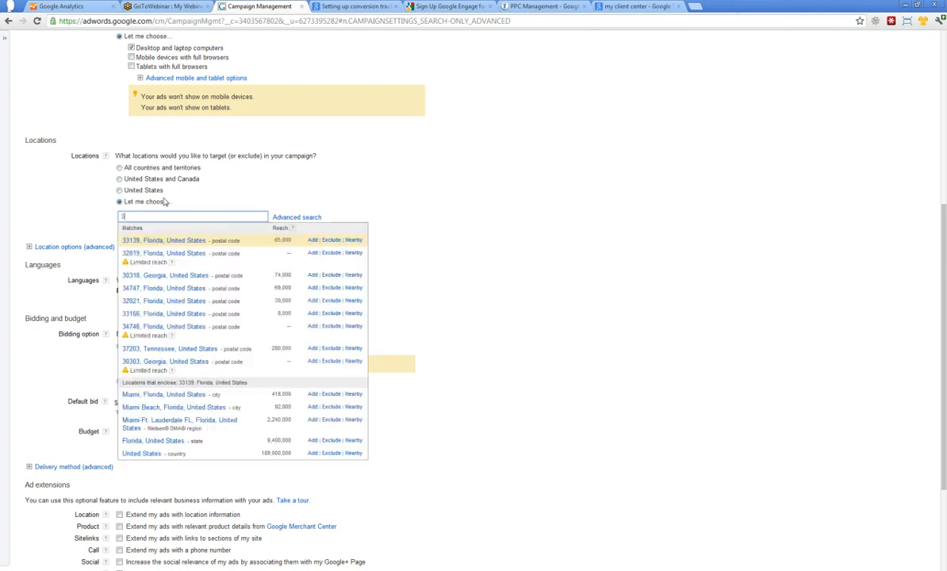
text(3408)
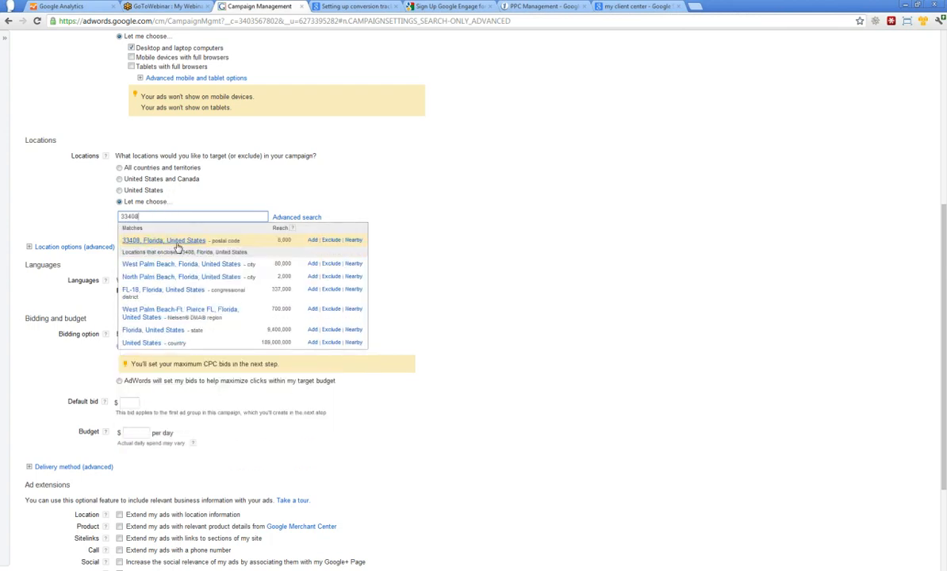
click(312, 239)
click(223, 244)
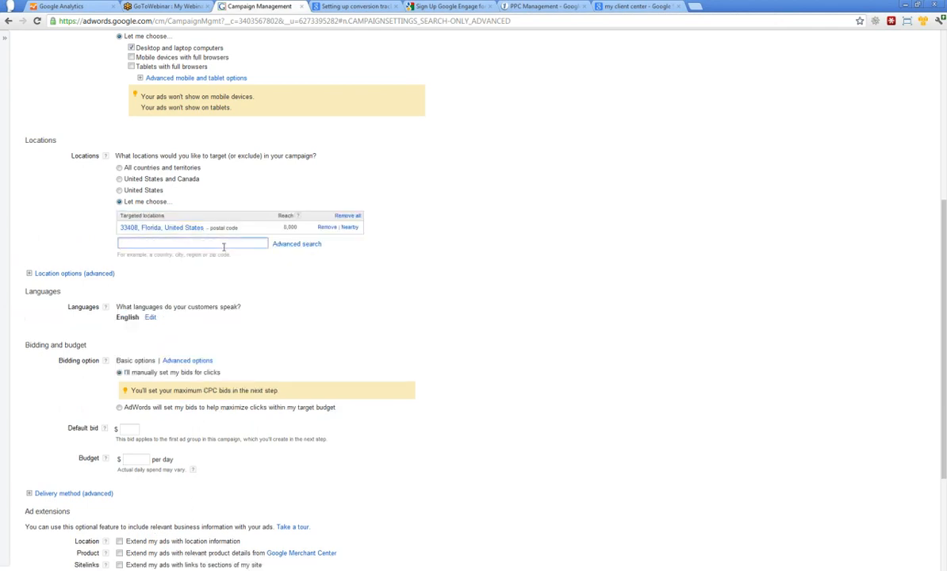
text(33410)
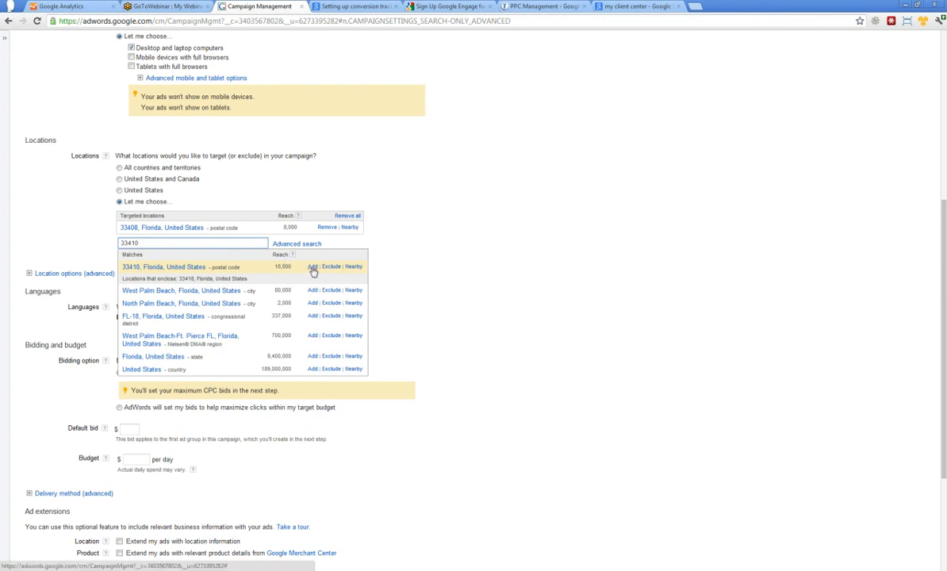
click(313, 267)
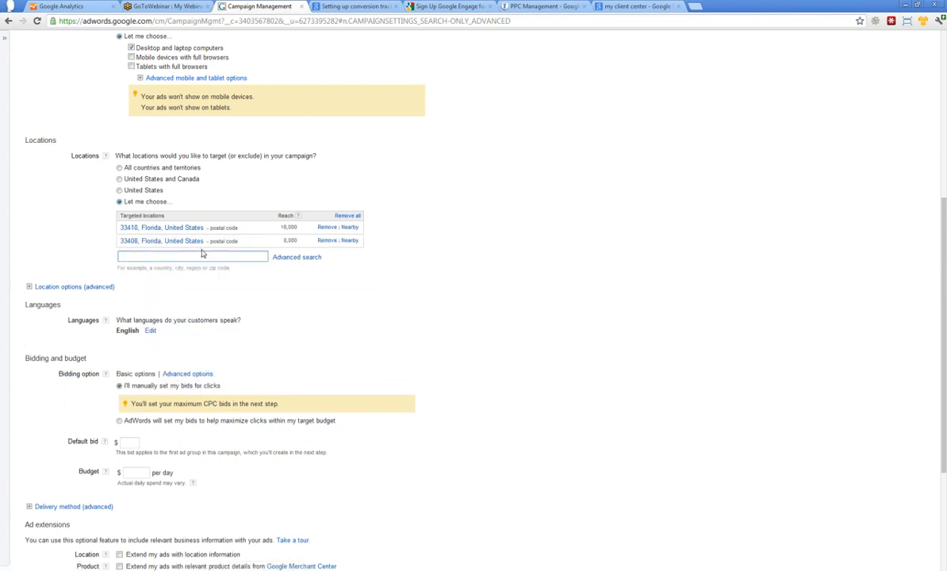
Add the Florida postal code 33415 to the campaign's targeted locations.
text(33415)
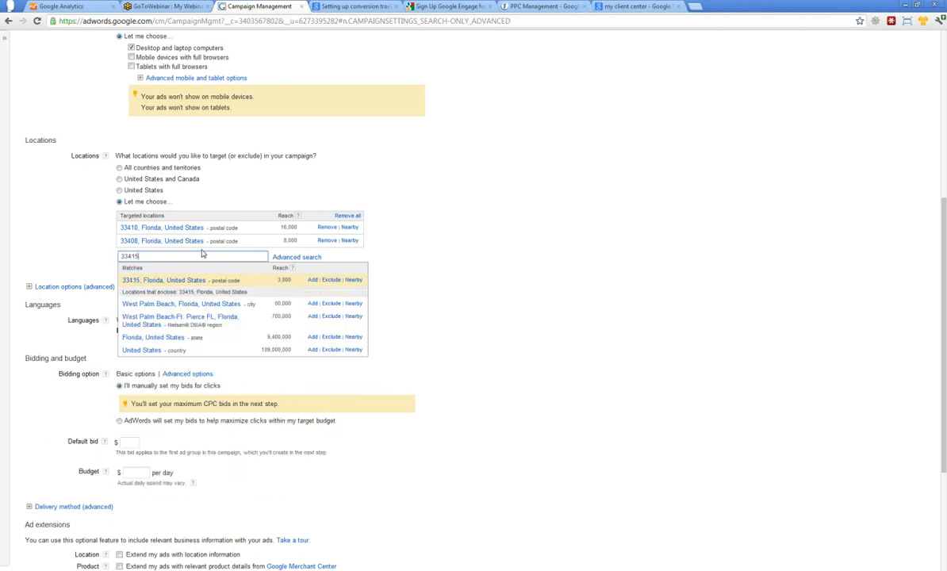
click(313, 280)
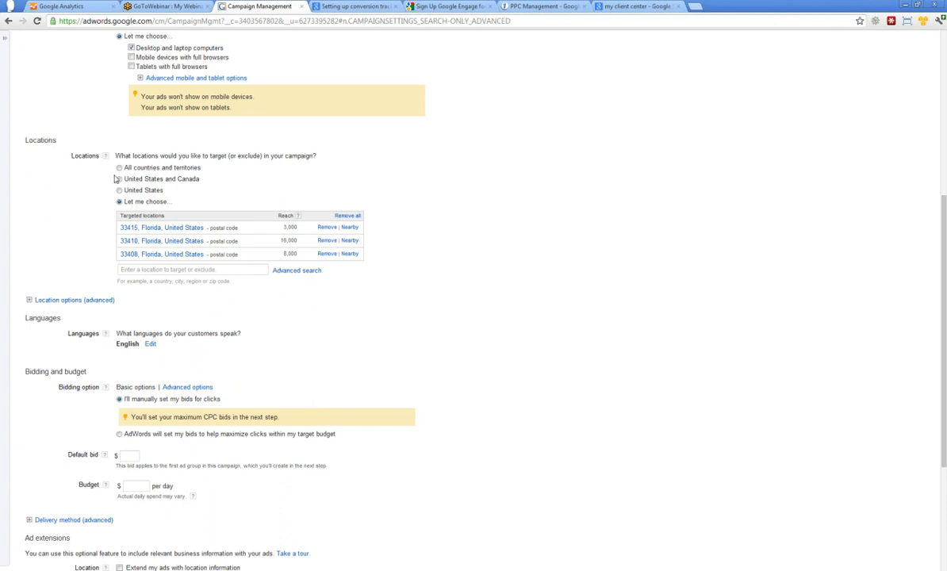
In the advanced location options, set Target to "People in my targeted location" and Exclude to "People in my excluded location".
click(29, 301)
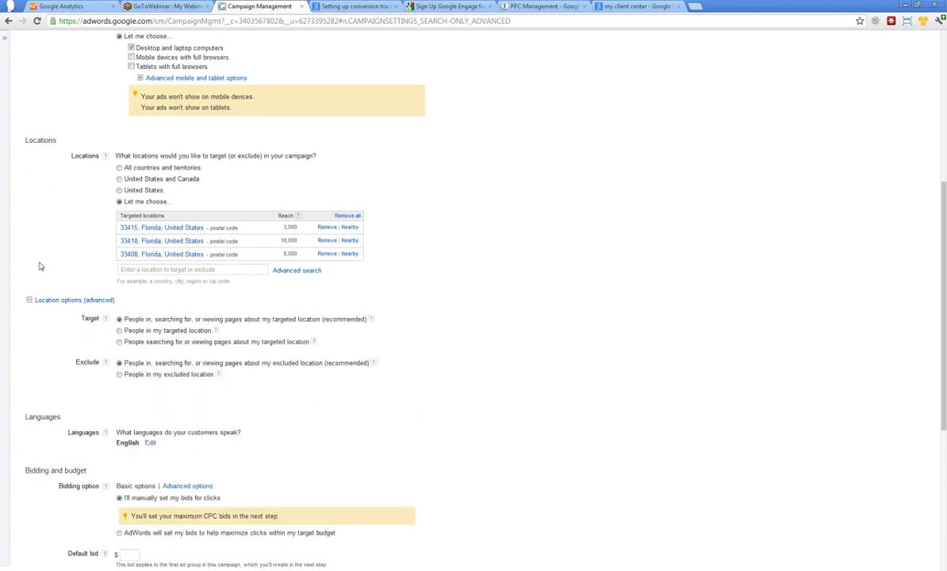
scroll(55, 242, down, 1)
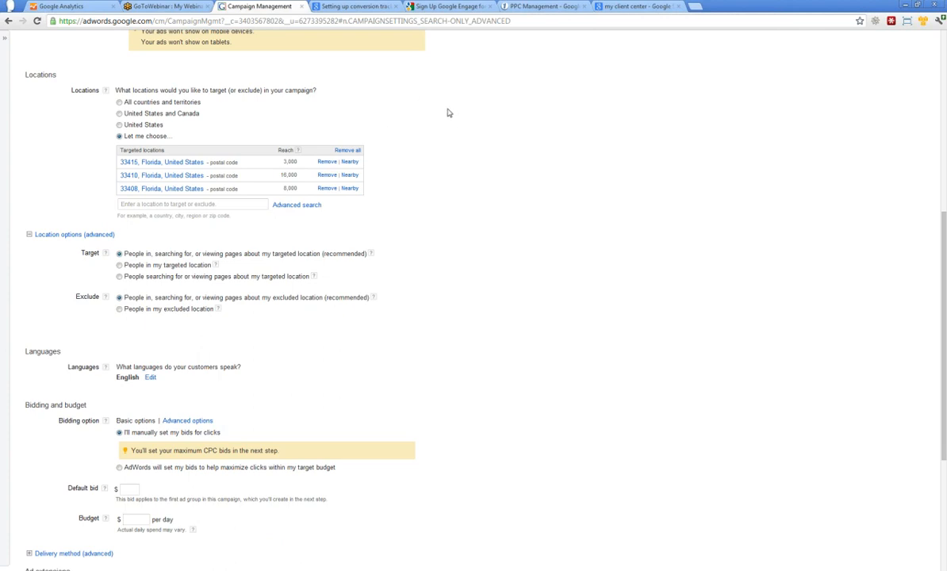
drag(370, 238, 223, 253)
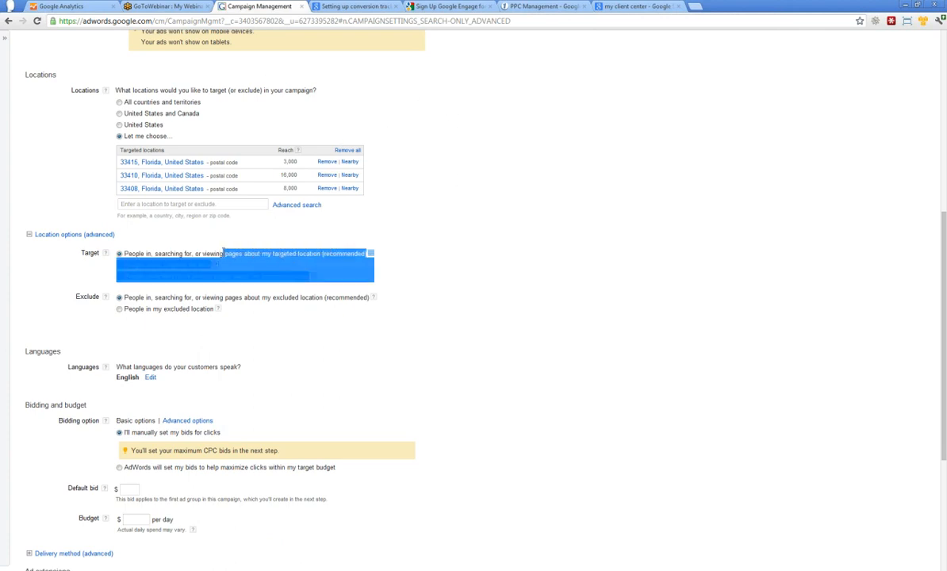
click(143, 234)
drag(125, 254, 362, 250)
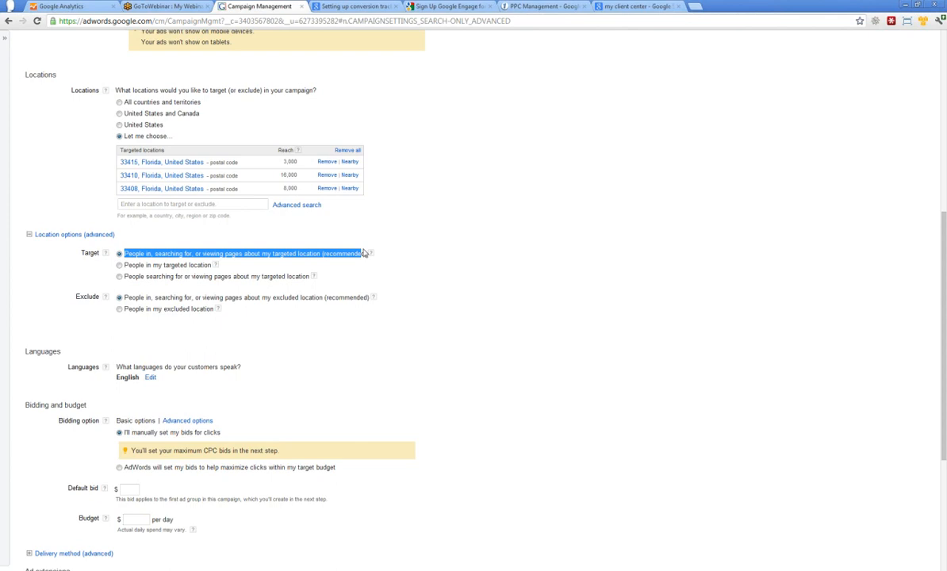
click(460, 161)
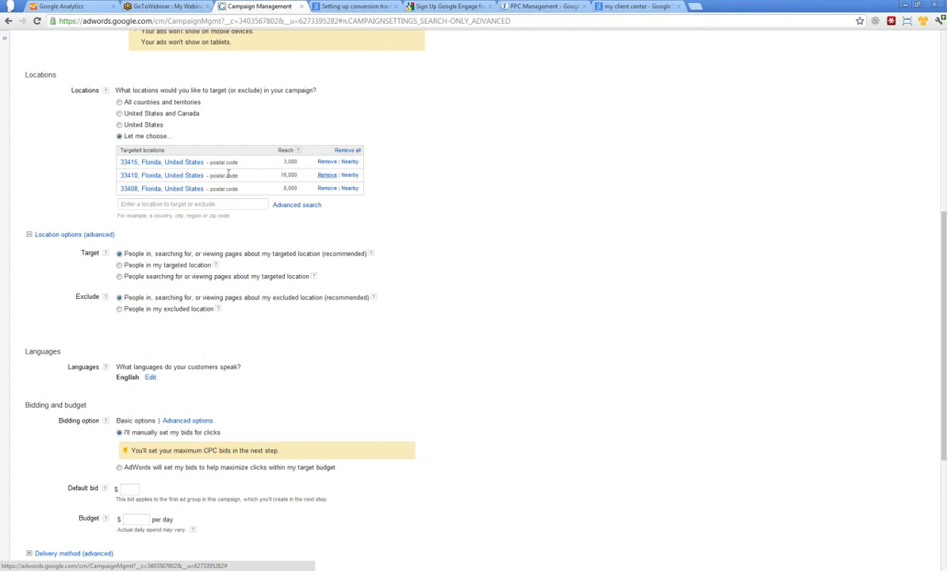
click(120, 265)
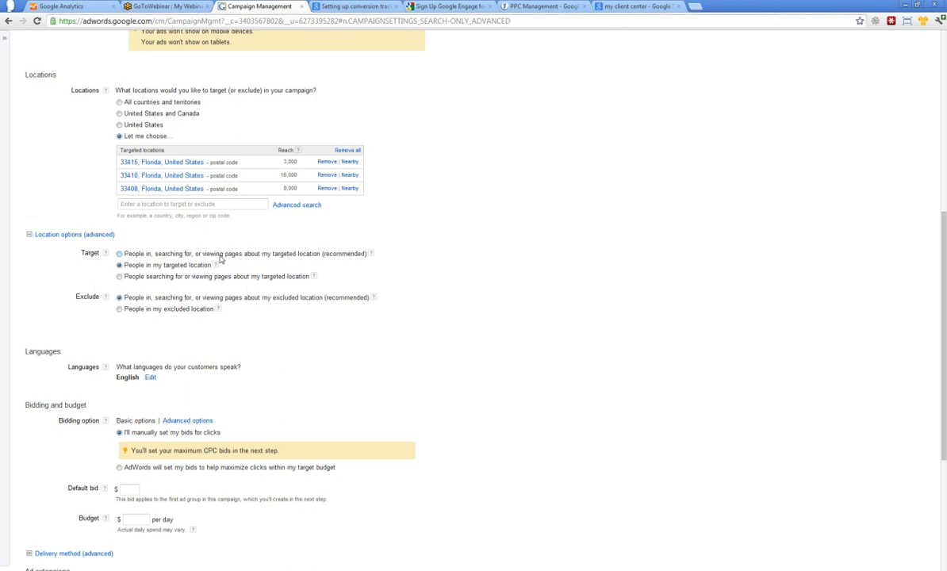
click(120, 309)
scroll(267, 236, up, 2)
scroll(255, 233, down, 1)
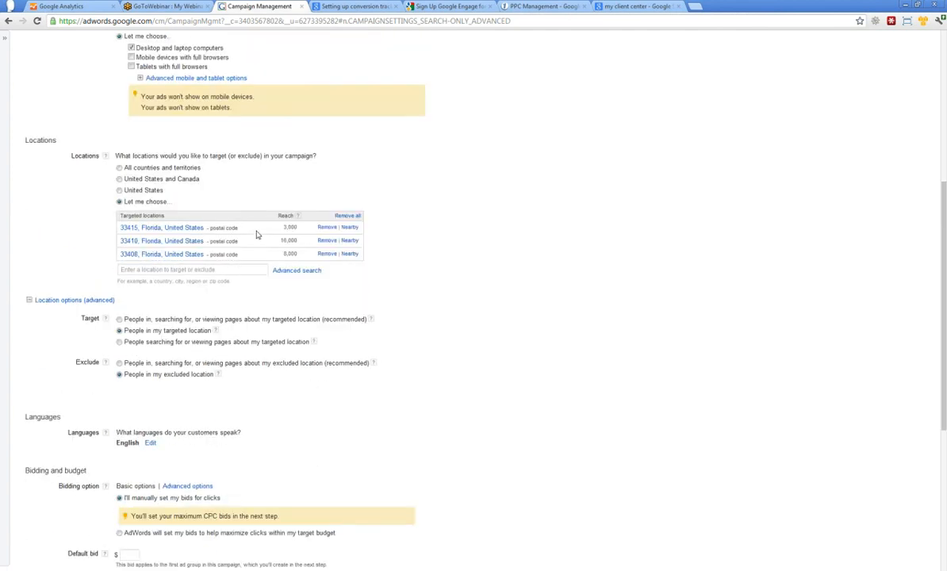
click(118, 342)
click(120, 330)
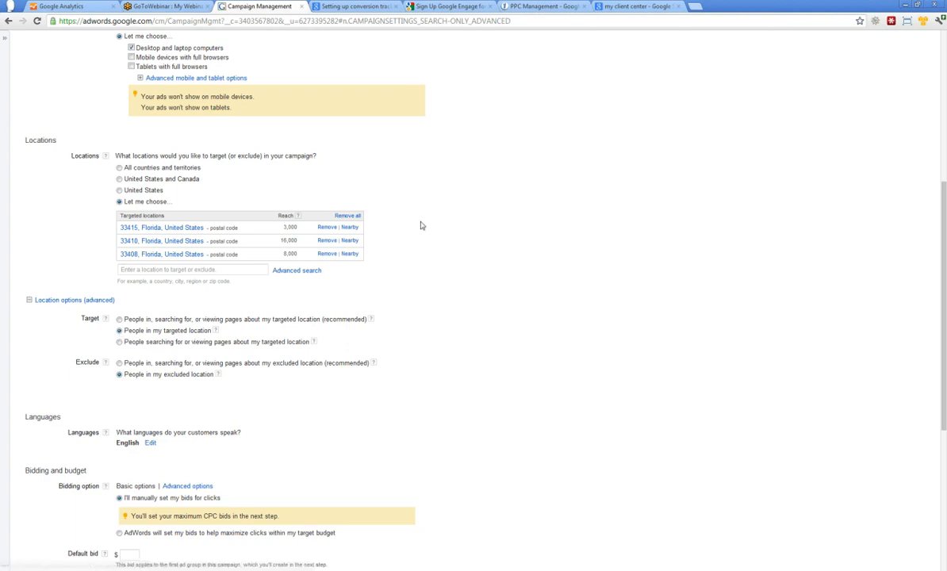
scroll(432, 143, down, 2)
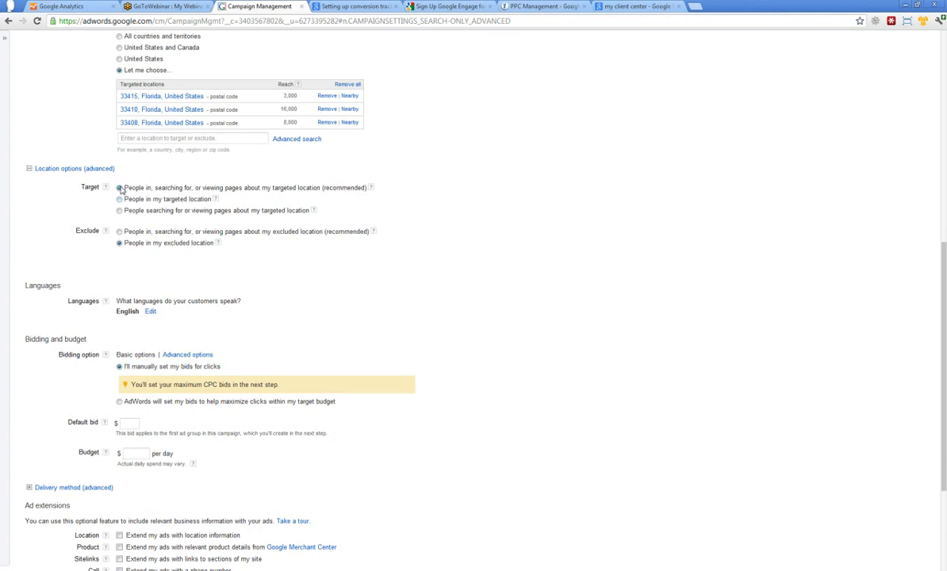
click(119, 199)
Enter an initial default bid and set the campaign's budget to $33 per day.
scroll(223, 243, down, 3)
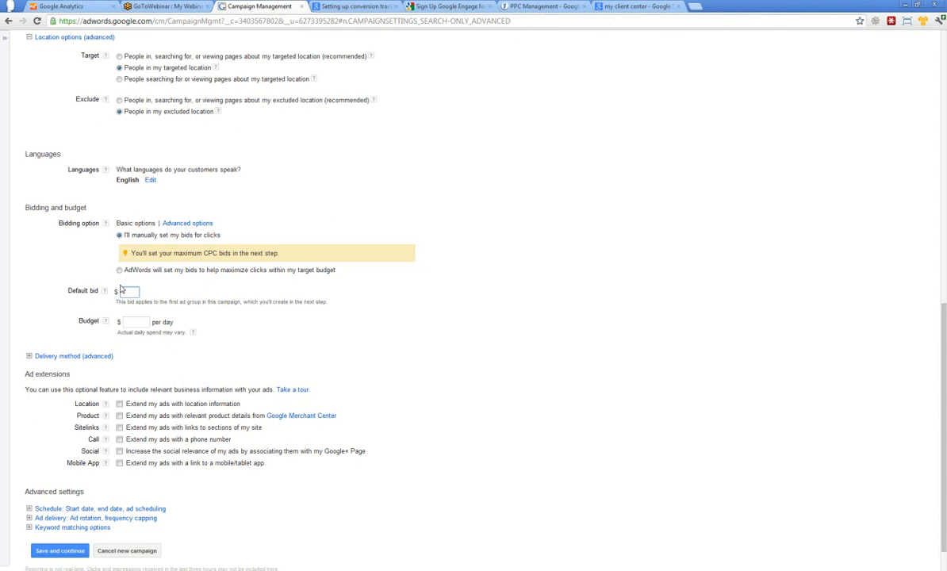
key(Tab)
text(.00)
double_click(133, 322)
text(50)
text(33)
Set the campaign's default bid to $3.01.
click(133, 292)
text(.01)
key(BackSpace)
key(BackSpace)
key(BackSpace)
text(10)
key(BackSpace)
key(BackSpace)
key(BackSpace)
text(.01)
Expand the advanced delivery method options to view the standard and accelerated choices.
scroll(325, 254, down, 1)
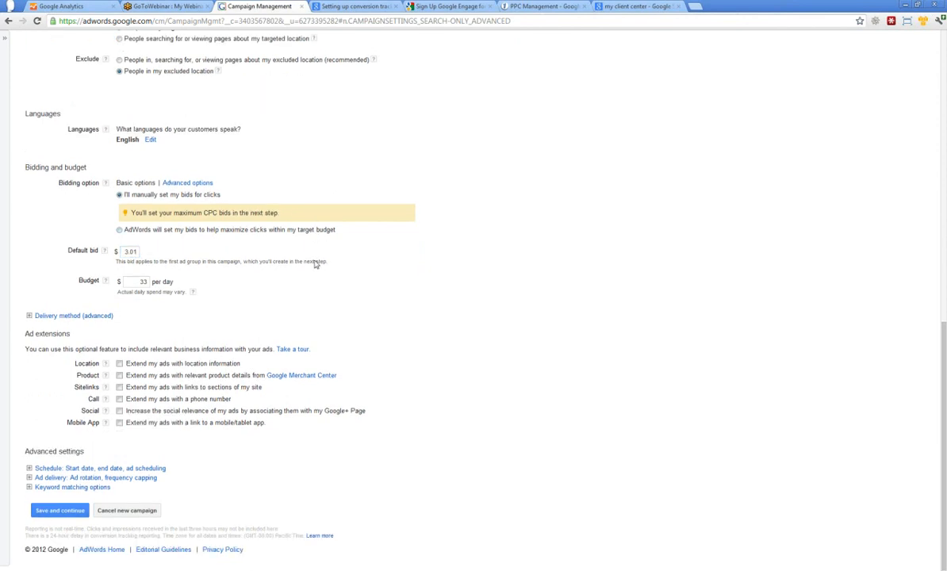
click(29, 315)
scroll(63, 242, down, 1)
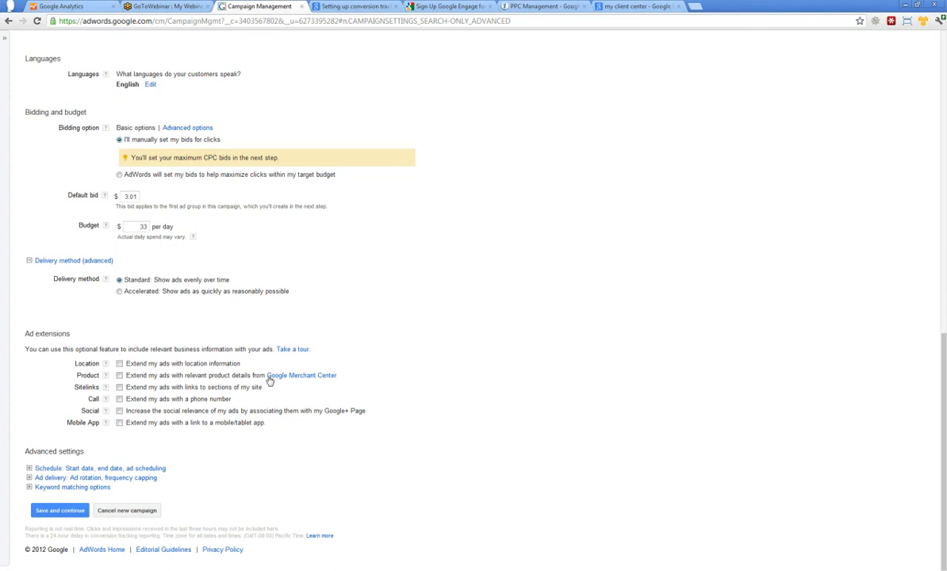
Expand the advanced schedule settings covering the start date, end date and ad scheduling.
click(29, 468)
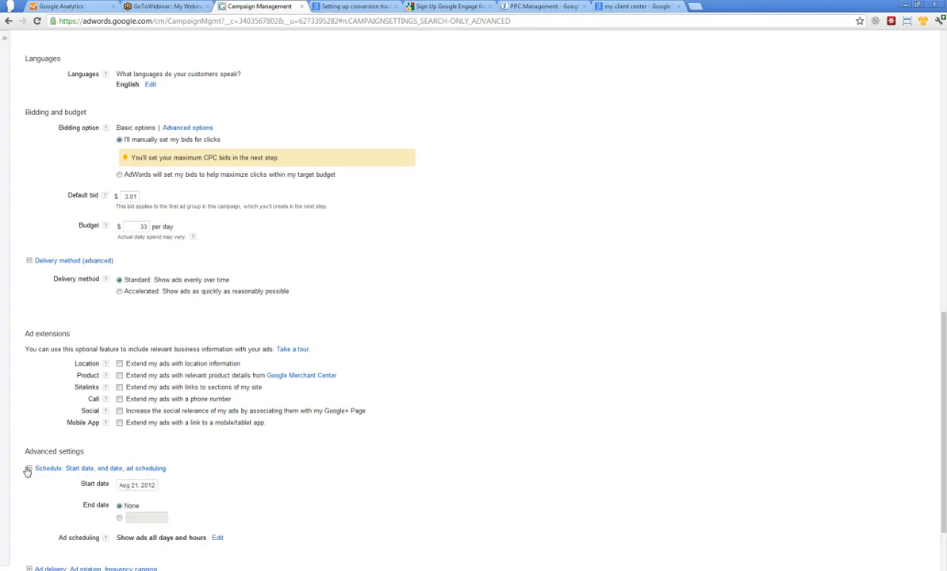
scroll(61, 358, down, 2)
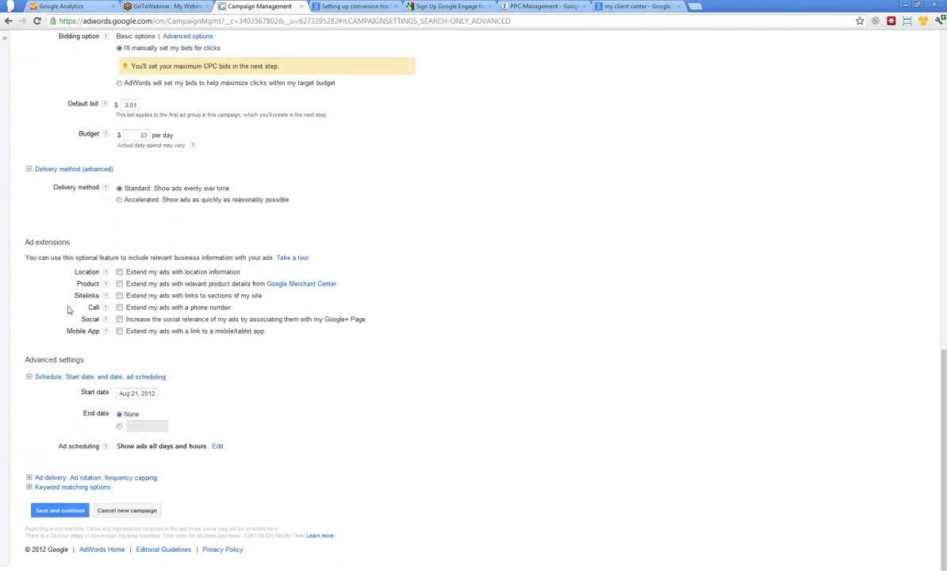
click(29, 377)
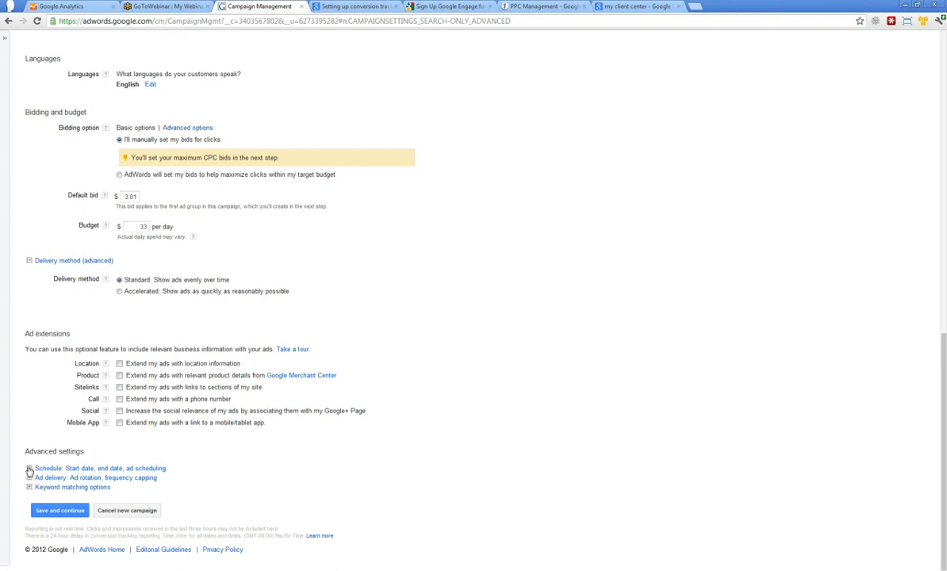
click(29, 468)
scroll(55, 354, down, 2)
scroll(55, 354, down, 1)
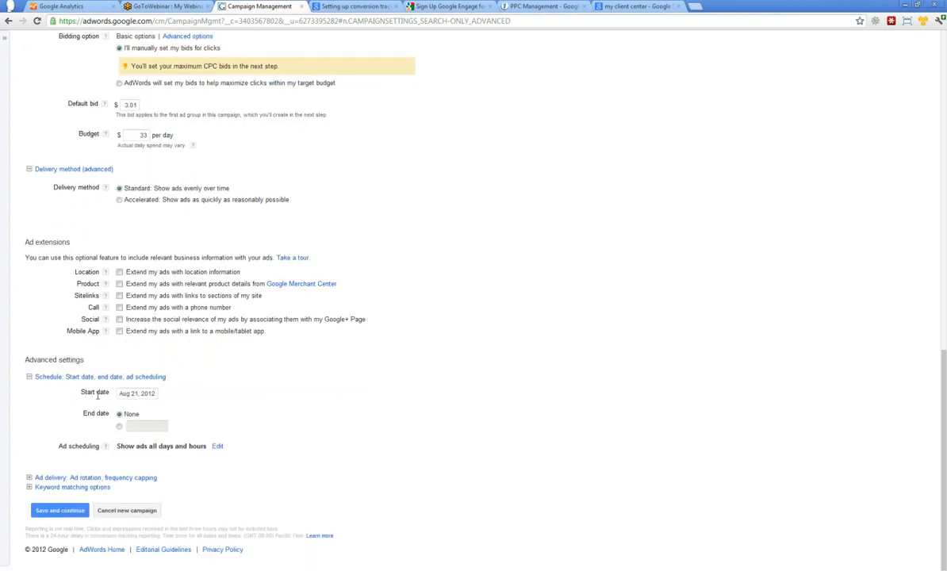
double_click(98, 448)
click(74, 446)
click(119, 426)
click(137, 425)
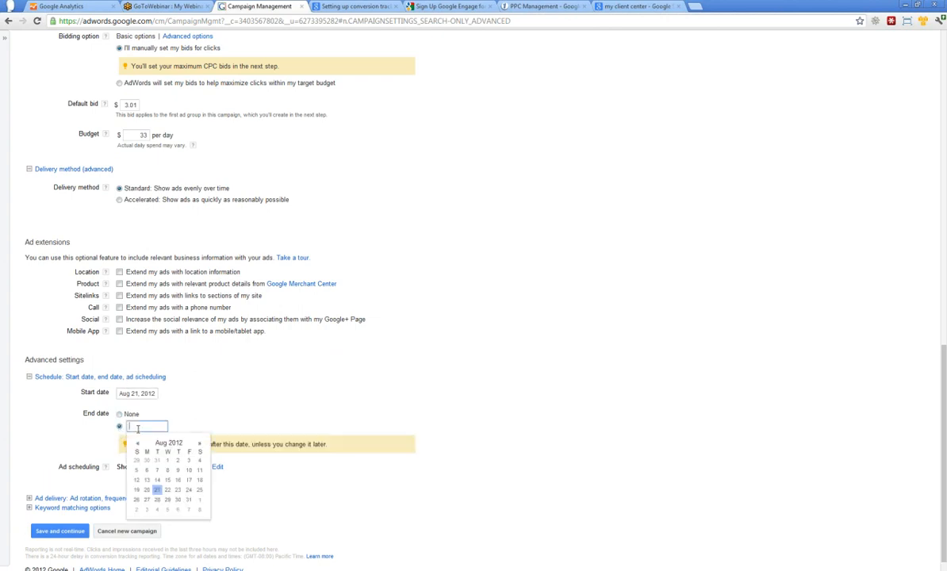
click(120, 415)
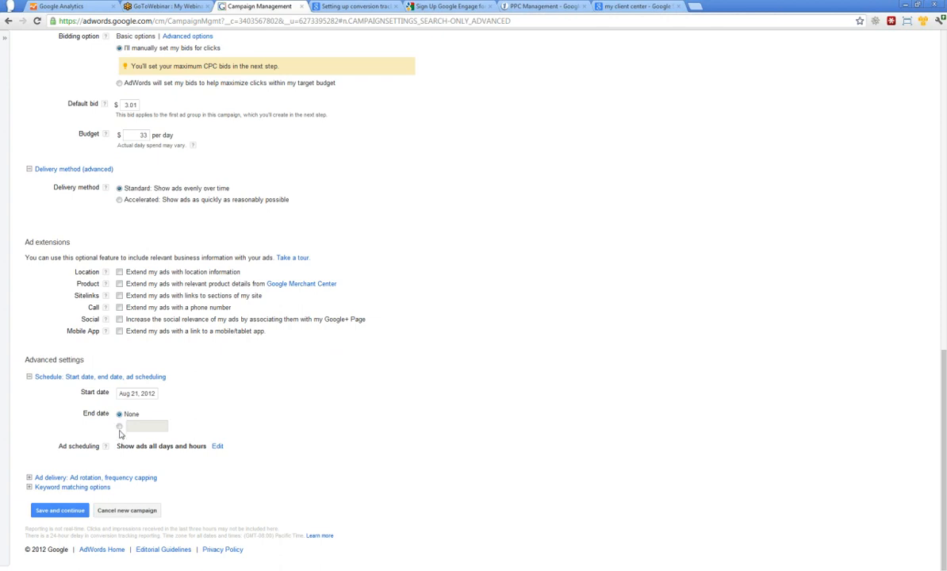
Switch the campaign's end date from None to a specific date, leaving the date empty.
click(119, 425)
click(127, 427)
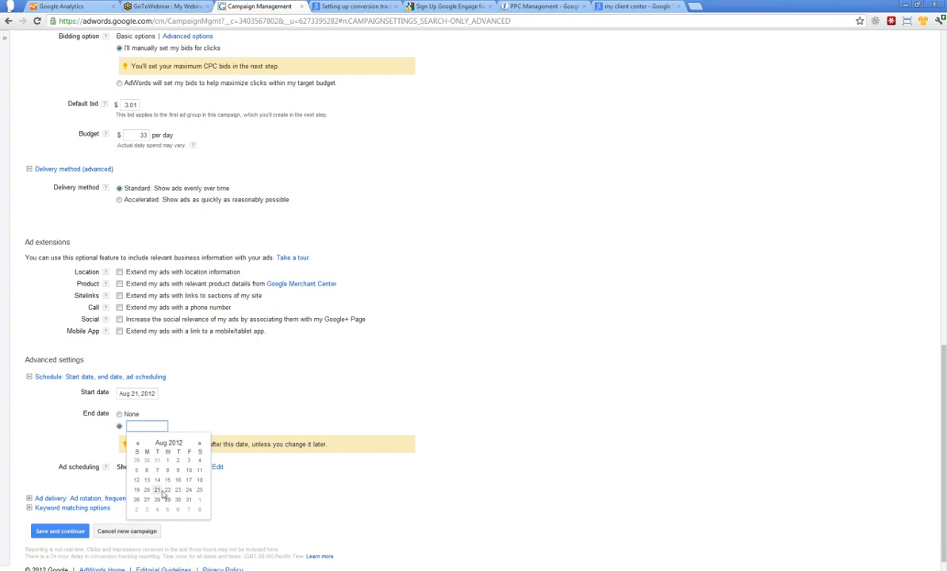
click(248, 422)
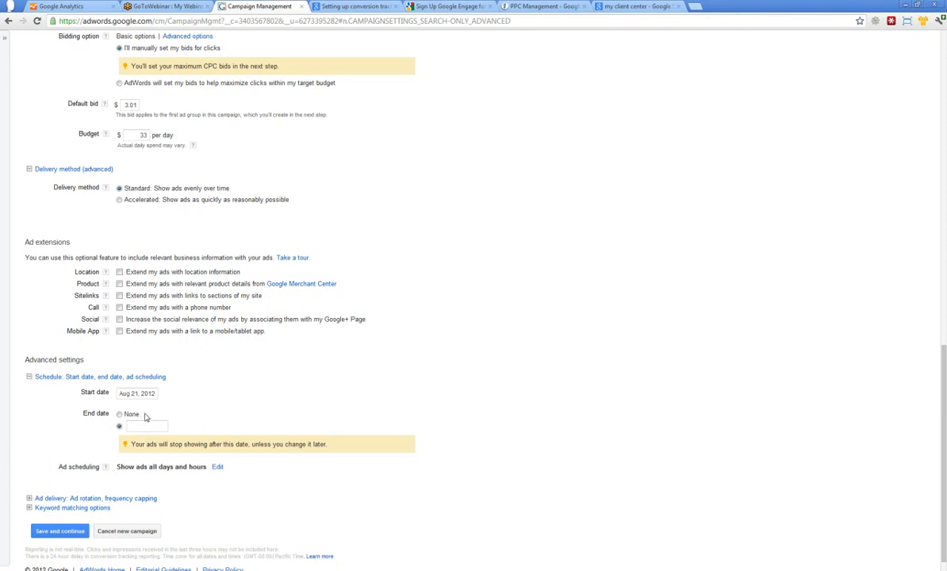
Edit the ad schedule in bid adjustment mode and set Monday's all-day bid to 110%.
triple_click(136, 468)
click(245, 434)
click(217, 468)
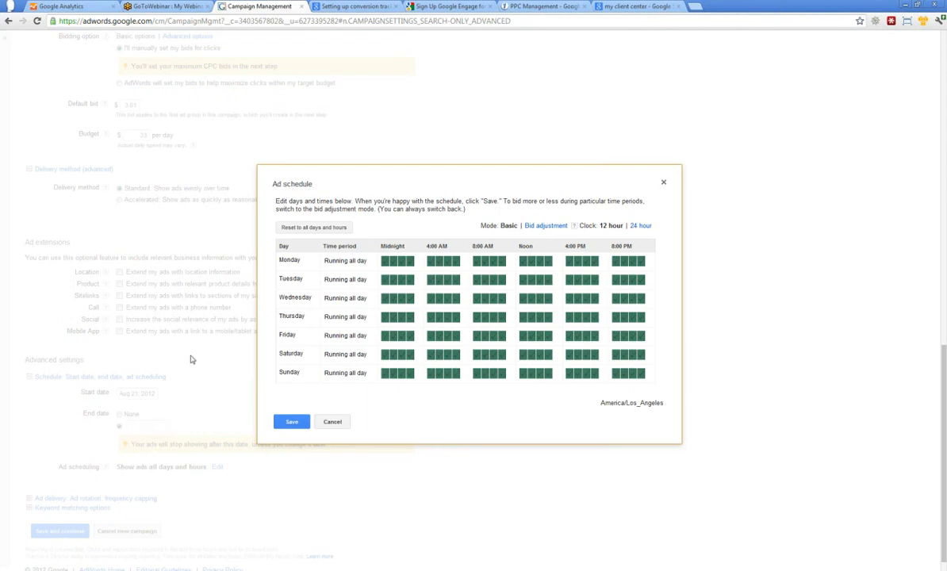
click(547, 225)
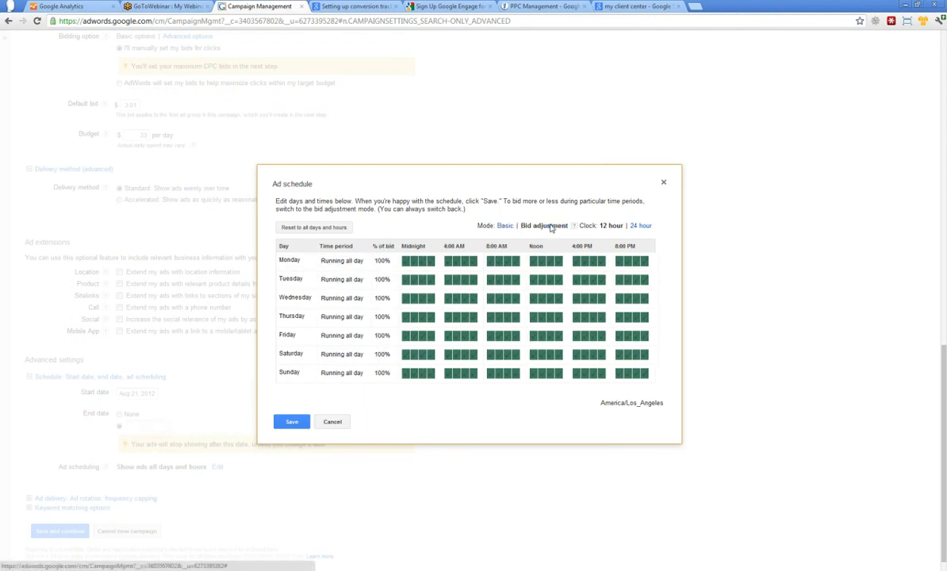
click(381, 261)
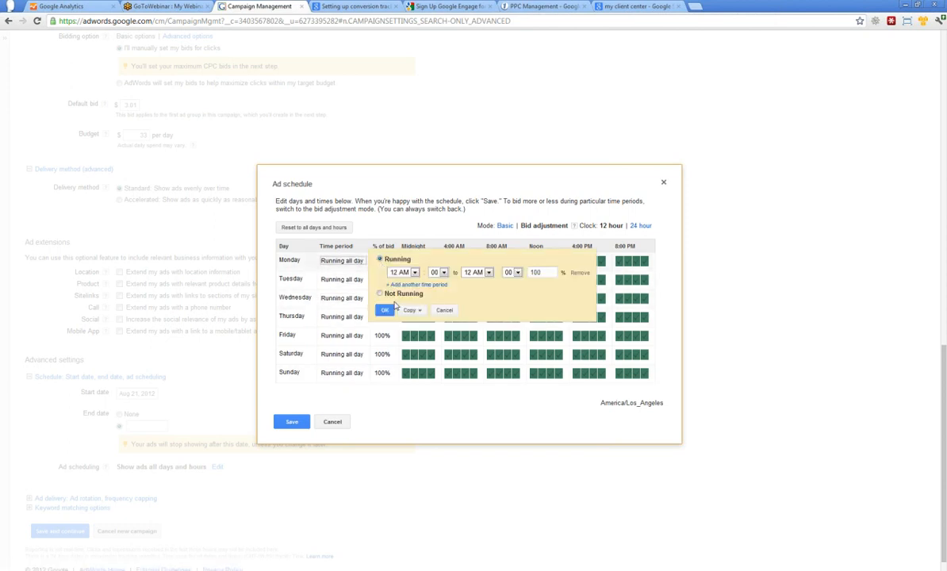
double_click(538, 272)
text(110)
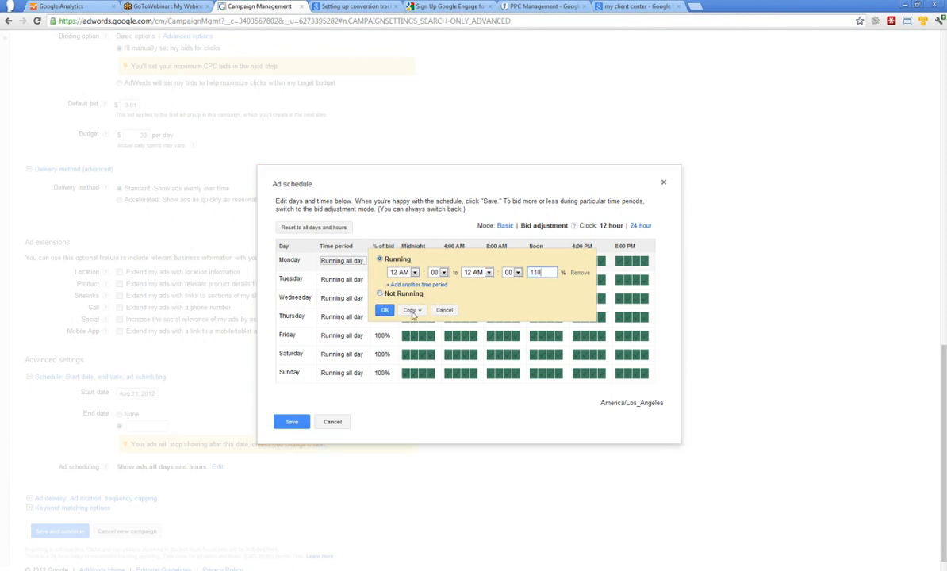
click(384, 310)
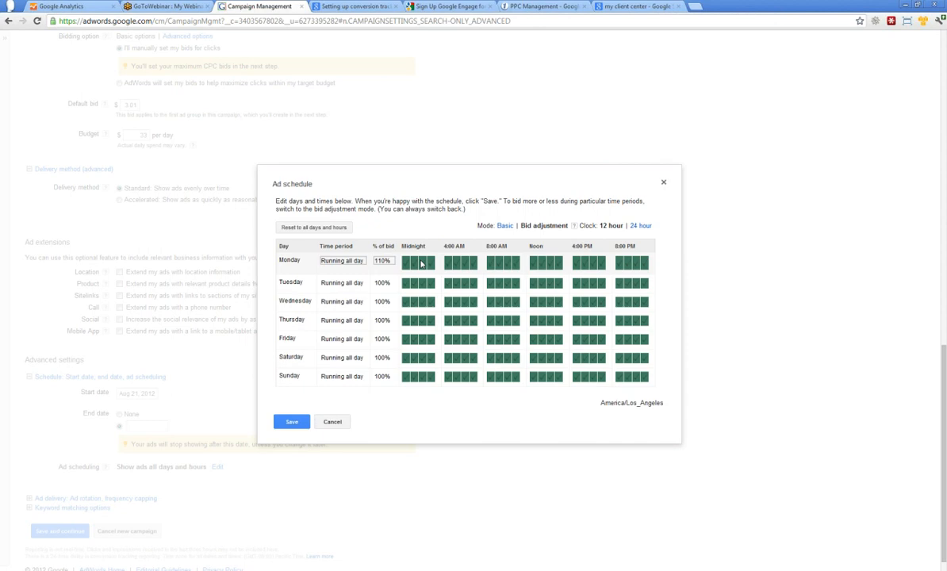
Set Sunday to Not Running in the ad schedule.
click(342, 376)
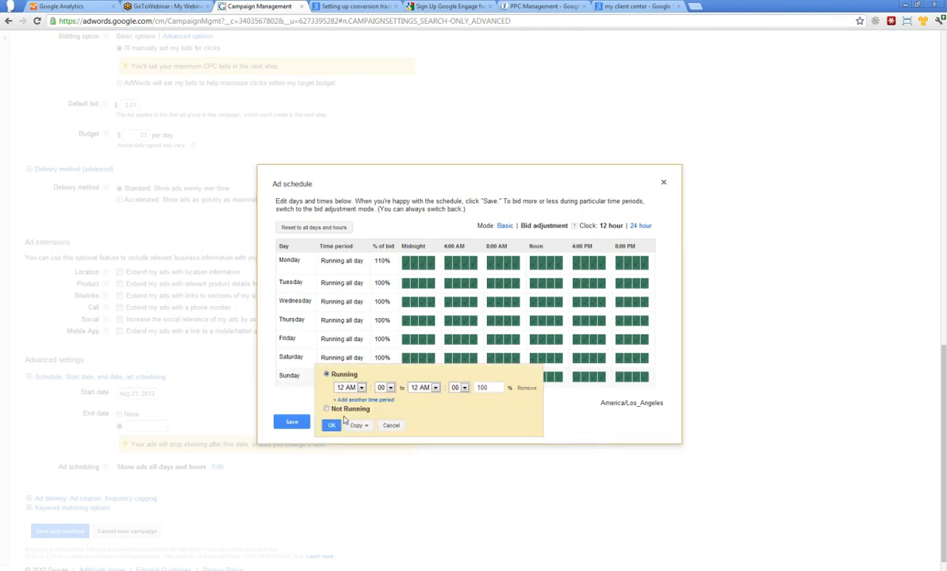
click(327, 408)
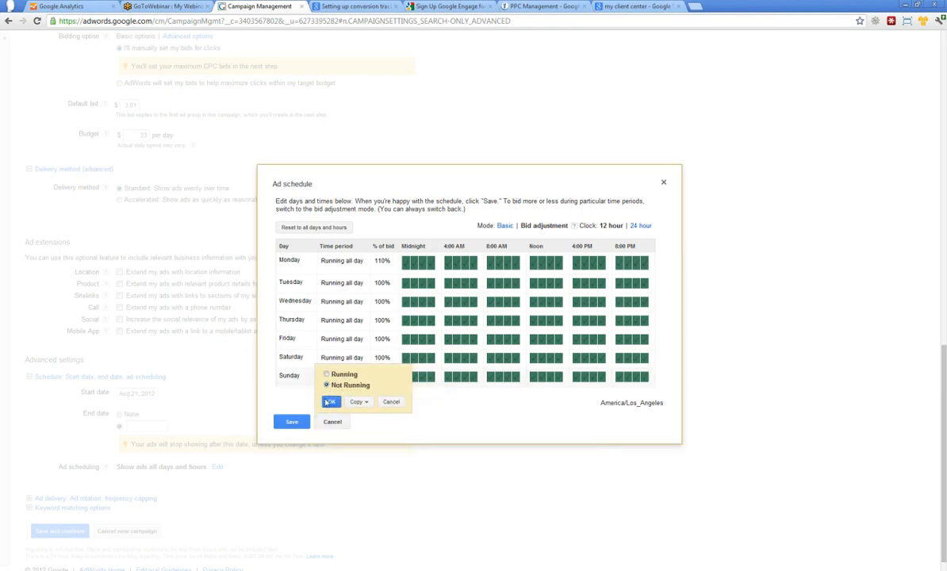
click(330, 402)
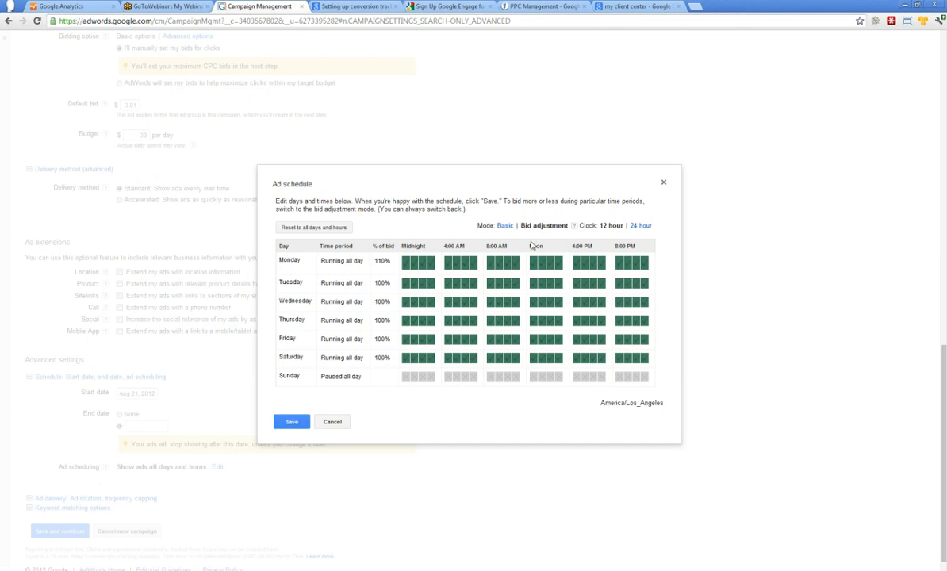
Limit Monday's running period in the ad schedule to 08 AM through 10 AM with a 115% bid.
click(347, 262)
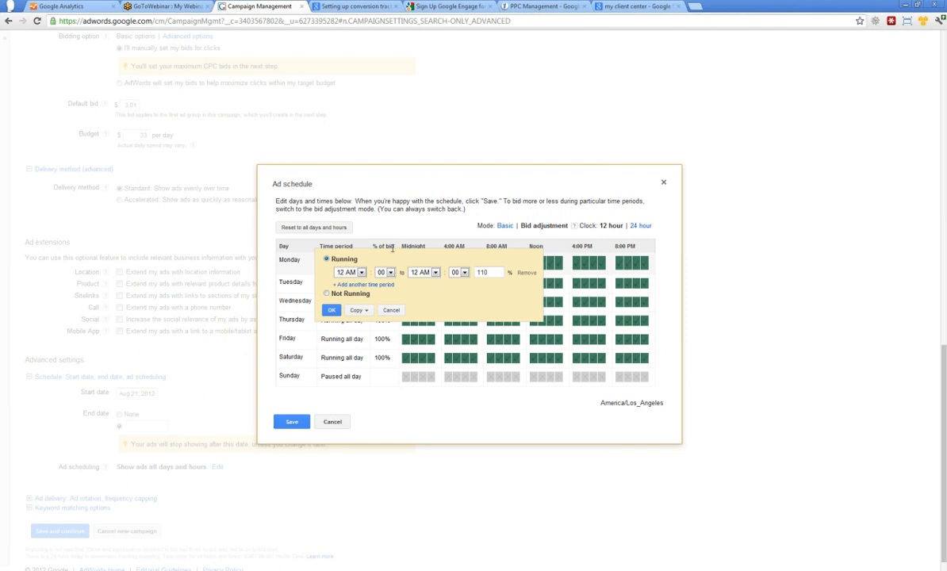
click(362, 272)
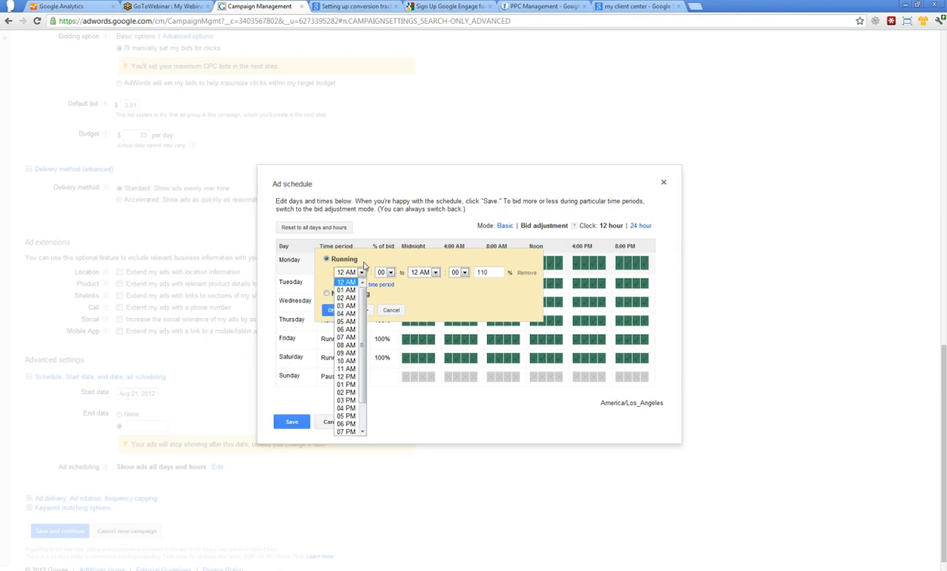
click(363, 265)
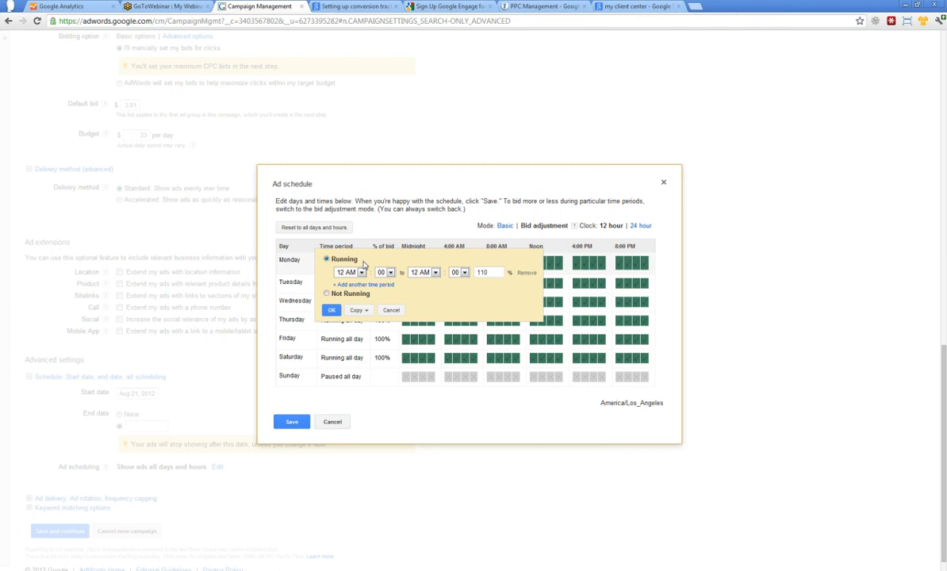
click(346, 271)
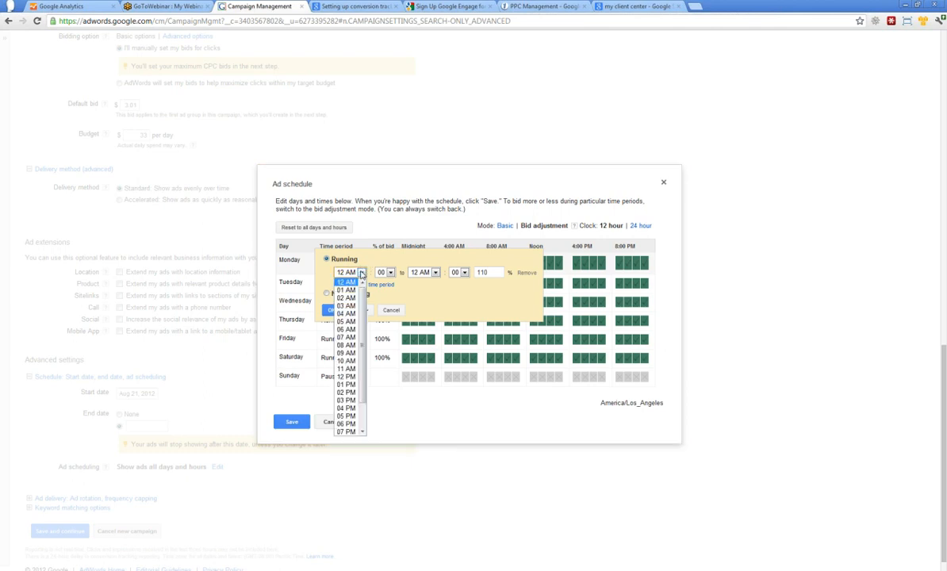
click(355, 244)
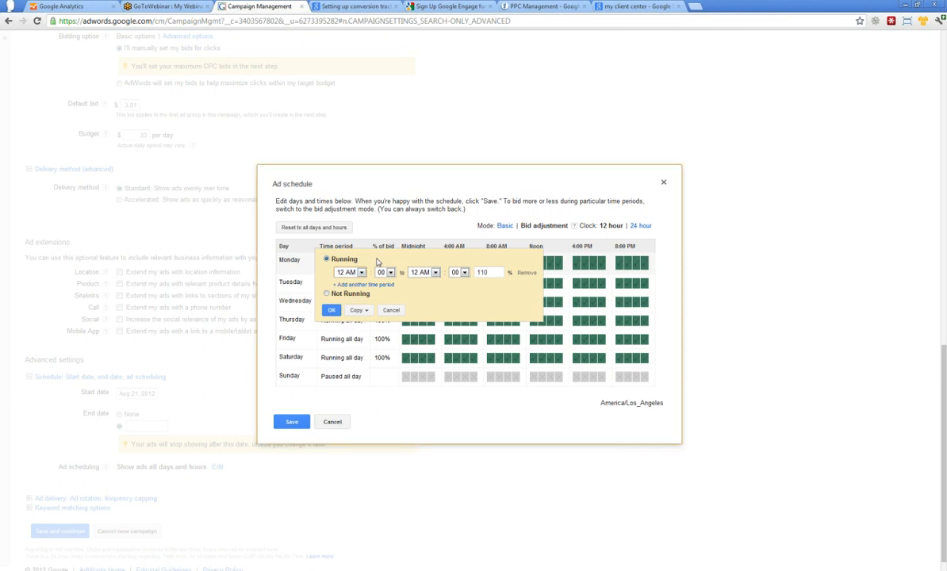
click(361, 274)
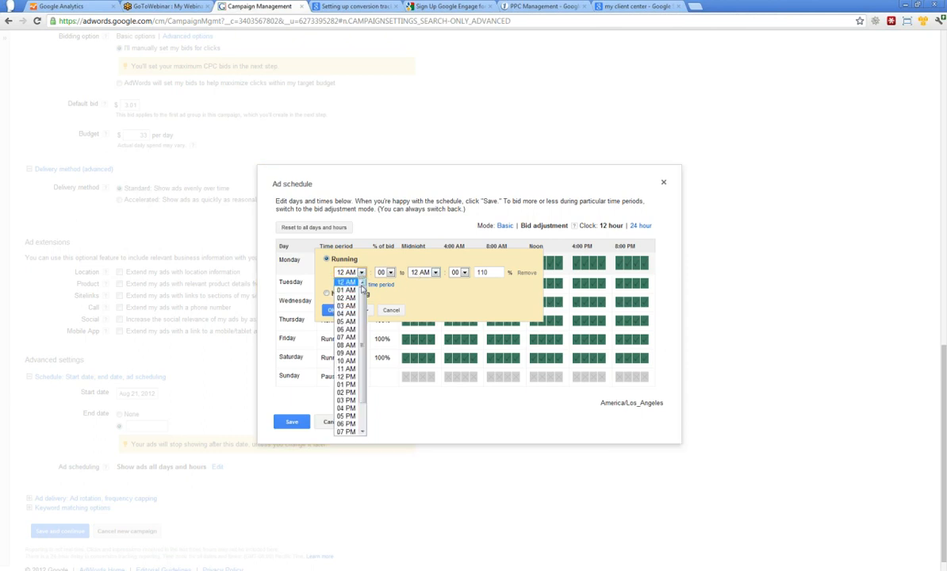
click(347, 345)
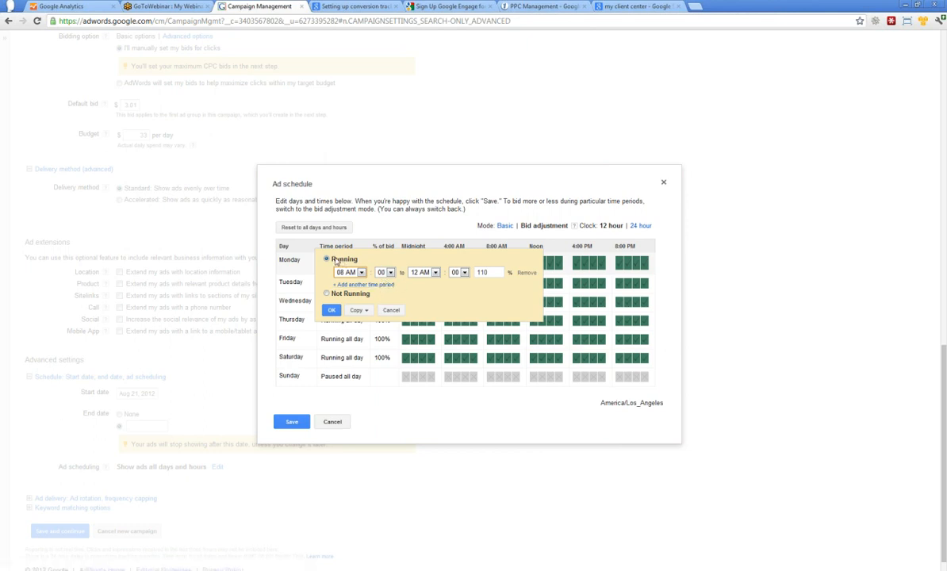
click(435, 272)
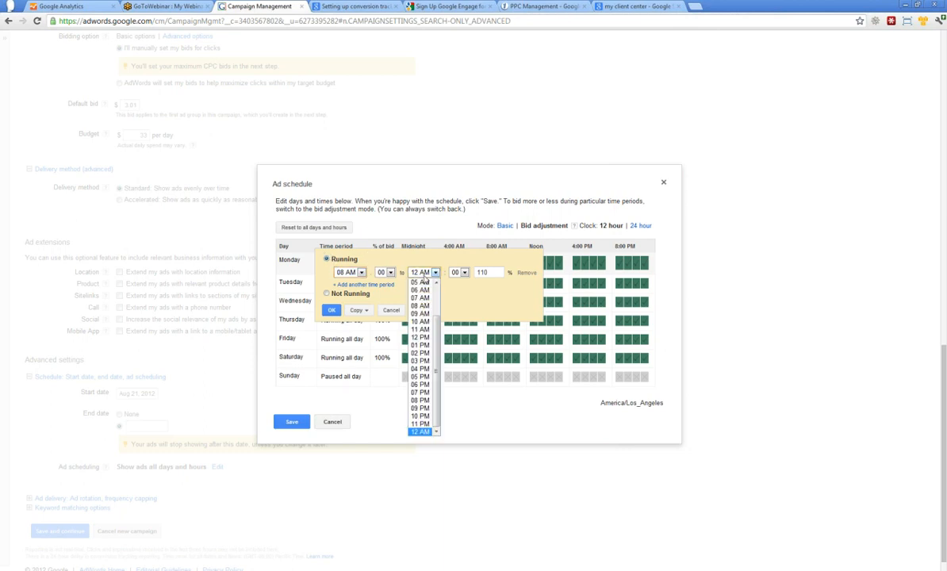
drag(435, 332, 432, 290)
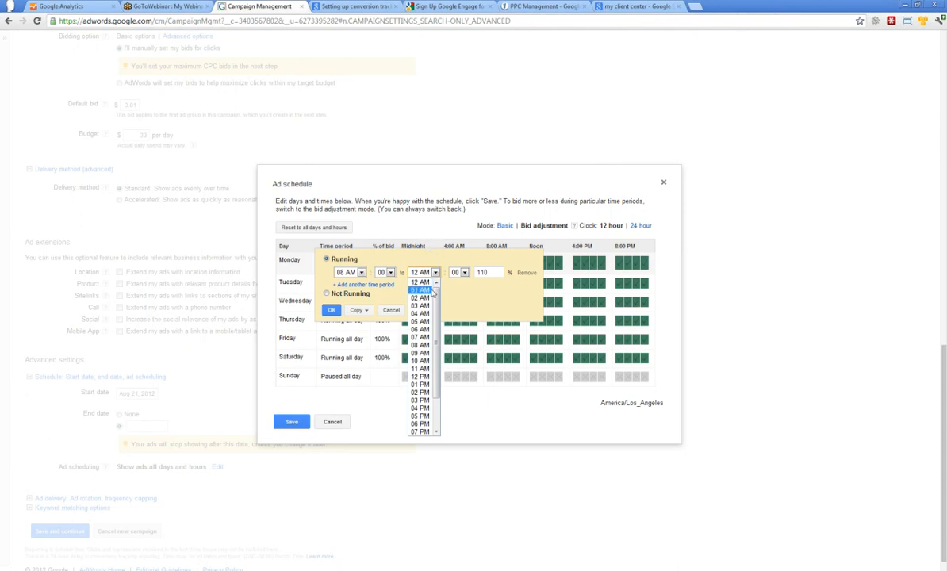
click(421, 360)
double_click(492, 272)
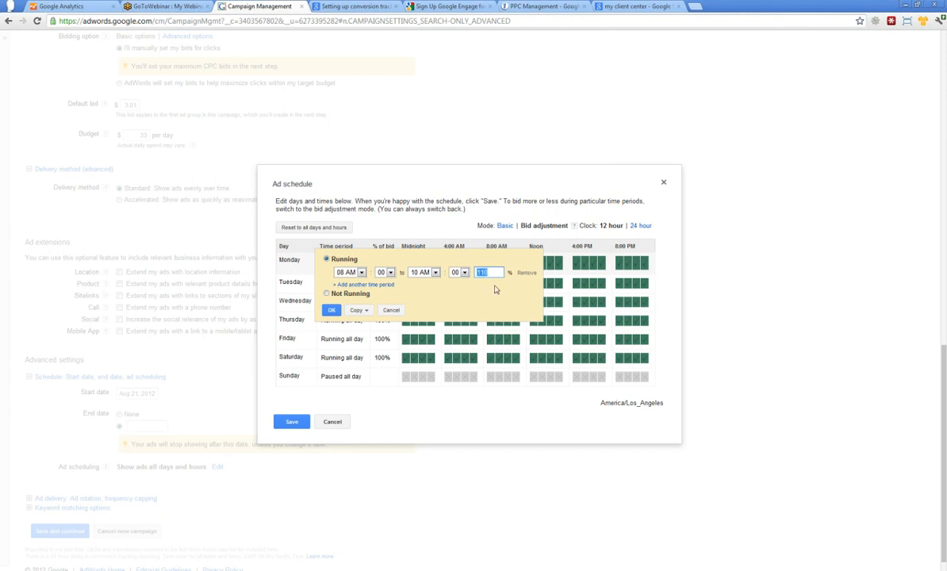
text(11)
Add a second Monday time period running from 10 AM to 12 PM at 150% of the bid.
click(359, 286)
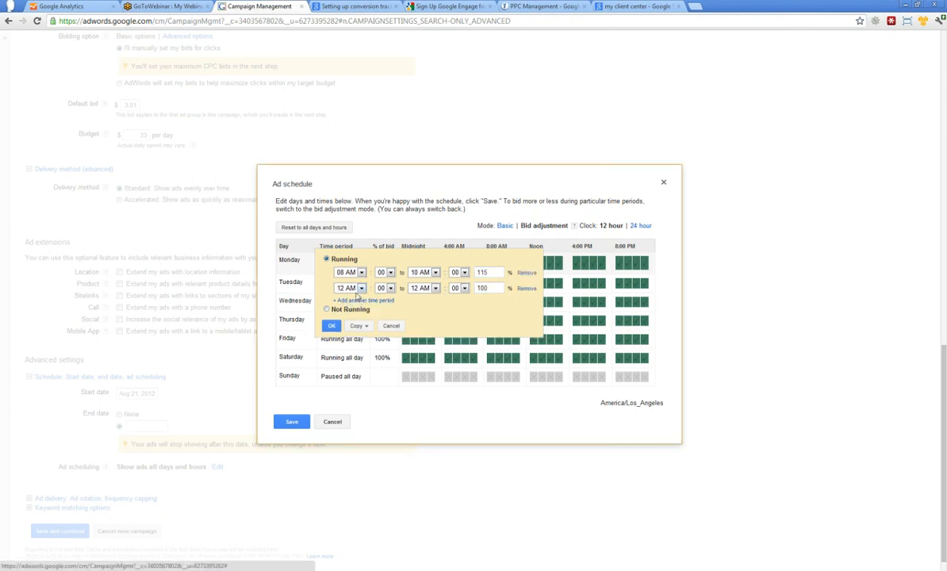
click(359, 288)
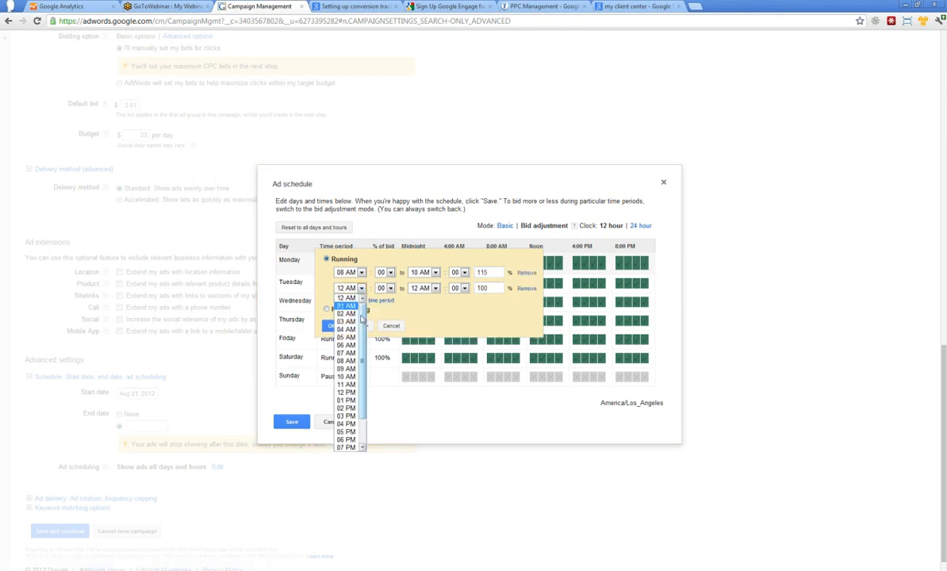
click(346, 376)
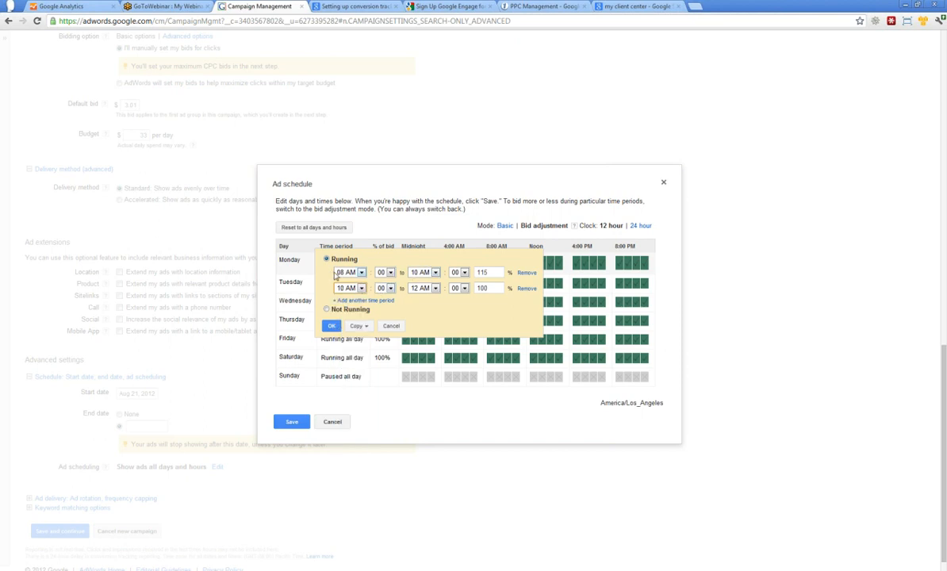
click(433, 289)
scroll(428, 317, up, 2)
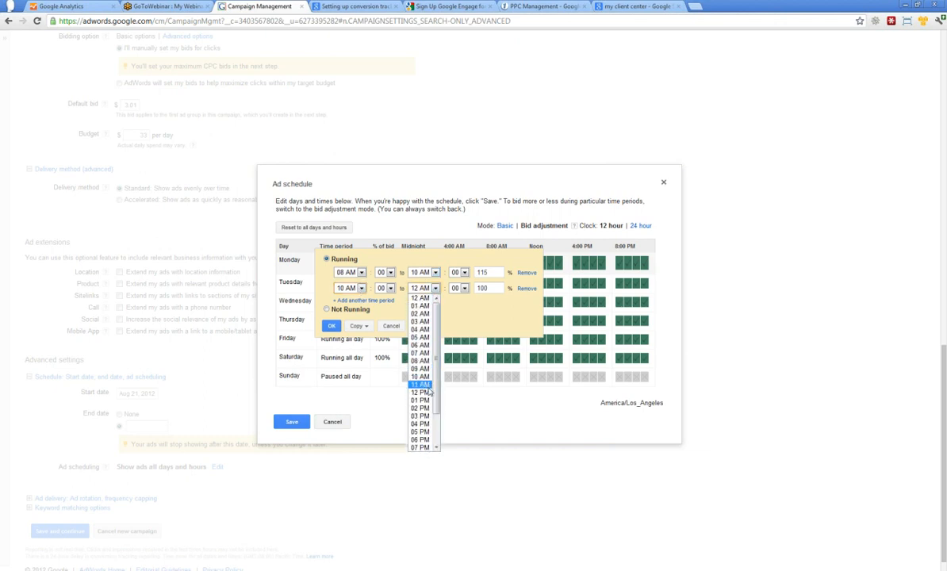
scroll(427, 380, down, 1)
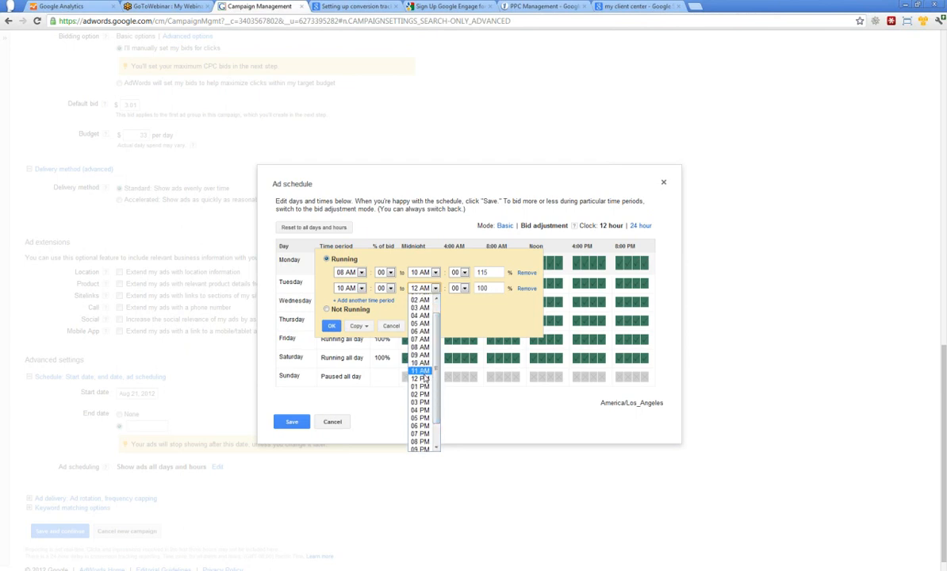
click(421, 379)
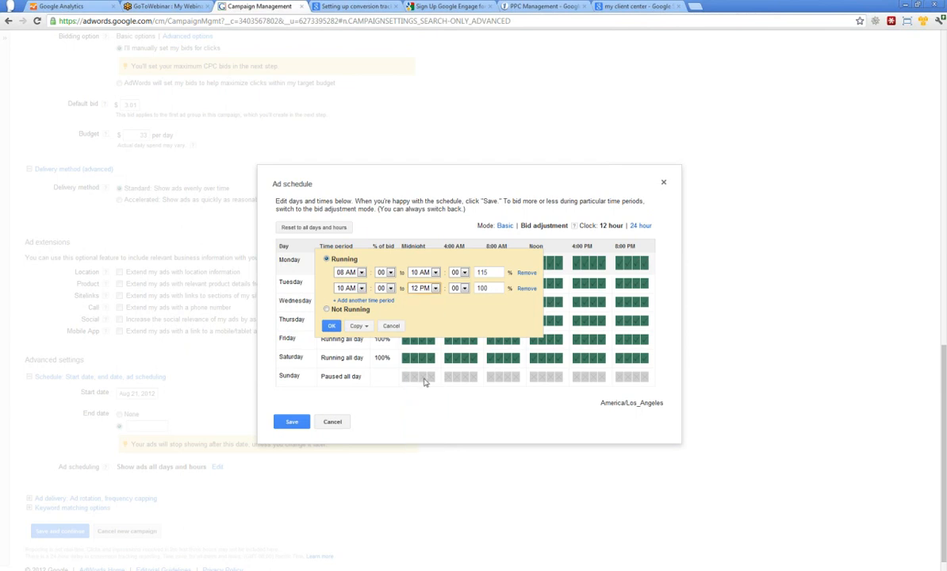
double_click(490, 288)
text(1)
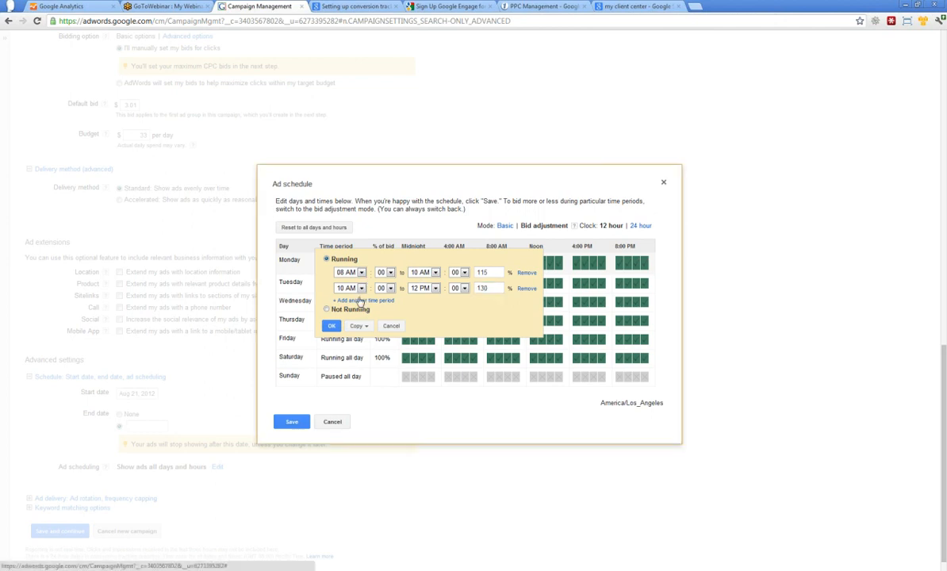
double_click(481, 288)
text(150)
Add a third Monday time period running from 12 PM to 01 PM at 130% of the bid.
click(379, 300)
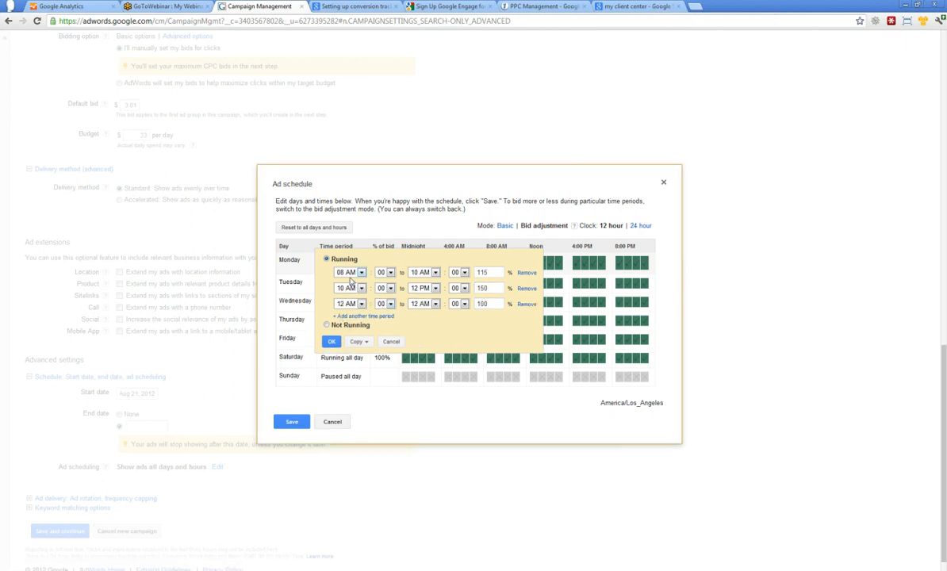
click(493, 288)
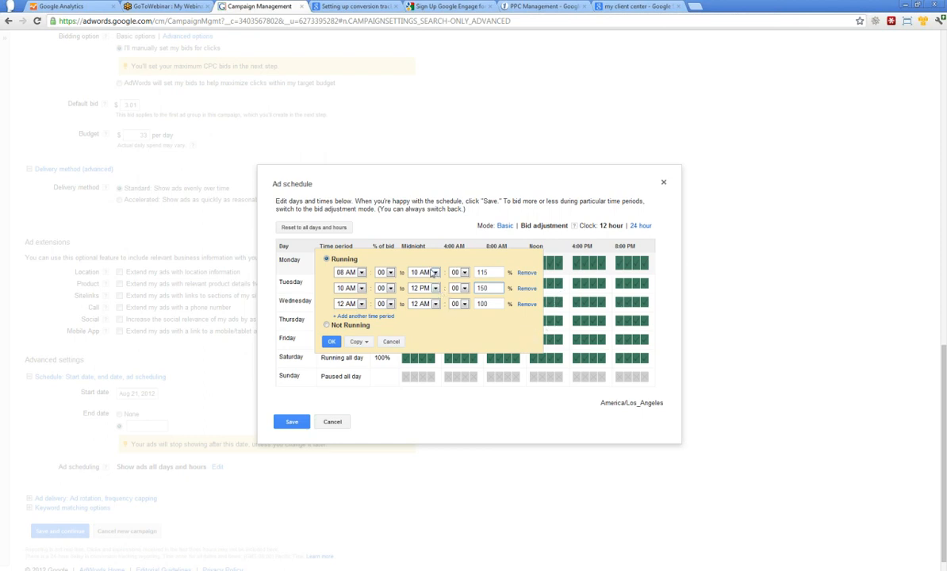
click(362, 304)
drag(364, 321, 373, 337)
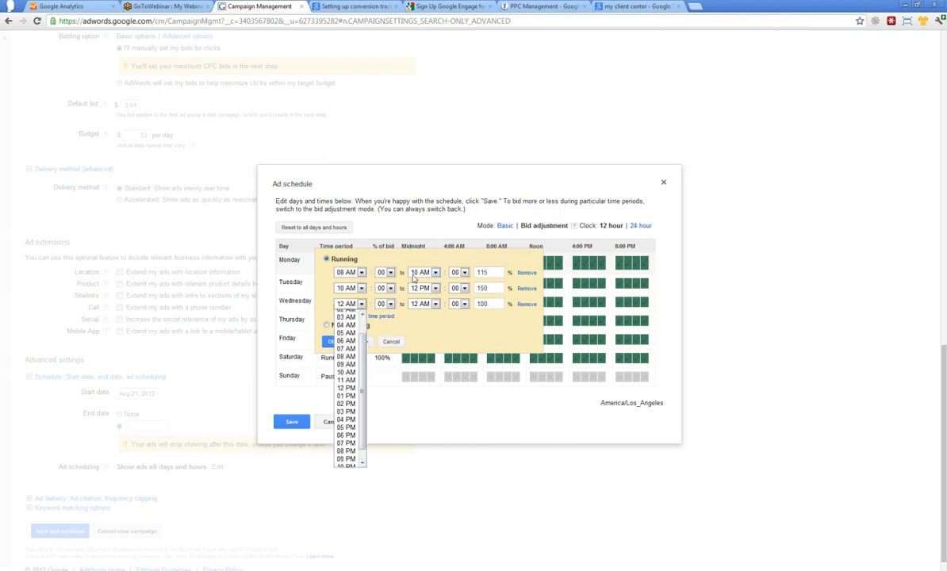
click(350, 388)
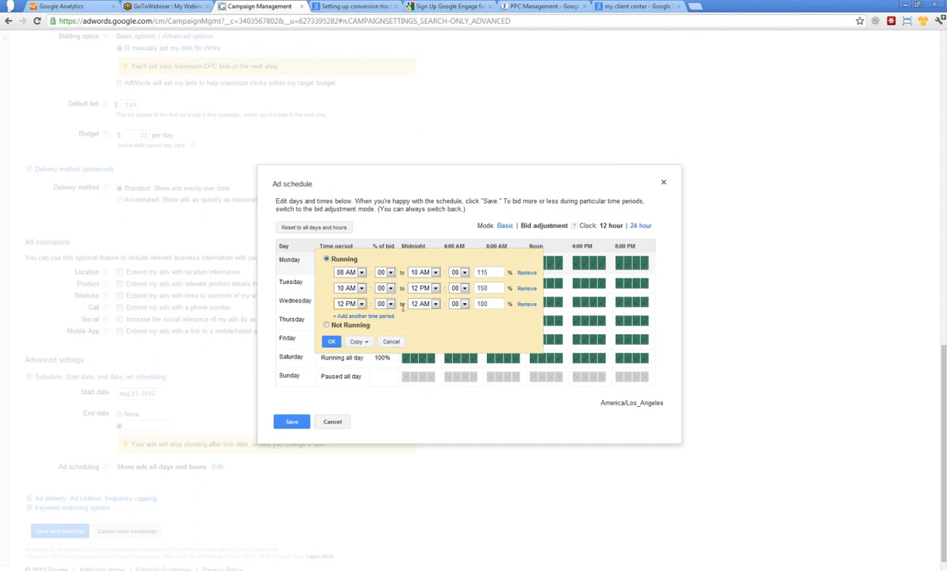
click(435, 304)
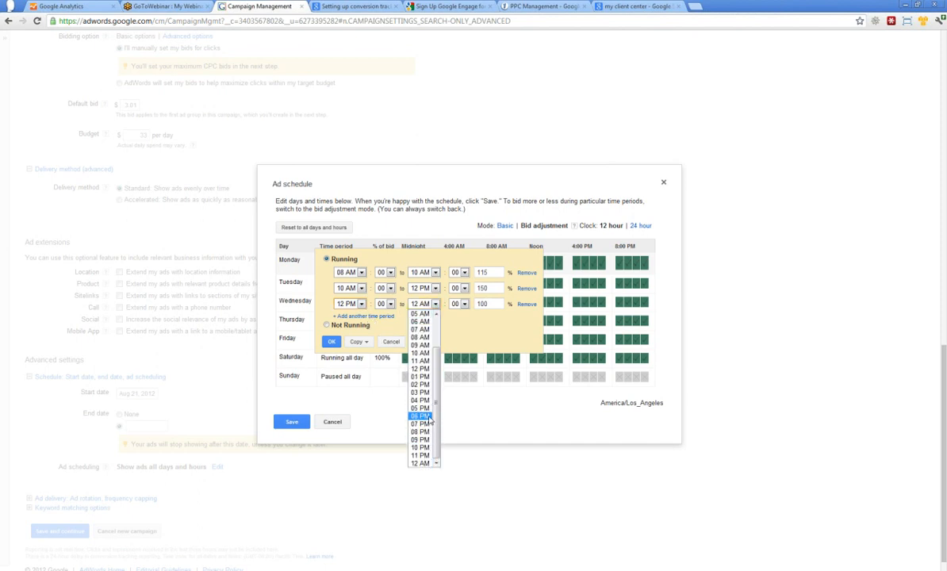
click(423, 377)
key(Tab)
key(Tab)
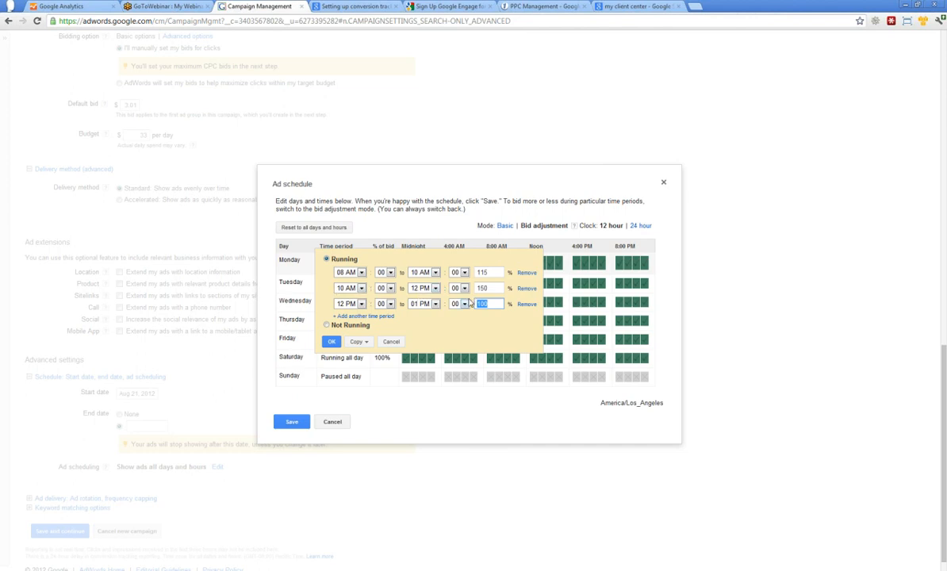
text(1)
Add a fourth time period to Monday's ad schedule.
click(361, 316)
click(361, 320)
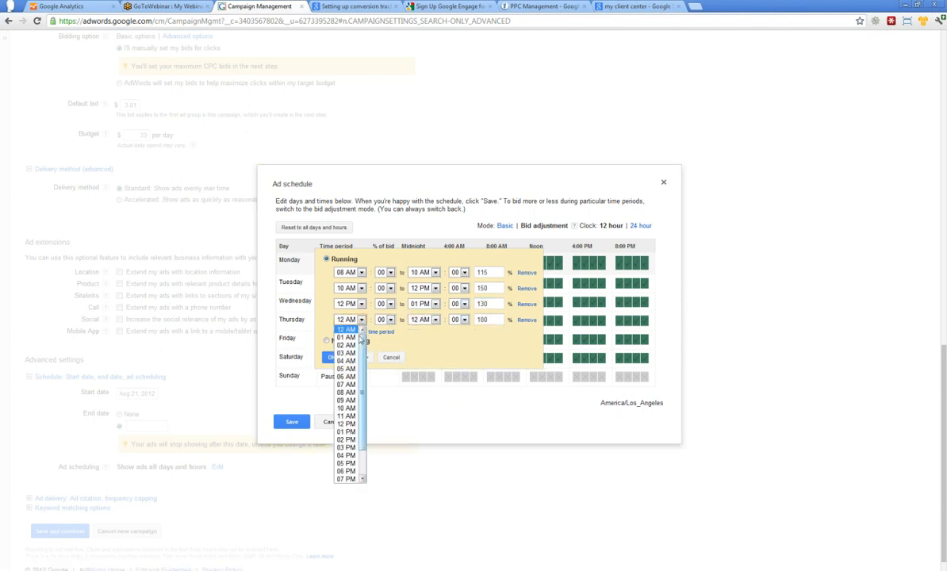
scroll(361, 356, down, 1)
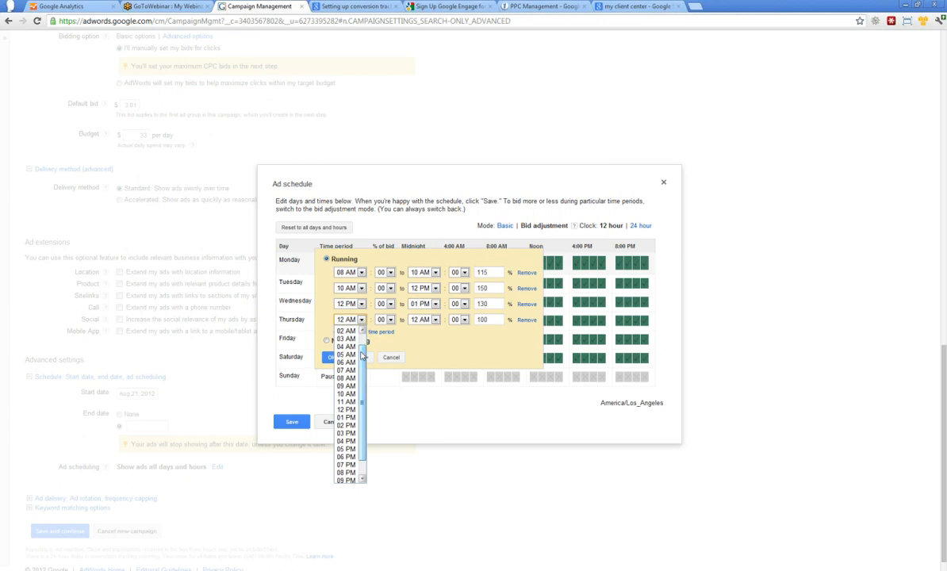
click(442, 342)
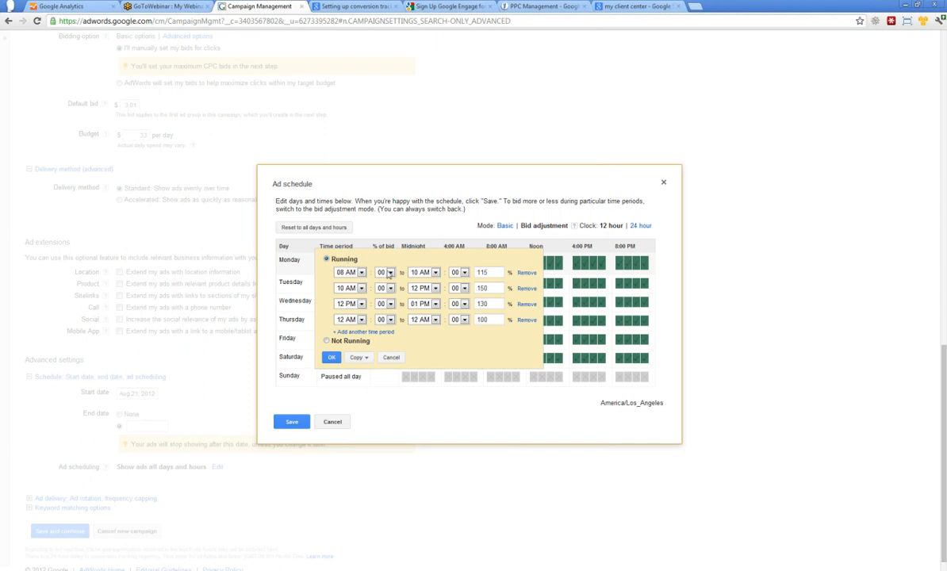
Extend Monday's third time period so that it ends at 02 PM.
click(434, 306)
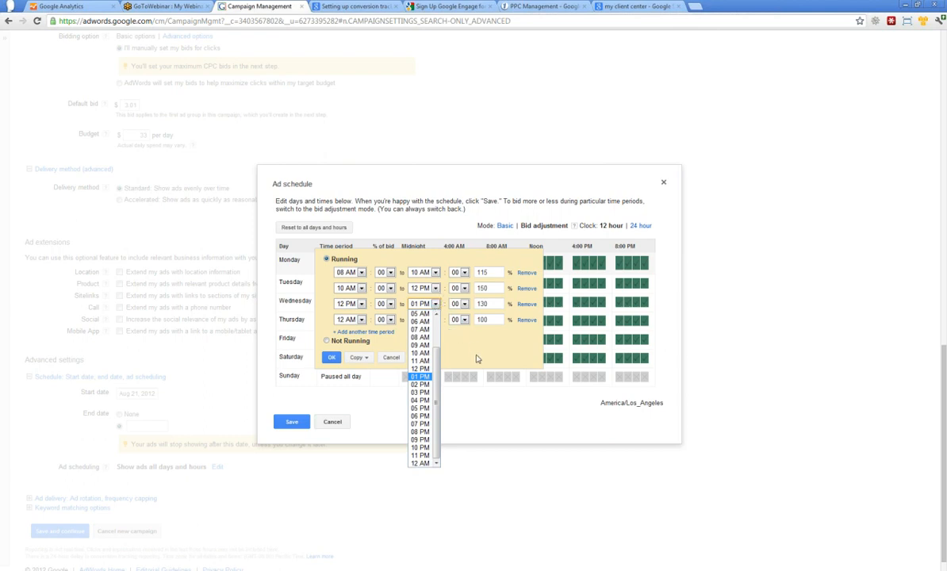
click(447, 328)
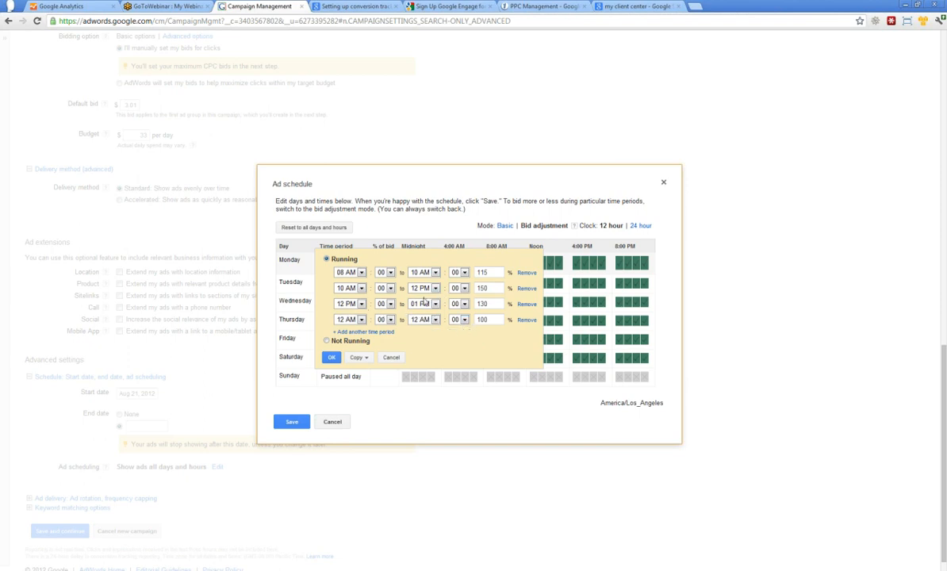
drag(491, 302, 482, 302)
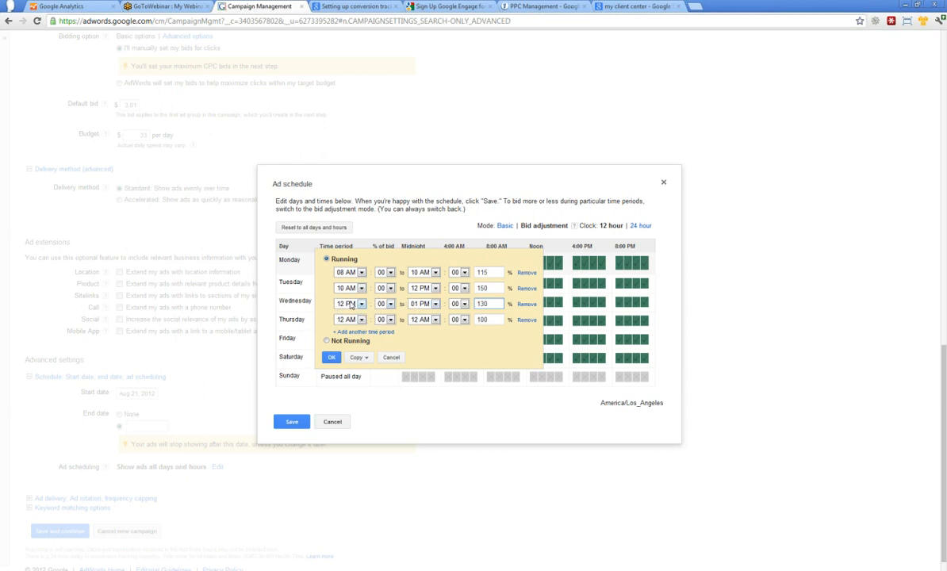
click(435, 304)
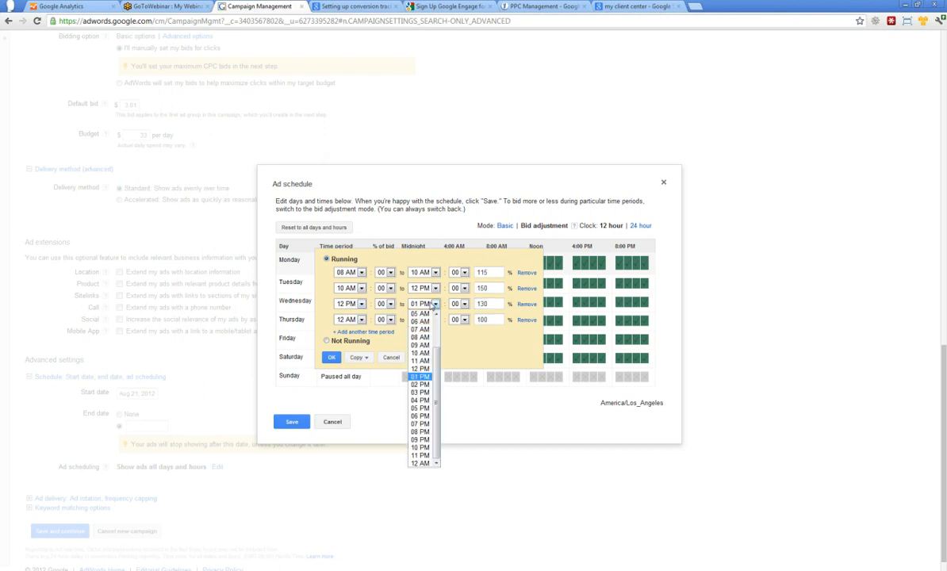
click(420, 384)
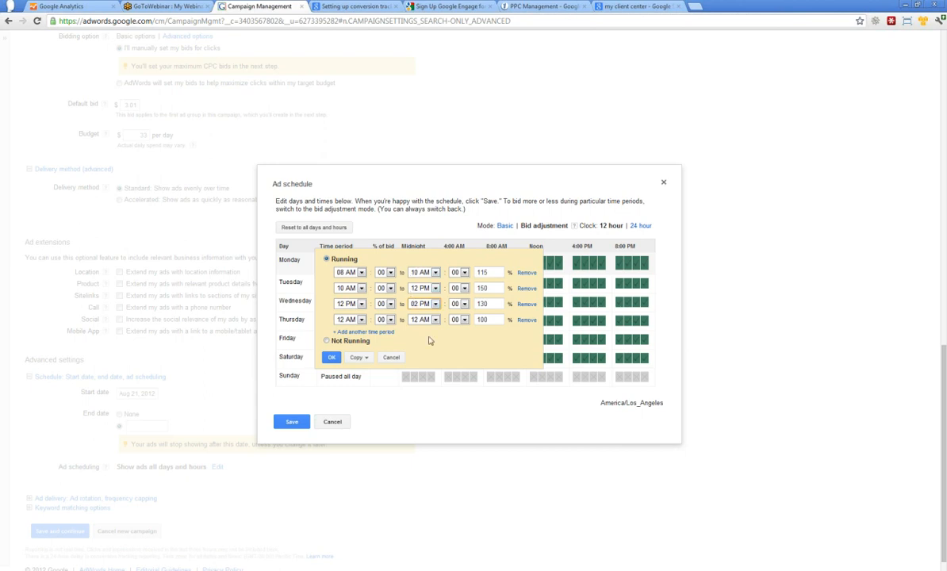
Set Monday's fourth time period to run from 02 PM to 05 PM at 110% of the bid and confirm Monday's schedule.
click(350, 318)
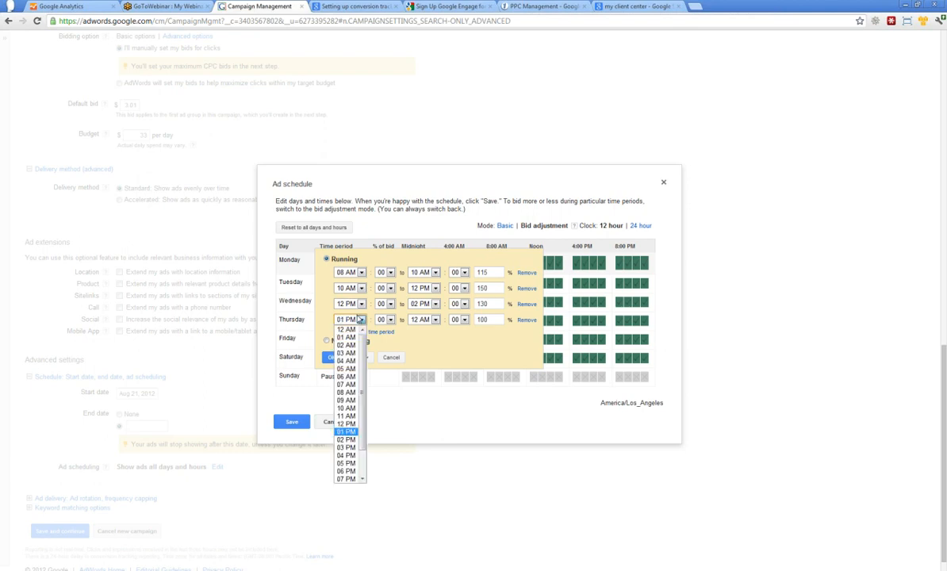
click(352, 434)
click(359, 321)
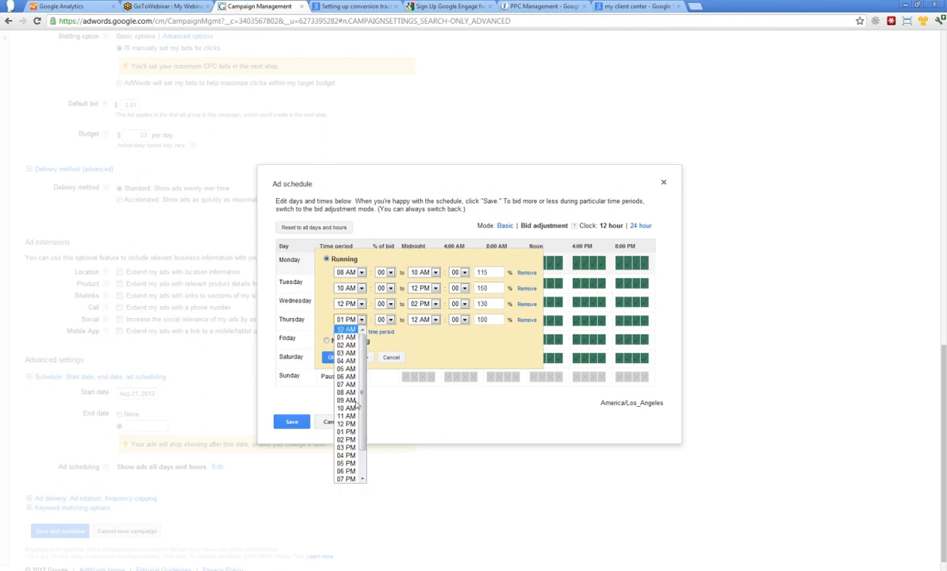
click(349, 441)
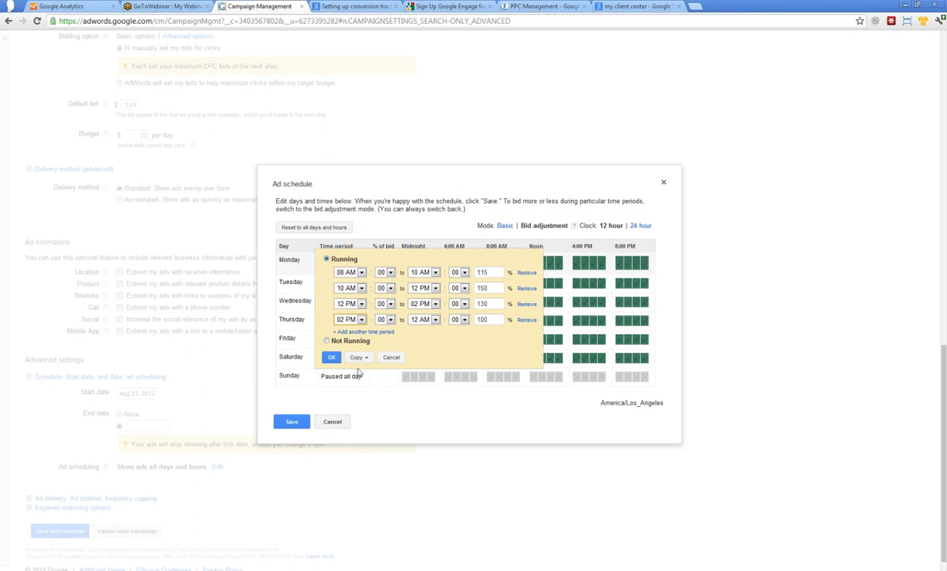
click(420, 319)
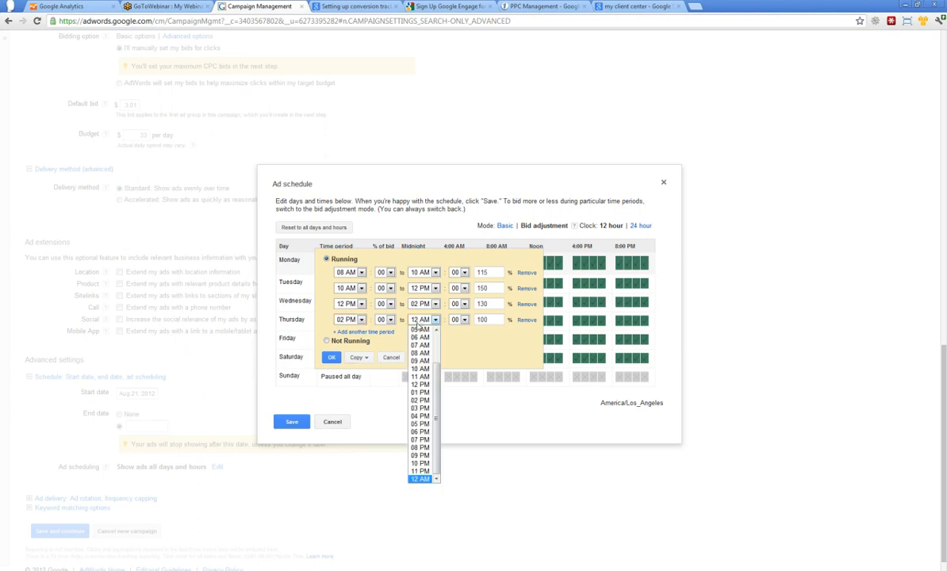
click(419, 424)
text(1)
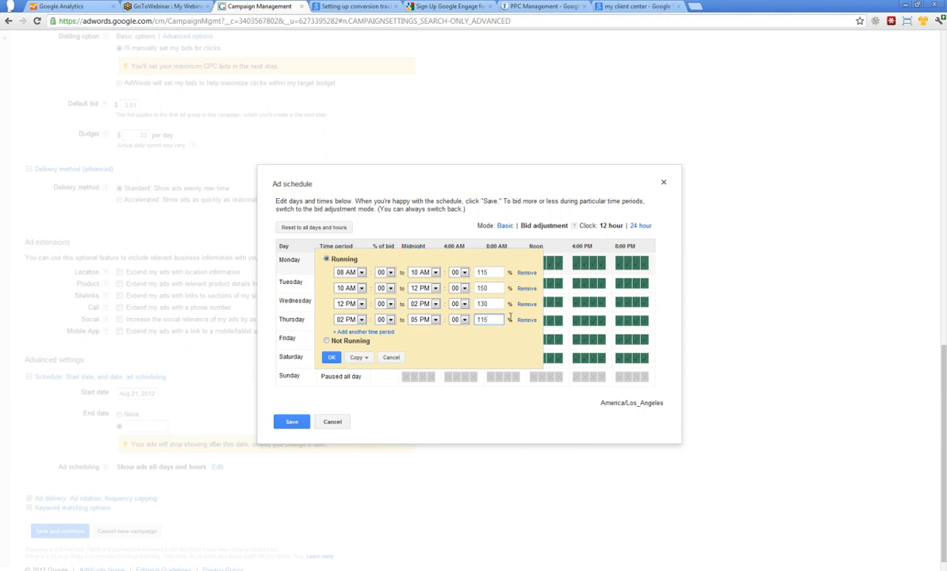
click(520, 358)
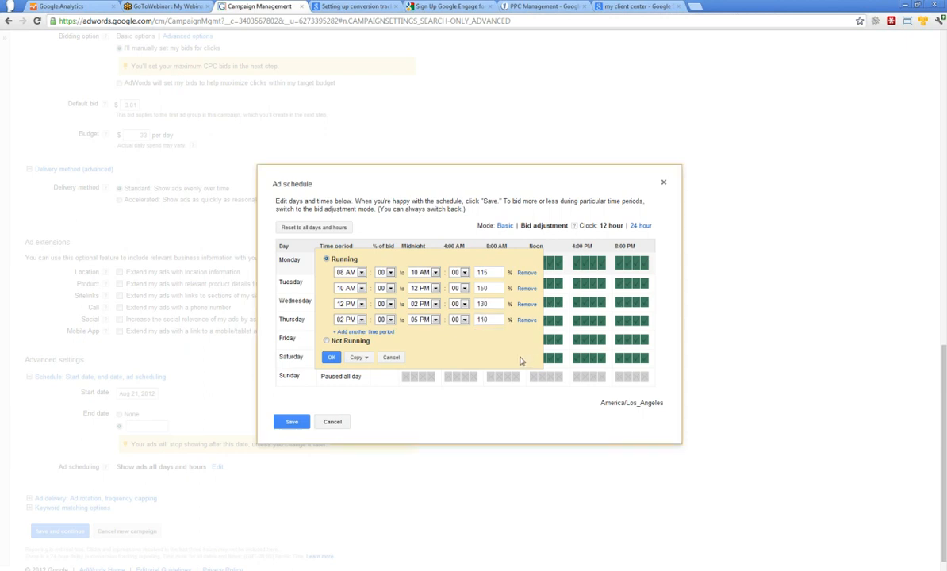
click(330, 356)
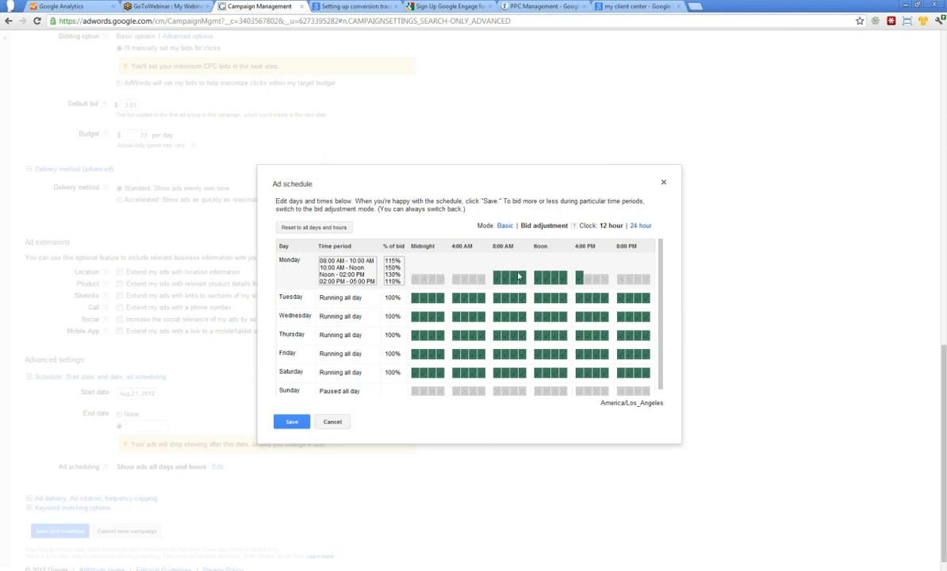
Copy Monday's time periods and bid adjustments to all weekdays.
click(364, 267)
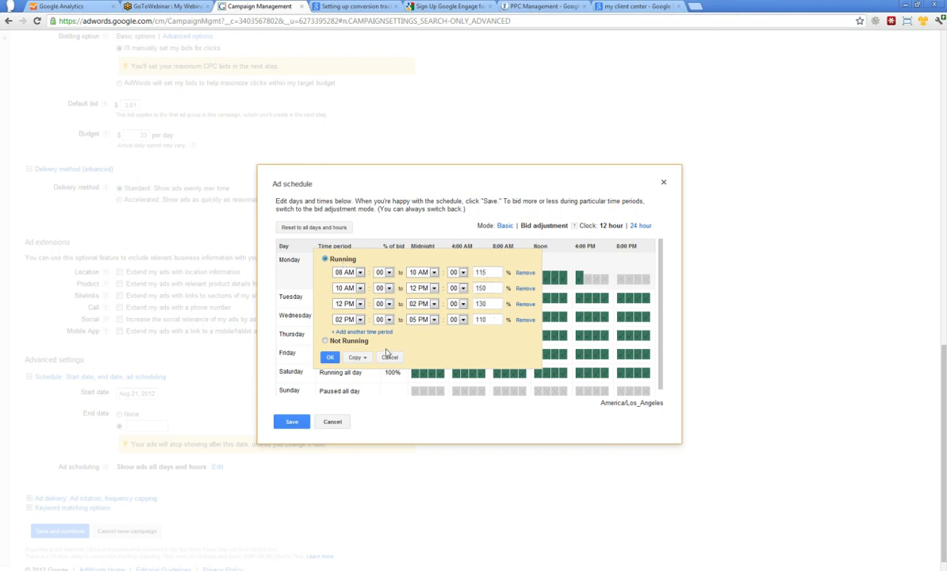
click(356, 357)
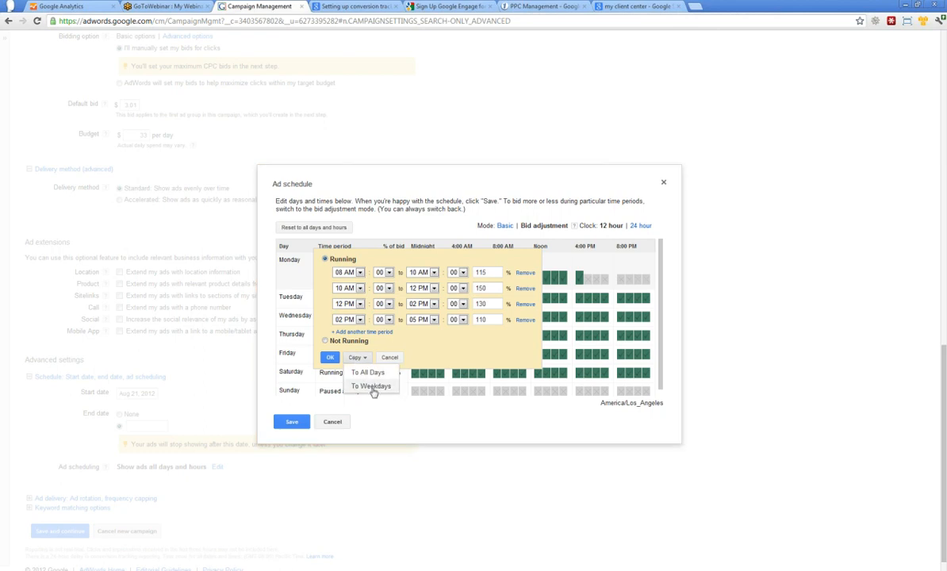
click(371, 386)
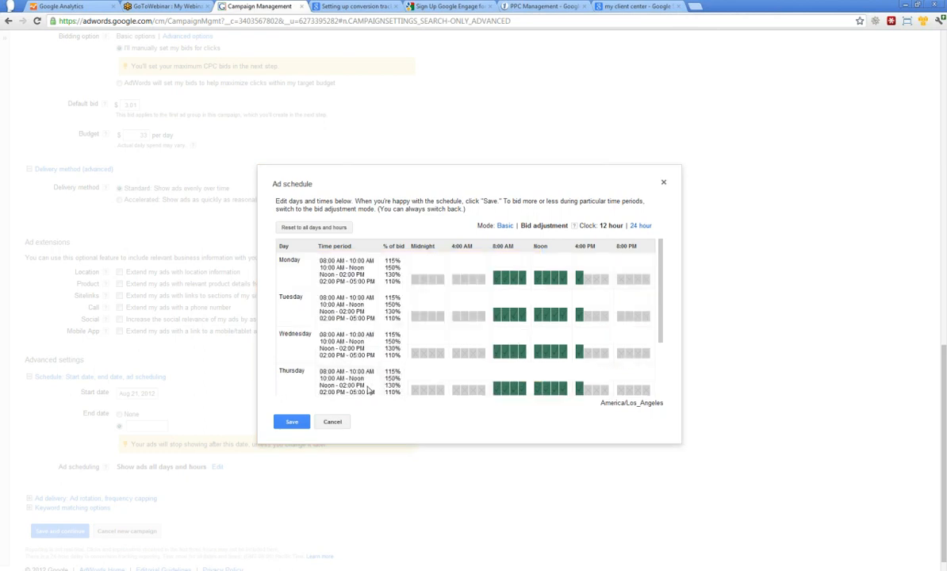
Set Saturday's ad schedule to run from 09 AM to 12 PM at 100% of the bid.
scroll(368, 380, down, 3)
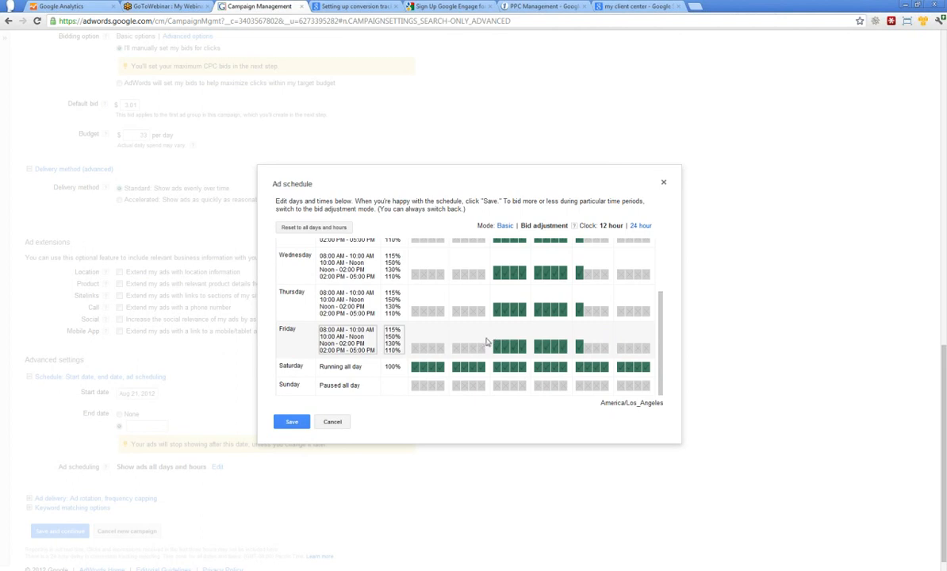
scroll(508, 295, up, 3)
scroll(402, 293, down, 3)
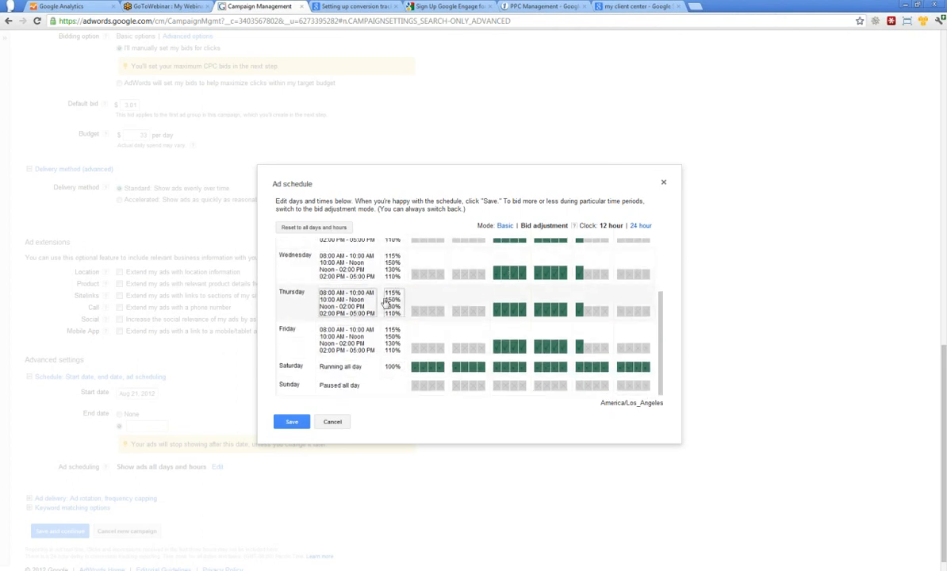
scroll(444, 262, down, 1)
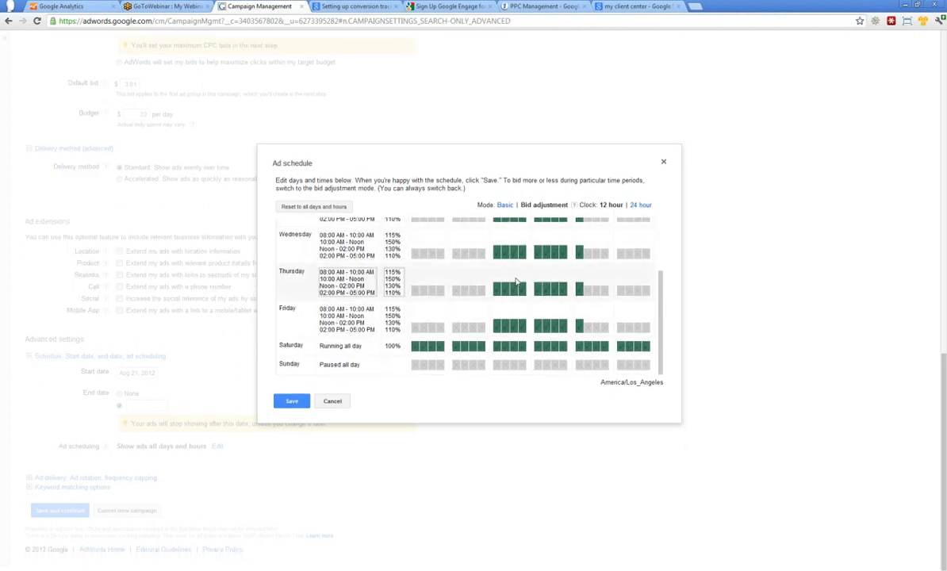
click(354, 347)
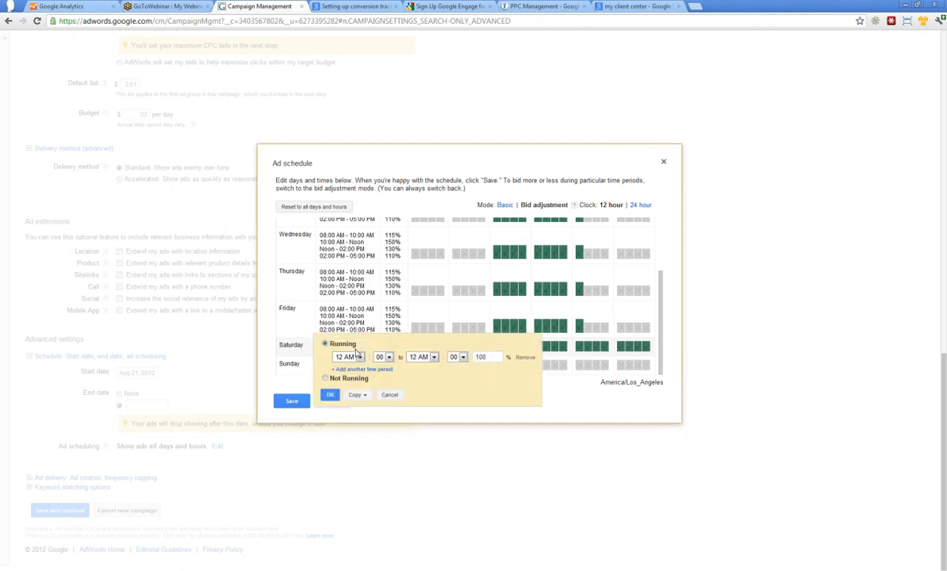
click(349, 357)
click(349, 432)
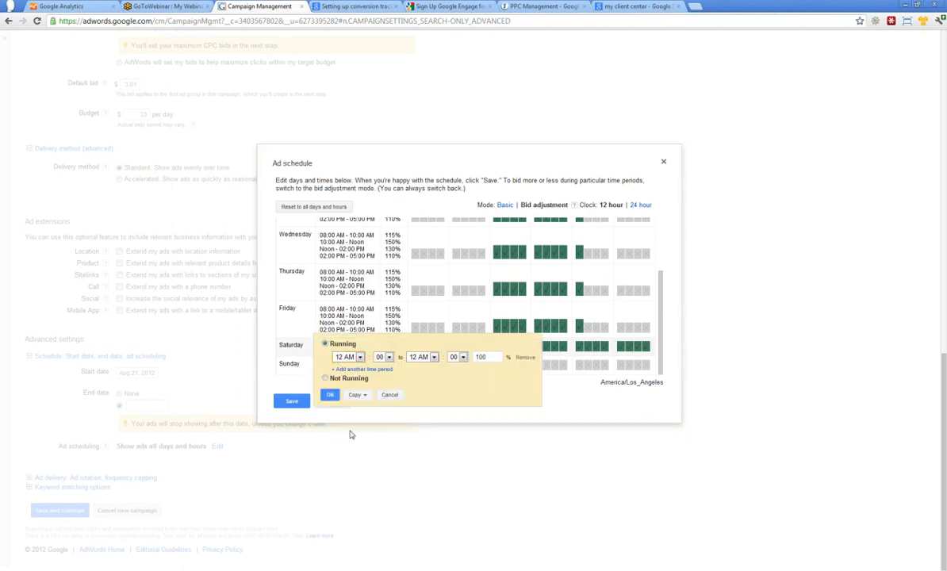
click(351, 359)
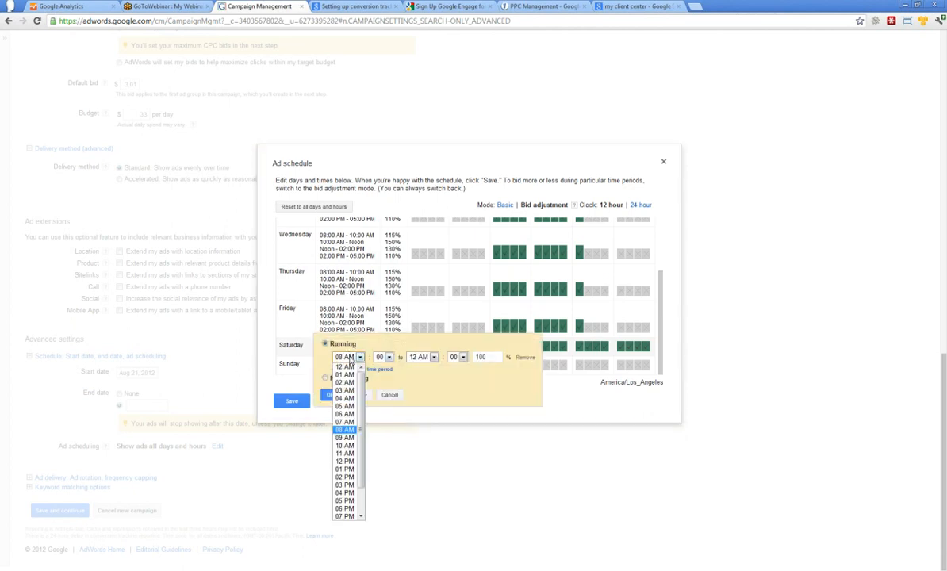
click(344, 437)
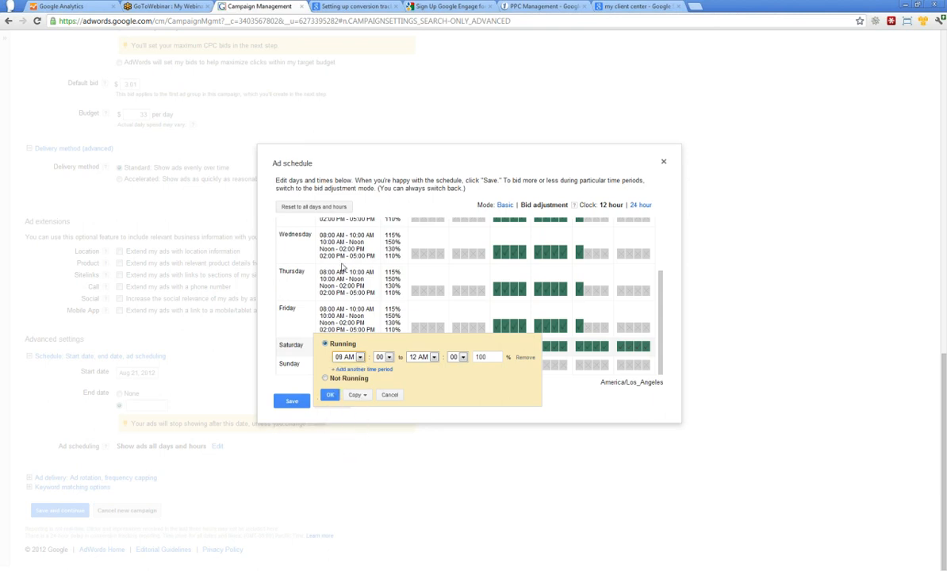
click(428, 358)
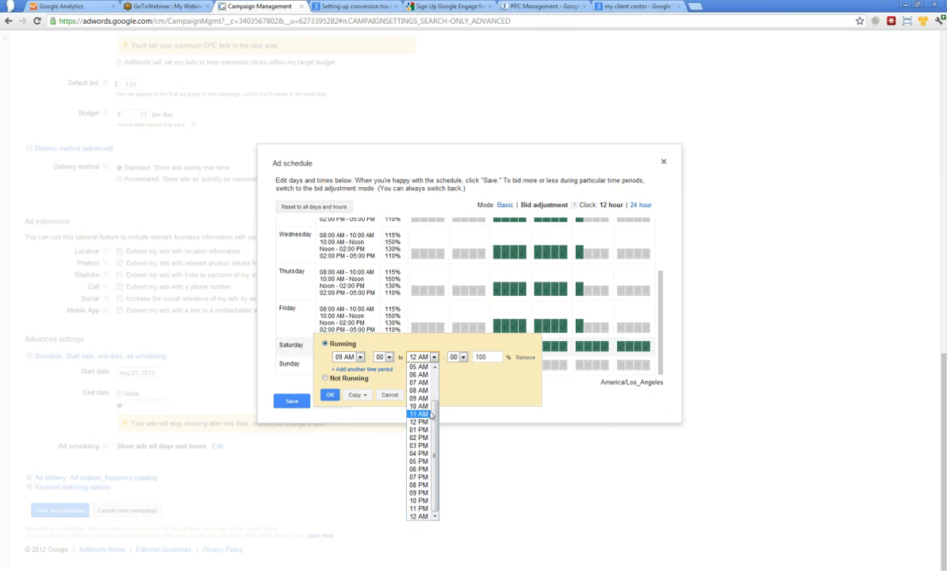
click(420, 422)
click(330, 395)
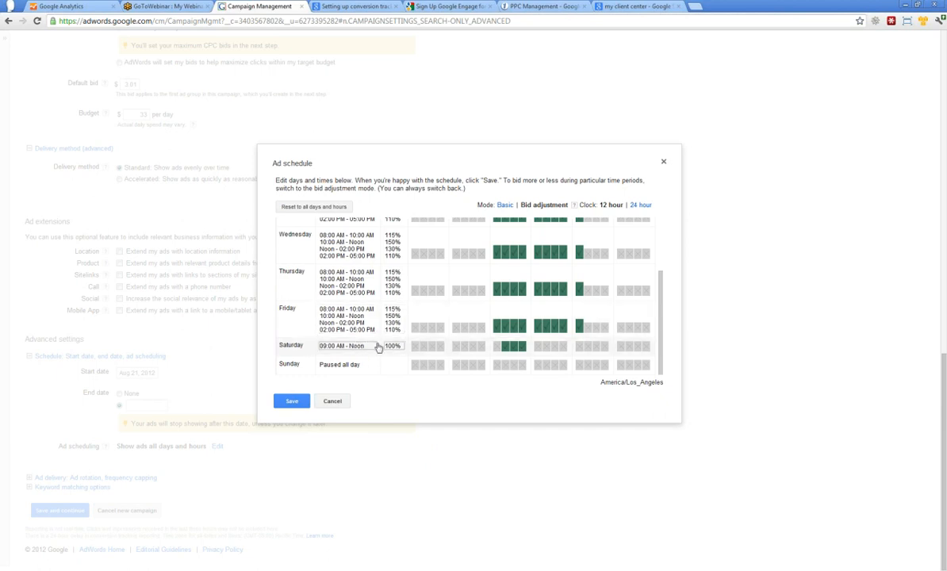
Review the time periods for the whole week and save the ad schedule to the campaign.
scroll(378, 348, up, 3)
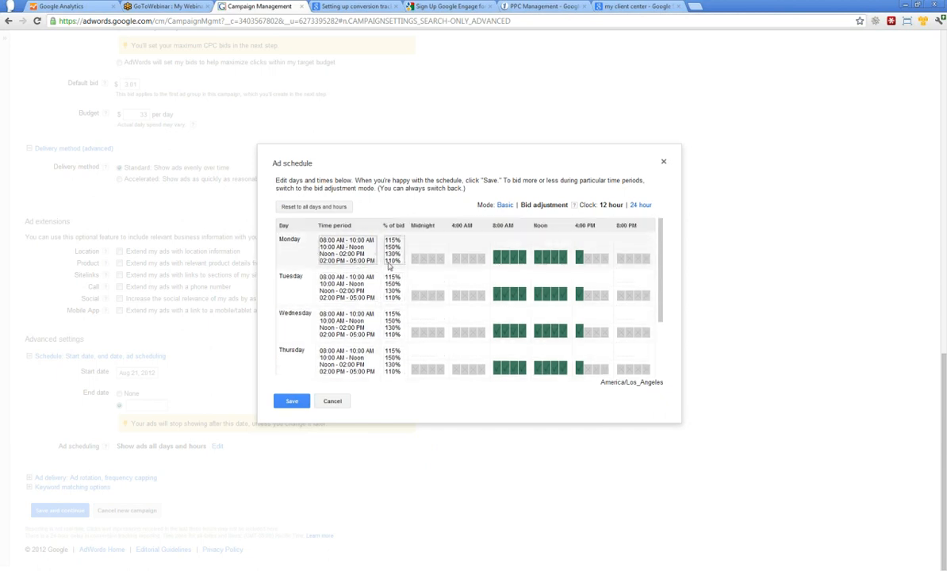
scroll(388, 267, down, 3)
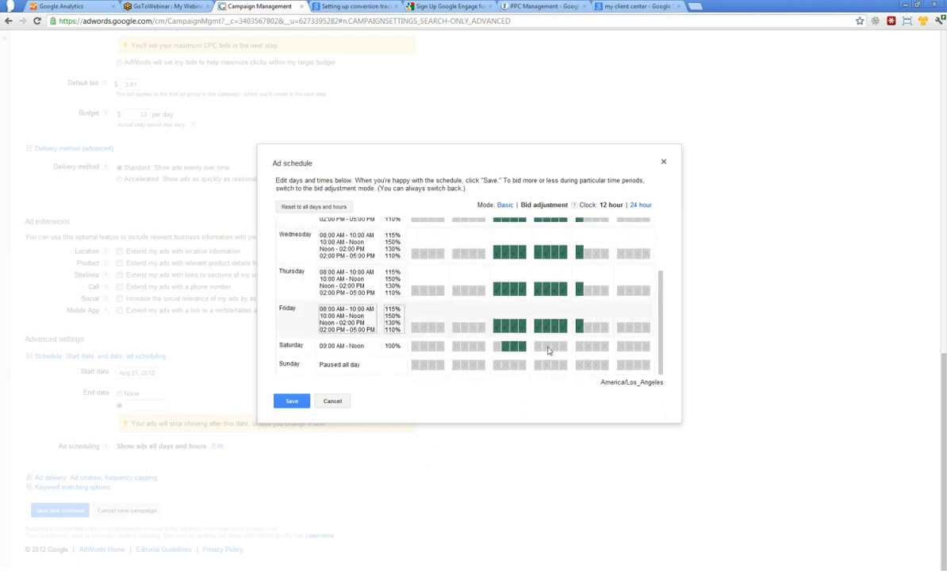
scroll(423, 299, up, 2)
scroll(423, 300, up, 1)
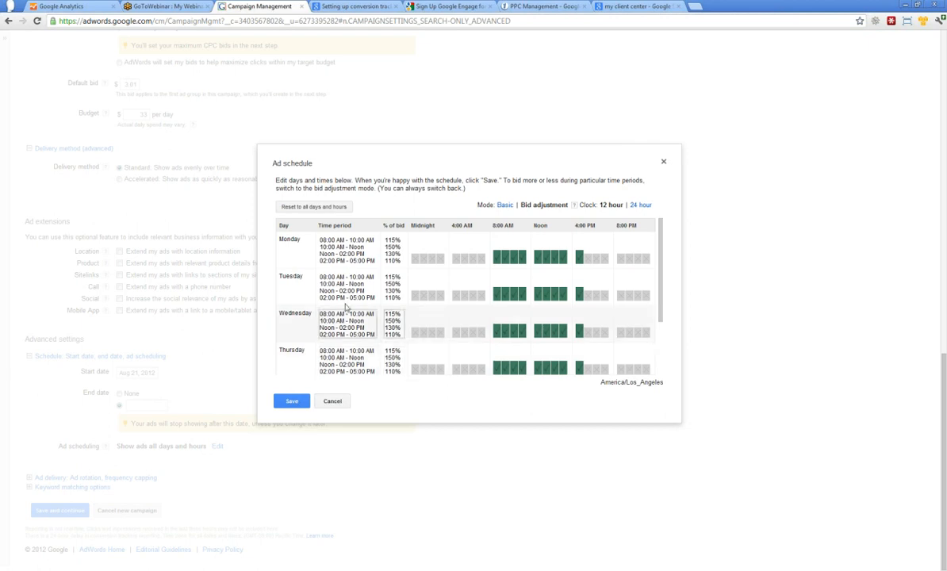
click(287, 402)
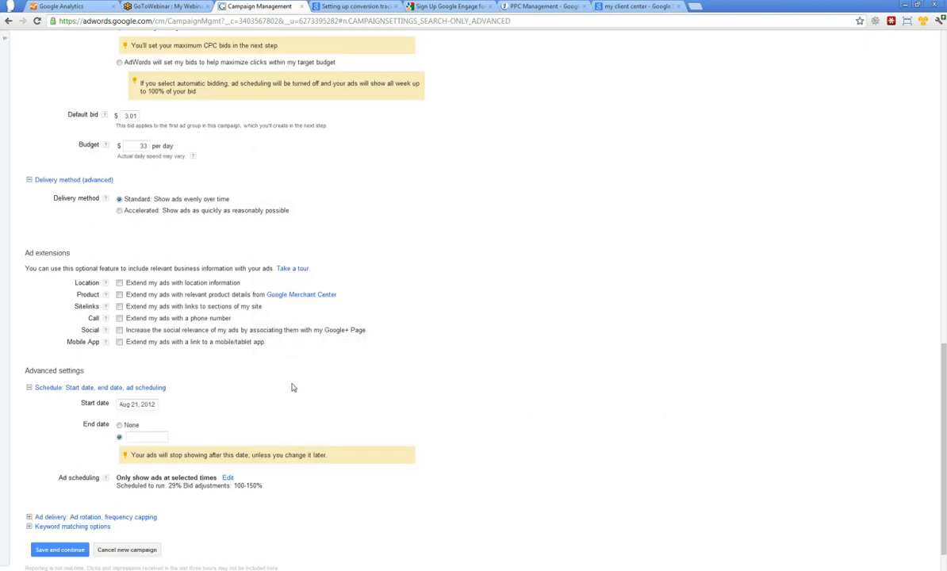
scroll(293, 352, down, 1)
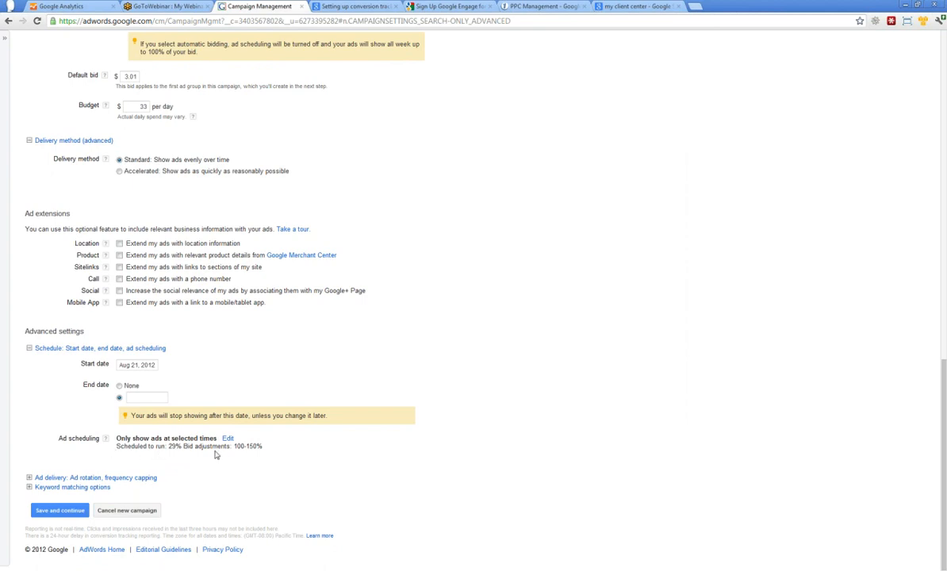
double_click(176, 447)
click(354, 451)
Set the campaign's ad rotation to Rotate evenly in the ad delivery settings.
click(28, 478)
scroll(28, 484, down, 3)
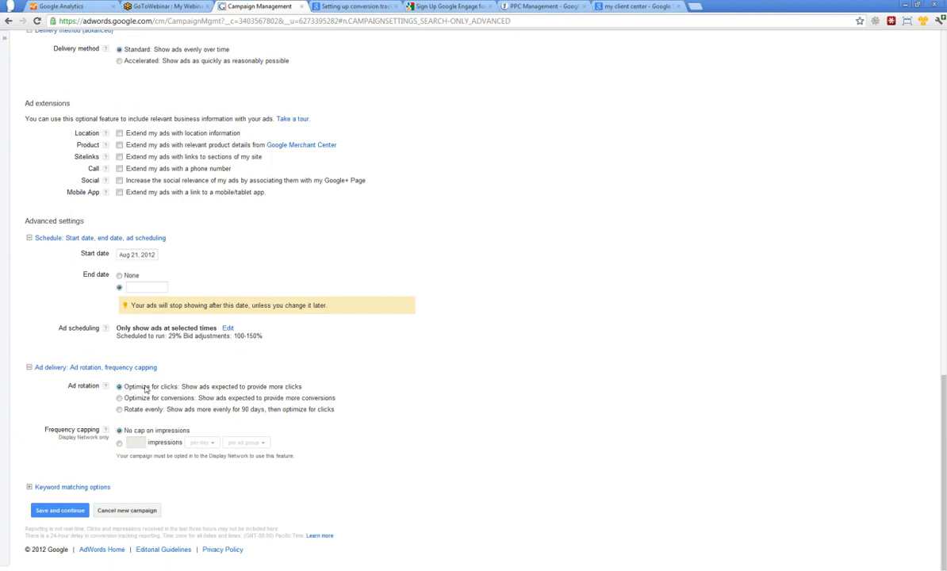
click(28, 367)
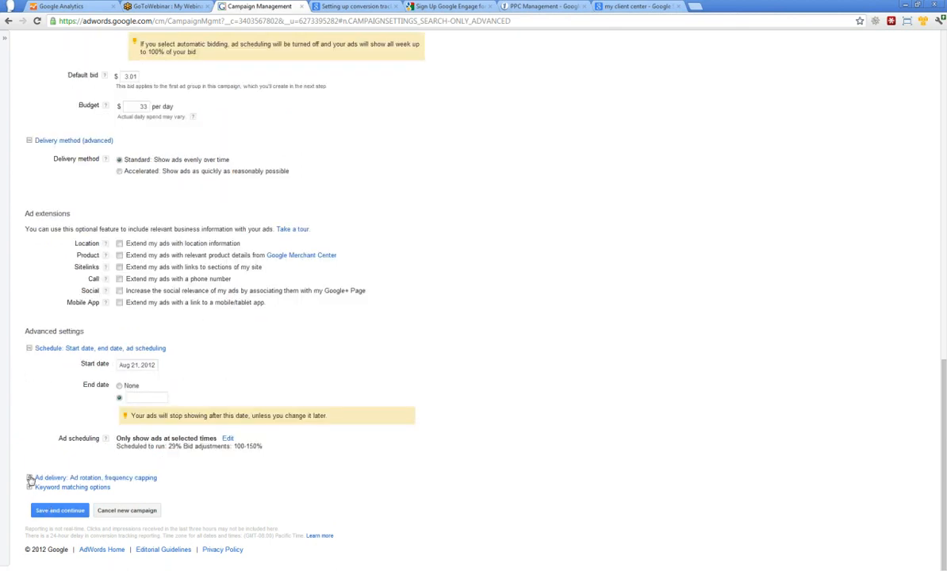
click(28, 477)
scroll(184, 404, down, 3)
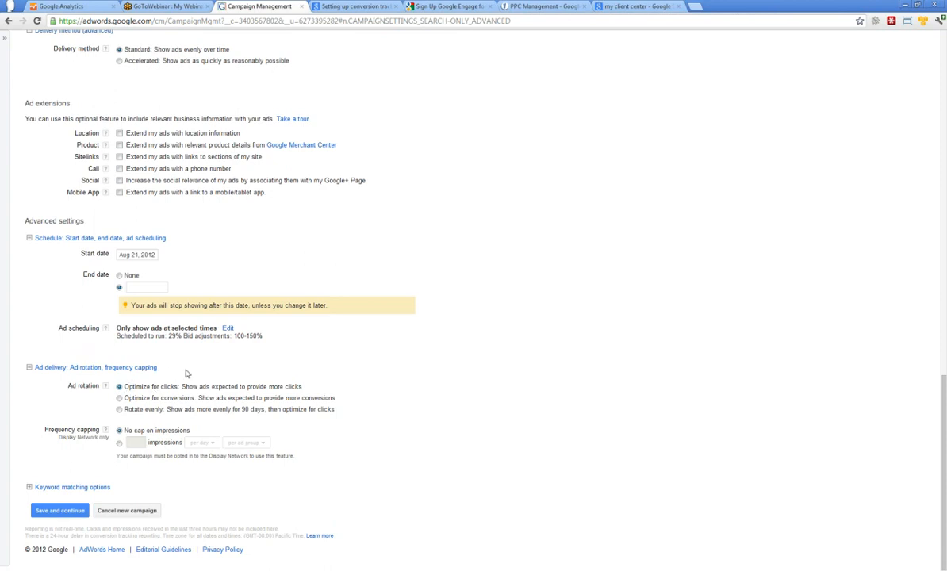
click(119, 409)
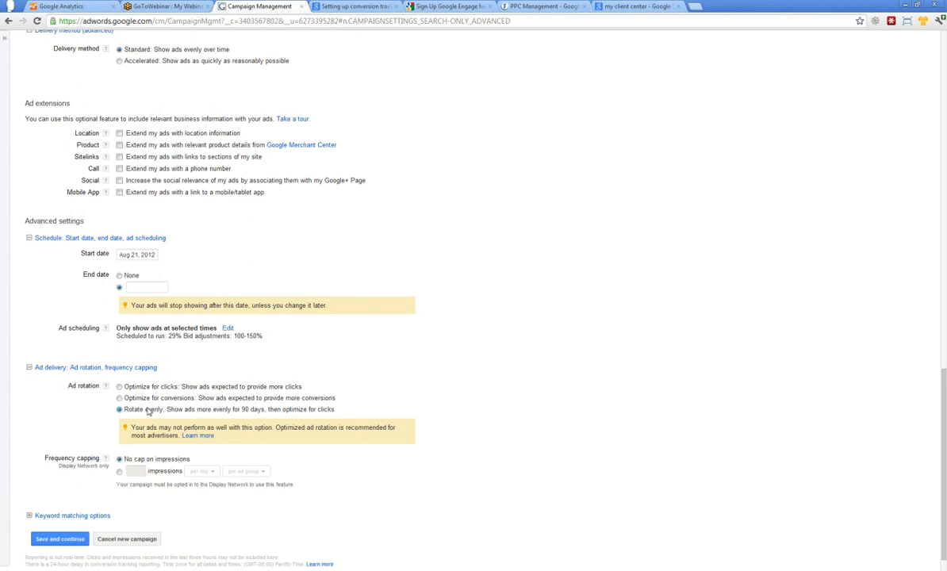
click(120, 398)
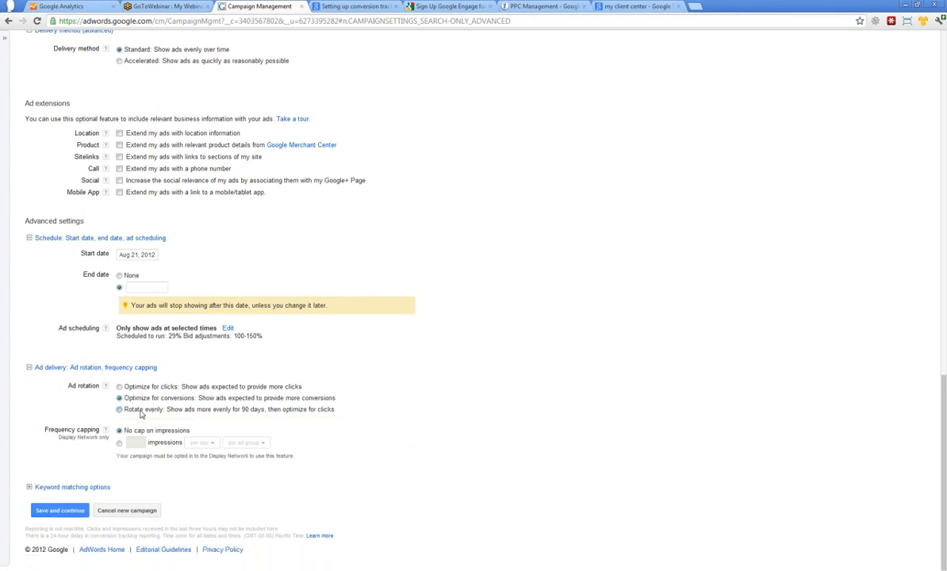
click(139, 409)
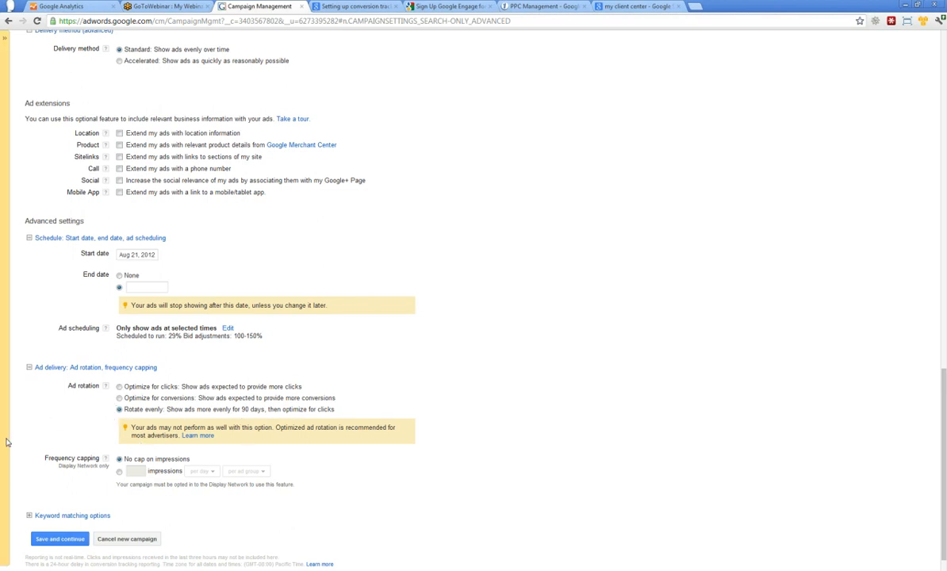
Show the keyword matching options for exact and phrase match, and try to save the campaign settings and continue.
scroll(25, 401, down, 1)
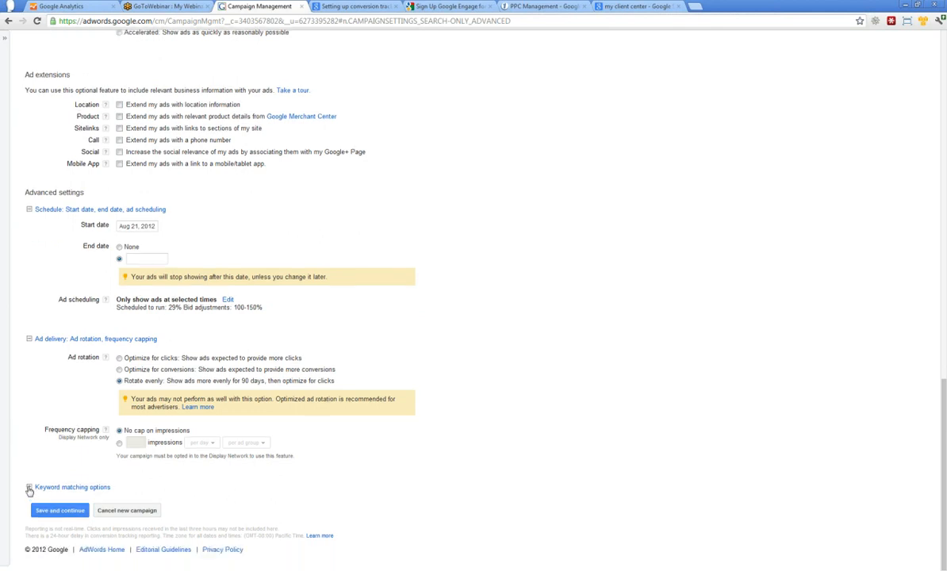
click(29, 488)
scroll(32, 475, down, 1)
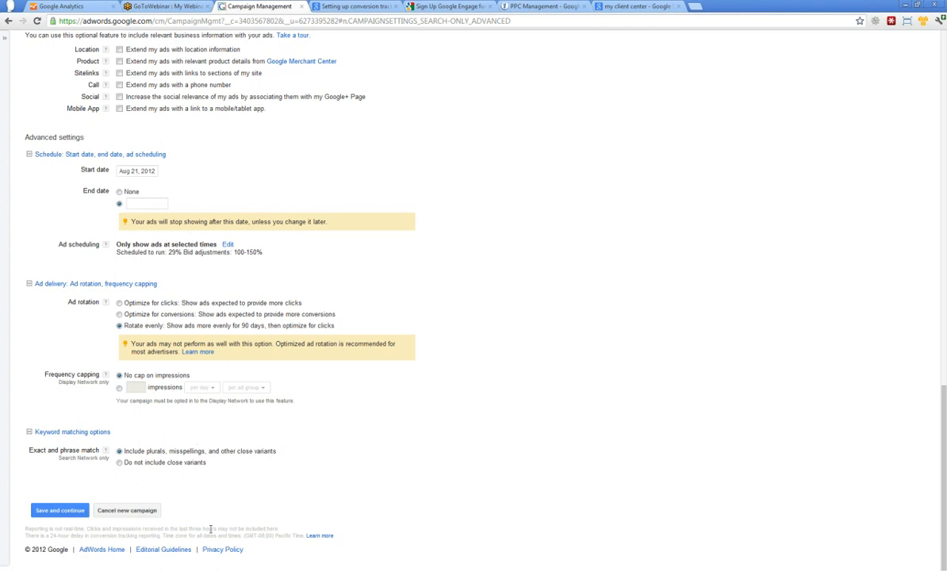
drag(281, 450, 166, 446)
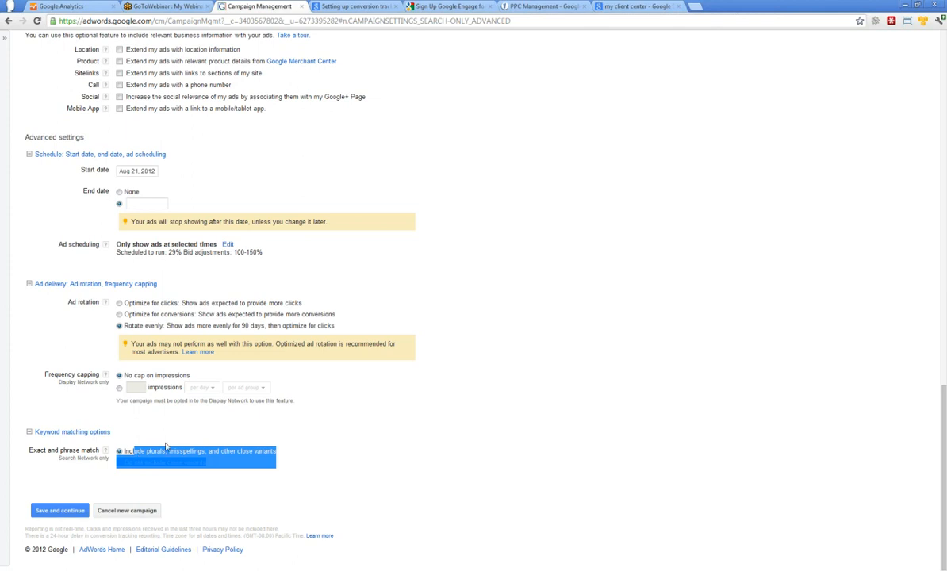
click(185, 429)
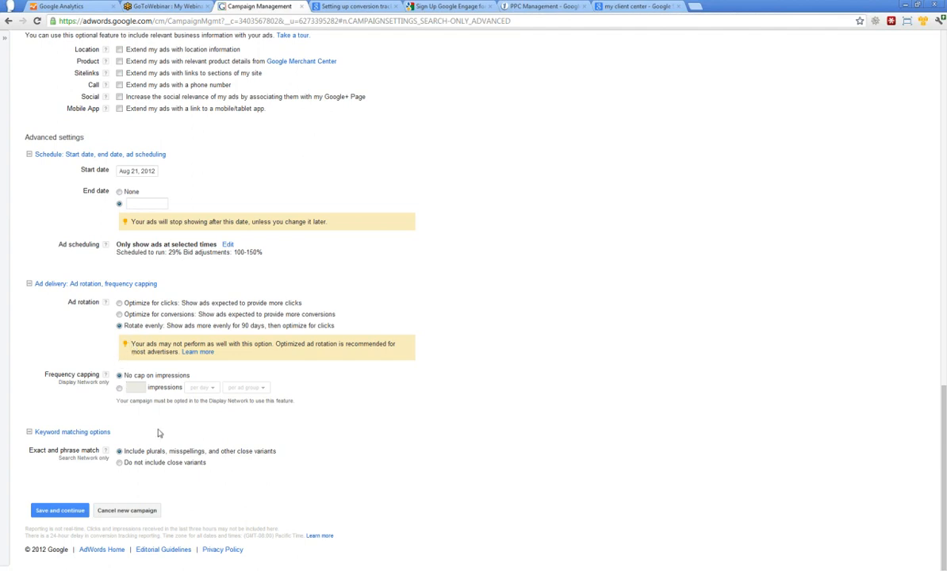
click(62, 510)
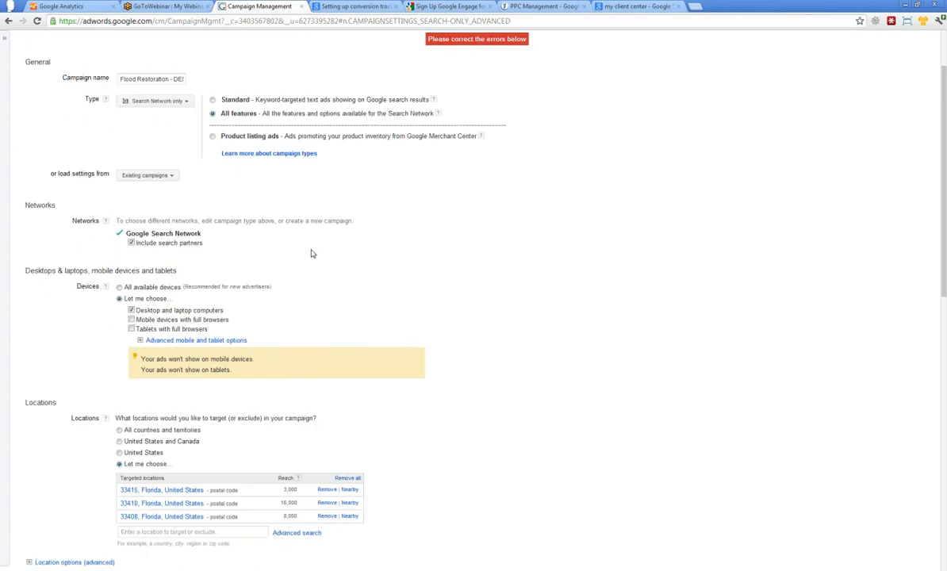
Set the campaign's end date to None and save the campaign settings to continue to ad group creation.
scroll(493, 207, down, 5)
scroll(491, 206, down, 3)
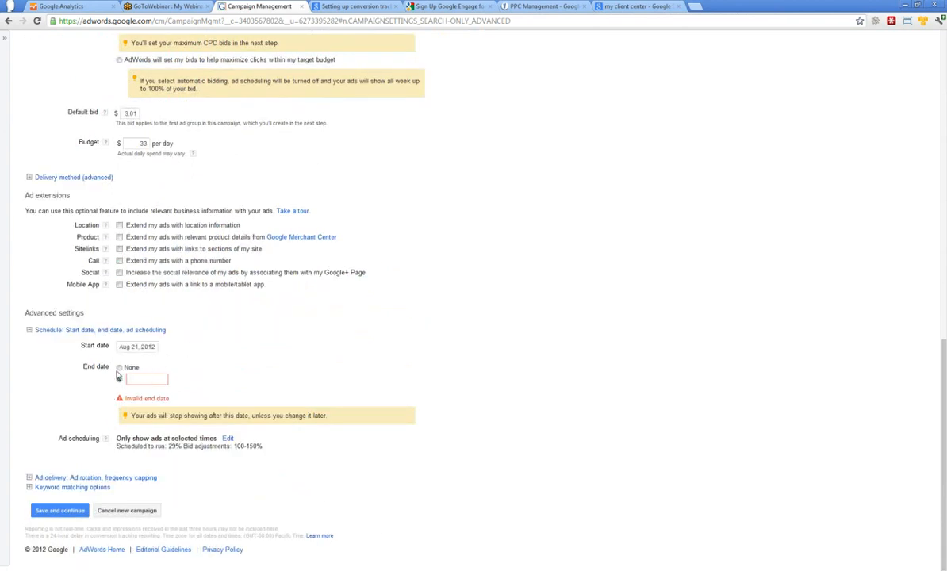
click(119, 367)
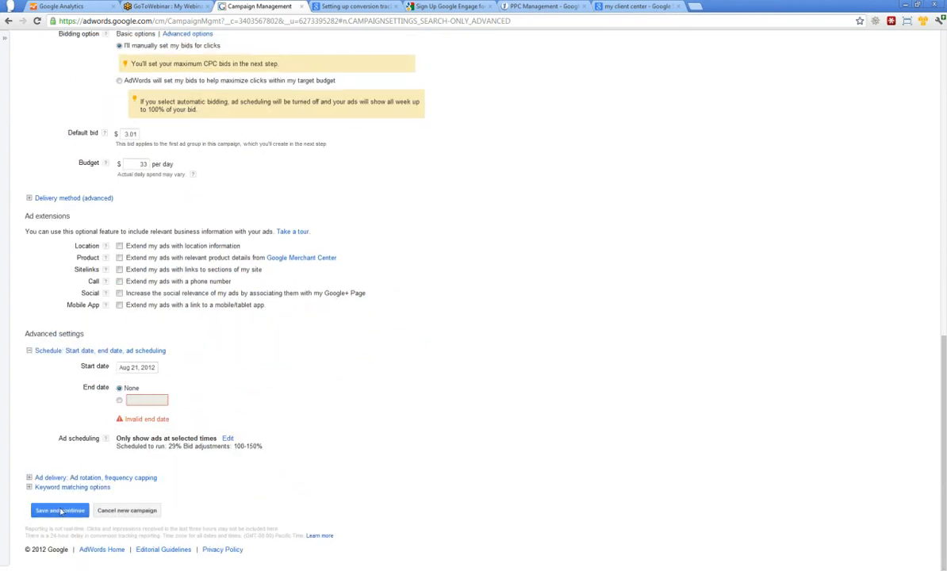
click(60, 510)
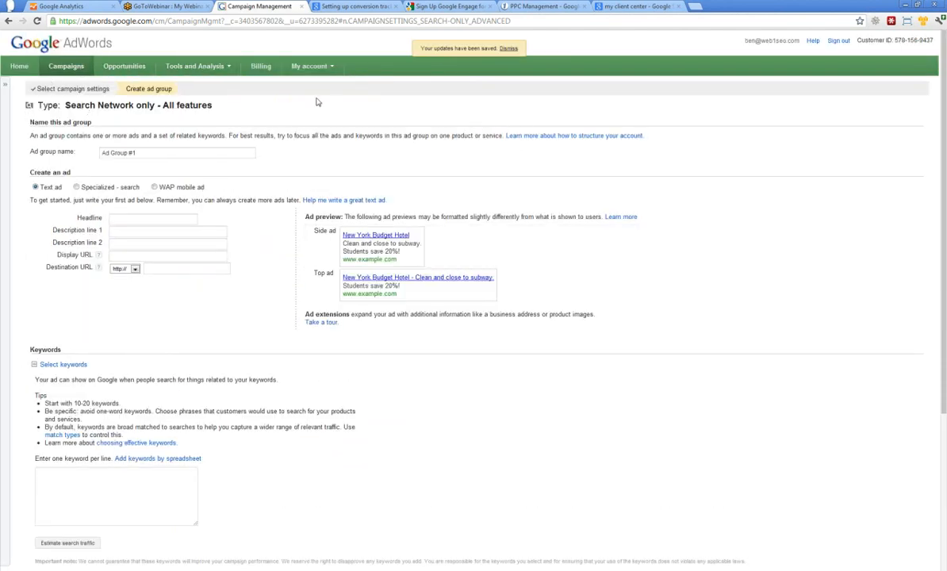
drag(294, 136, 273, 120)
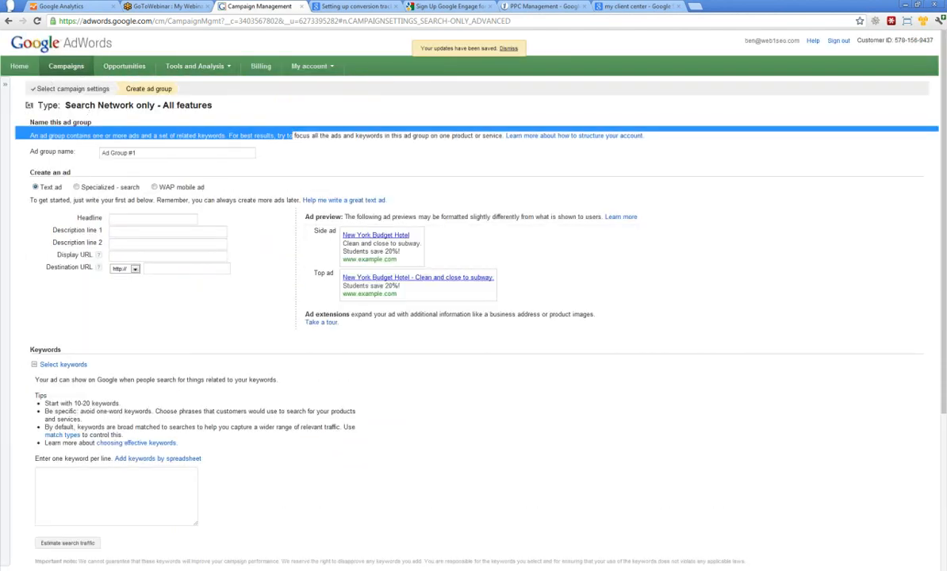
click(323, 155)
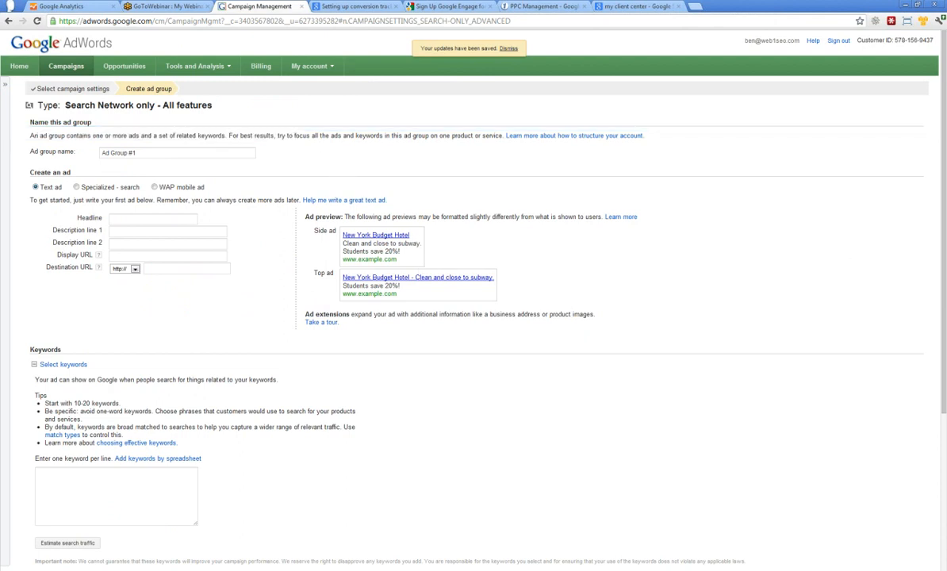
Return to a blank campaign settings form, choose United States as the location, and switch the campaign type to All features.
key(alt+Left)
click(486, 299)
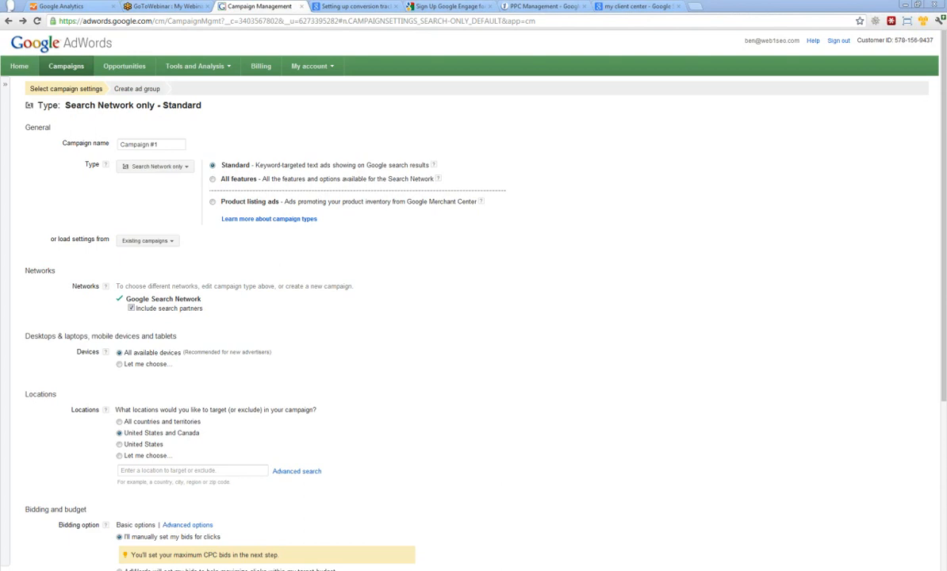
scroll(582, 393, down, 3)
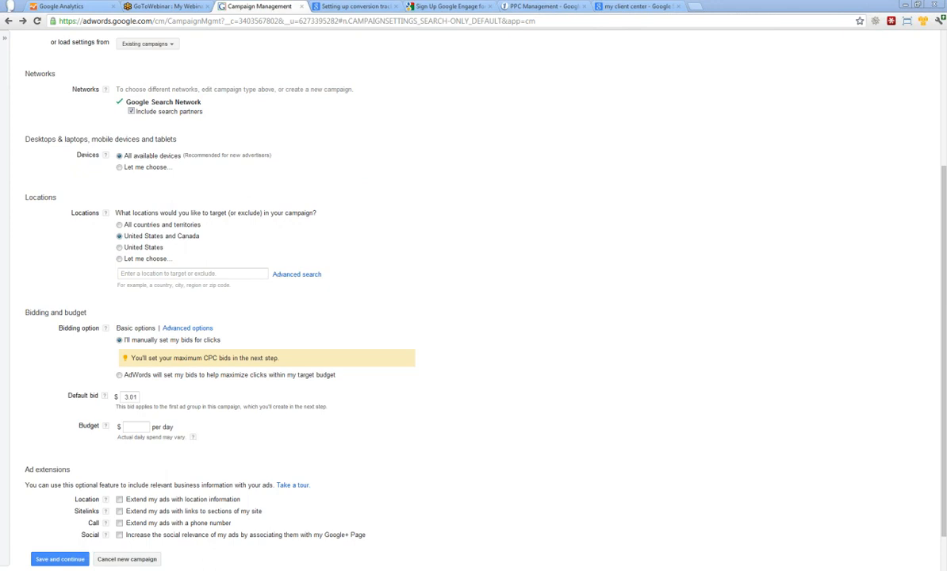
click(349, 195)
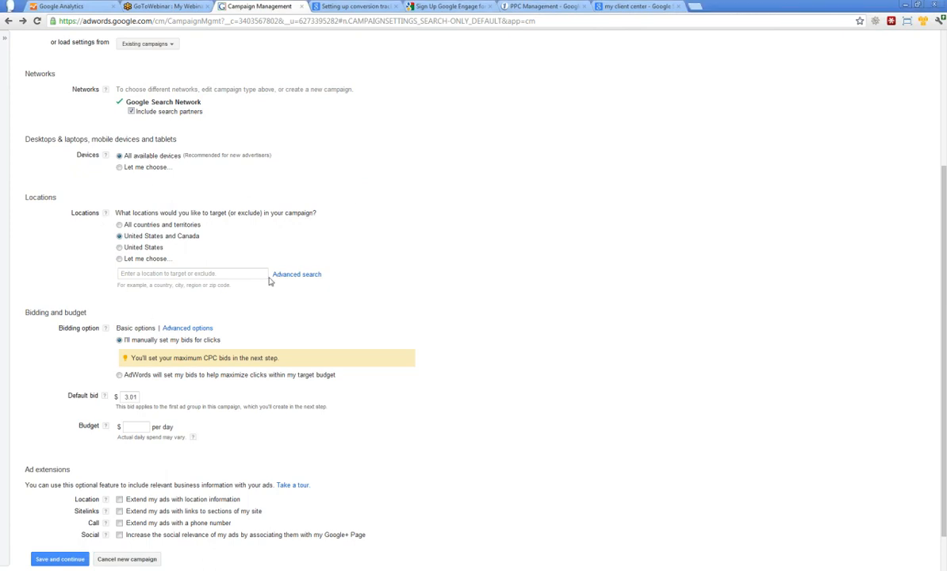
click(119, 247)
scroll(99, 258, up, 3)
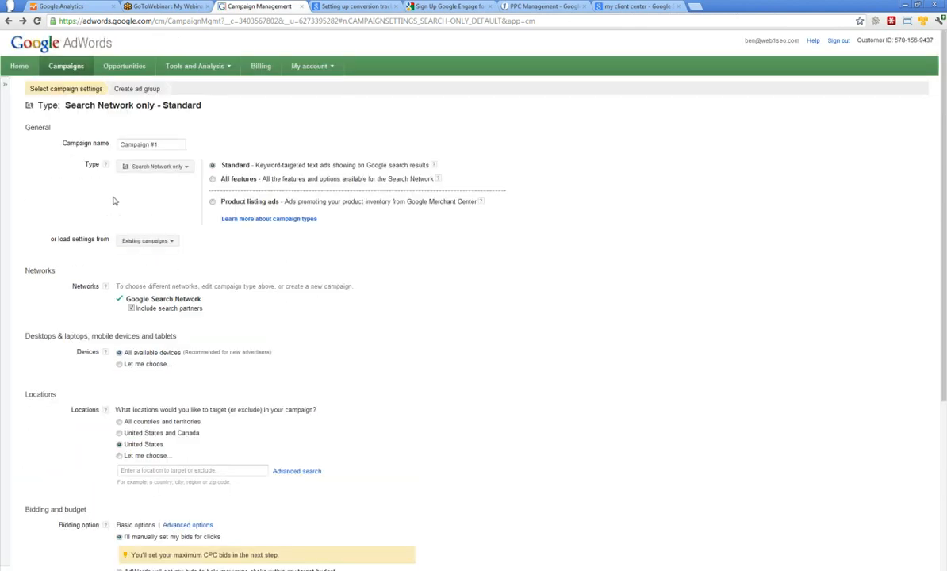
click(213, 178)
click(443, 291)
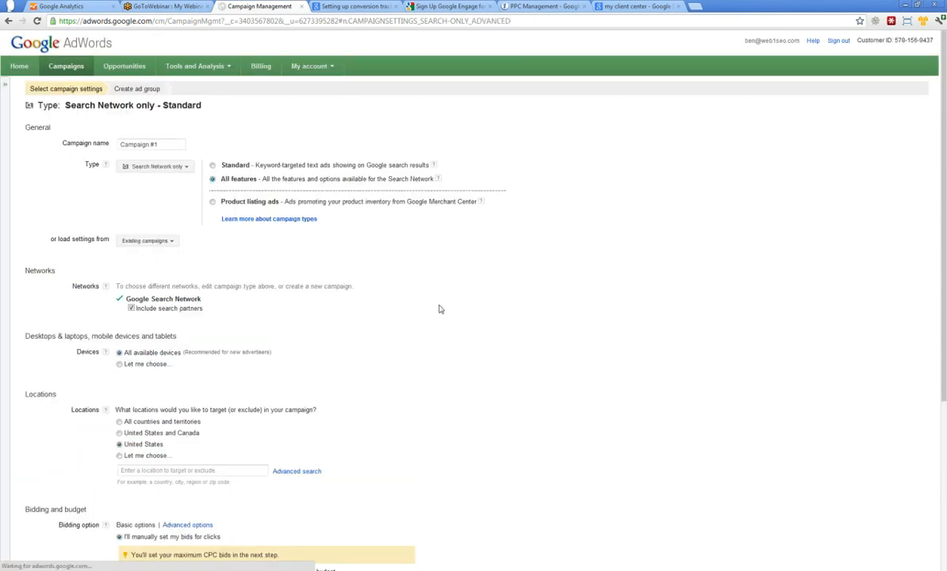
Expand the advanced location options and examine the target choices for people in or searching for the targeted location.
scroll(158, 234, down, 3)
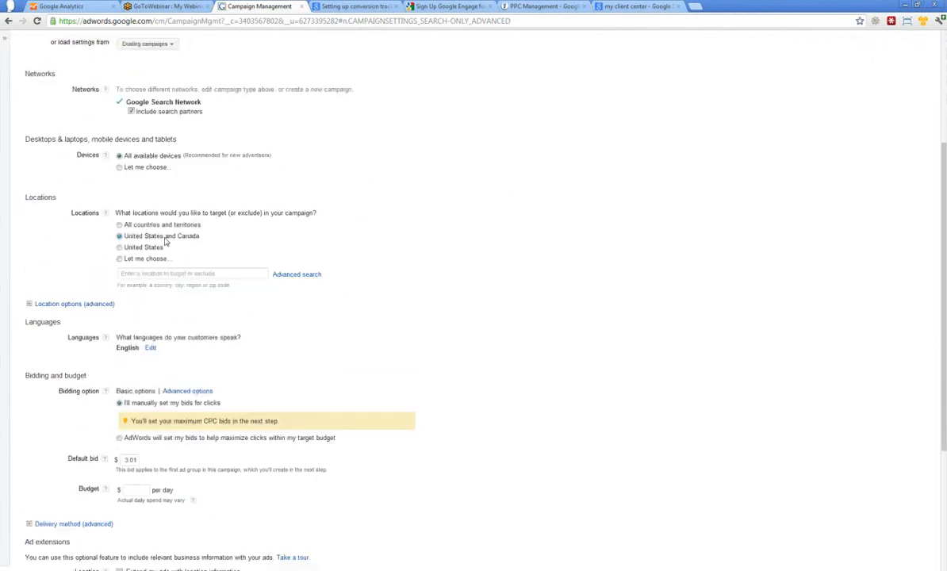
click(30, 302)
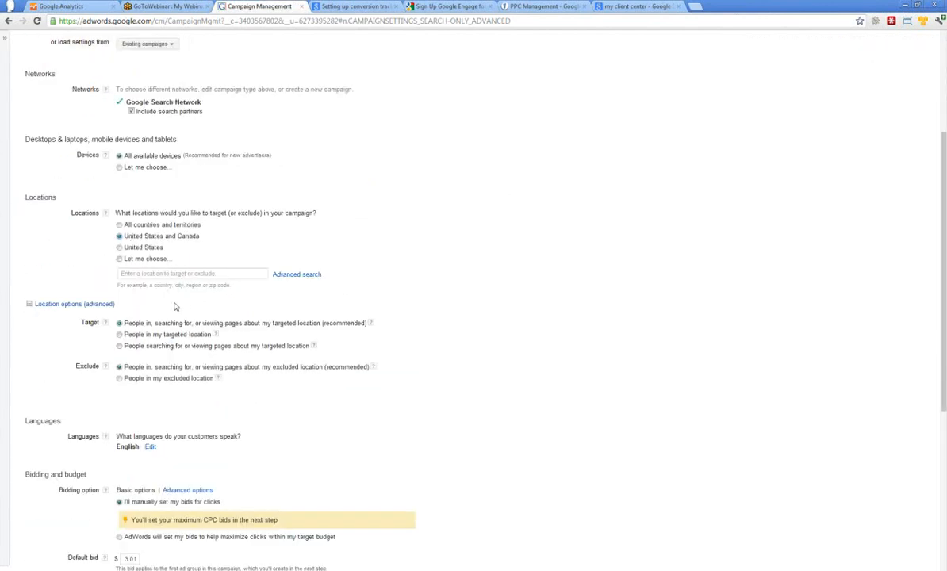
drag(126, 323, 363, 323)
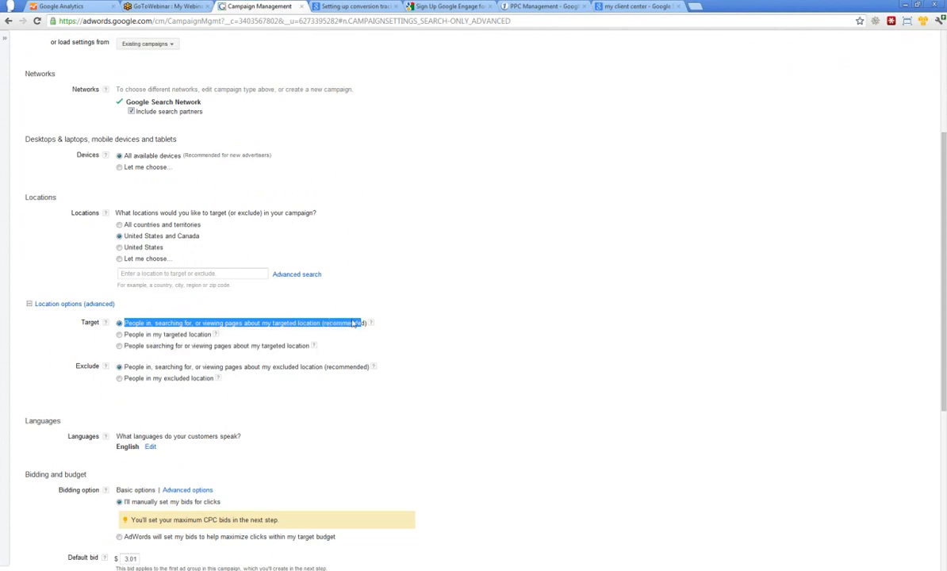
click(240, 316)
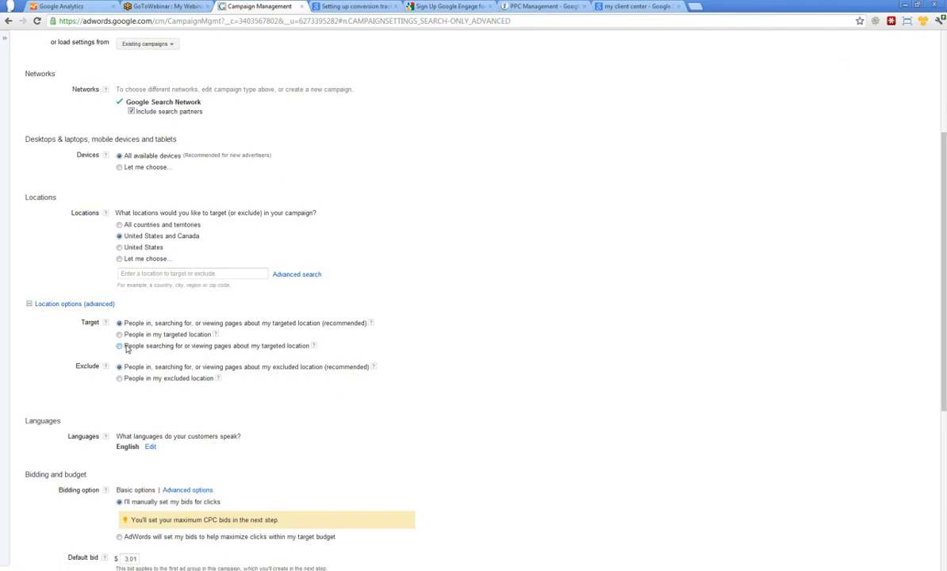
drag(124, 345, 302, 346)
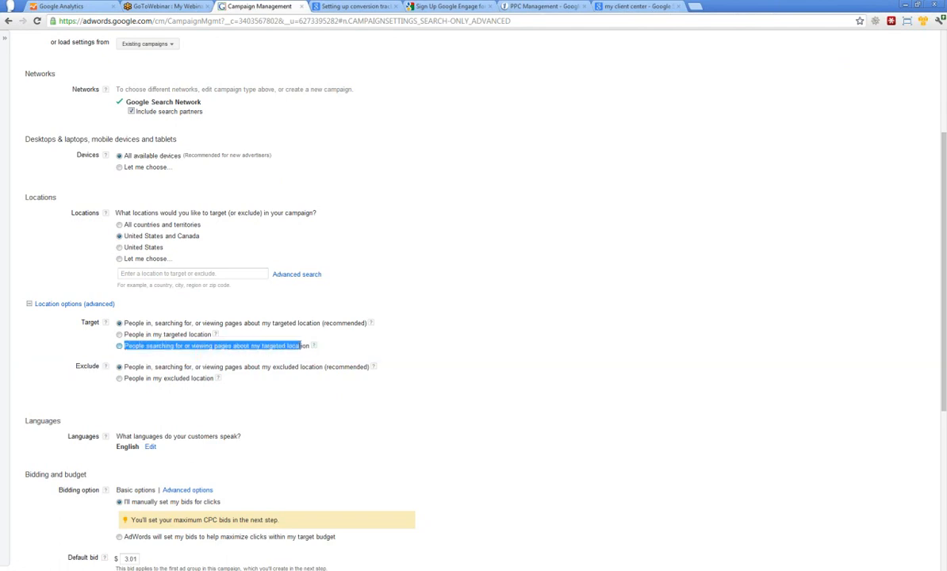
click(422, 324)
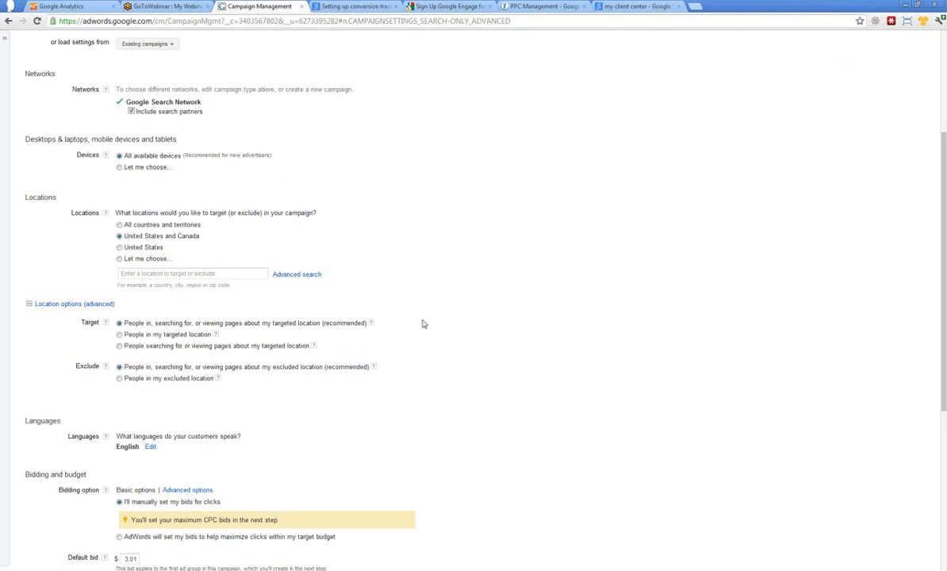
Target people searching for or viewing pages about the targeted location, and exclude people in the excluded location.
click(119, 334)
click(119, 346)
click(136, 323)
click(120, 335)
drag(308, 346, 120, 350)
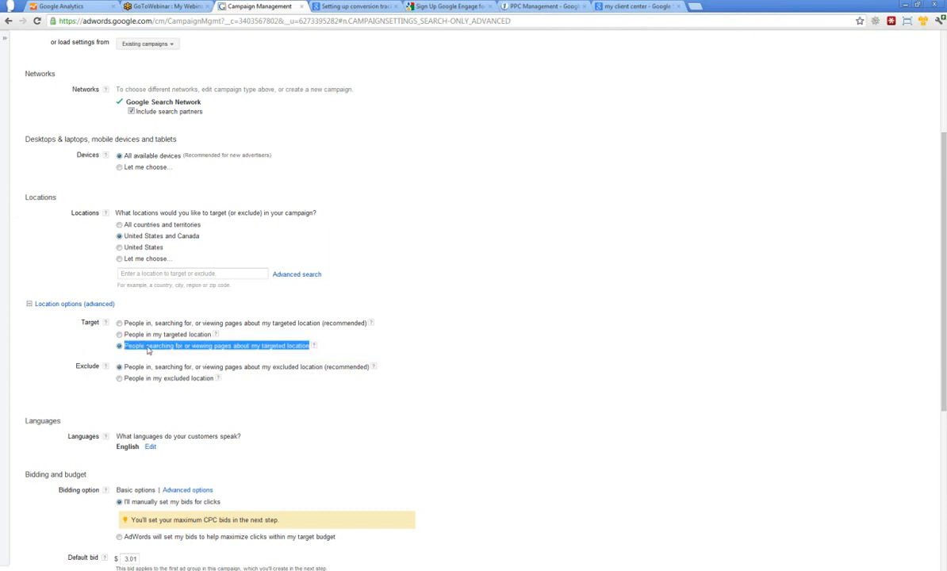
click(483, 307)
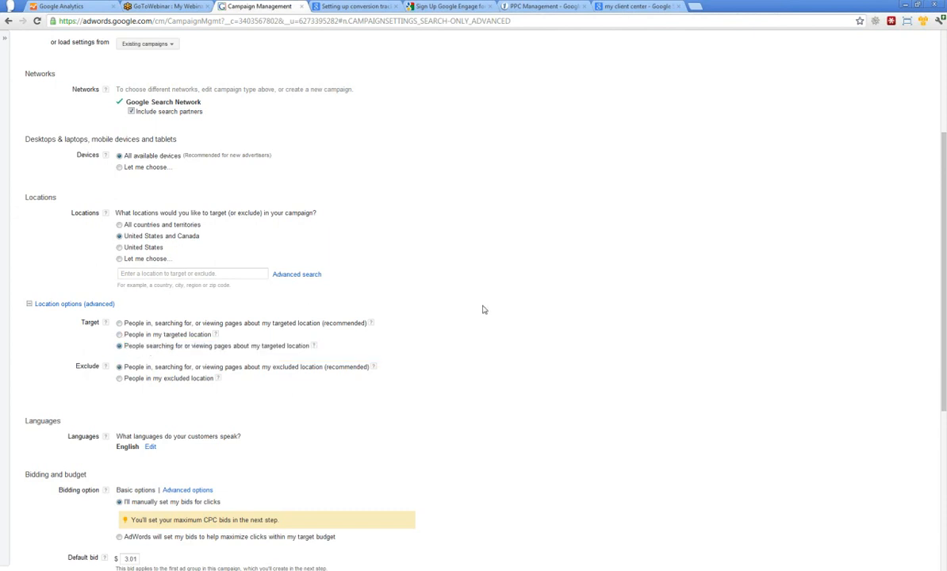
click(119, 379)
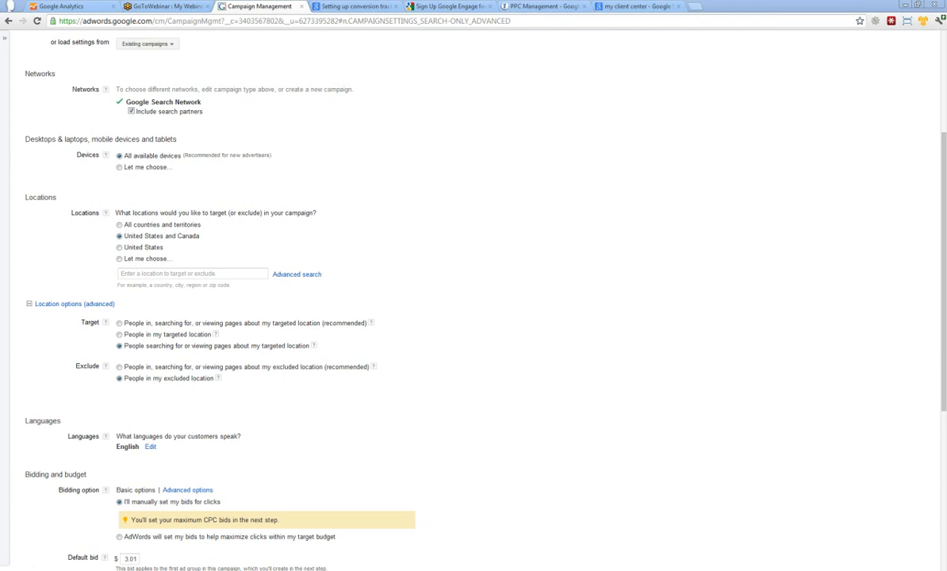
Turn the Include search partners option off and back on in the network settings.
click(131, 113)
click(131, 113)
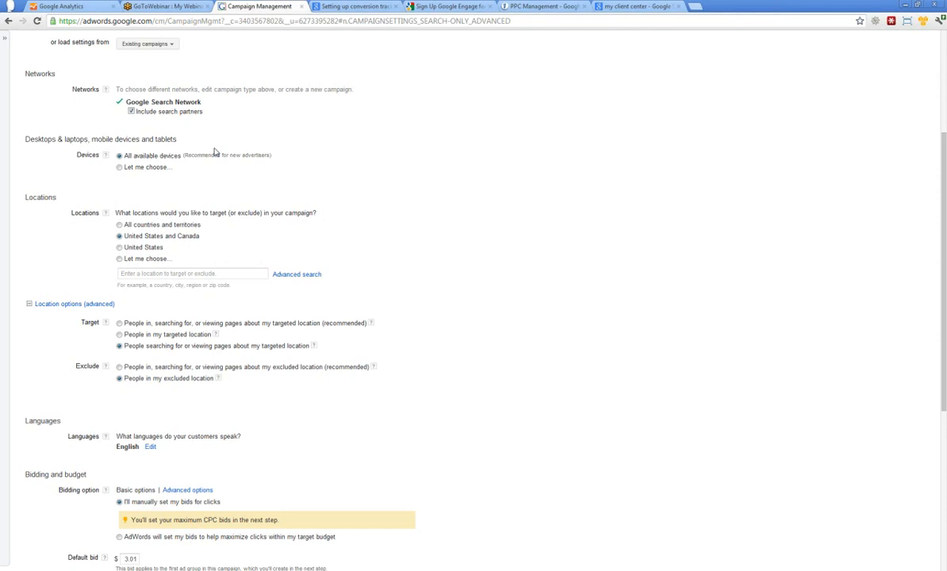
drag(341, 87, 183, 91)
click(236, 132)
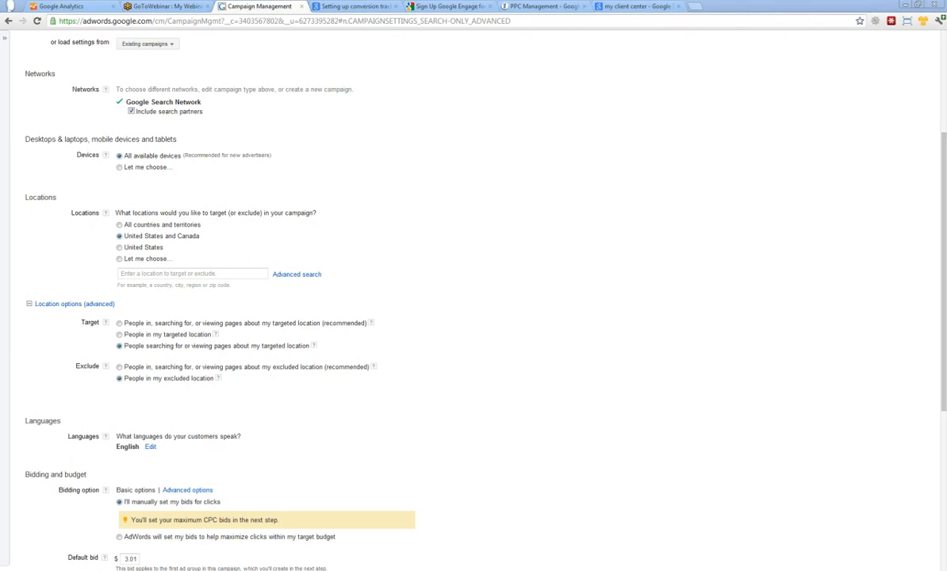
Expand the keyword matching options and set exact and phrase match to Do not include close variants.
scroll(621, 238, down, 4)
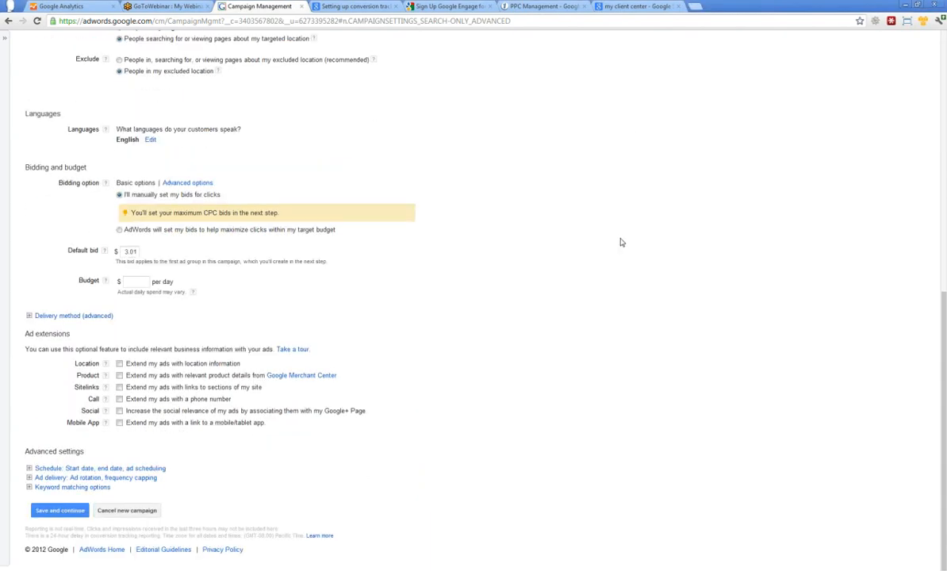
click(29, 487)
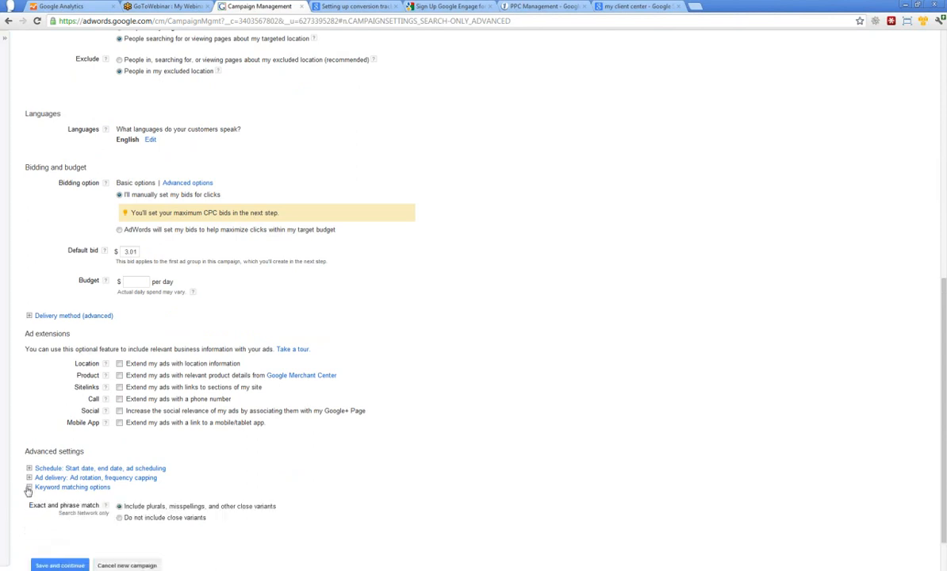
scroll(383, 347, down, 1)
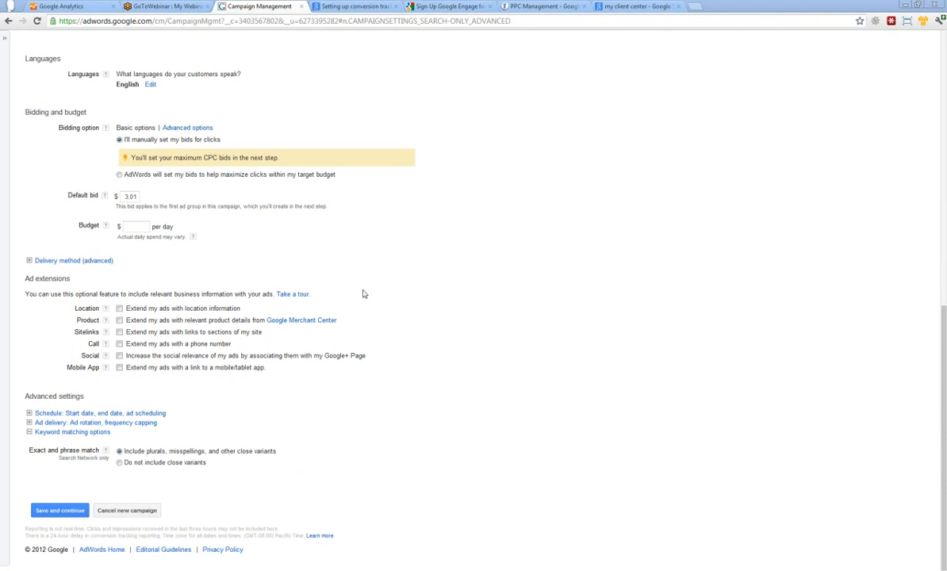
click(120, 462)
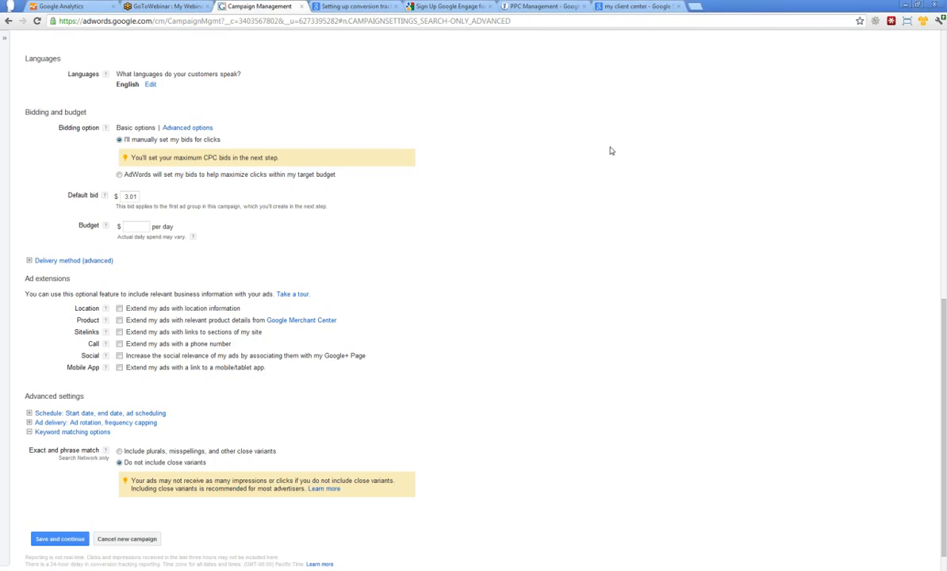
Cancel the new campaign and open the existing Flood Restoration - DESKTOP campaign.
scroll(477, 214, up, 3)
scroll(477, 214, up, 5)
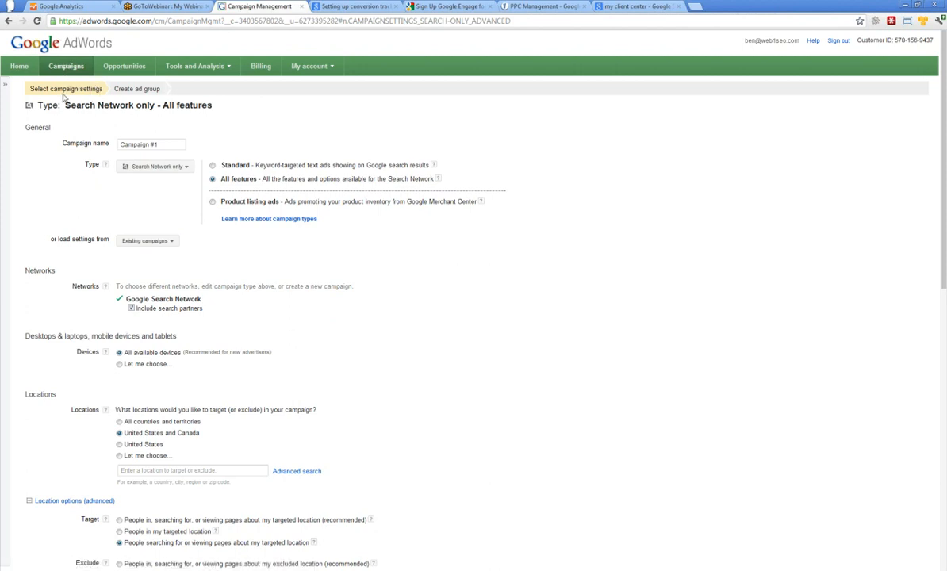
click(7, 89)
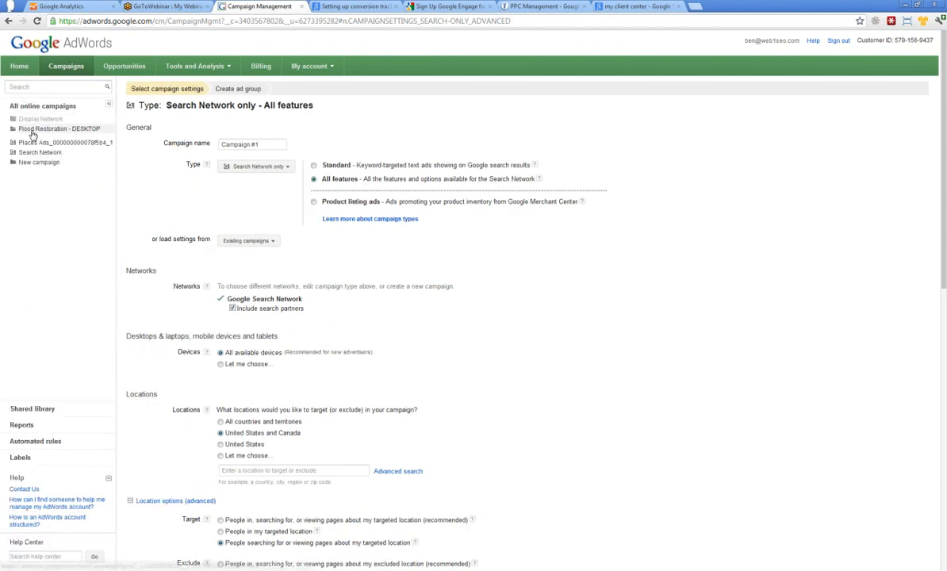
click(33, 128)
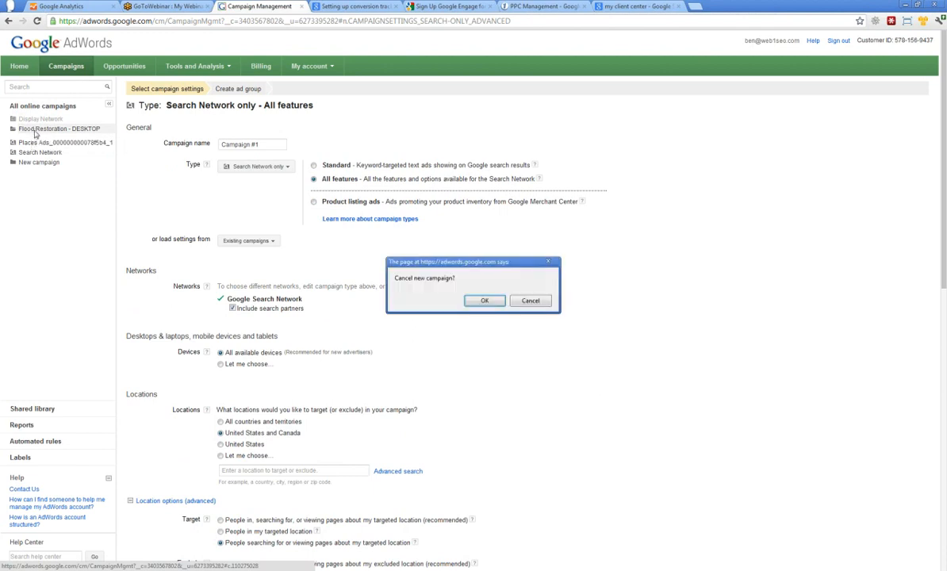
click(484, 302)
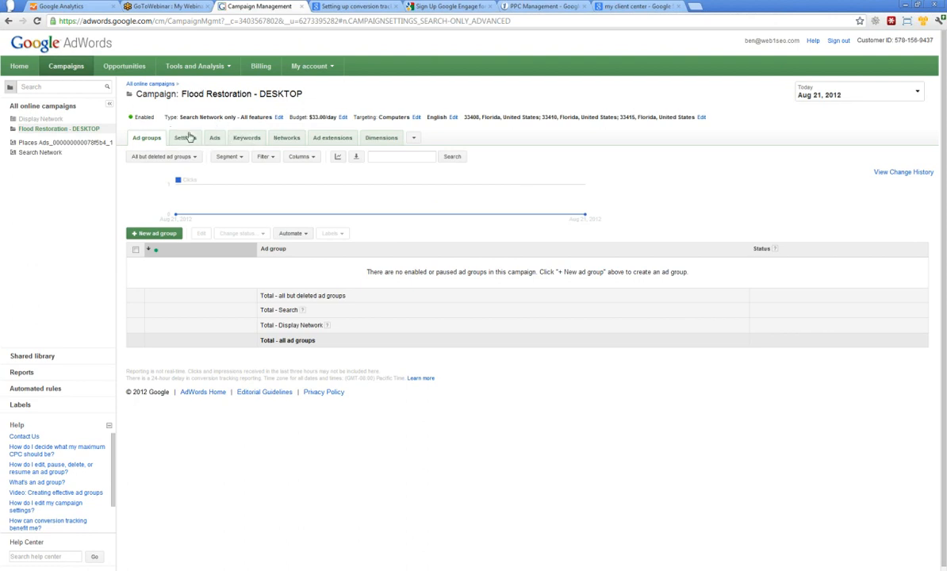
Open the Search Network campaign and review its campaign settings.
click(30, 153)
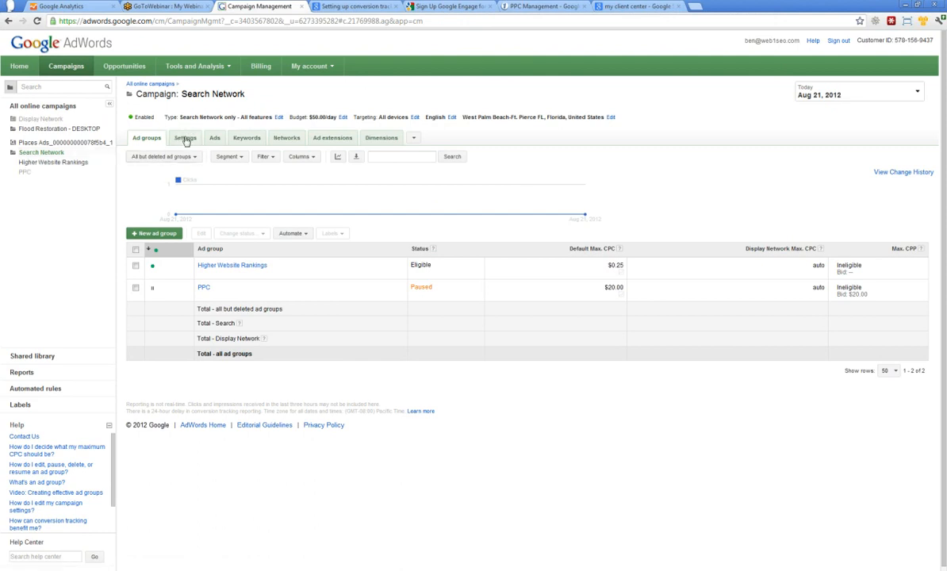
click(109, 104)
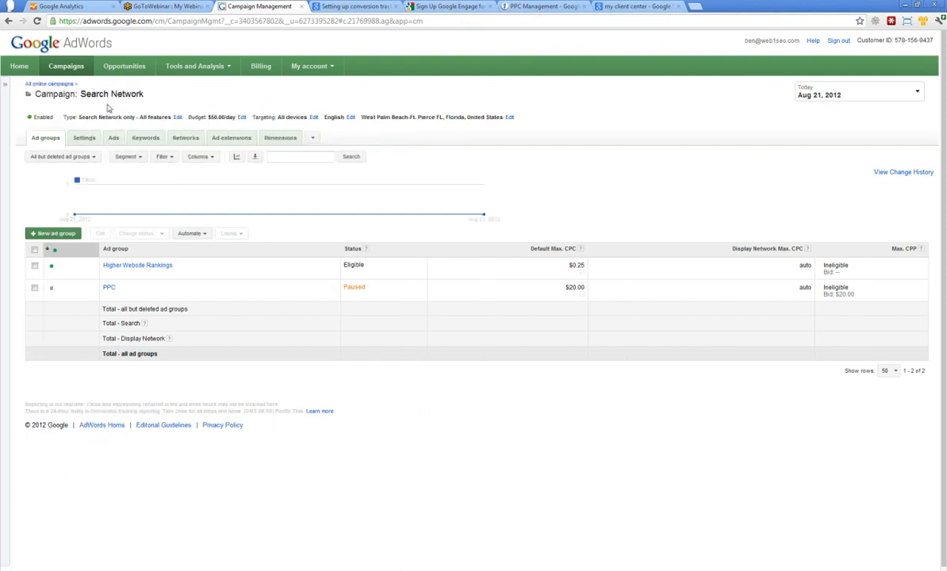
click(83, 138)
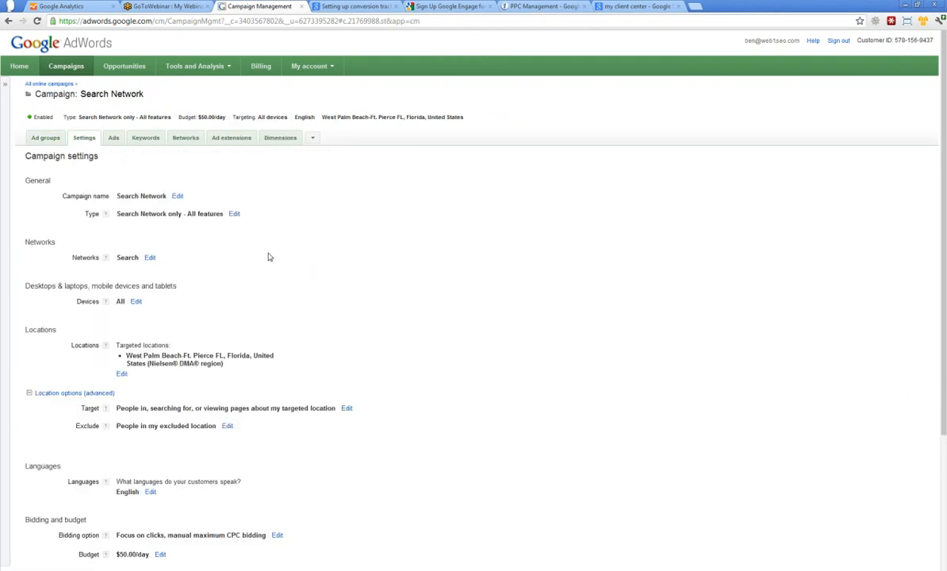
scroll(268, 256, down, 4)
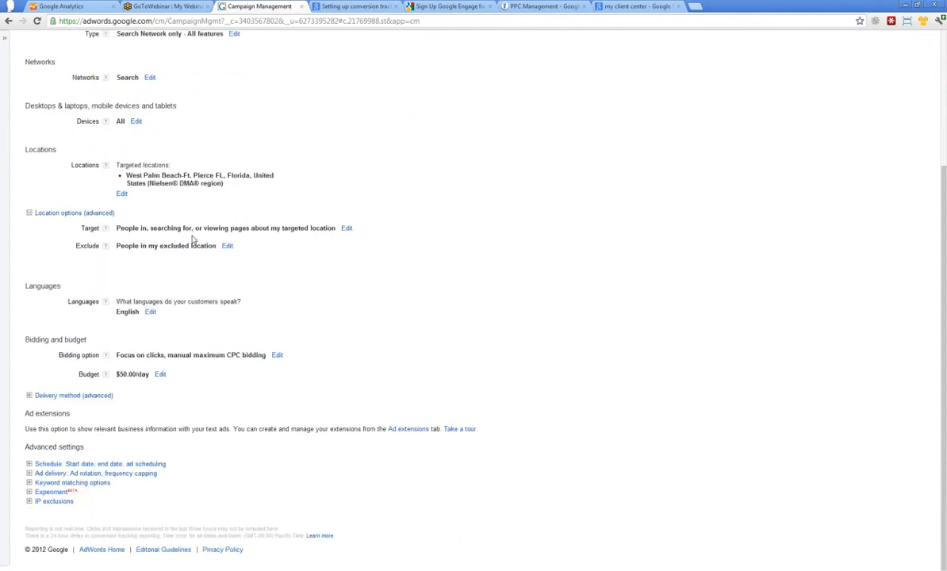
Set the campaign's devices to desktop and laptop computers only, excluding mobile devices and tablets, and save.
scroll(159, 285, up, 2)
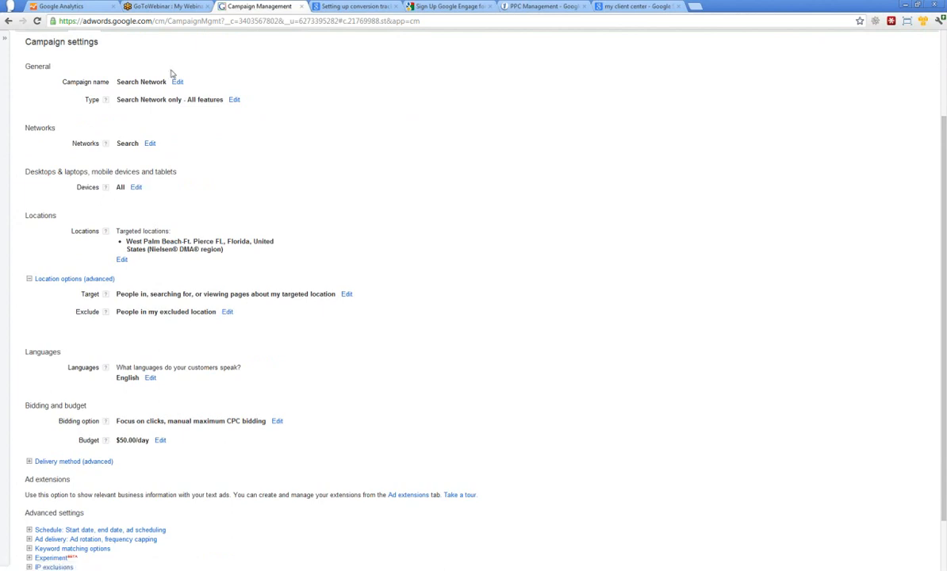
click(135, 187)
click(125, 204)
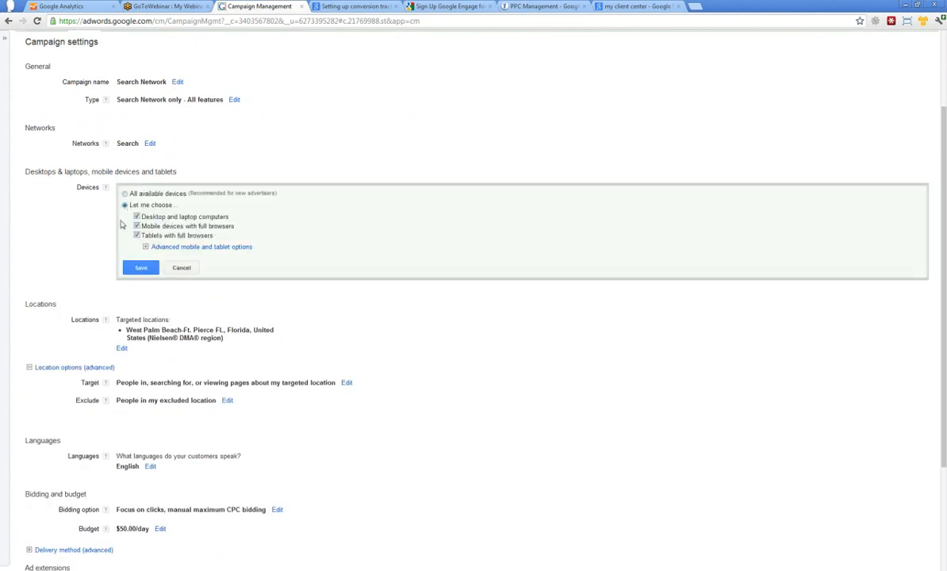
click(137, 236)
click(136, 226)
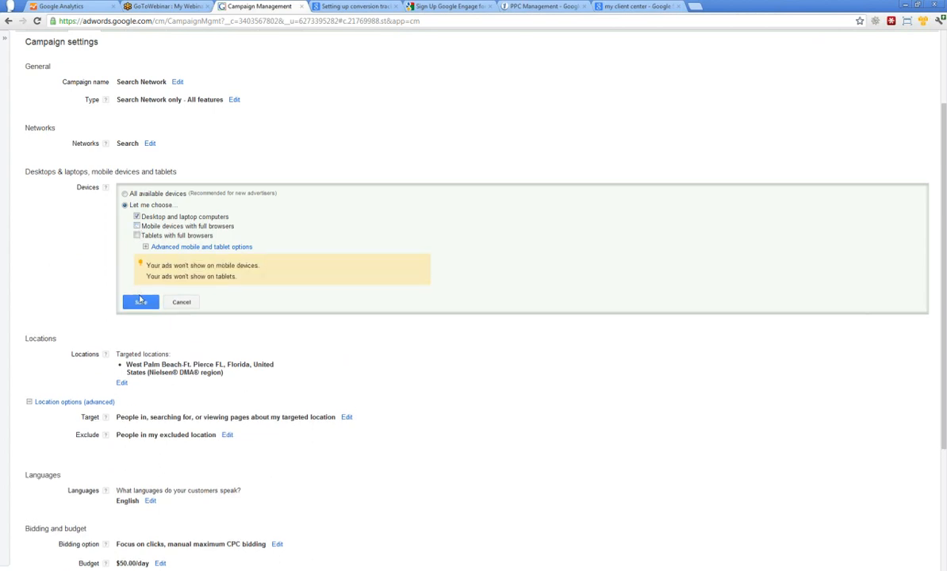
click(140, 267)
scroll(183, 226, up, 3)
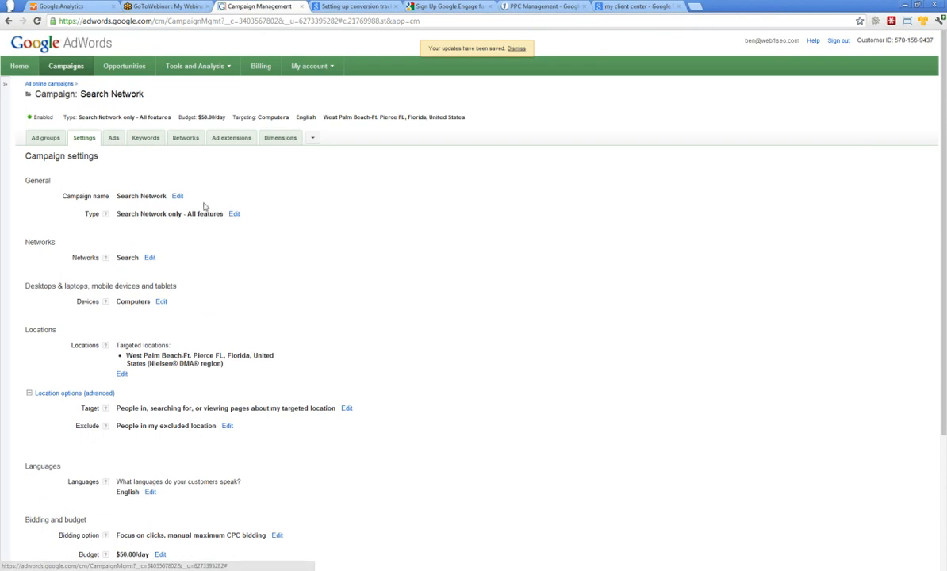
Try the People in my targeted location option for the advanced location target and discard the edit.
scroll(274, 279, down, 3)
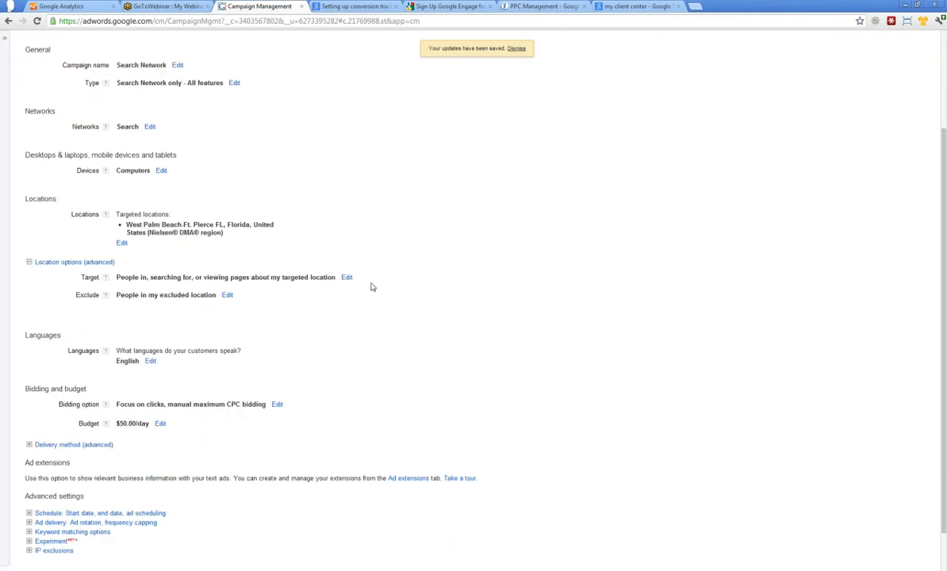
click(346, 278)
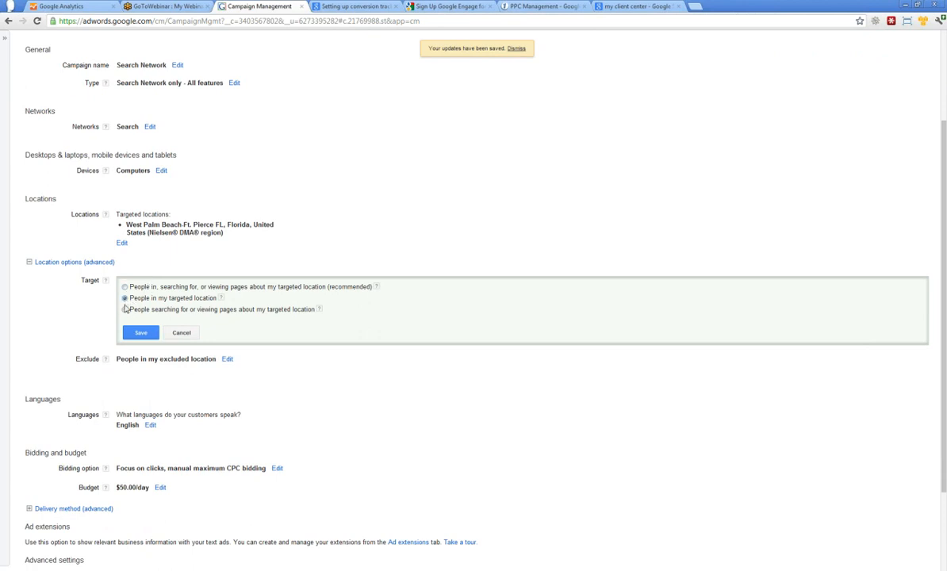
click(124, 297)
click(178, 333)
Review the Search Network campaign's ad groups and look through the other open browser pages, including PPC Management.
scroll(173, 327, up, 3)
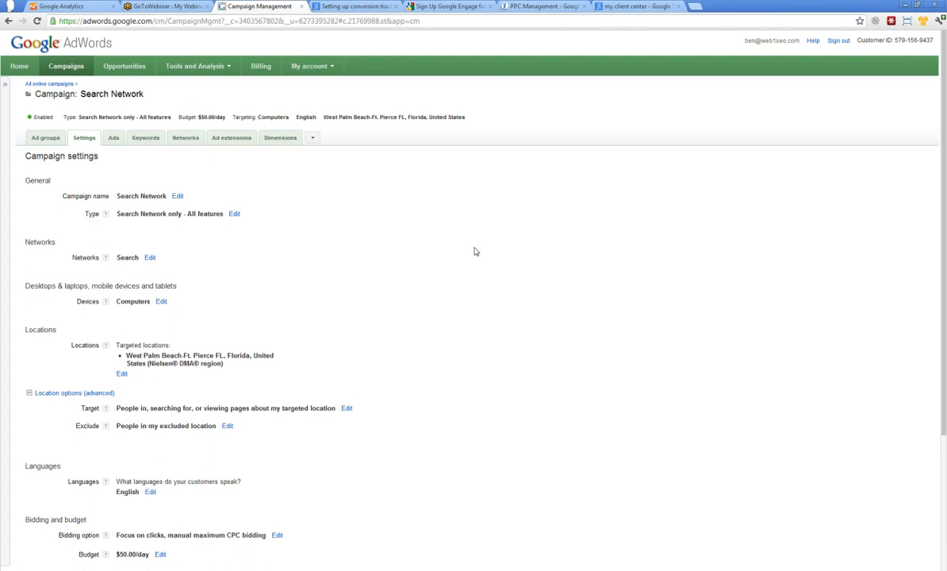
click(44, 139)
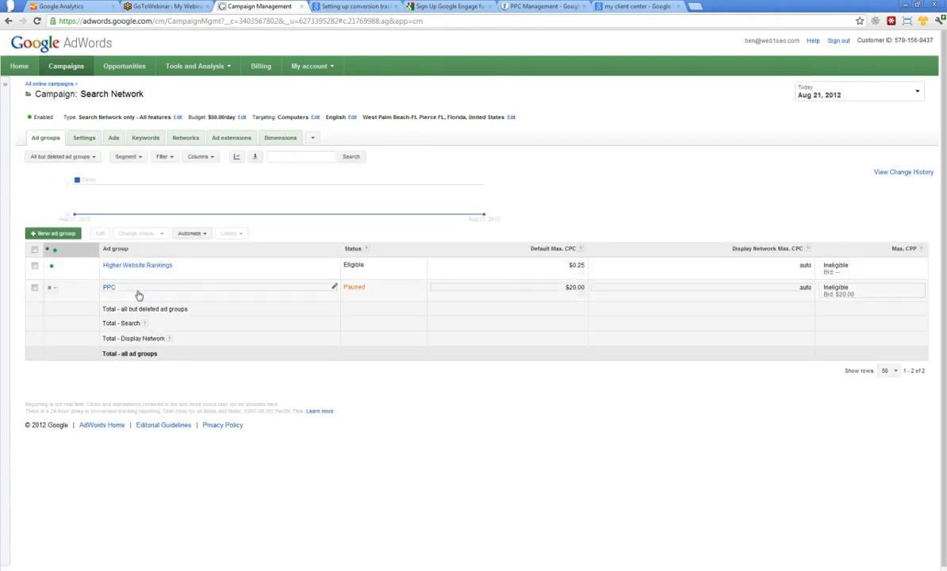
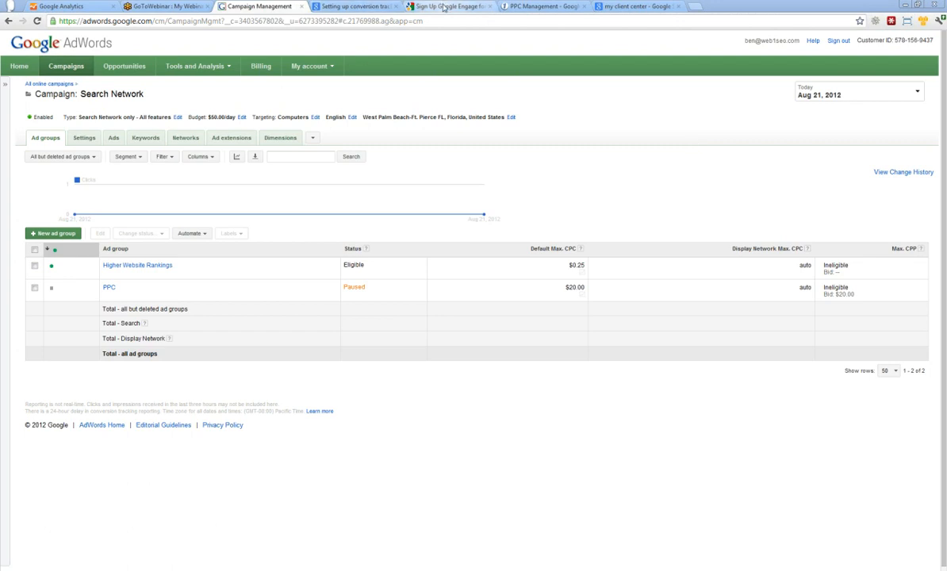
click(535, 7)
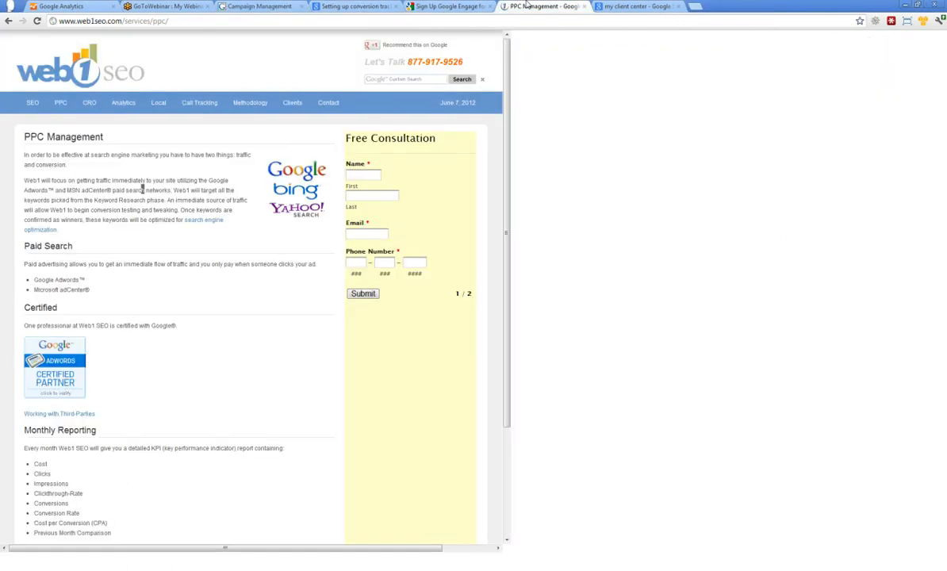
click(426, 7)
click(355, 6)
click(262, 7)
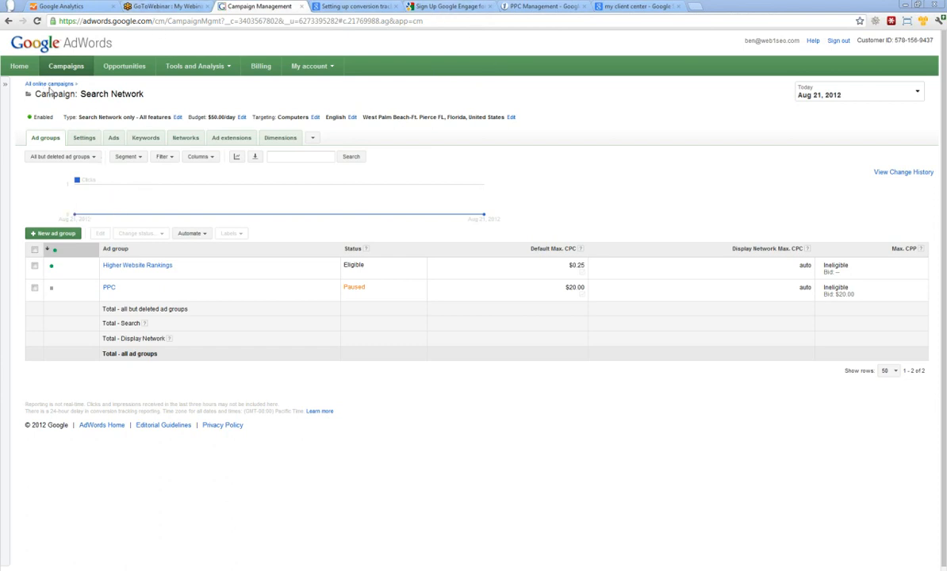
In the campaign settings, set the advanced Exclude location option to People in my excluded location and save.
click(84, 138)
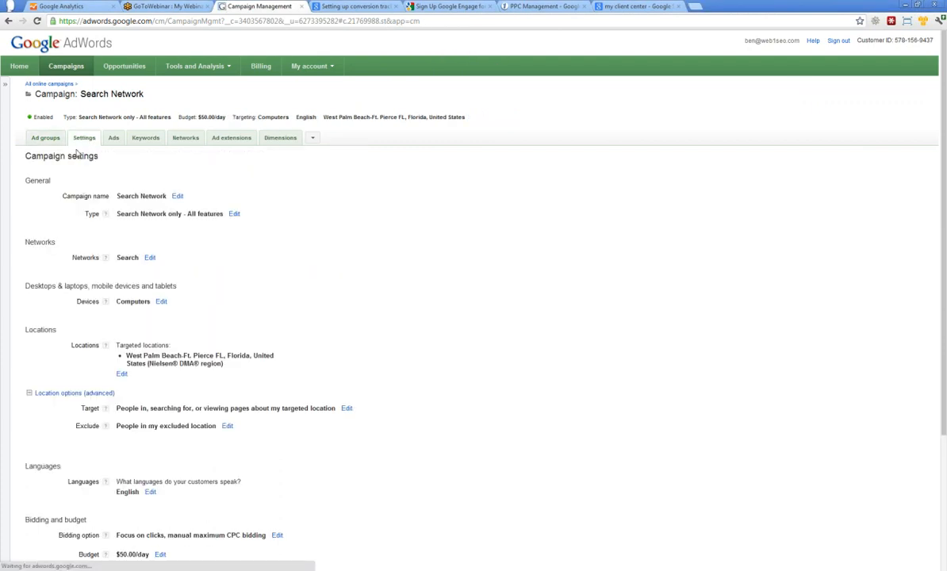
scroll(205, 265, down, 1)
scroll(205, 265, down, 1)
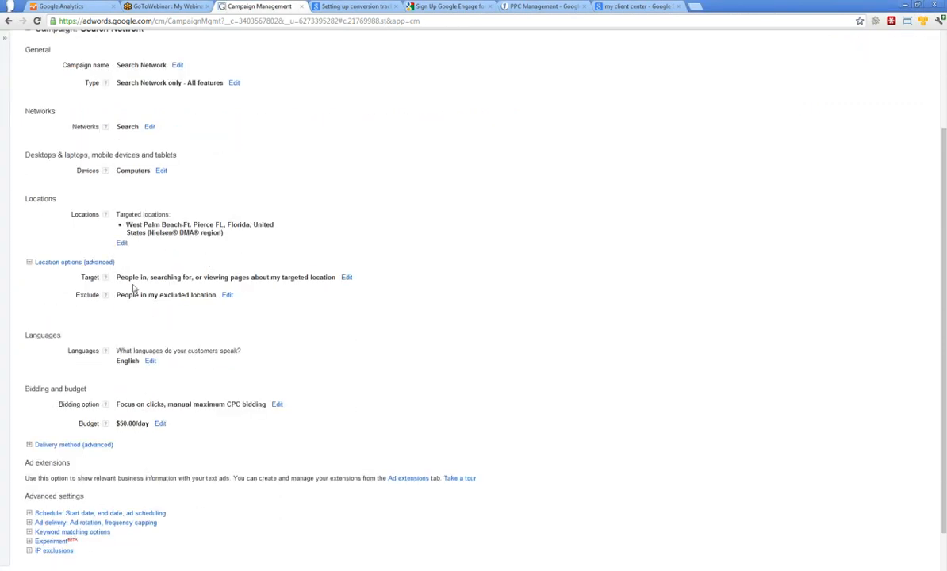
click(226, 294)
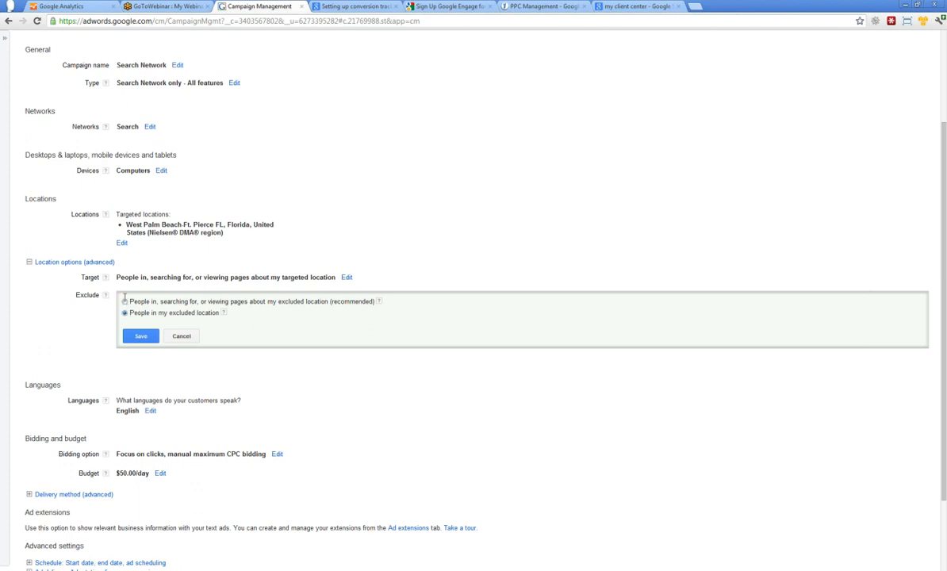
click(125, 301)
click(124, 313)
click(140, 335)
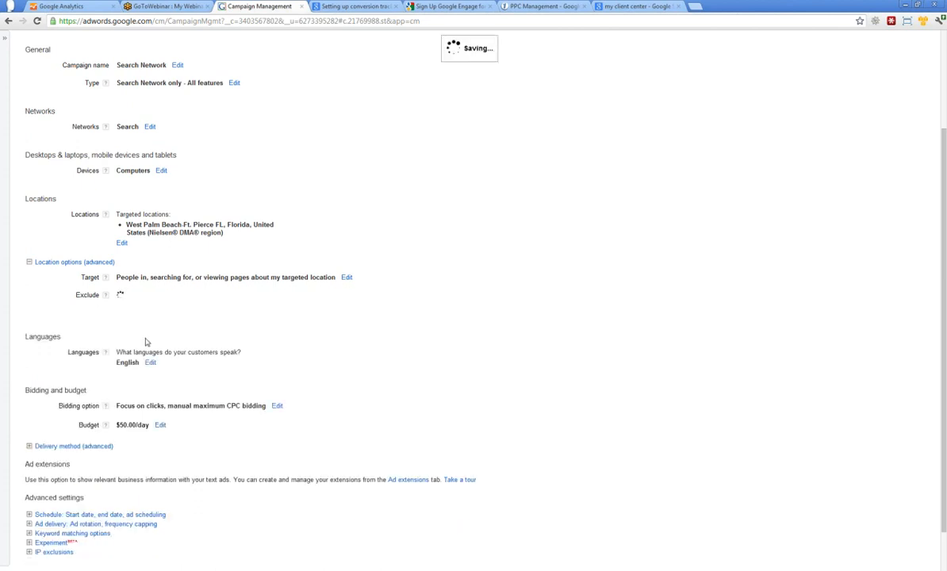
Replace the campaign's targeted West Palm Beach-Ft. Pierce region with the state of Florida, United States.
click(122, 243)
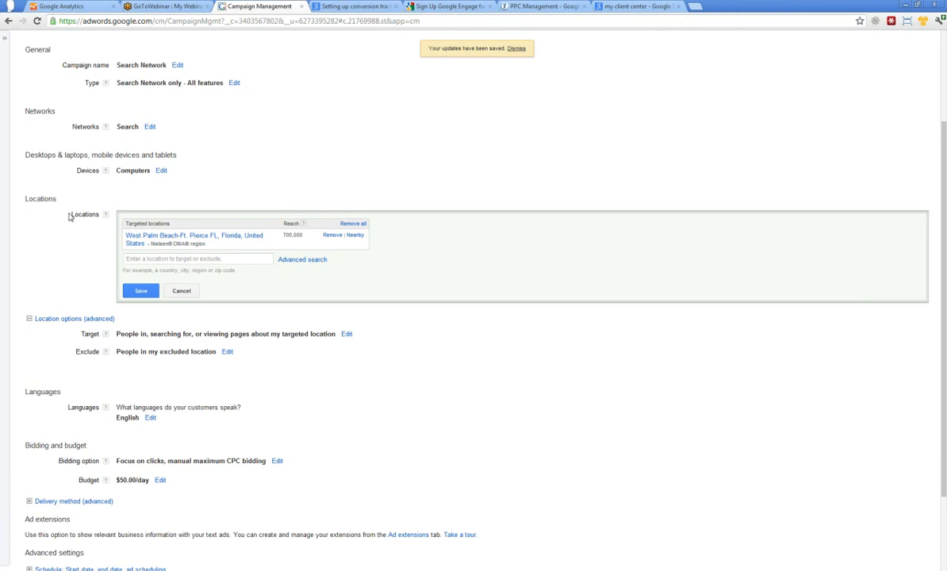
click(201, 259)
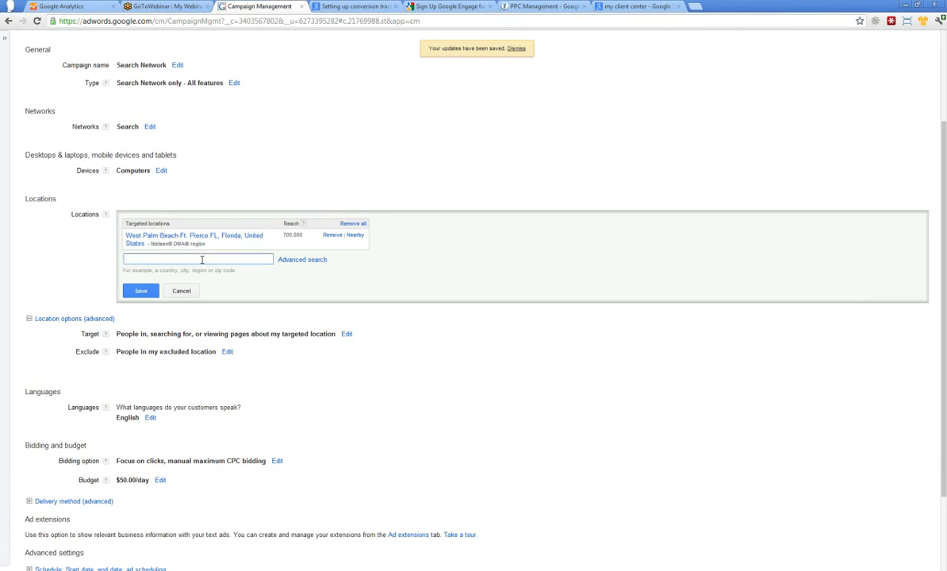
text(west)
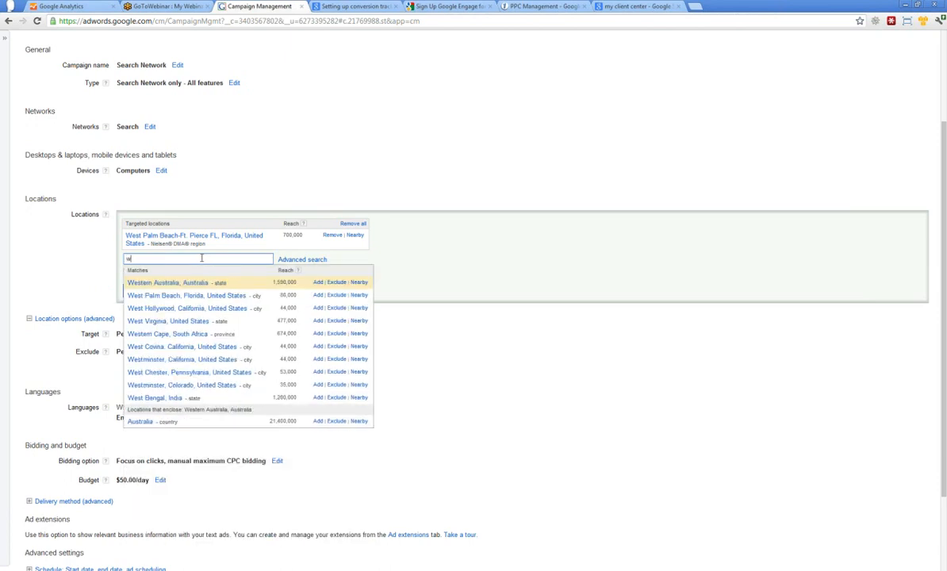
key(BackSpace)
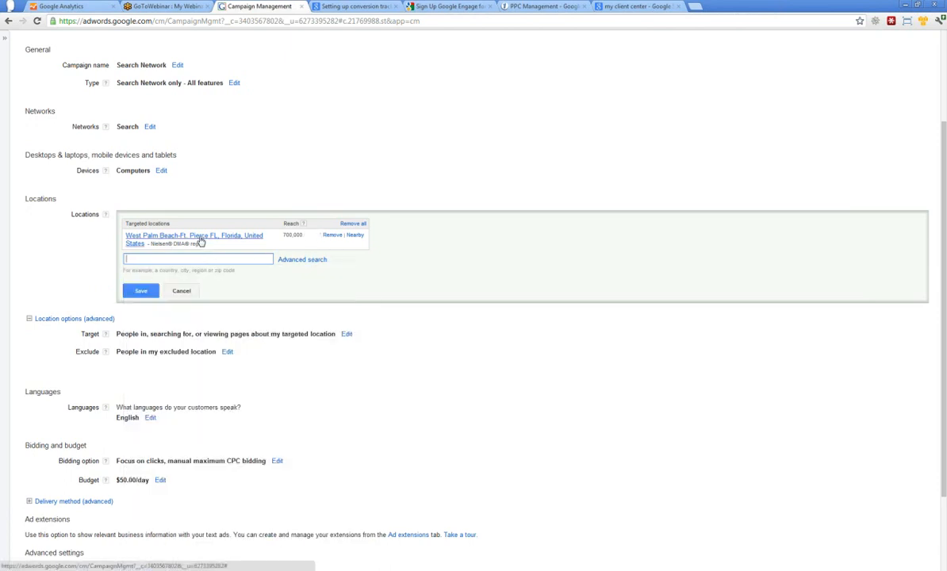
click(326, 235)
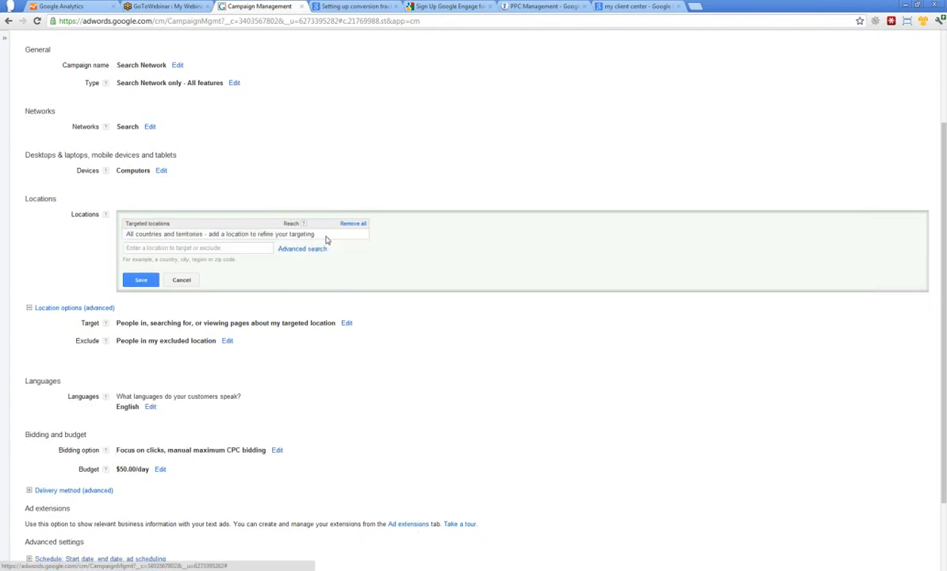
click(205, 247)
text(florida)
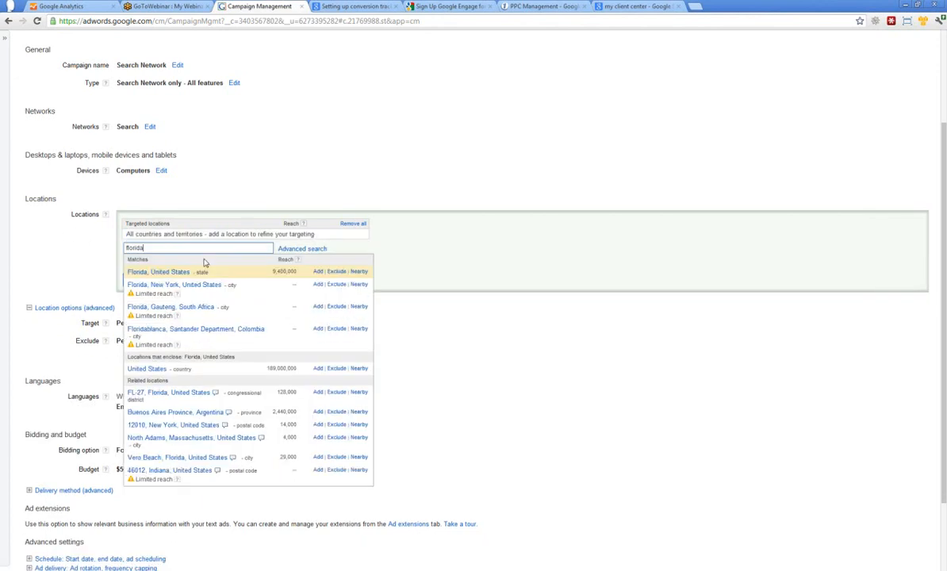
click(317, 271)
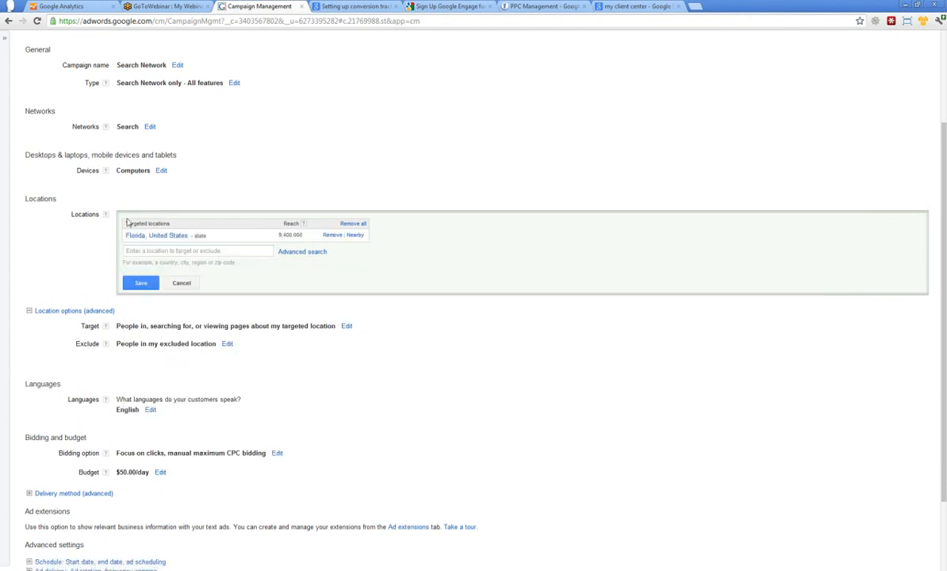
Exclude the city of West Palm Beach, Florida, from the targeted locations and save the location settings.
click(194, 251)
text(west p)
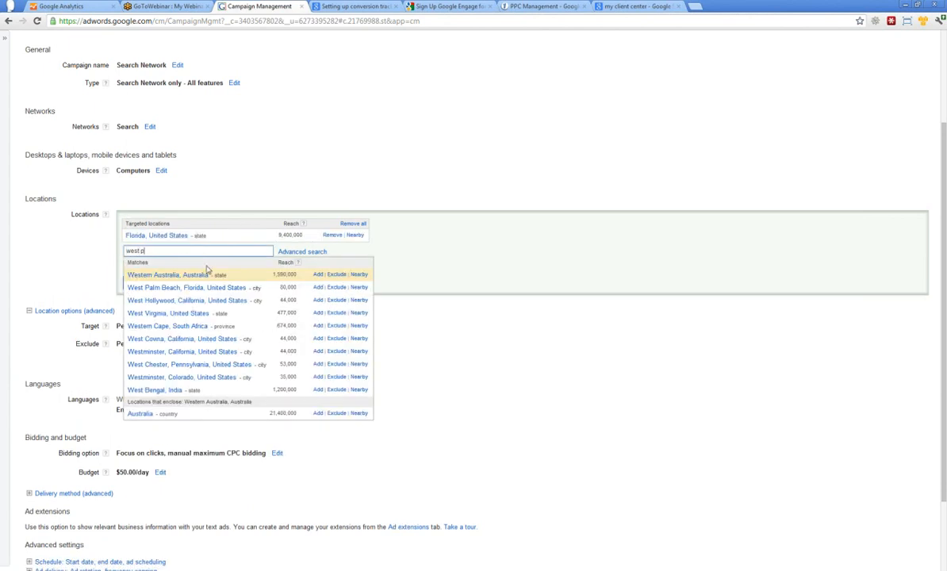
text(alm beach)
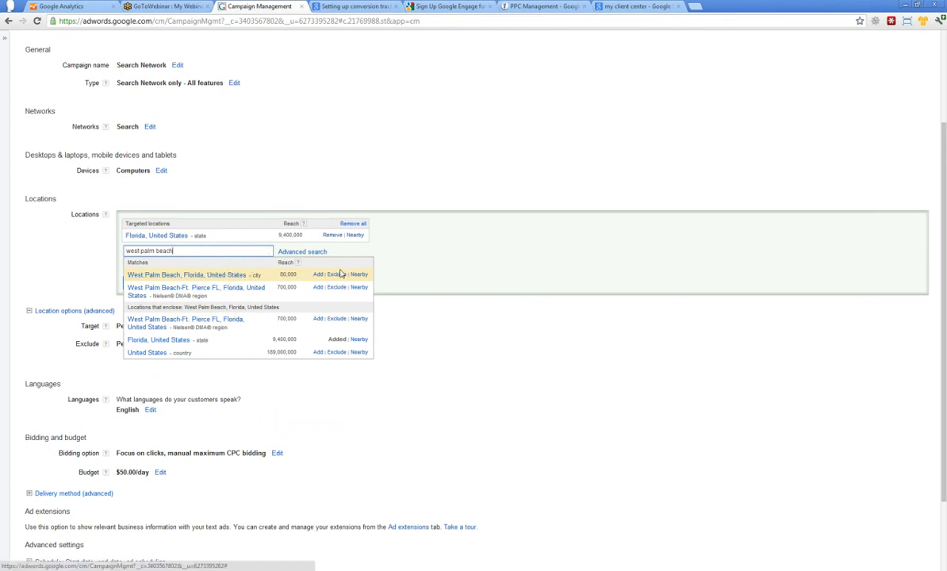
click(337, 274)
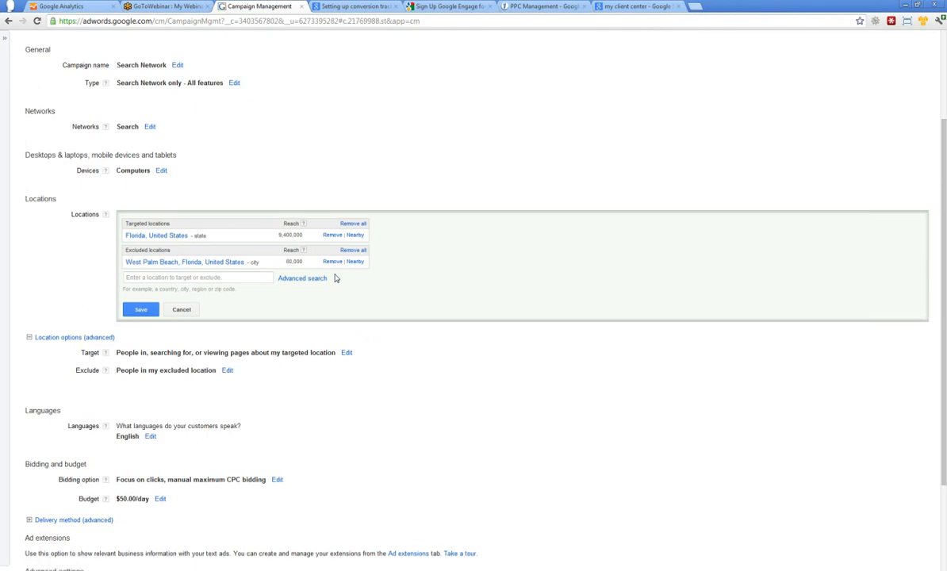
click(141, 309)
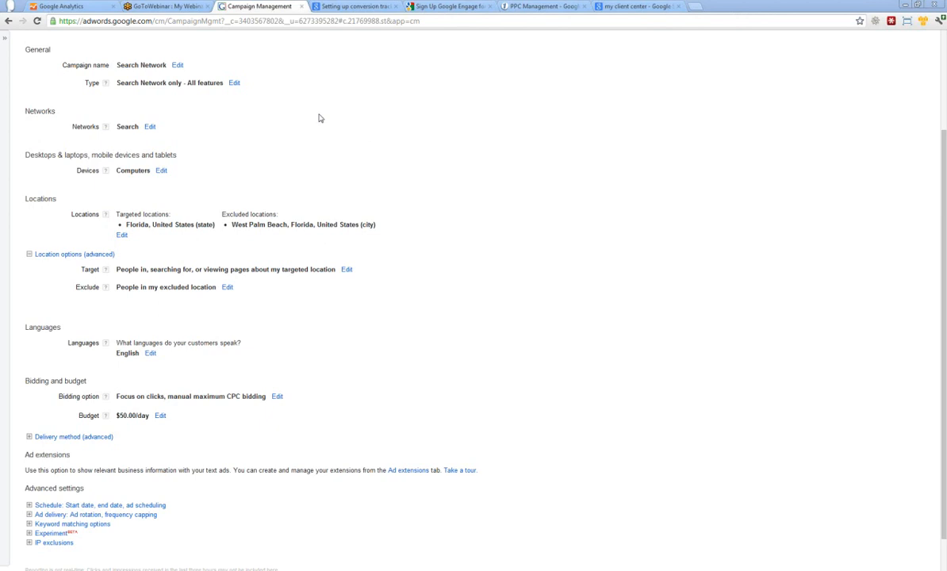
Search the locations for 33410, try adding North Palm Beach, Florida, as a target, and discard the edit.
click(122, 235)
text(33410)
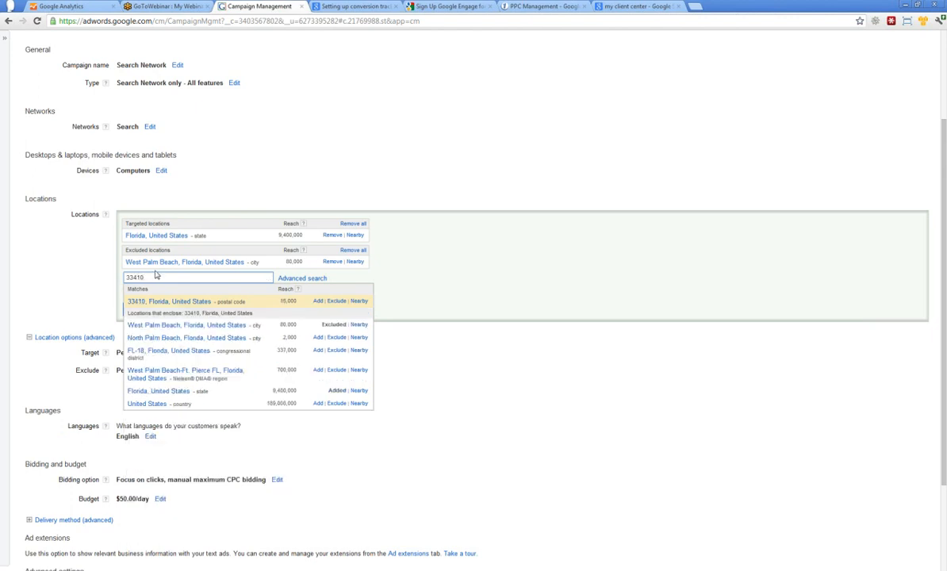
click(272, 340)
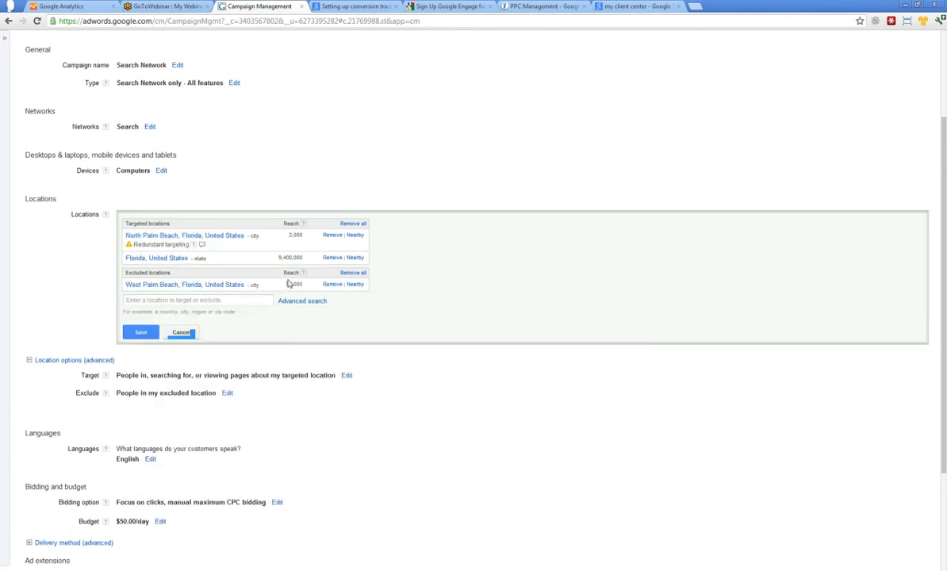
click(181, 332)
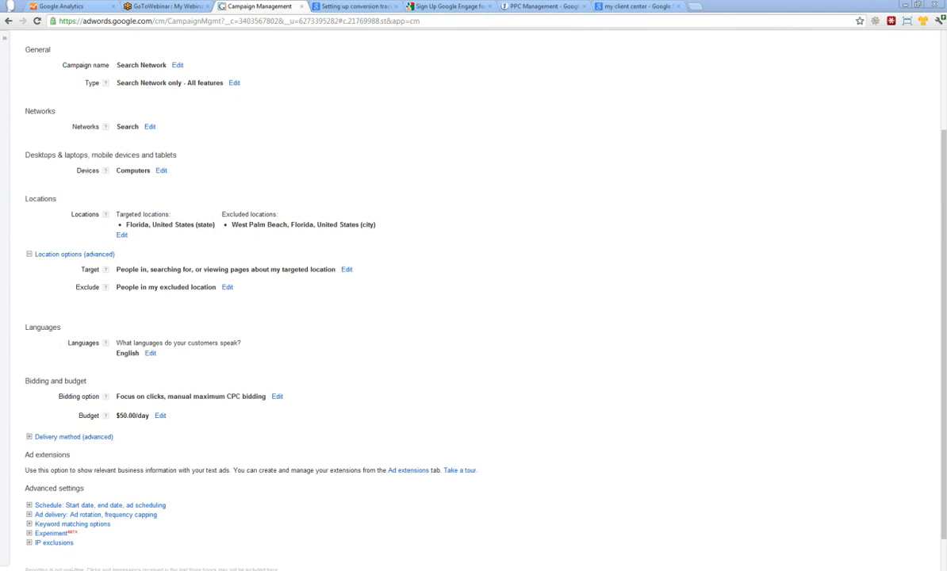
Review the keywords of the Higher Website Rankings ad group and return to the campaign settings.
scroll(562, 196, up, 3)
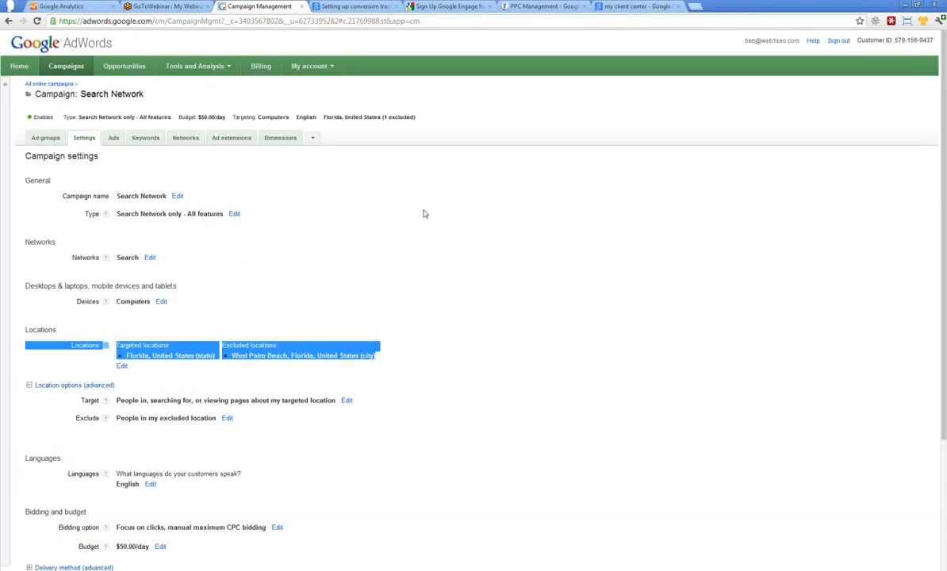
click(46, 138)
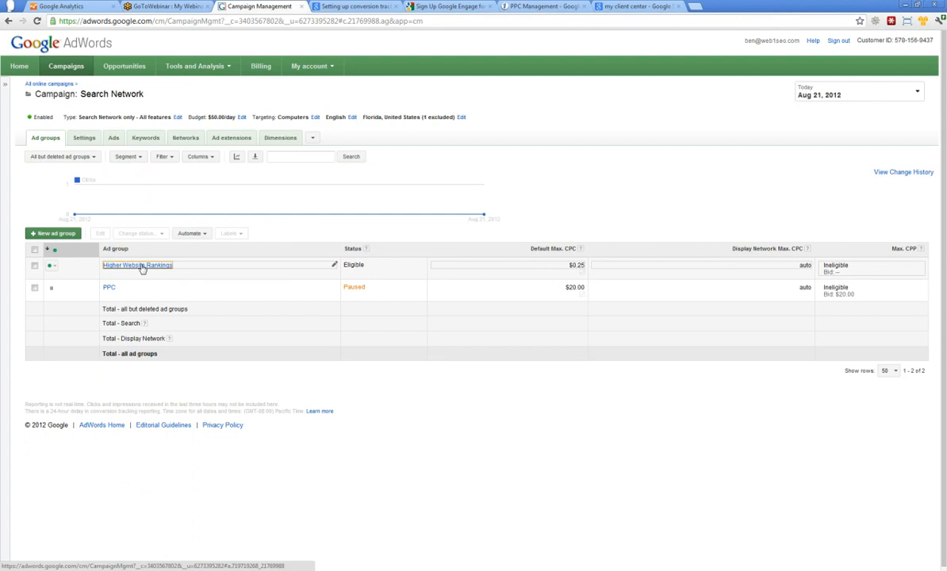
click(137, 266)
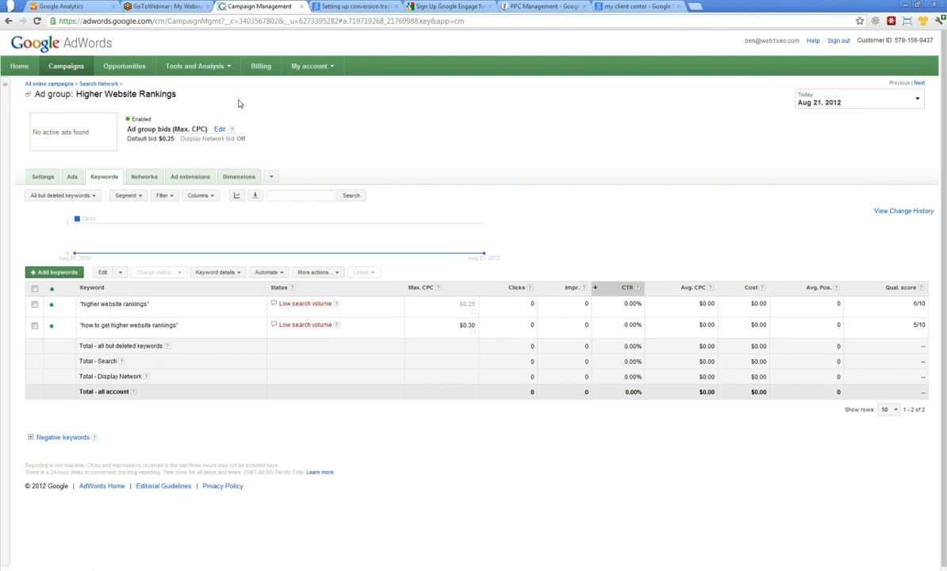
drag(238, 104, 454, 120)
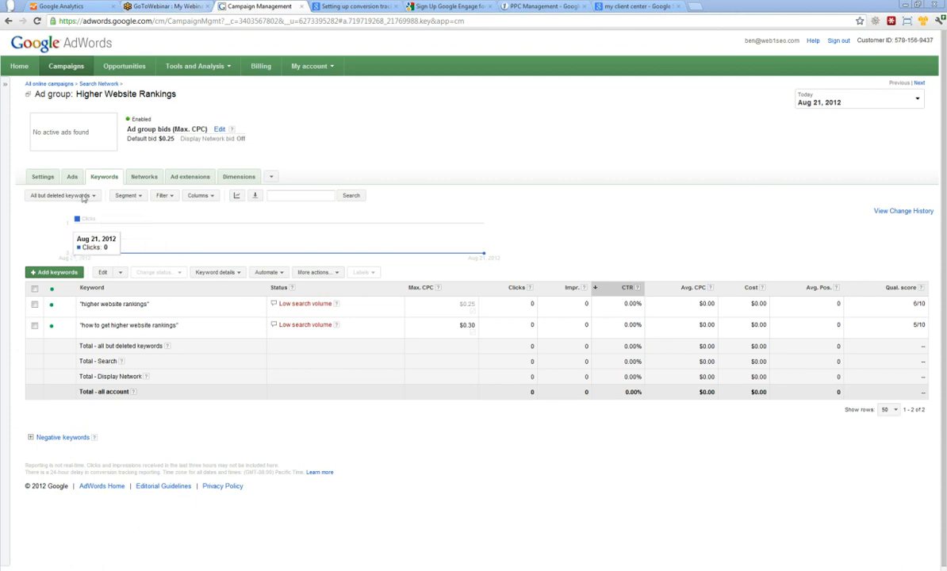
click(53, 181)
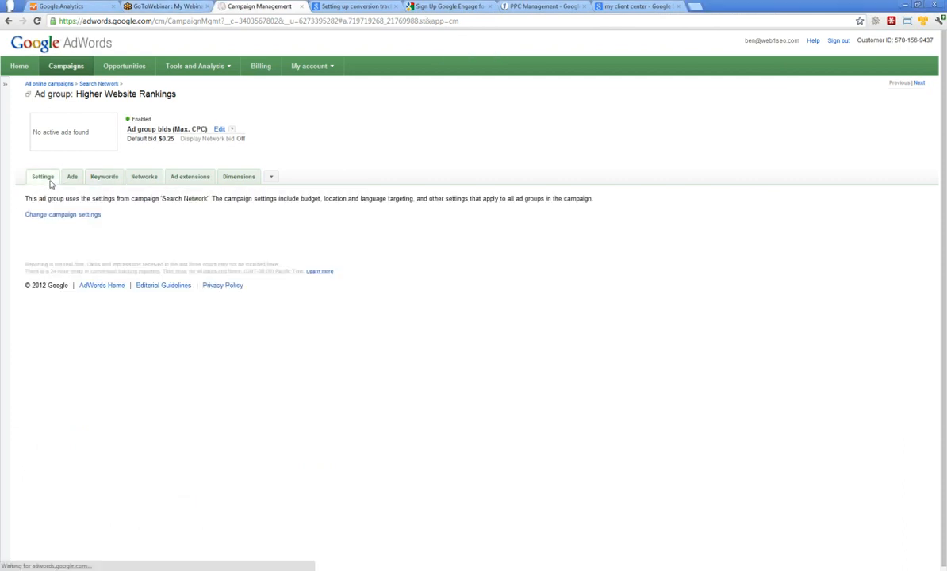
click(79, 215)
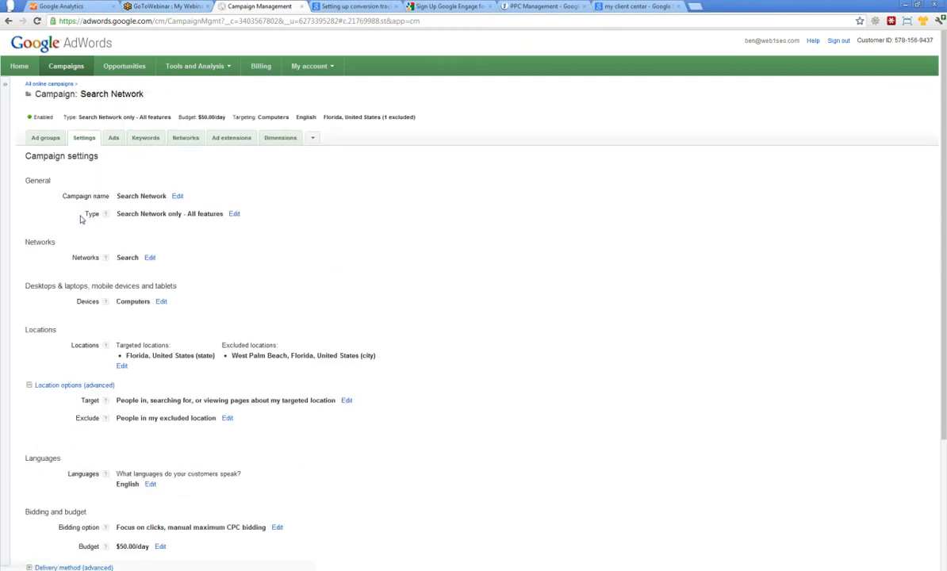
Exclude the city of North Port, Florida, from the campaign's locations and save the location settings.
click(121, 365)
click(164, 407)
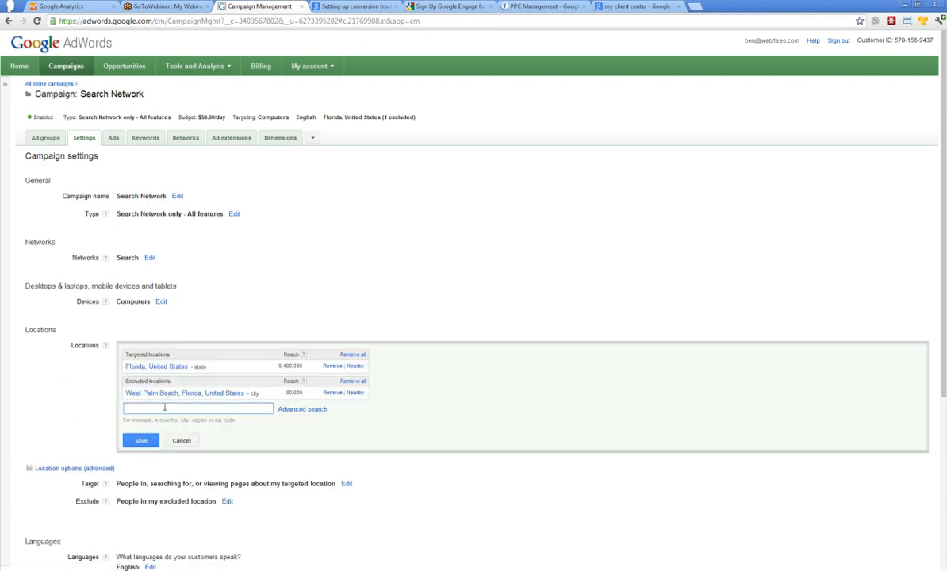
text(northan)
key(BackSpace)
key(BackSpace)
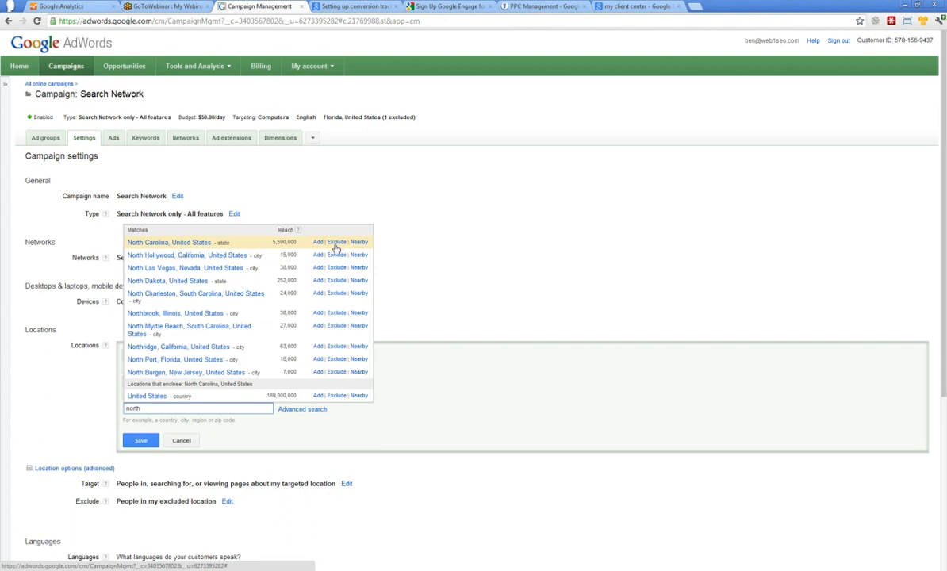
click(337, 361)
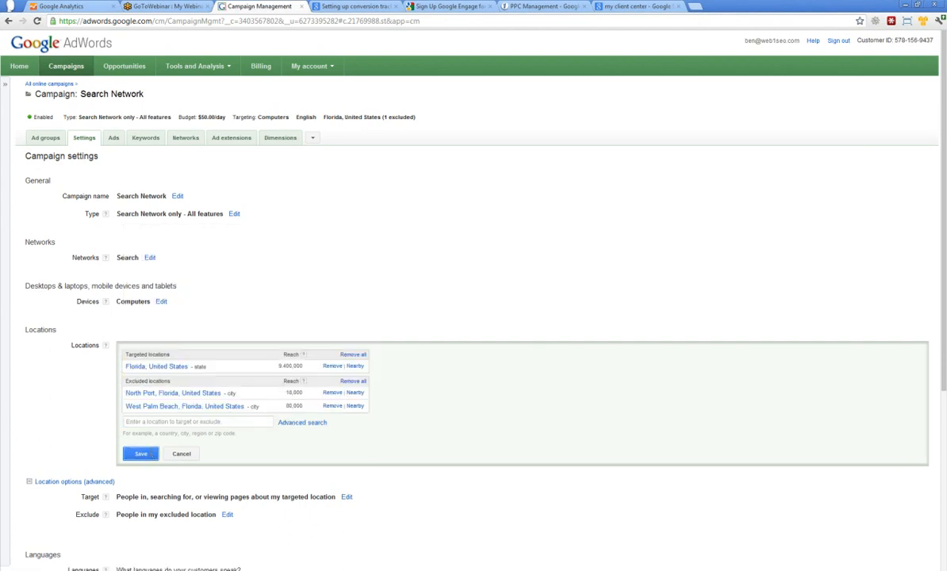
click(141, 453)
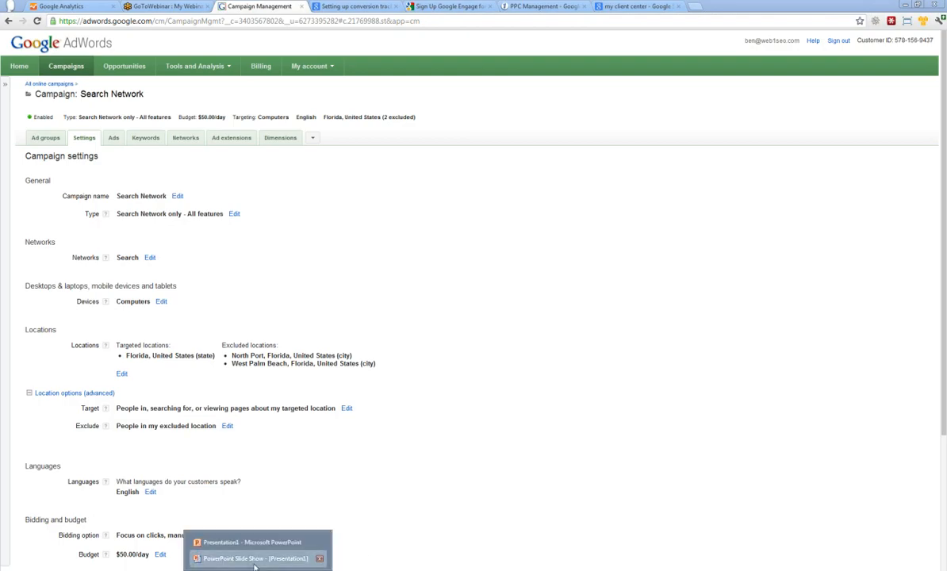
Switch to the PowerPoint slide show and advance to the Conversion Tracking slide.
click(254, 559)
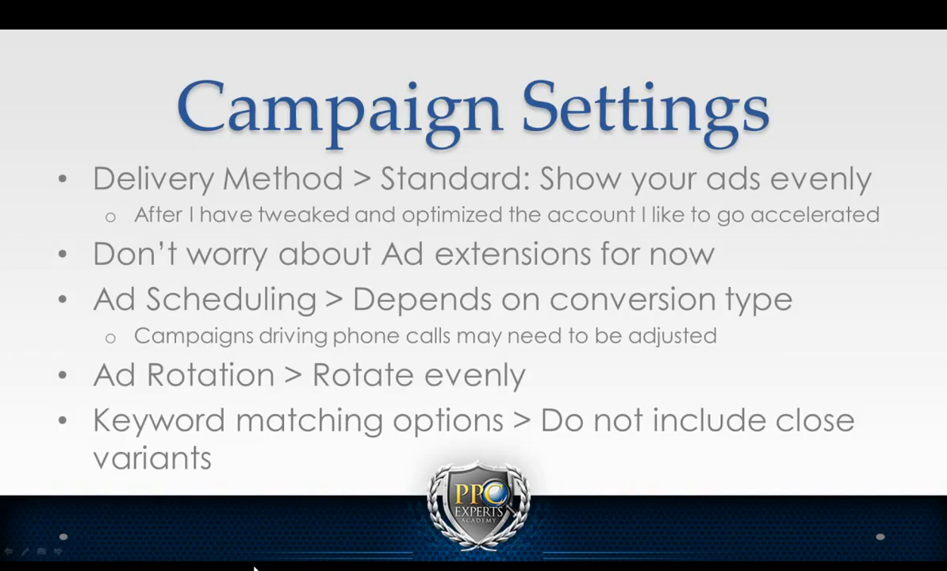
click(58, 552)
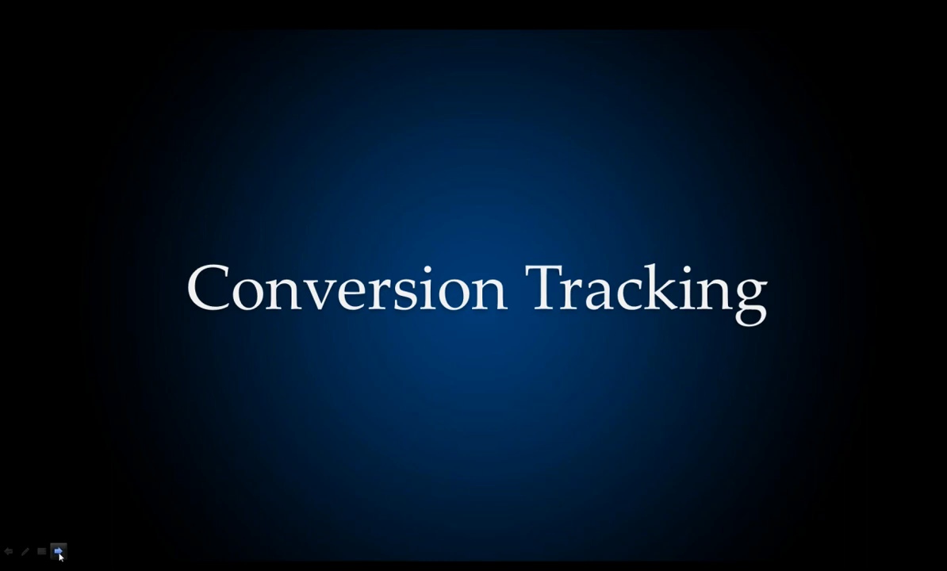
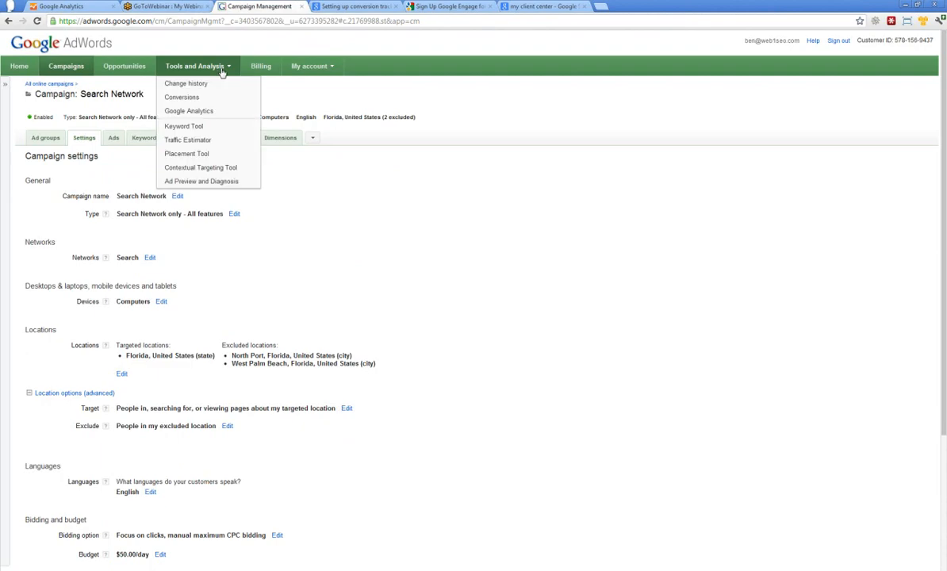
In the AdWords conversion tracking tool, create a new webpage conversion named Contact Form and continue to its settings.
click(199, 95)
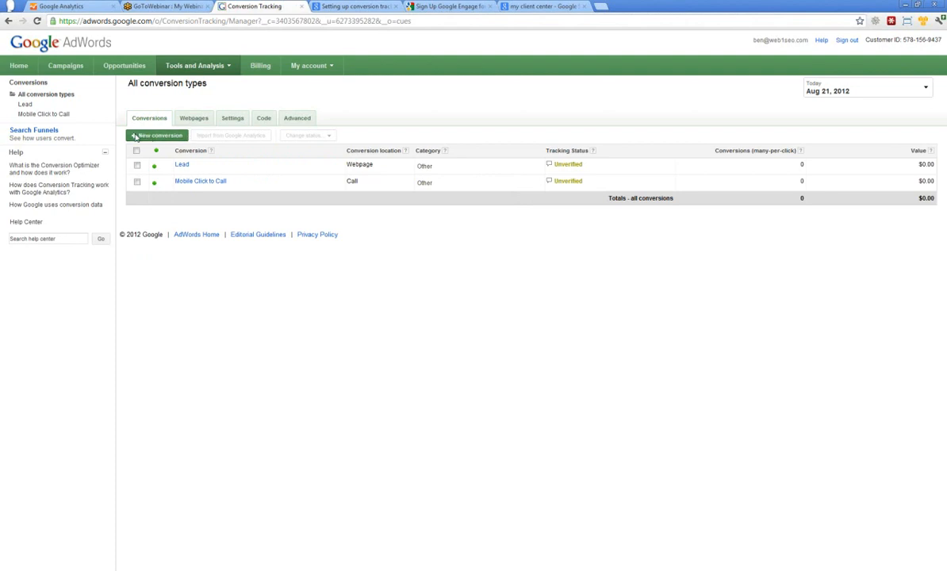
click(135, 136)
click(249, 114)
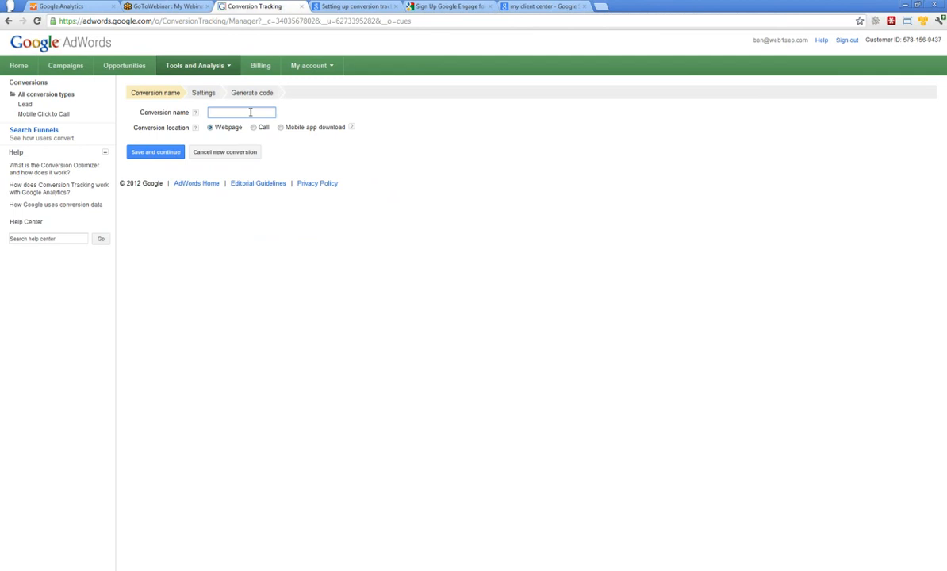
text(Cont)
text(ontact Fo)
click(161, 154)
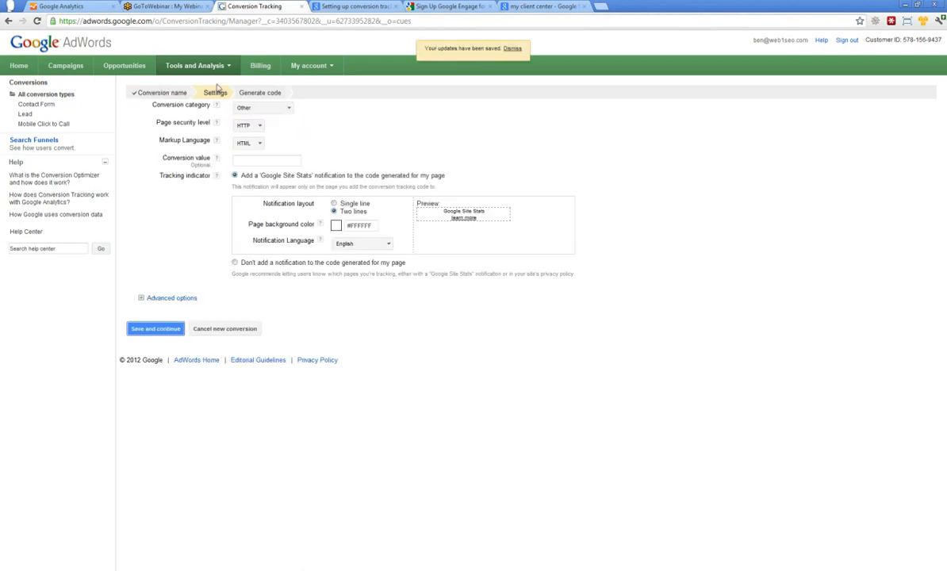
Set the Contact Form conversion's category to Lead with HTTP as the page security level.
click(275, 109)
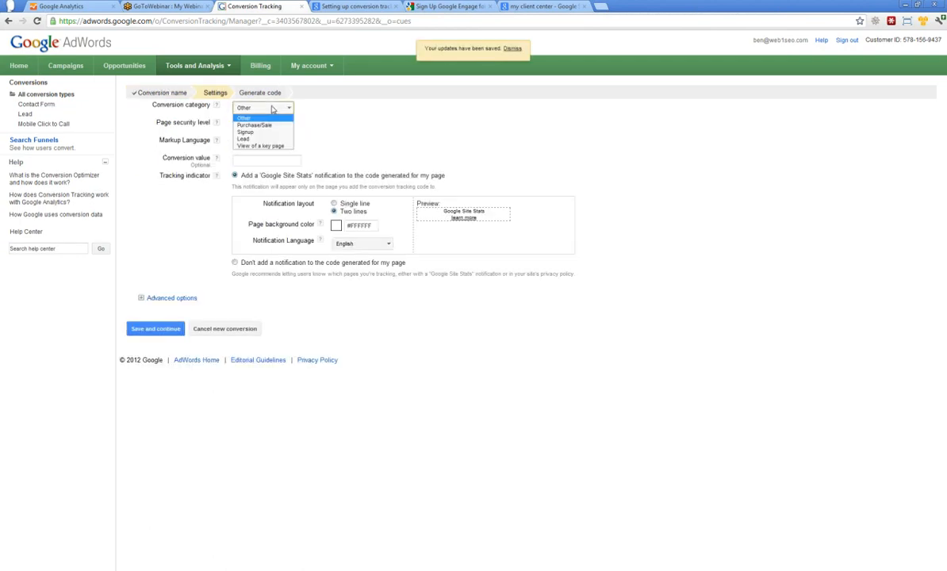
click(247, 139)
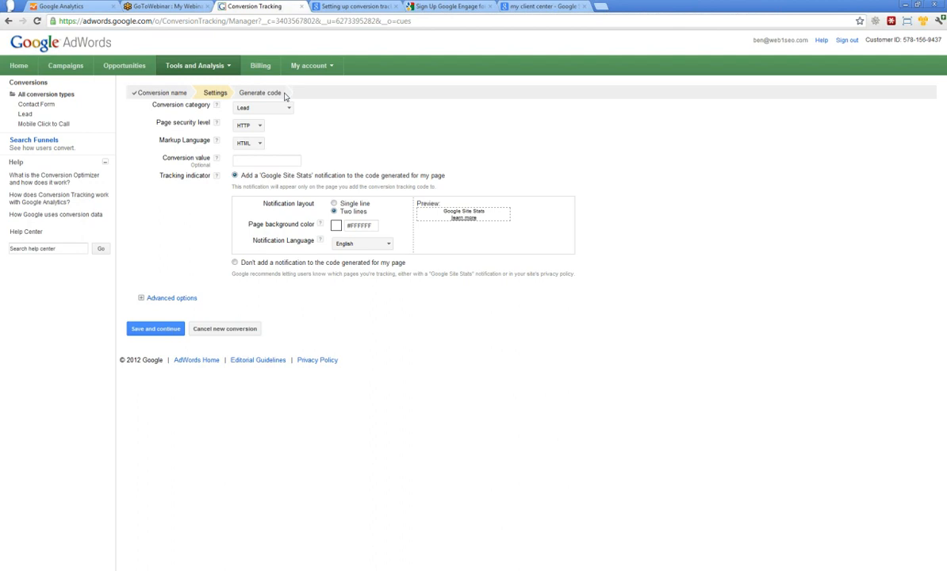
click(248, 125)
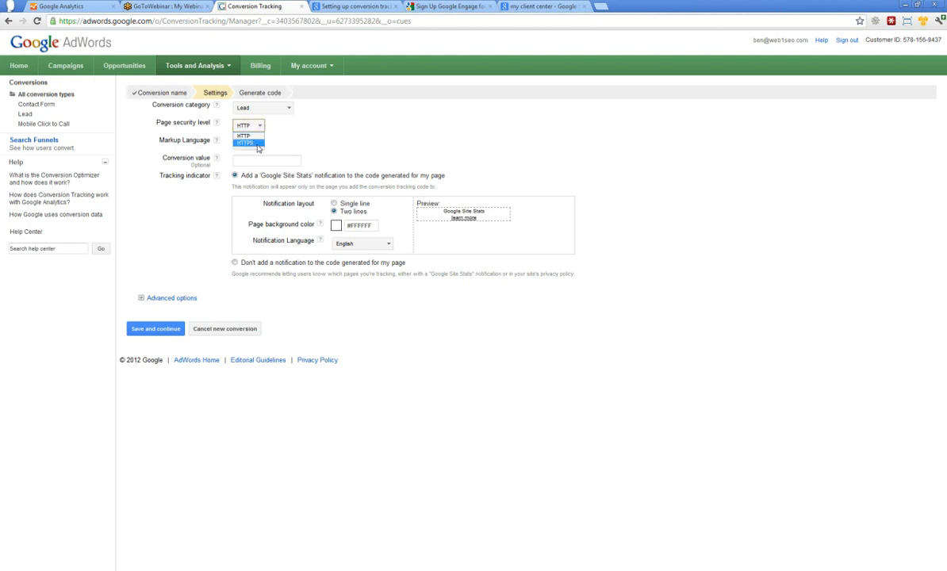
click(246, 135)
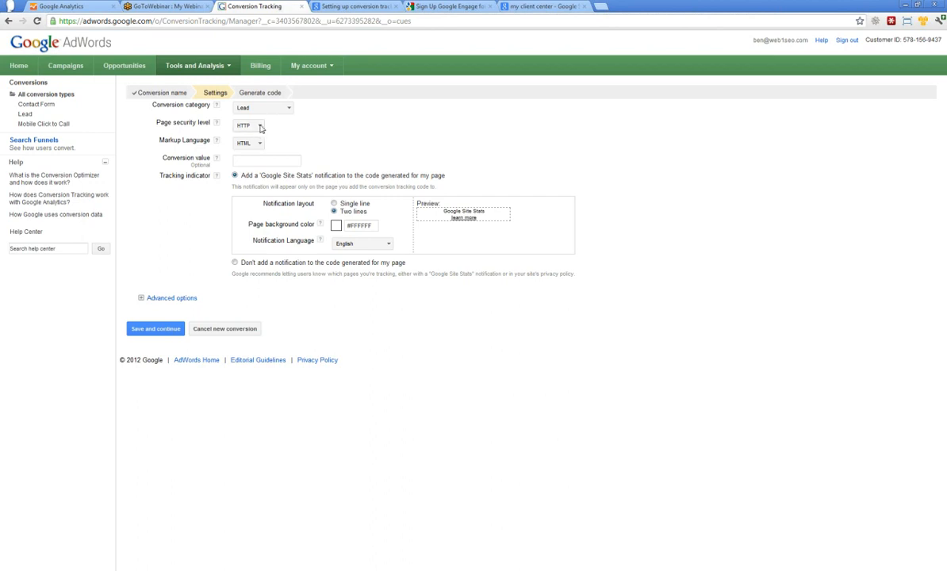
Set the Contact Form conversion's value to 10.00.
click(237, 161)
triple_click(176, 159)
double_click(175, 160)
click(359, 136)
click(284, 163)
text(10.00)
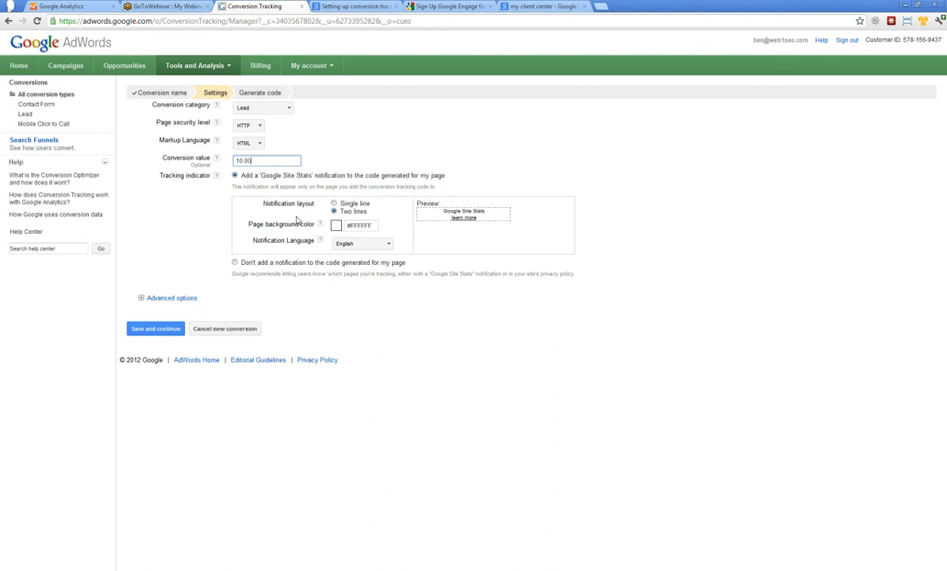
Choose not to add a notification to the generated code, check the advanced options, and save the conversion settings.
click(235, 261)
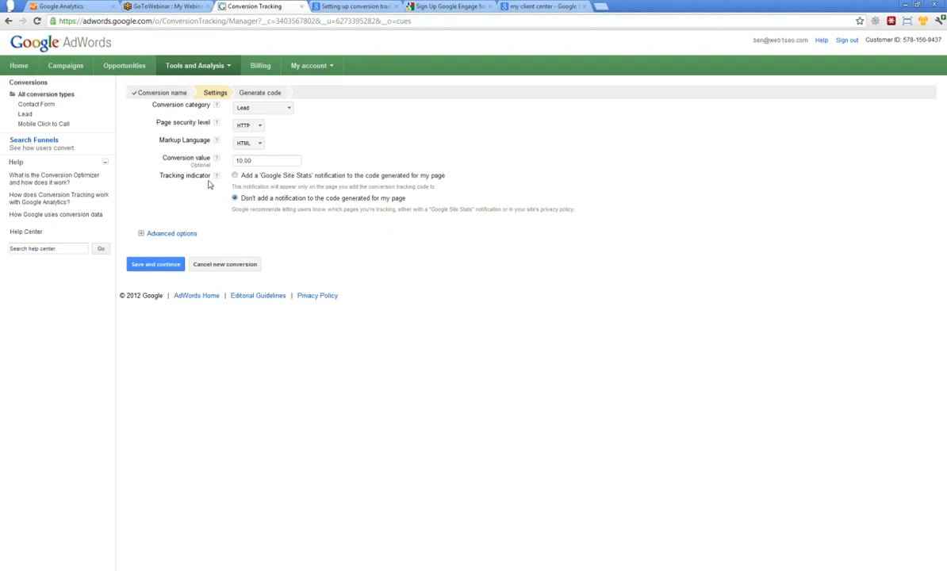
drag(577, 211, 537, 210)
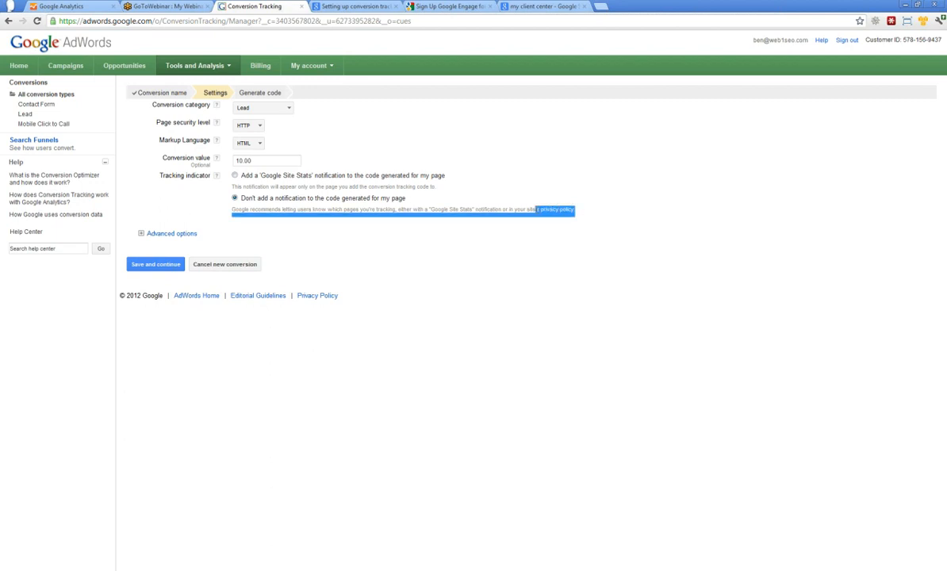
click(584, 233)
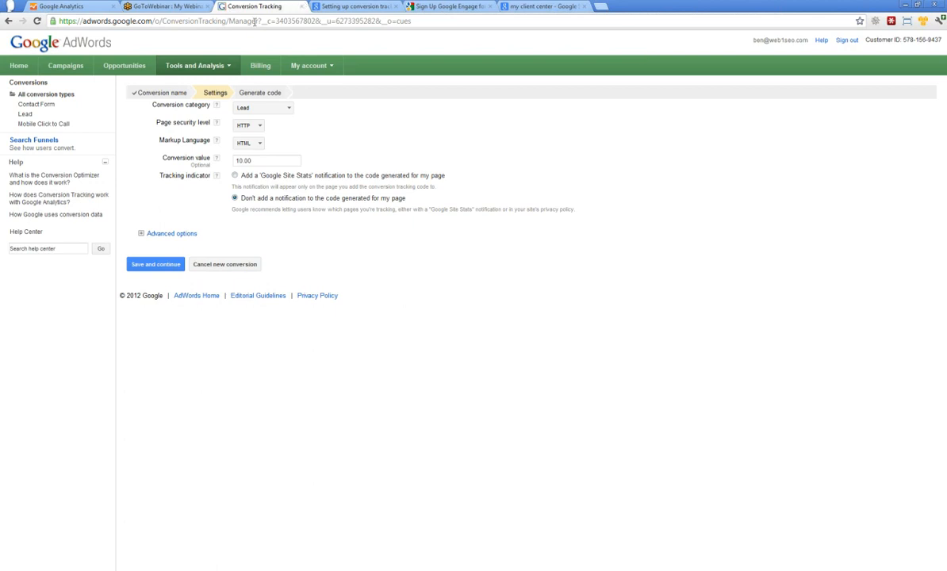
click(143, 233)
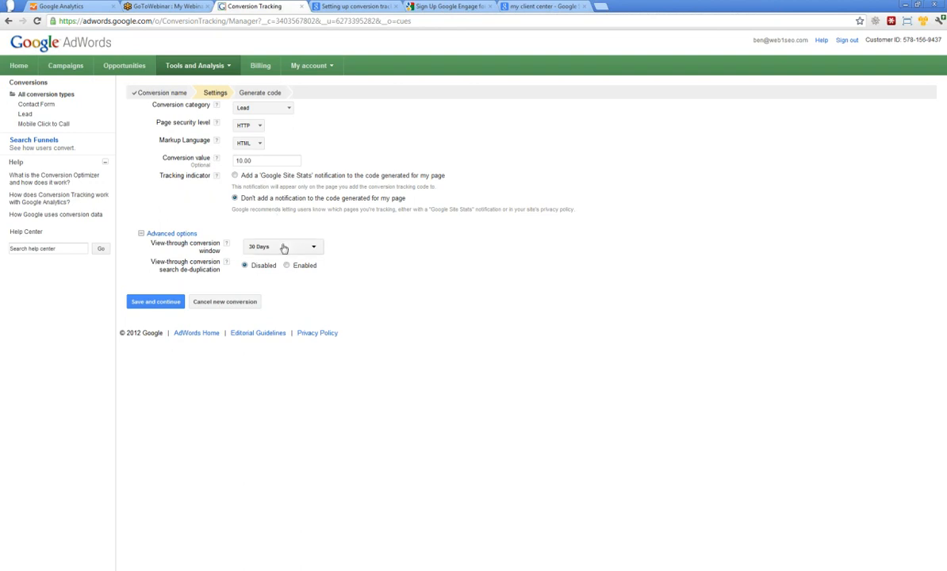
click(142, 233)
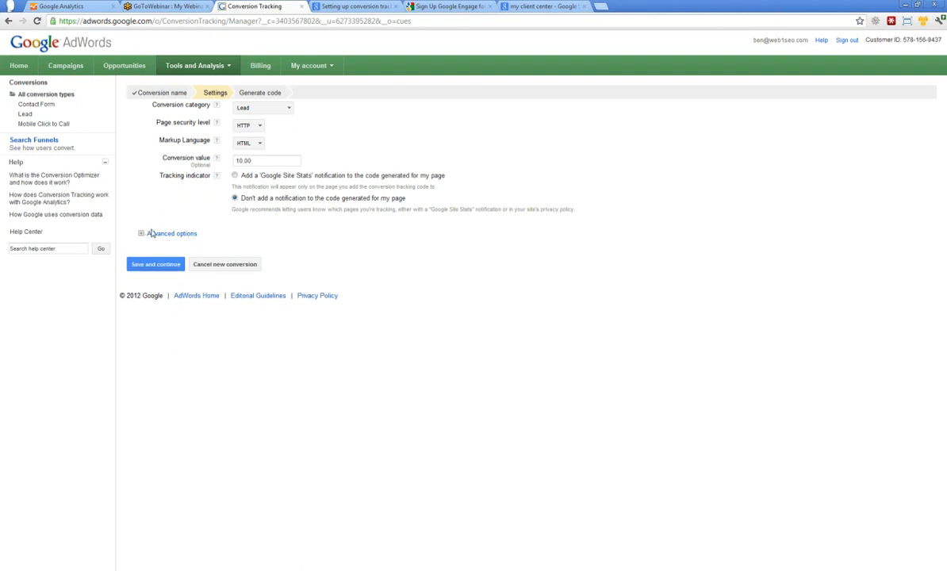
click(154, 263)
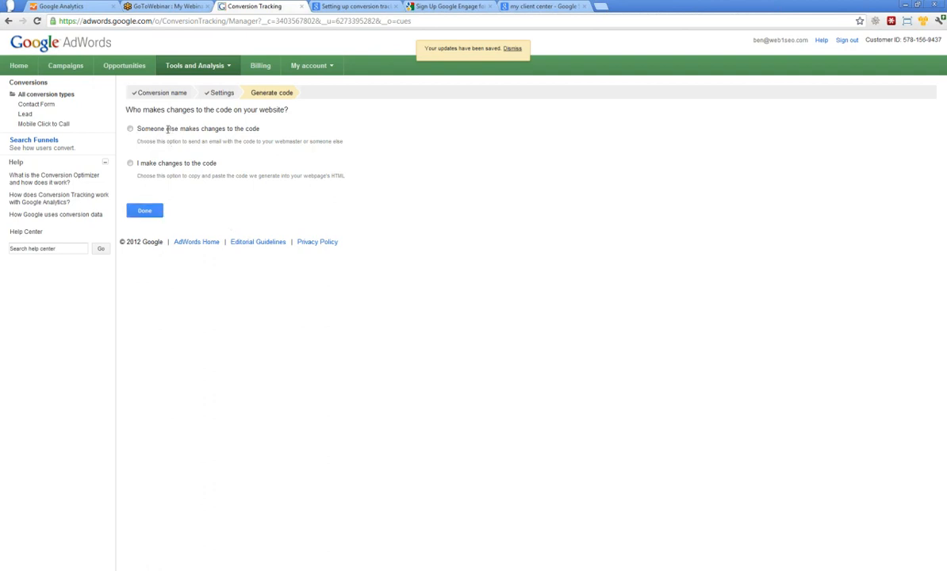
Review the option of e-mailing the tracking code to someone else, and choose "I make changes to the code" instead.
drag(138, 127, 259, 130)
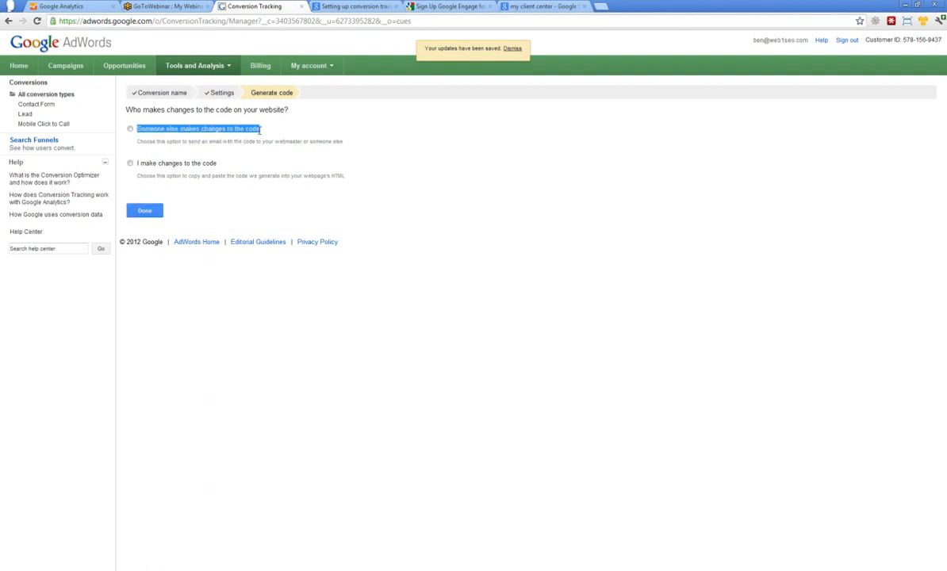
click(130, 128)
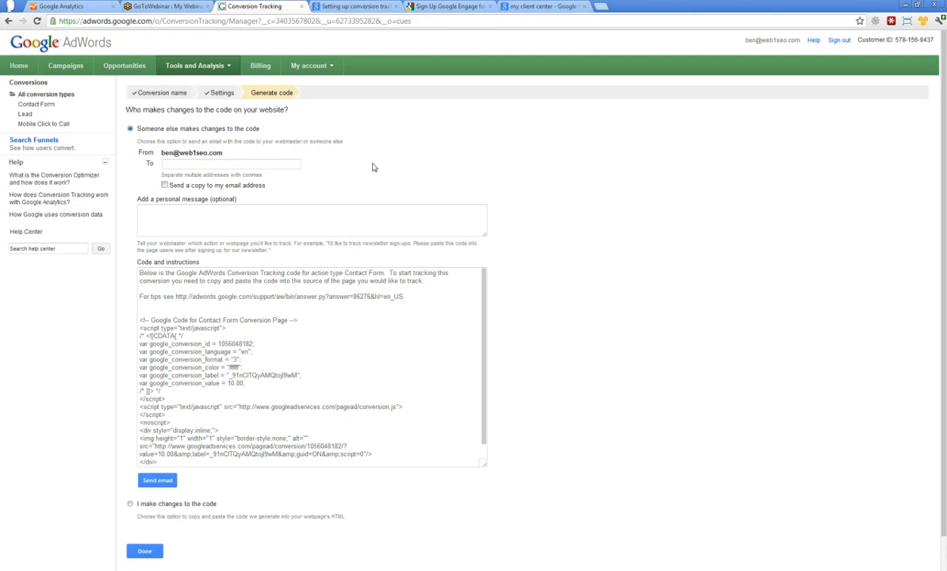
scroll(347, 173, down, 1)
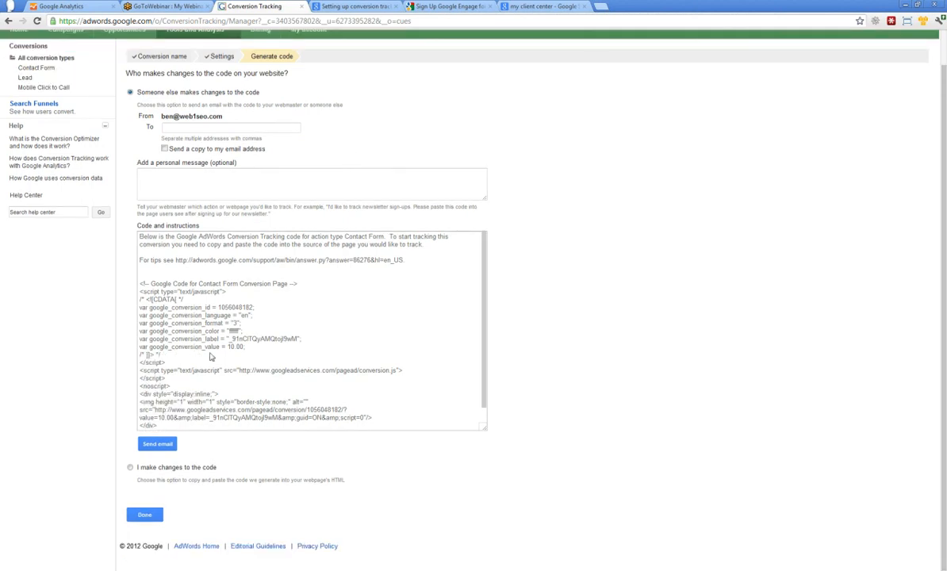
click(130, 467)
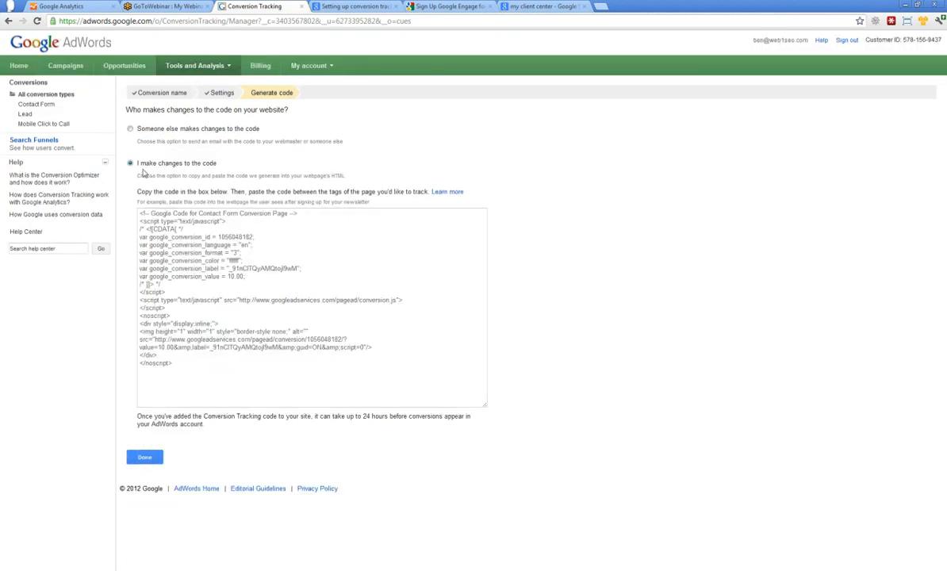
Examine the generated Contact Form tracking code, highlighting the google_conversion_value line and its value.
click(194, 345)
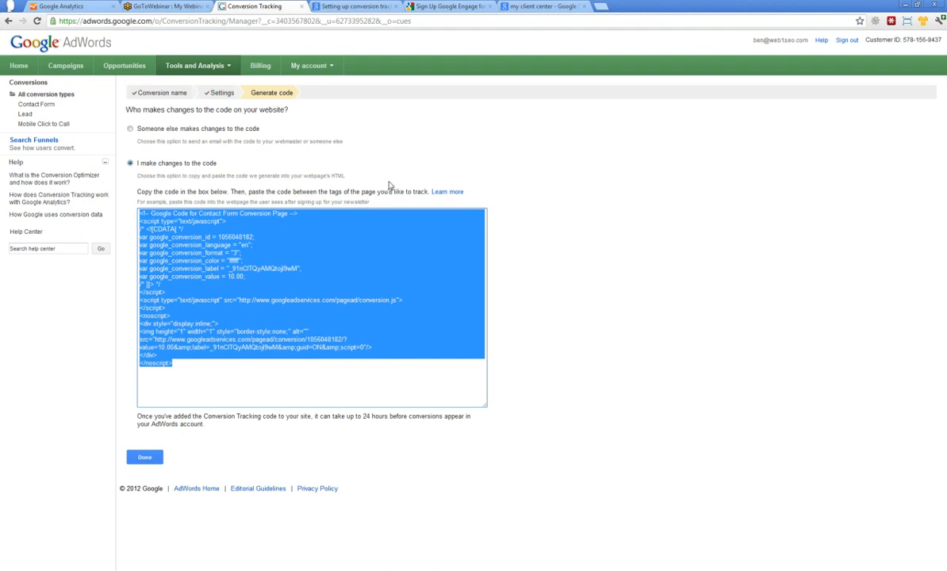
click(538, 399)
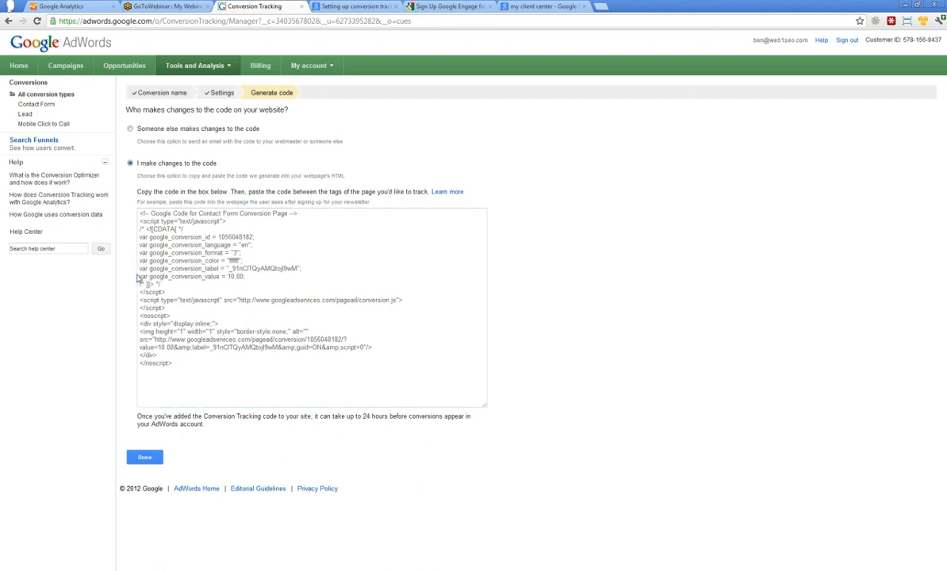
drag(141, 276, 244, 277)
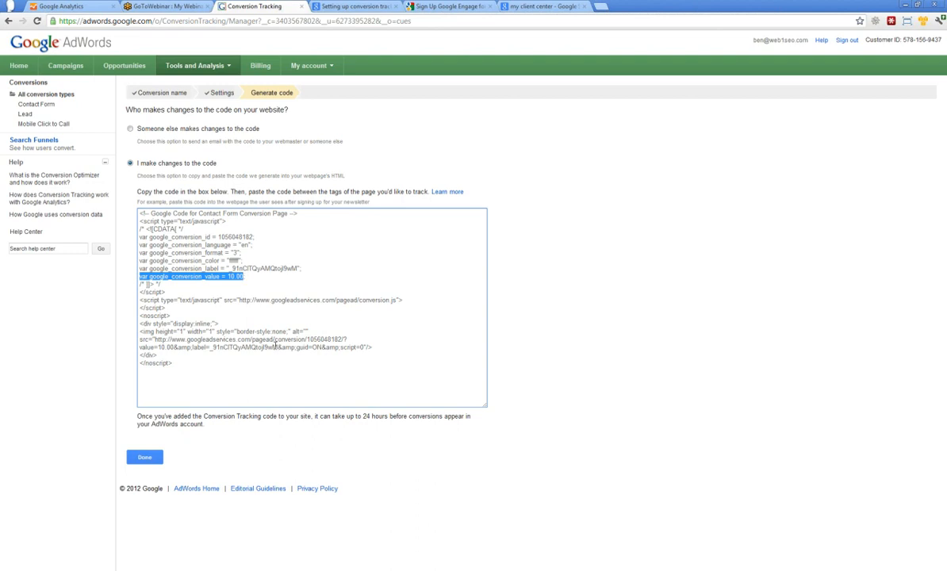
drag(229, 277, 240, 278)
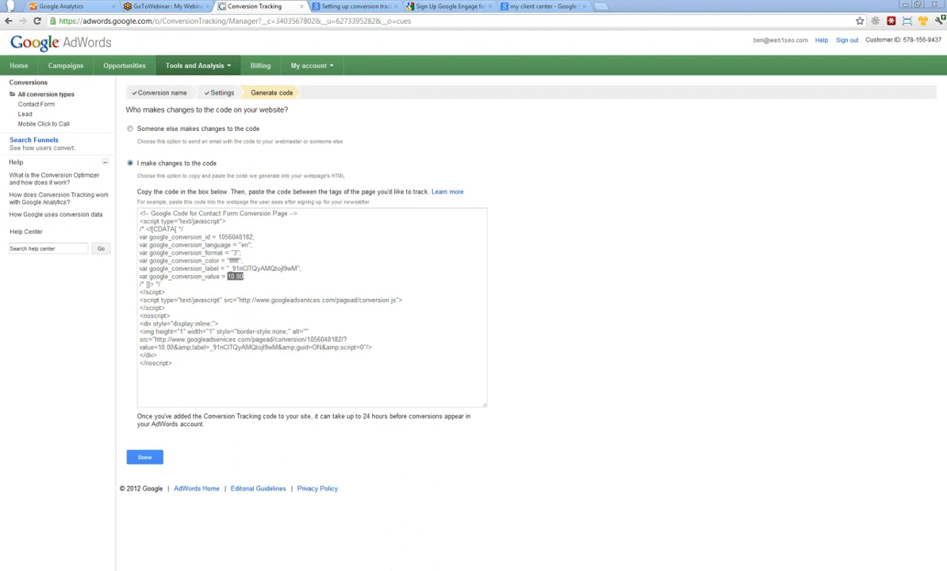
Create another conversion with the location Call, name it Mobile Click to Call2, and continue to its settings.
click(225, 66)
click(189, 98)
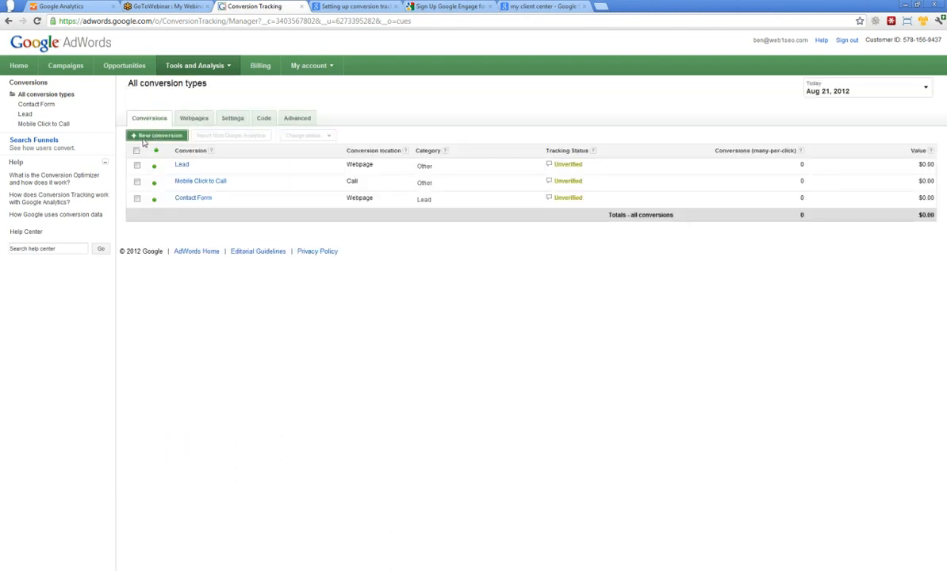
click(145, 138)
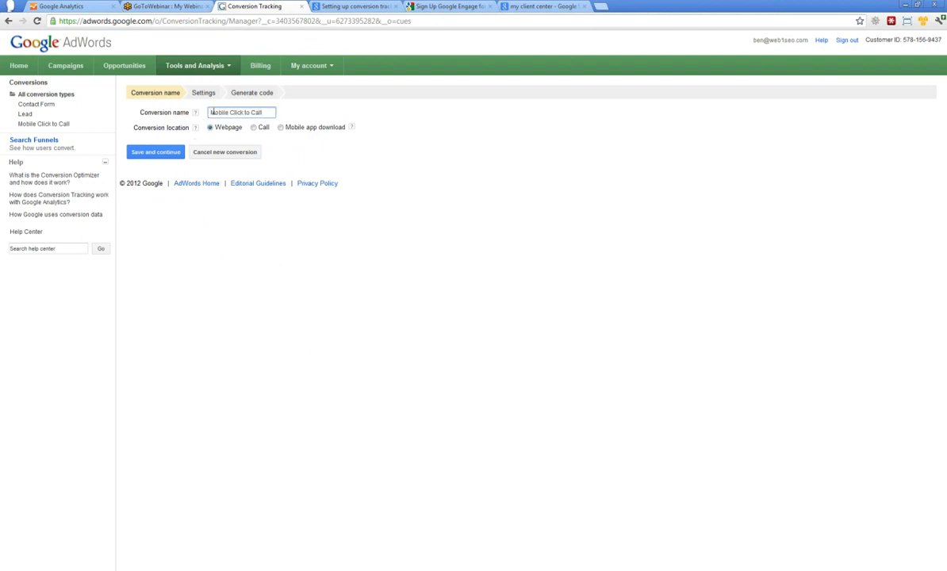
click(254, 127)
click(149, 152)
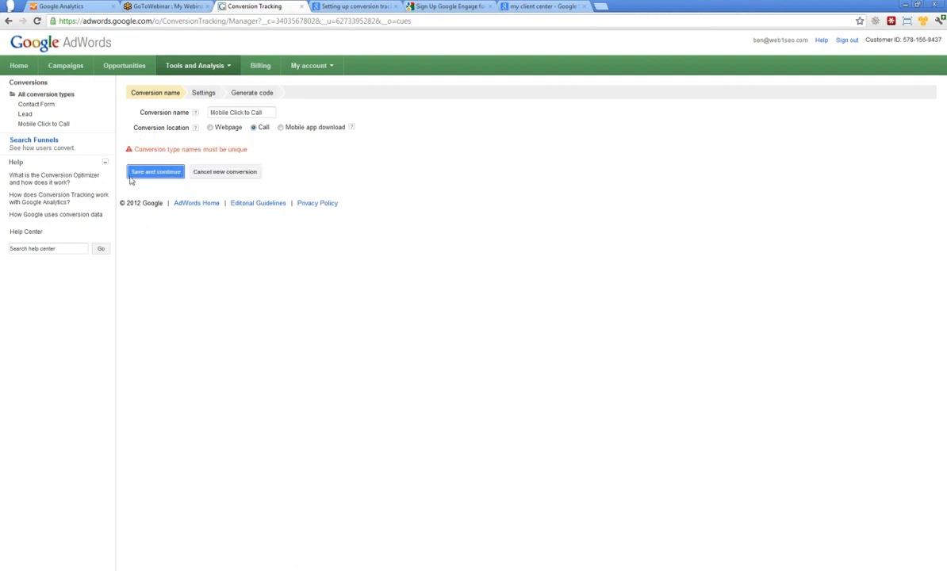
click(268, 113)
text(2)
click(157, 177)
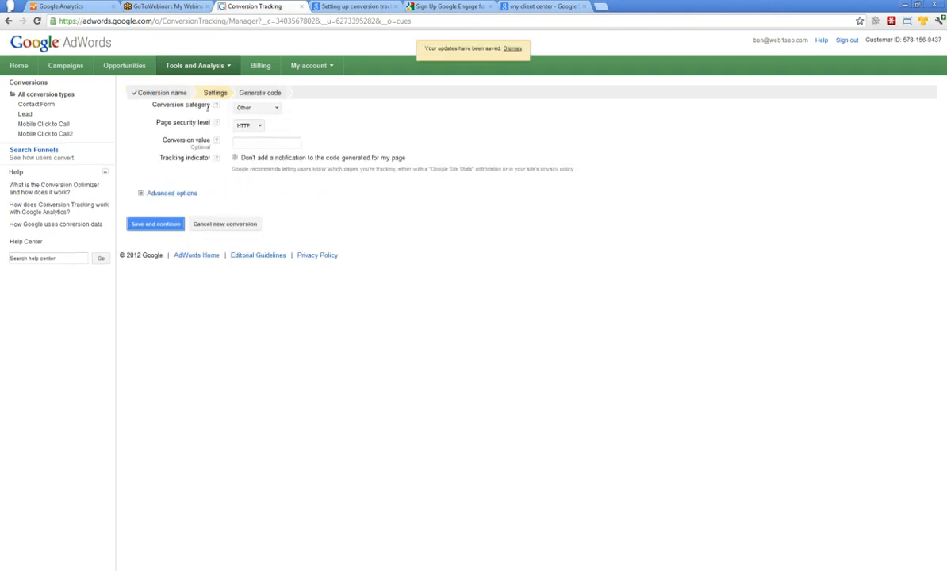
Keep the conversion category as Other, set the conversion value to 20.00, check the advanced options, and save the settings.
click(275, 108)
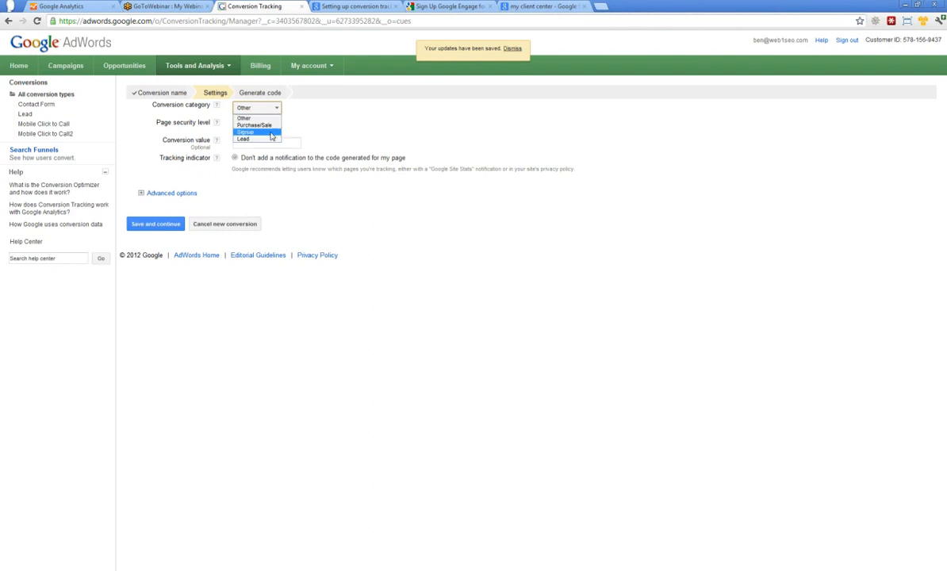
click(258, 117)
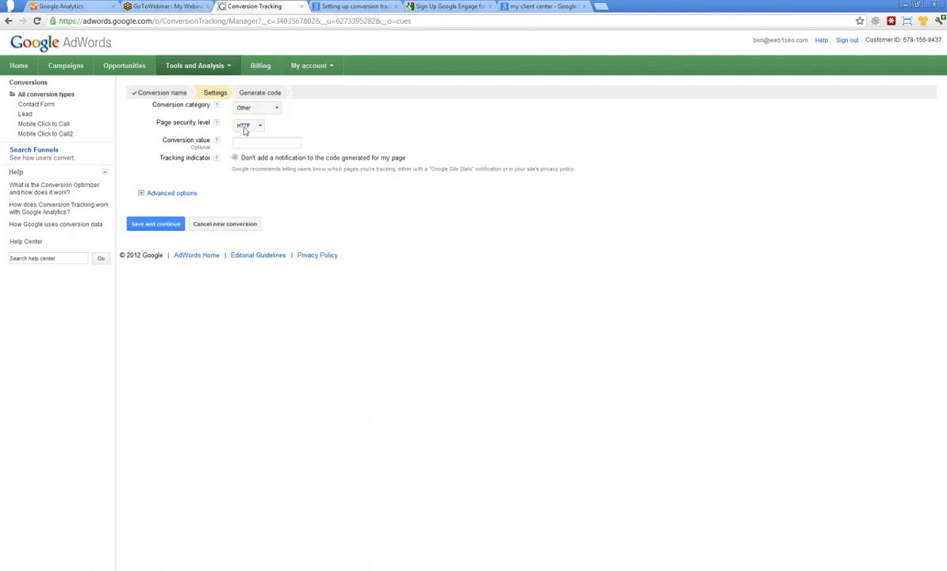
click(241, 143)
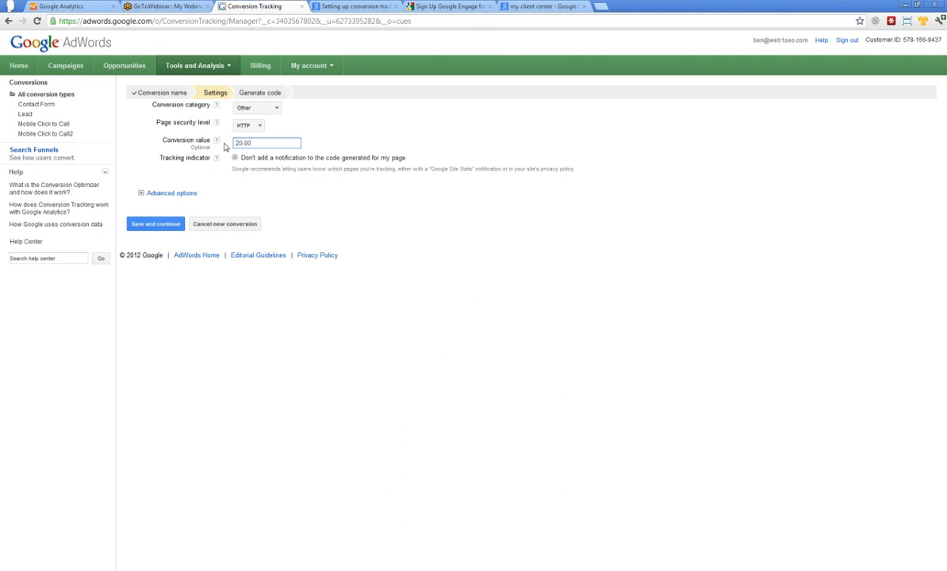
click(140, 193)
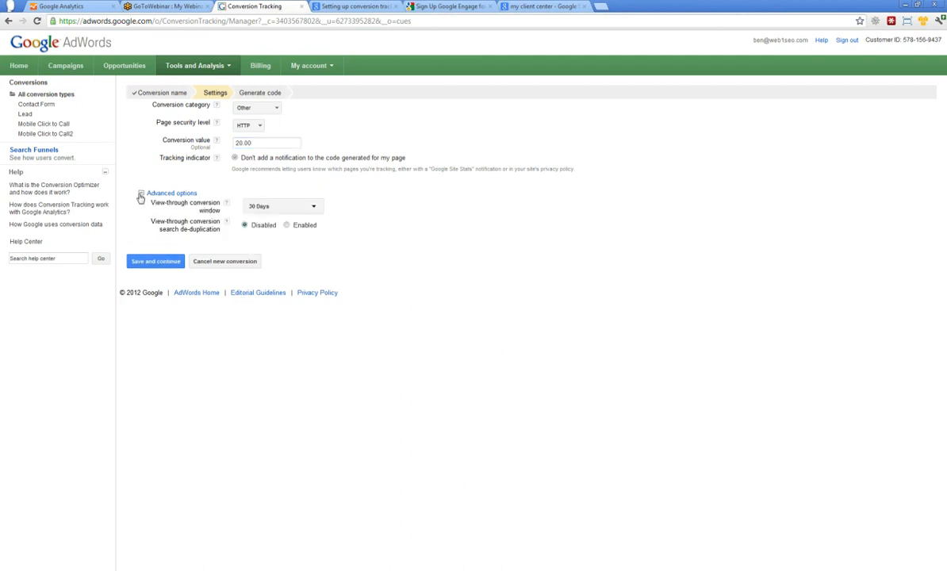
click(141, 193)
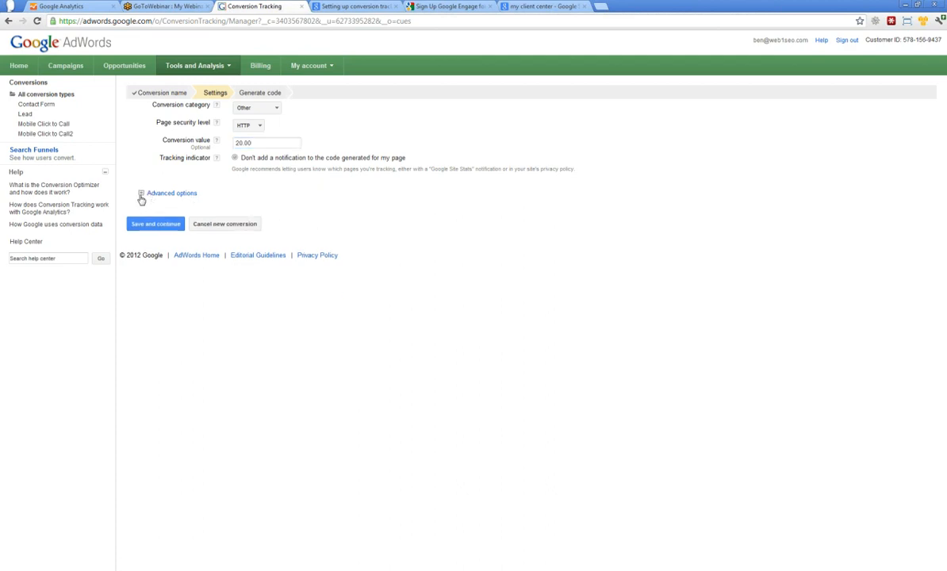
click(148, 224)
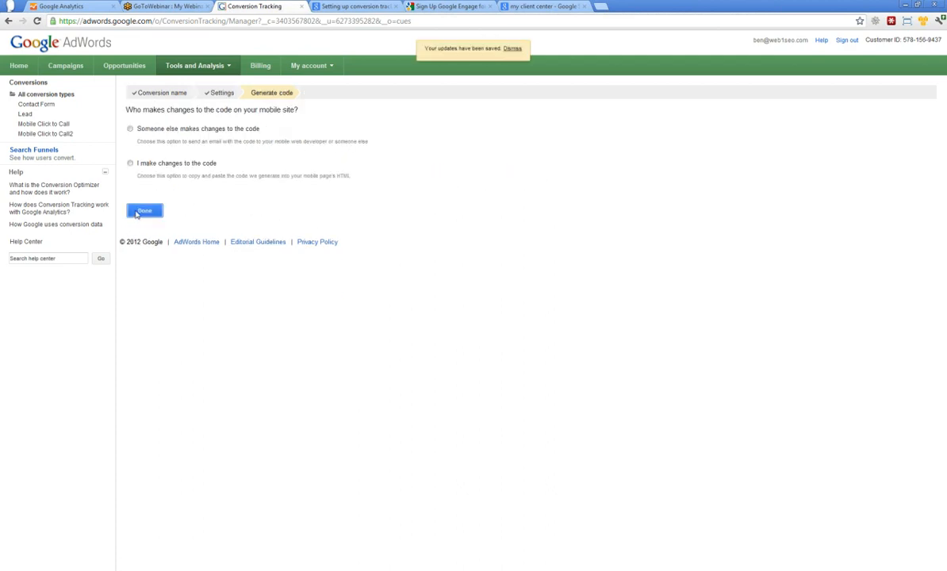
Choose "I make changes to the code" and highlight the whole generated Mobile Click to Call2 snippet for review.
click(130, 162)
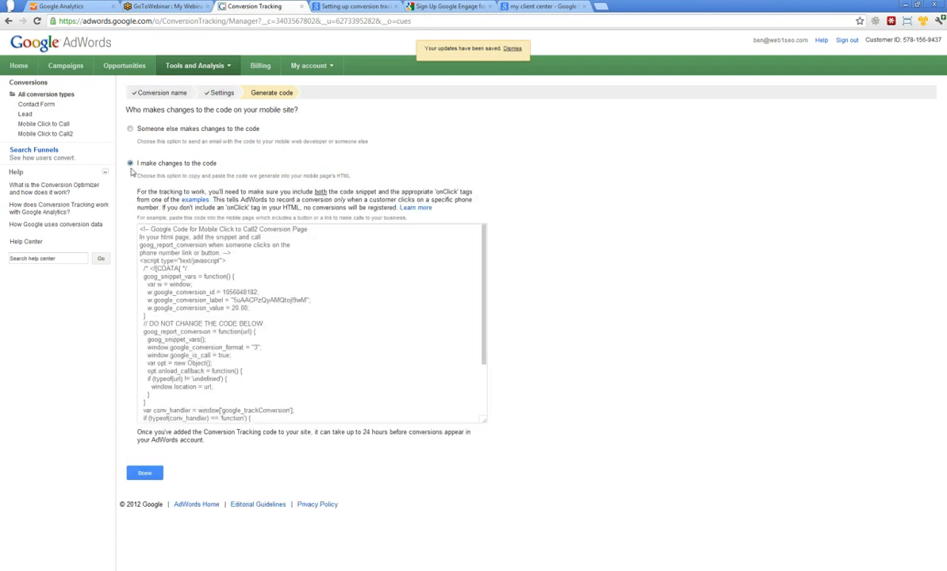
click(323, 320)
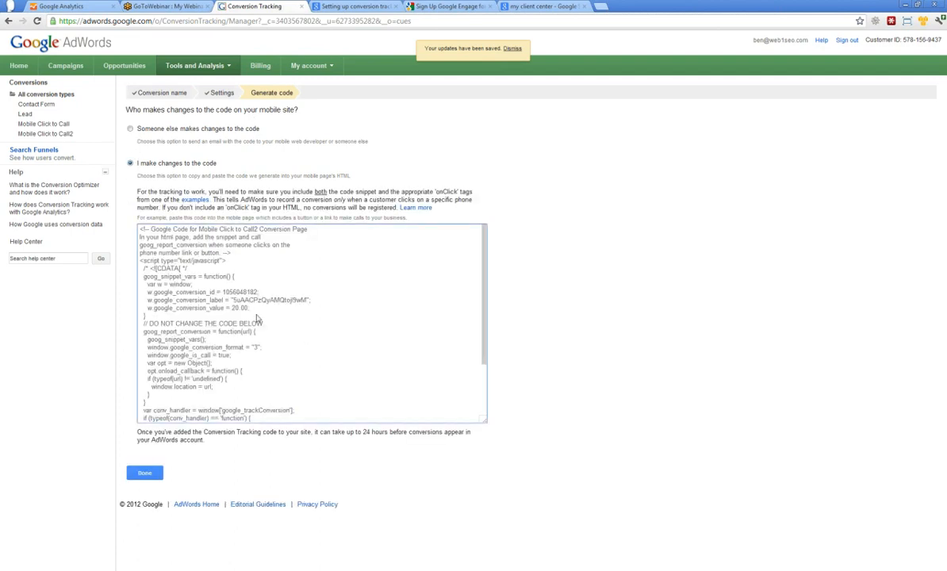
drag(140, 233, 324, 418)
scroll(313, 376, up, 2)
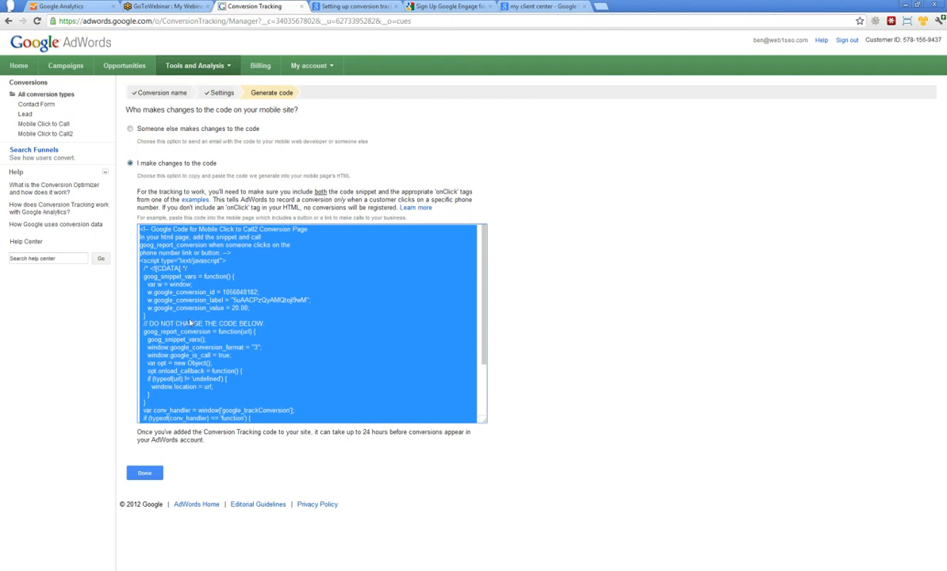
click(339, 273)
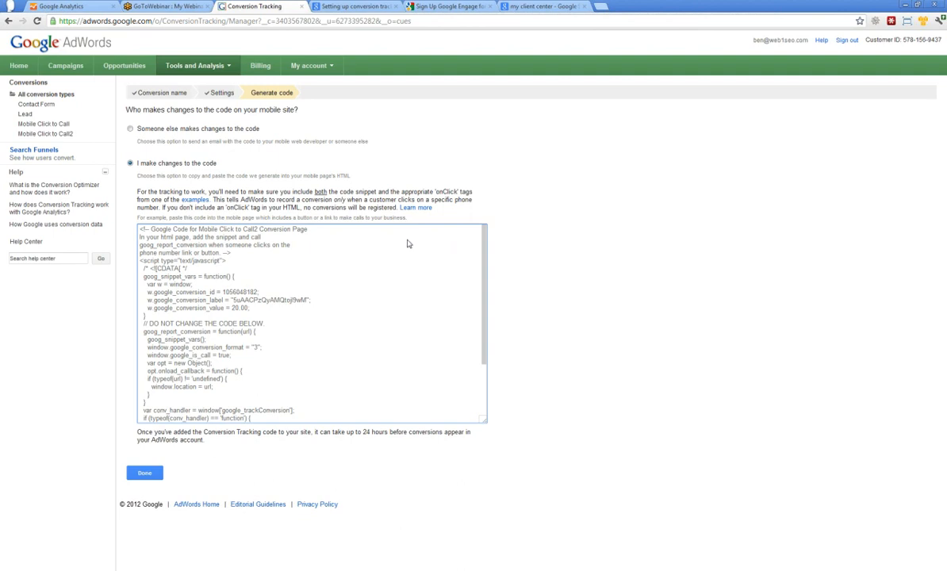
Open the onClick examples help article and expand the mobile phone number instructions for getting the snippet and applying it with correct HTML.
click(192, 203)
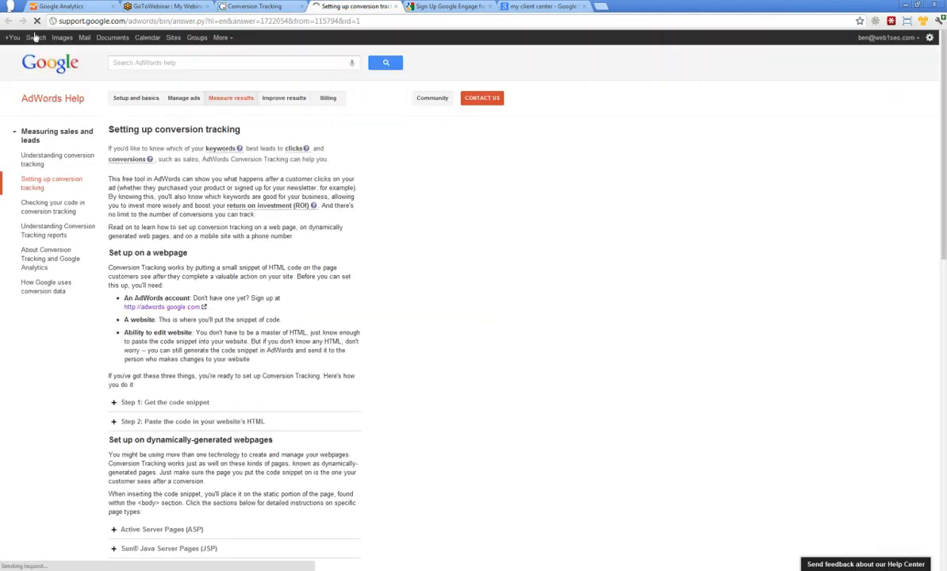
scroll(266, 318, down, 10)
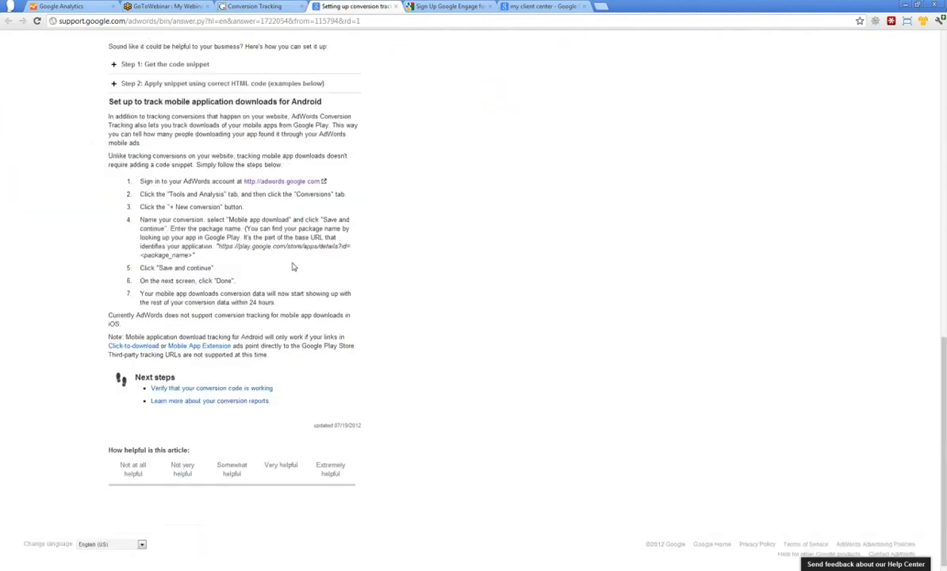
scroll(208, 249, up, 4)
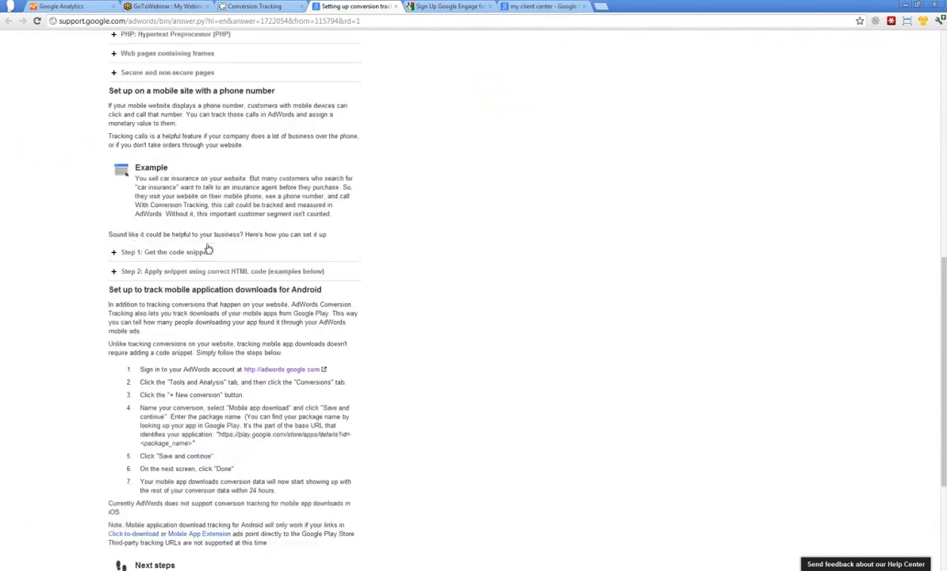
click(116, 251)
scroll(369, 225, down, 1)
scroll(353, 234, down, 1)
scroll(349, 239, up, 3)
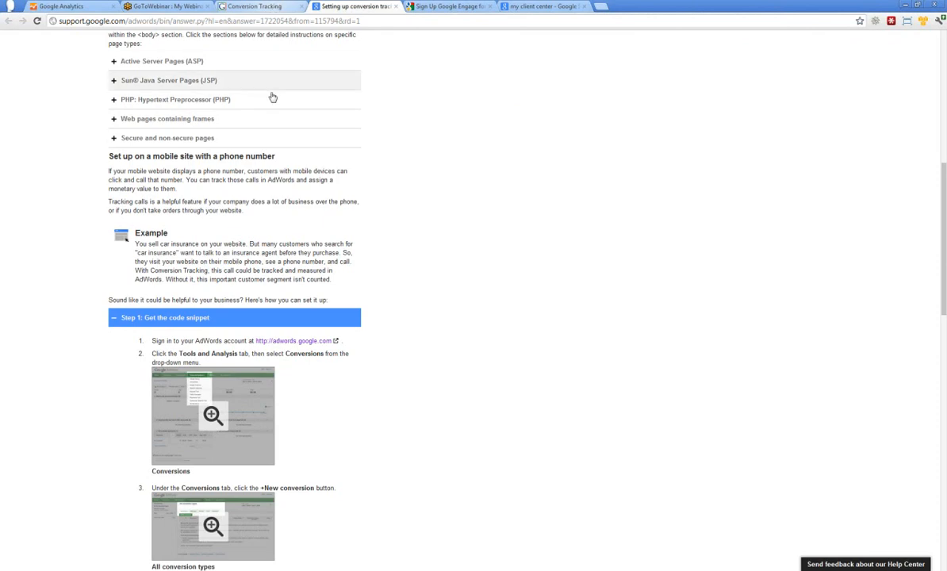
click(113, 317)
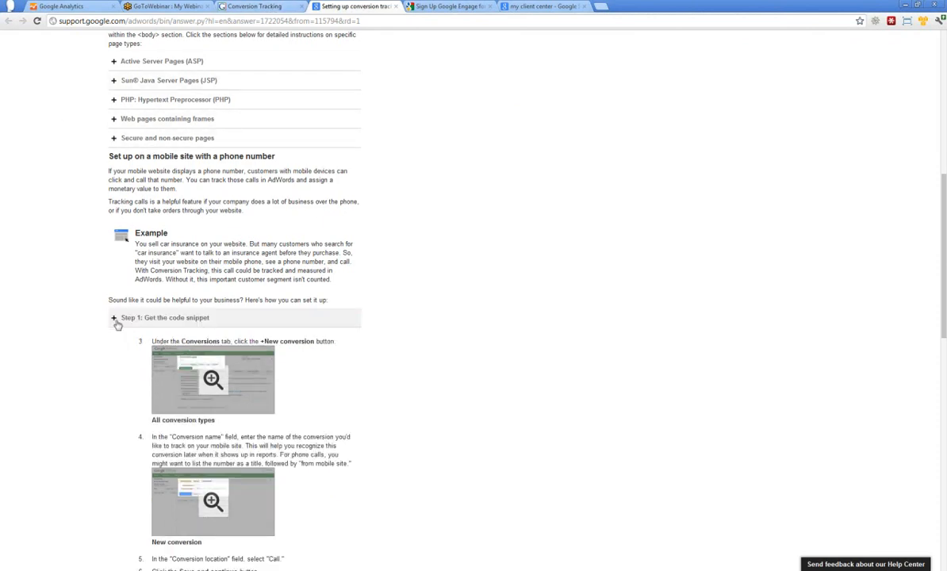
click(111, 336)
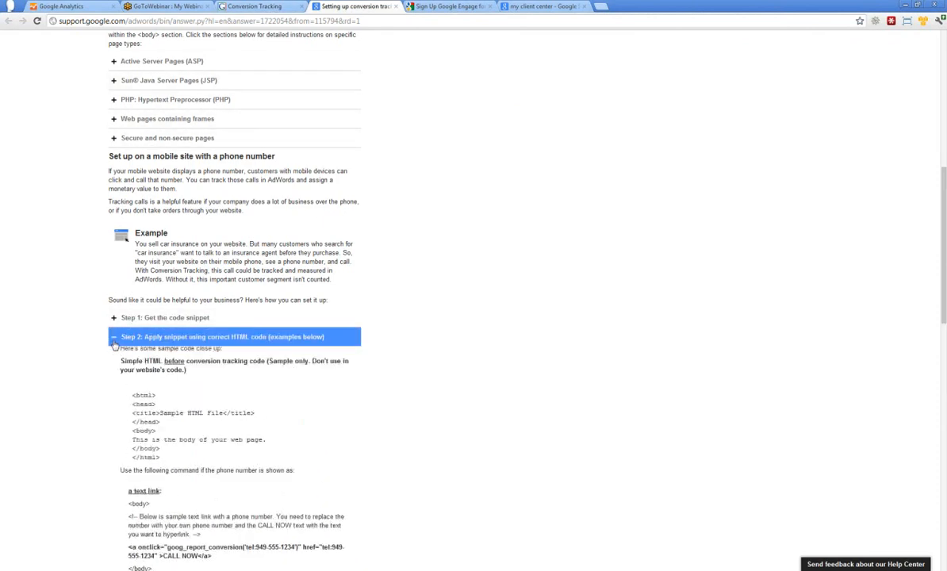
scroll(109, 346, down, 4)
scroll(108, 346, down, 2)
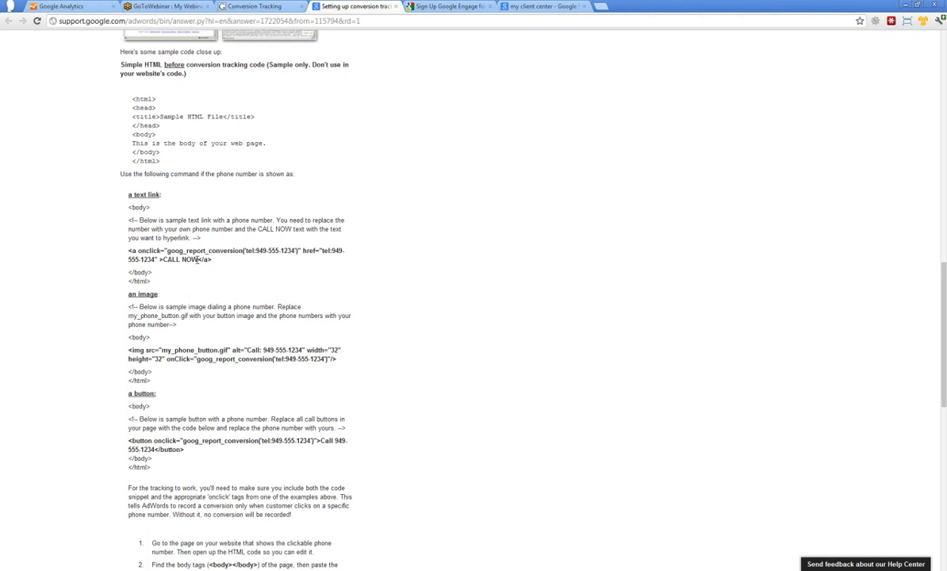
Examine the sample HTML for phone numbers shown as a text link or image, highlighting the link code and the image's onClick attribute.
drag(212, 260, 131, 251)
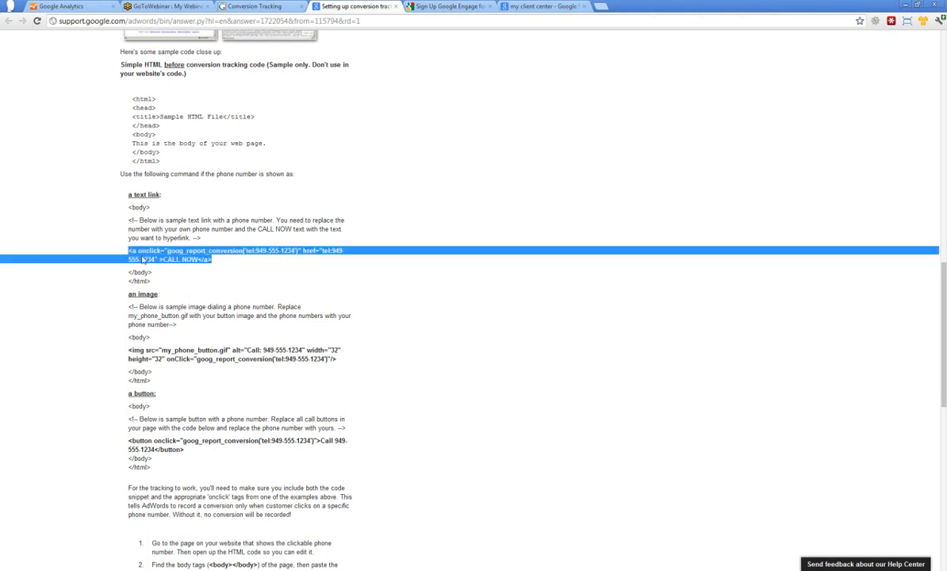
click(247, 276)
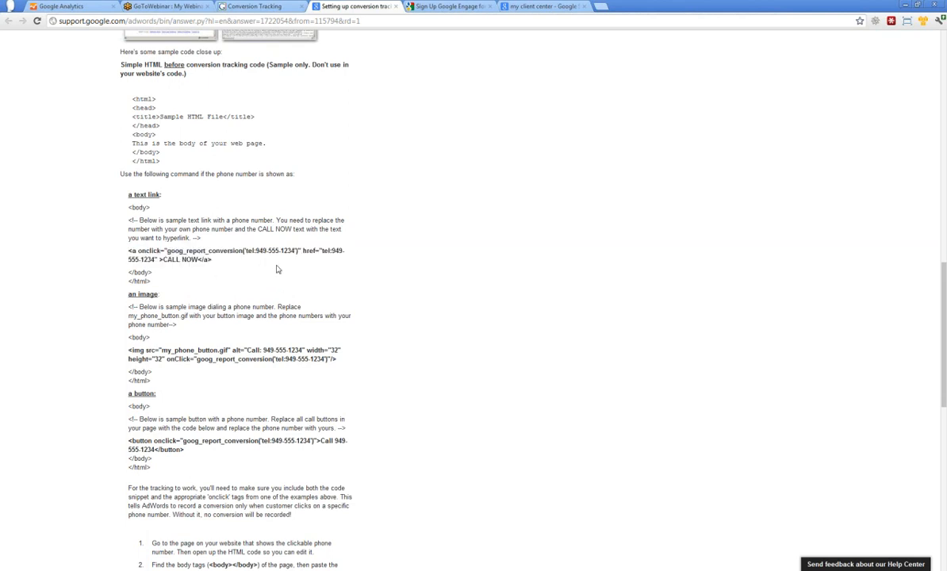
scroll(275, 274, down, 1)
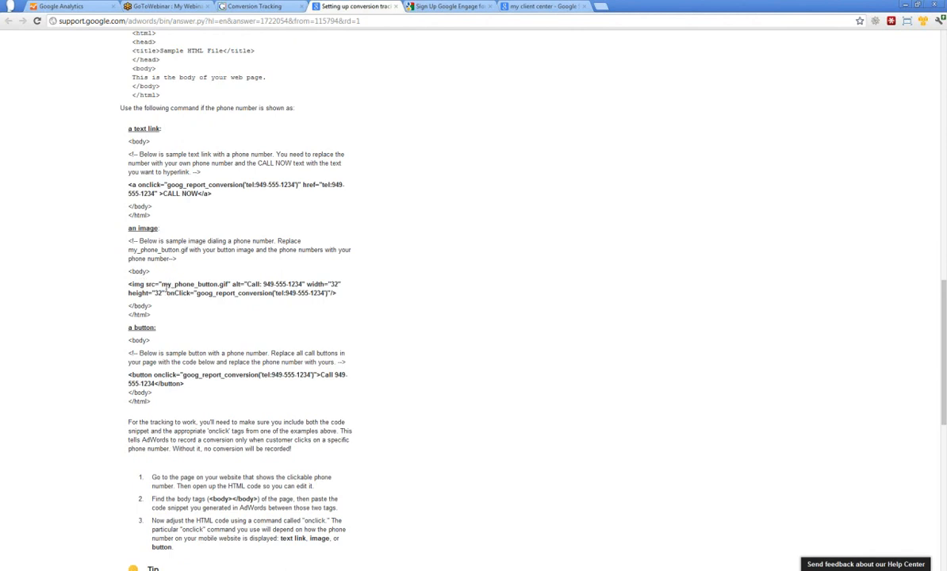
drag(130, 283, 261, 275)
click(265, 257)
drag(168, 292, 331, 296)
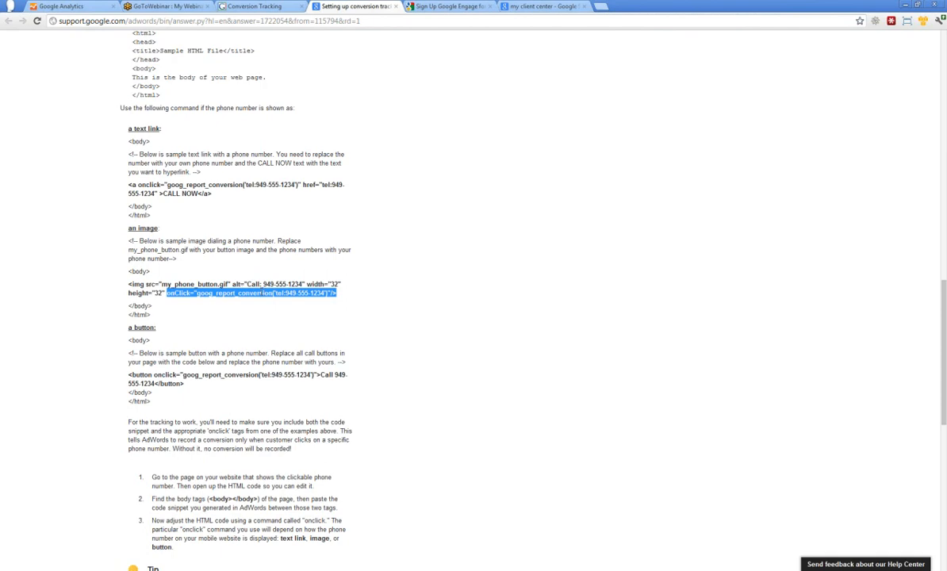
Highlight the goog_report_conversion function in the generated call-tracking code and compare it with the help article's onClick samples.
scroll(333, 270, up, 3)
click(241, 6)
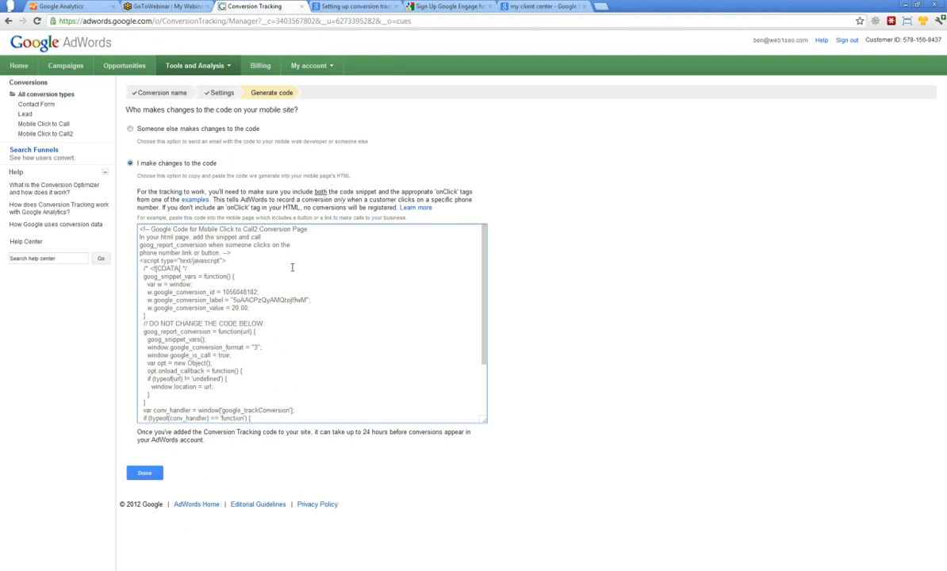
drag(143, 332, 206, 328)
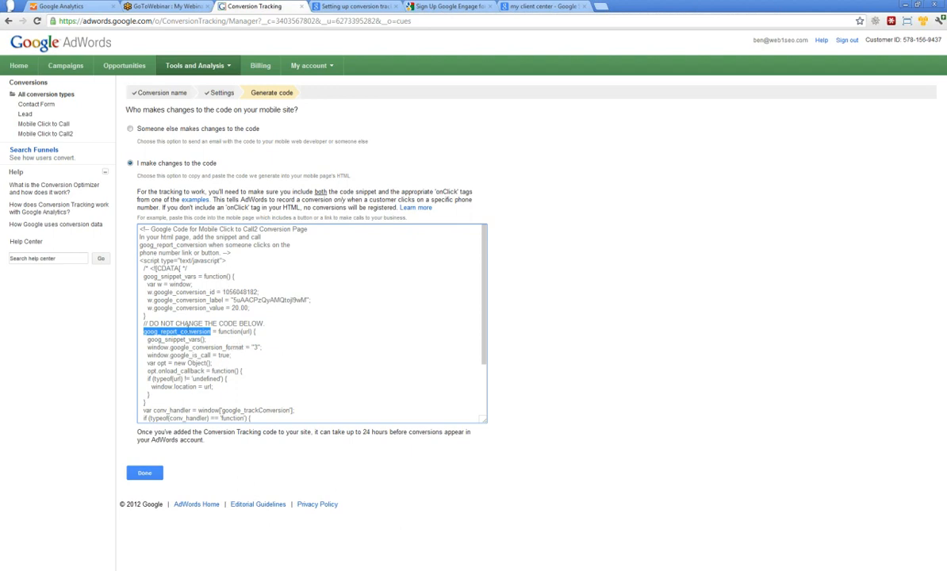
key(ctrl+Tab)
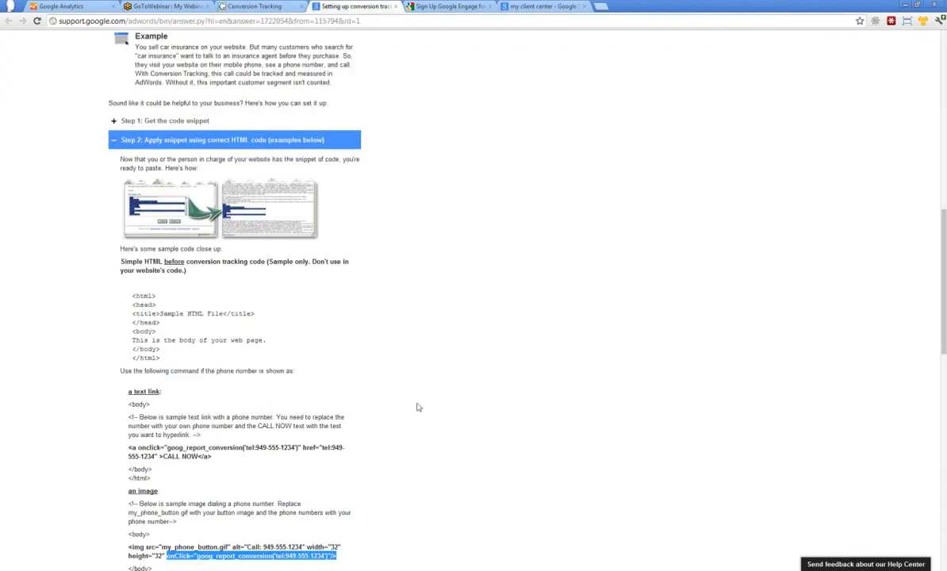
scroll(373, 420, down, 2)
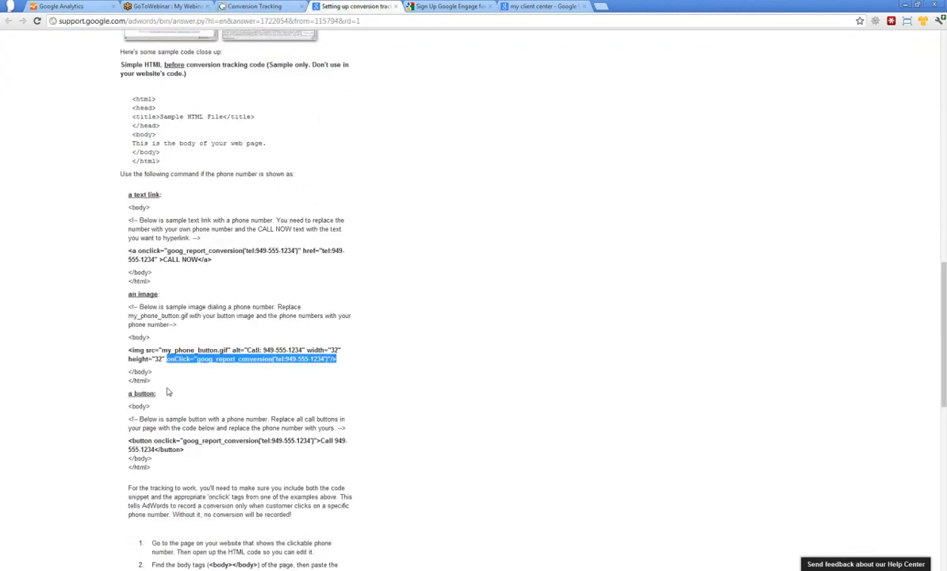
click(287, 377)
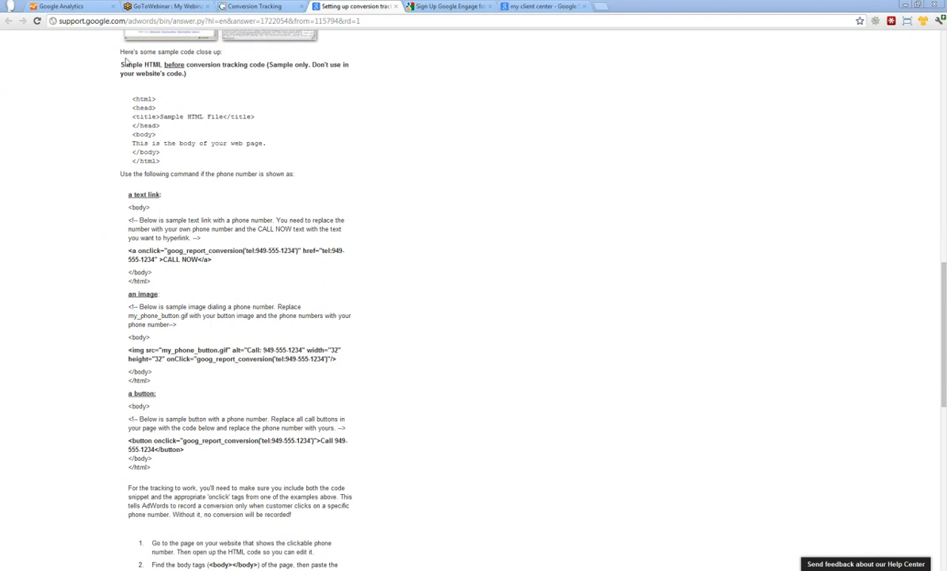
Start signing in to Google Engage for Agencies, decline access for the current Google account, and sign out of that account.
click(420, 7)
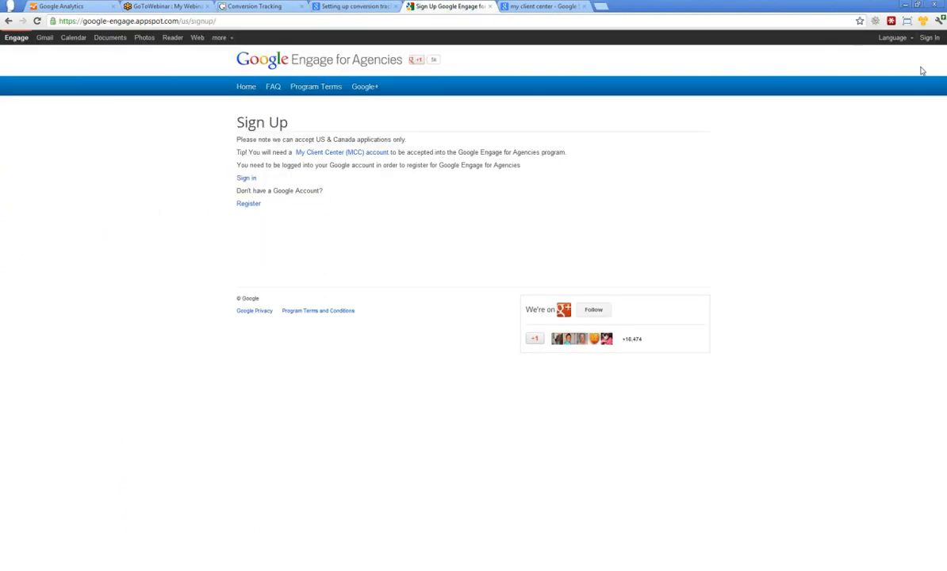
click(927, 37)
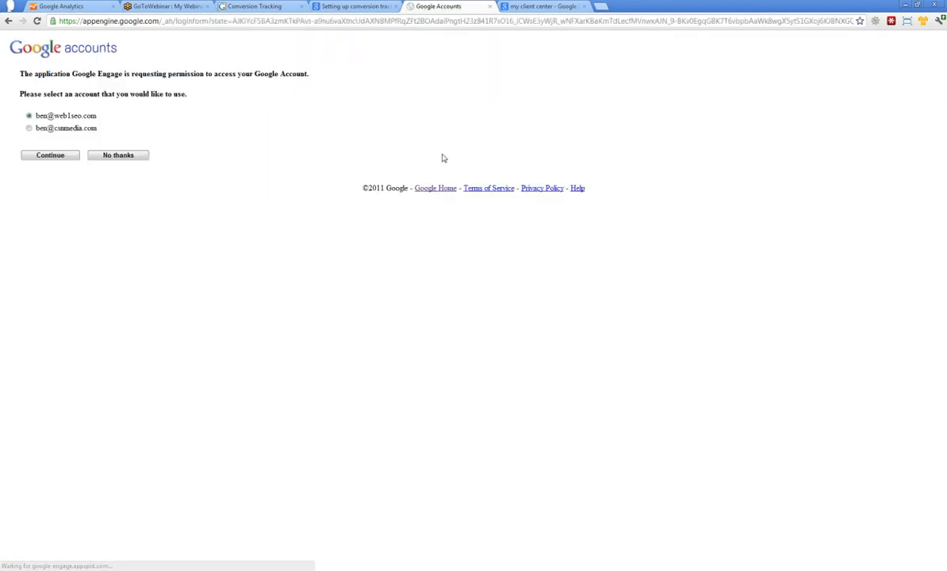
click(112, 157)
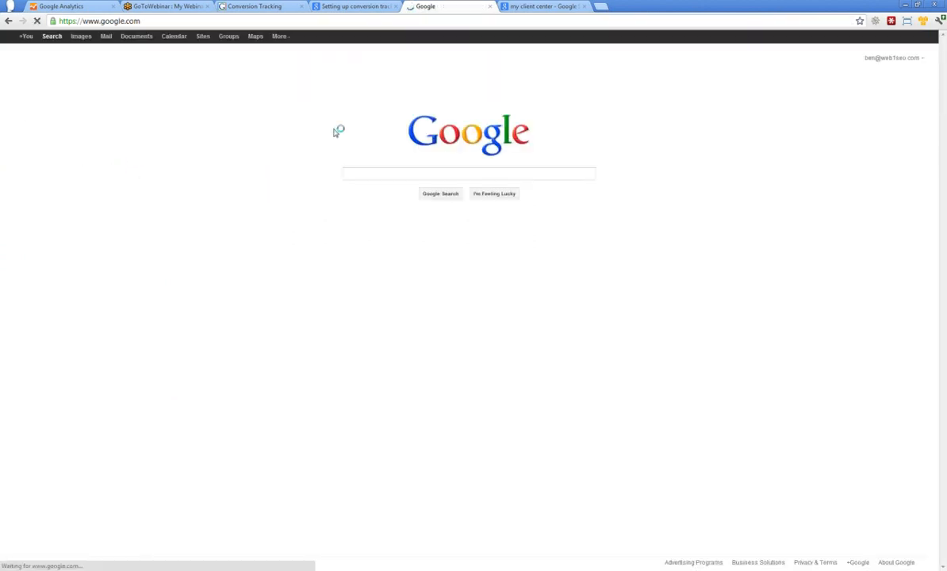
click(894, 60)
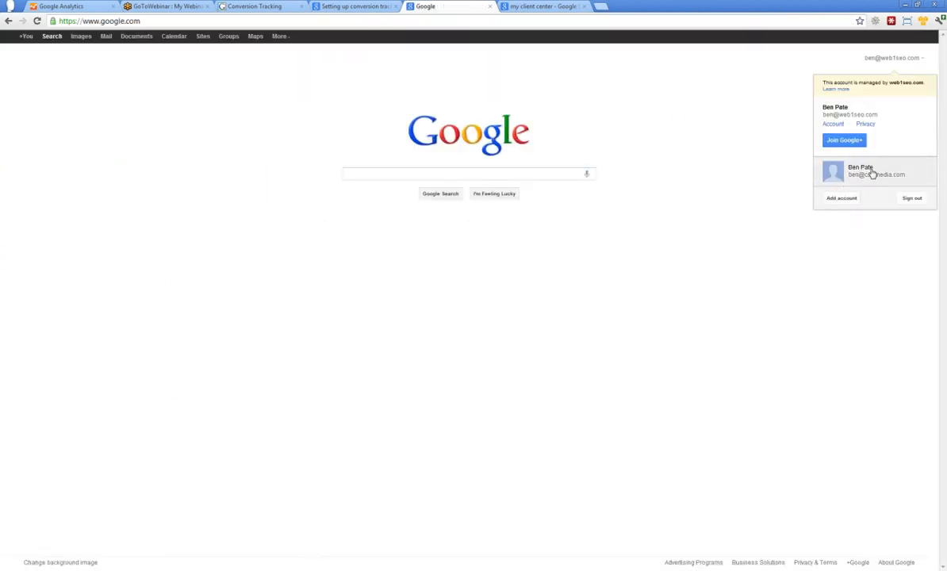
click(912, 199)
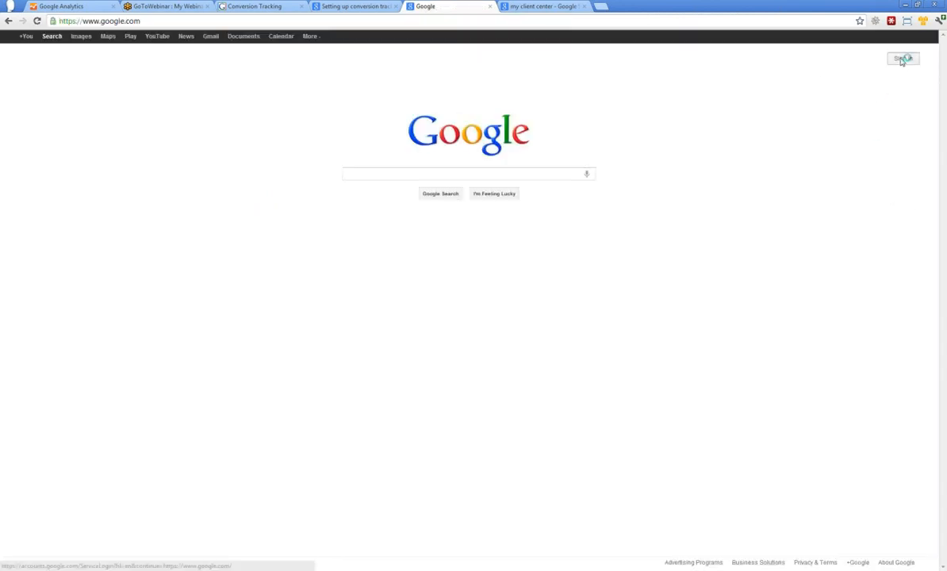
Sign in to Google with the clients account, entering its e-mail address and the account password.
click(902, 59)
drag(657, 142, 443, 126)
text(clien)
key(Down)
key(Tab)
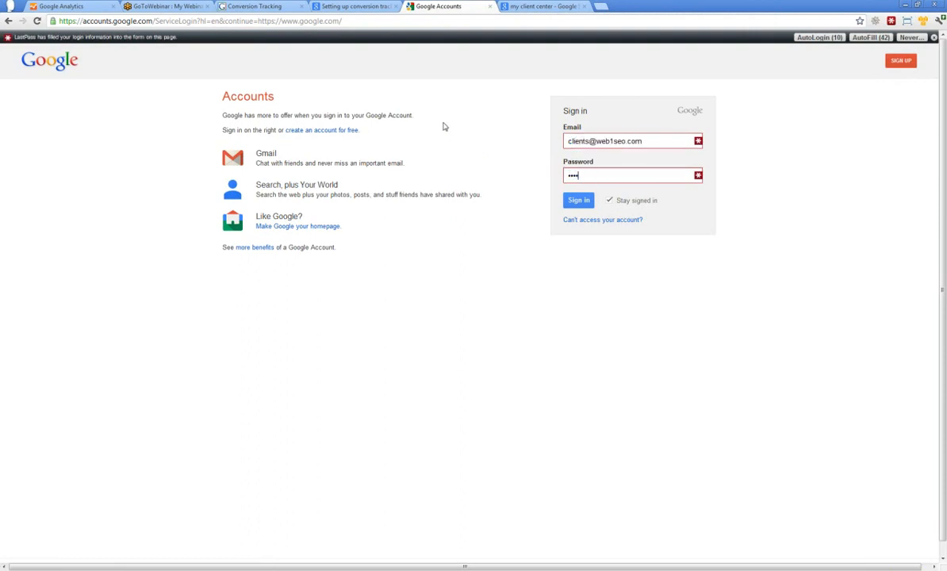
key(Return)
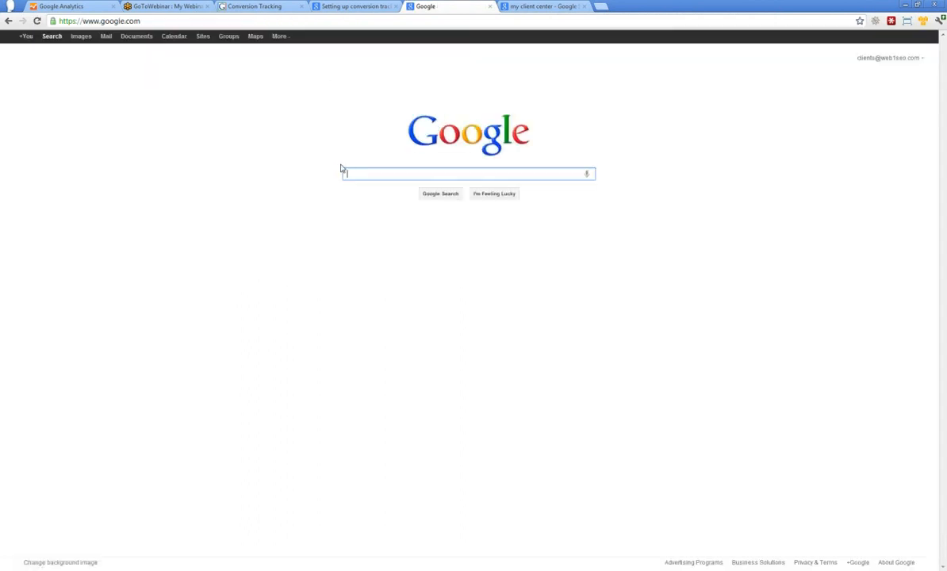
Search Google for "google engage" and open the Engage for Agencies – Google Ads result.
text(google engage)
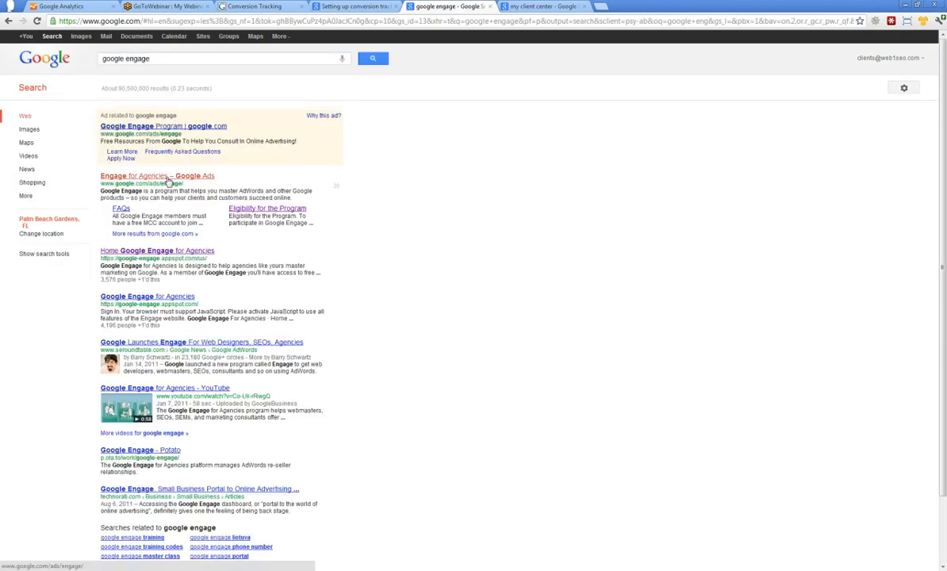
click(152, 175)
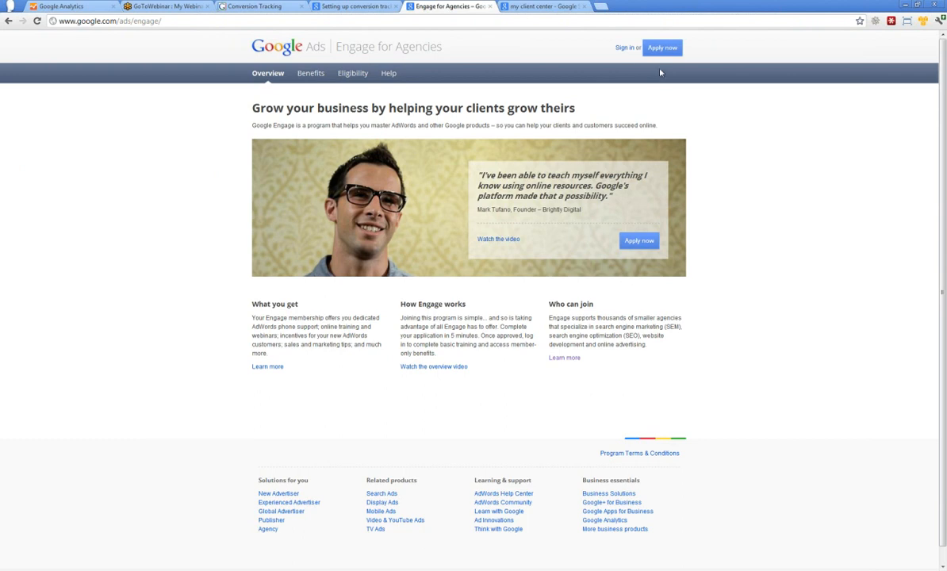
Sign in to Google Engage for Agencies and look over the account's home dashboard and coupons page.
click(625, 49)
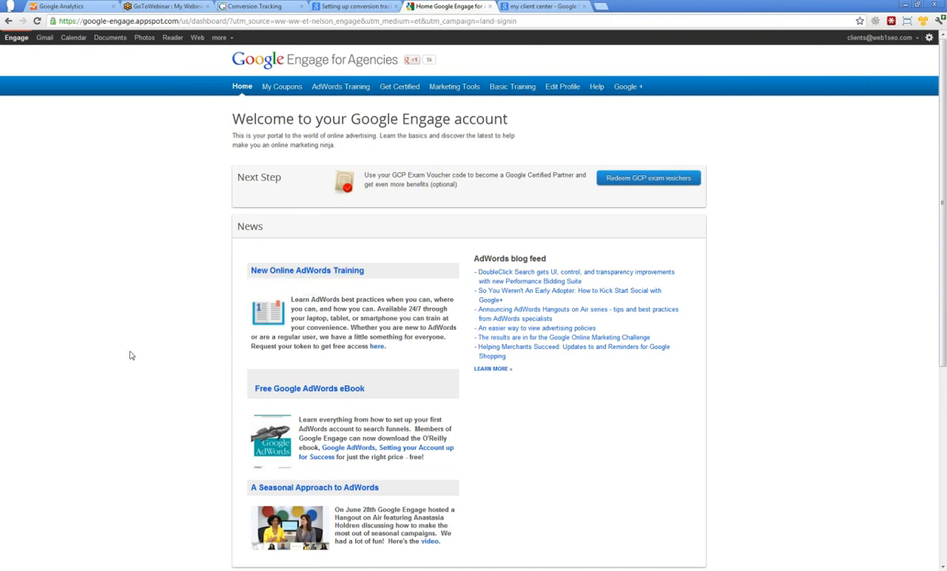
scroll(131, 355, down, 2)
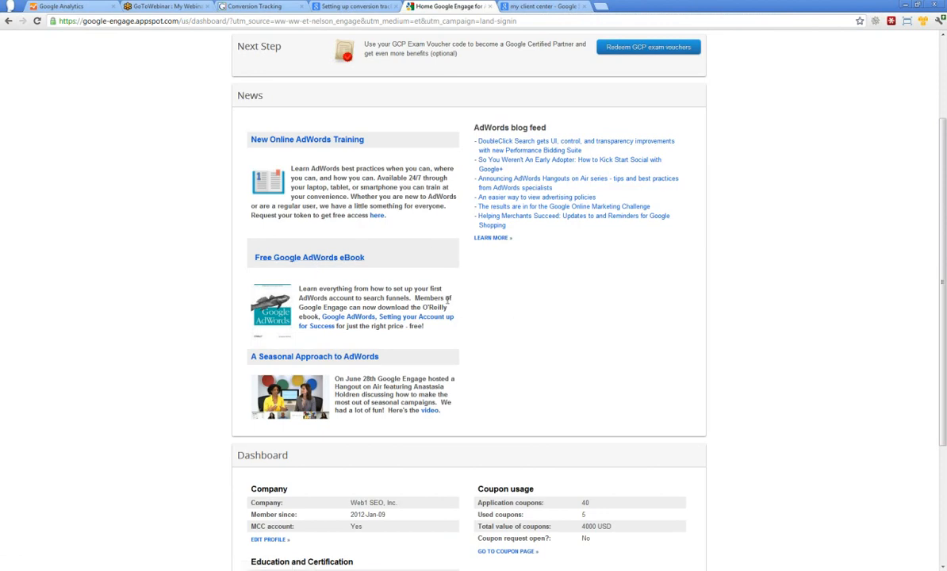
scroll(535, 302, up, 2)
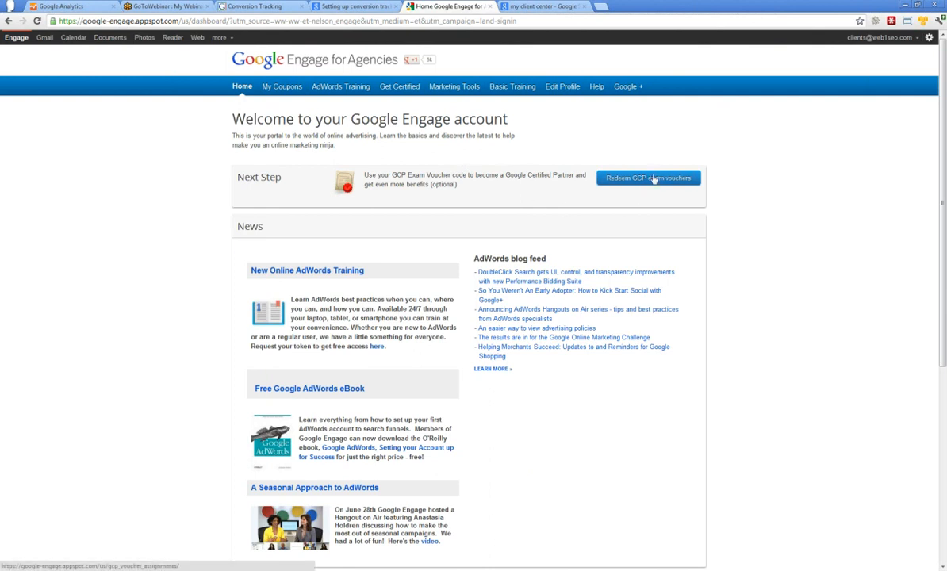
click(283, 89)
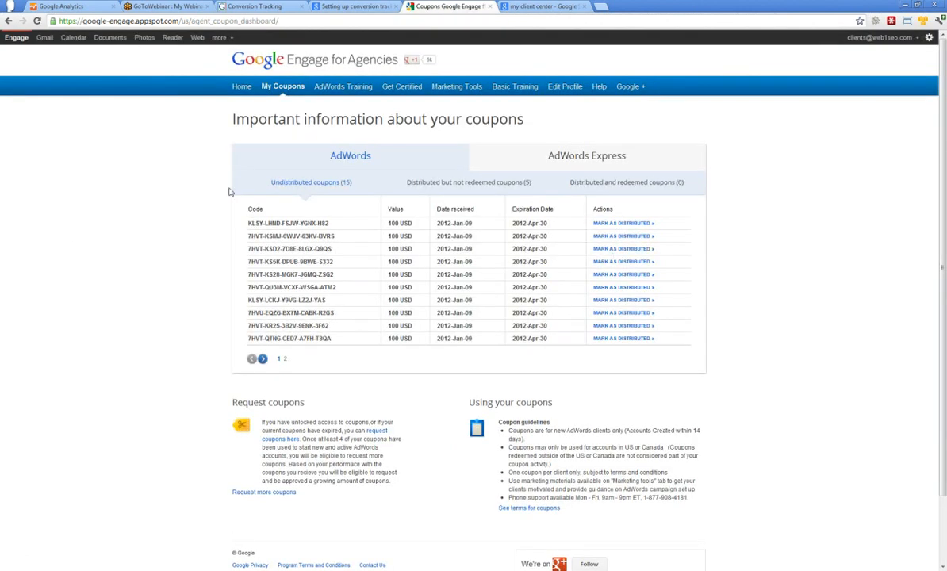
View the AdWords Training resources and skim the AdWords step-by-step guide in a separate tab.
click(335, 90)
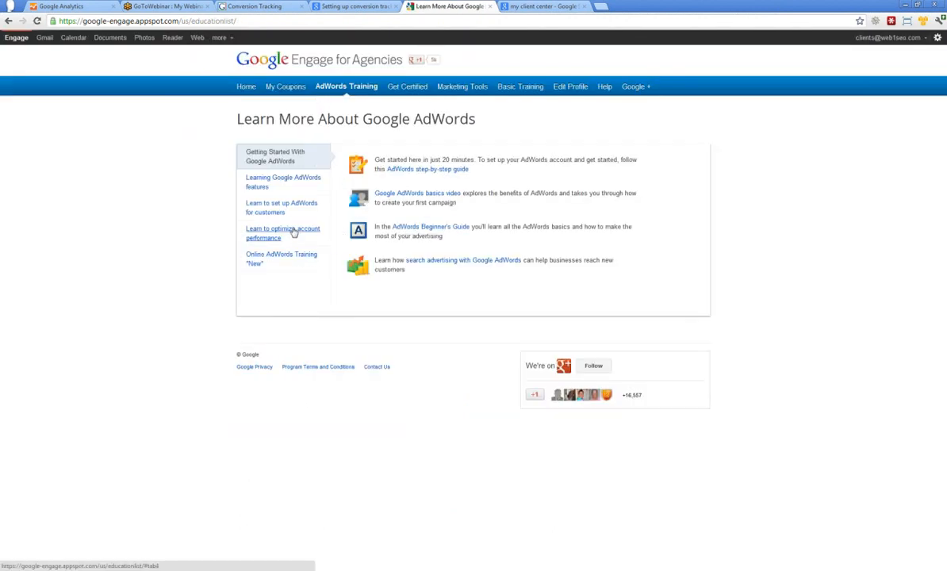
triple_click(298, 124)
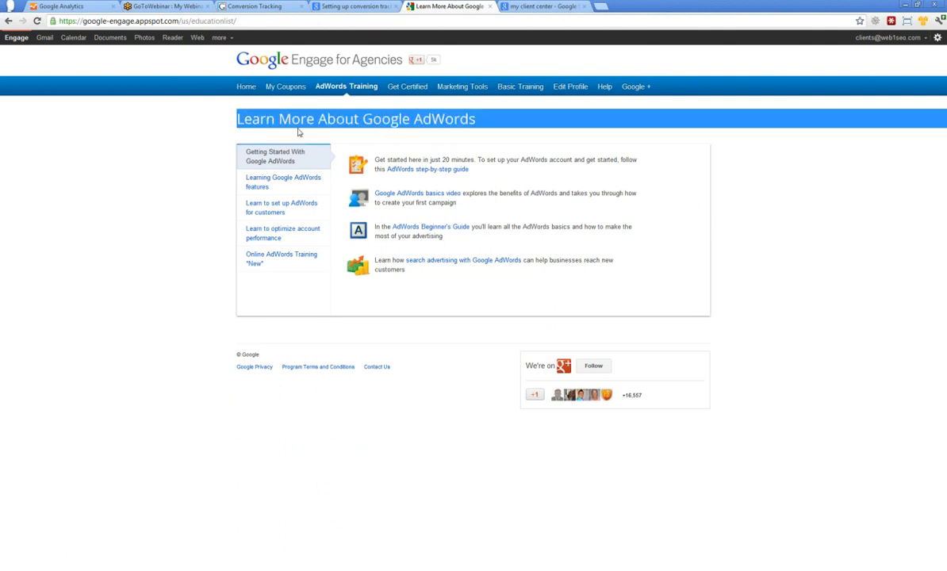
middle_click(418, 170)
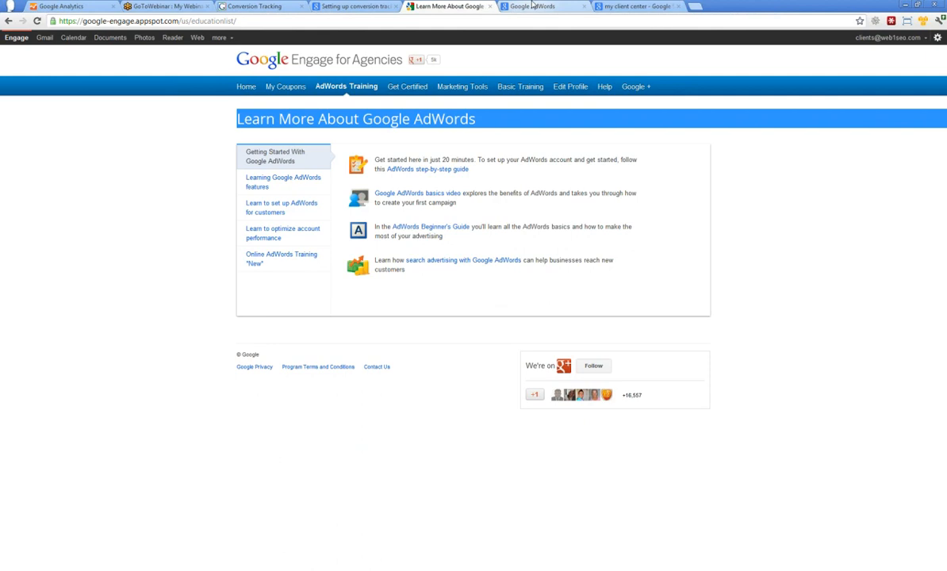
click(532, 5)
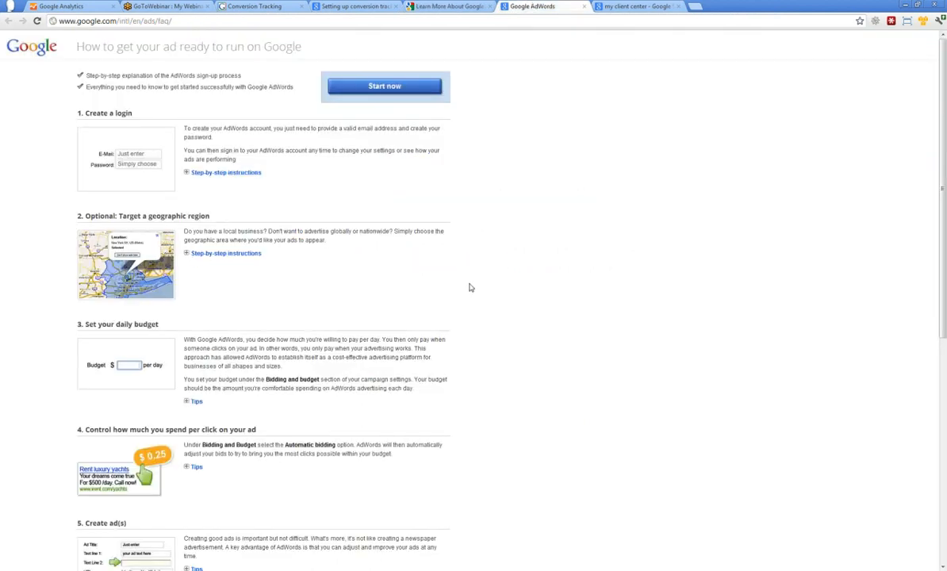
scroll(469, 279, down, 5)
scroll(469, 279, up, 5)
click(432, 6)
Review the Get Certified page, highlighting the official certified partner logo among the partner benefits.
click(407, 87)
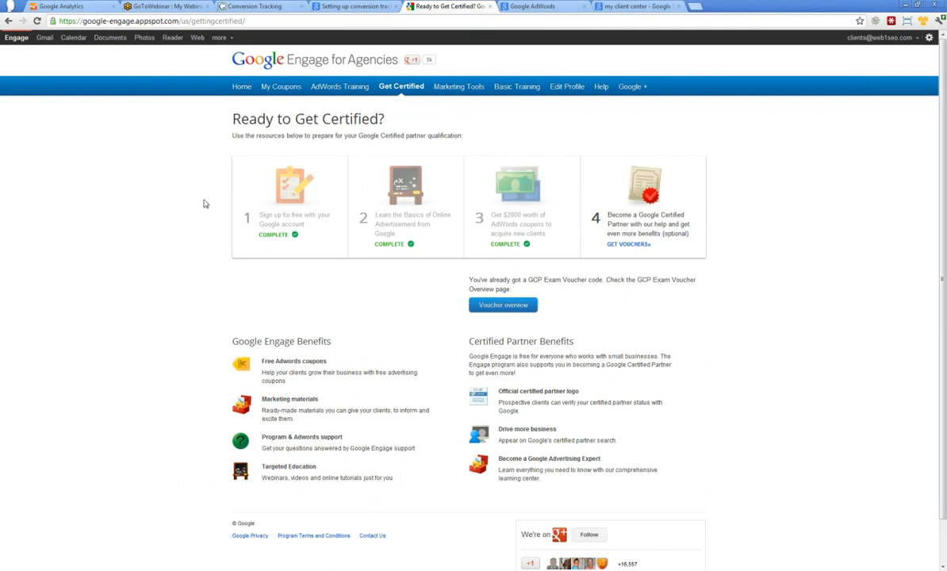
scroll(204, 203, down, 1)
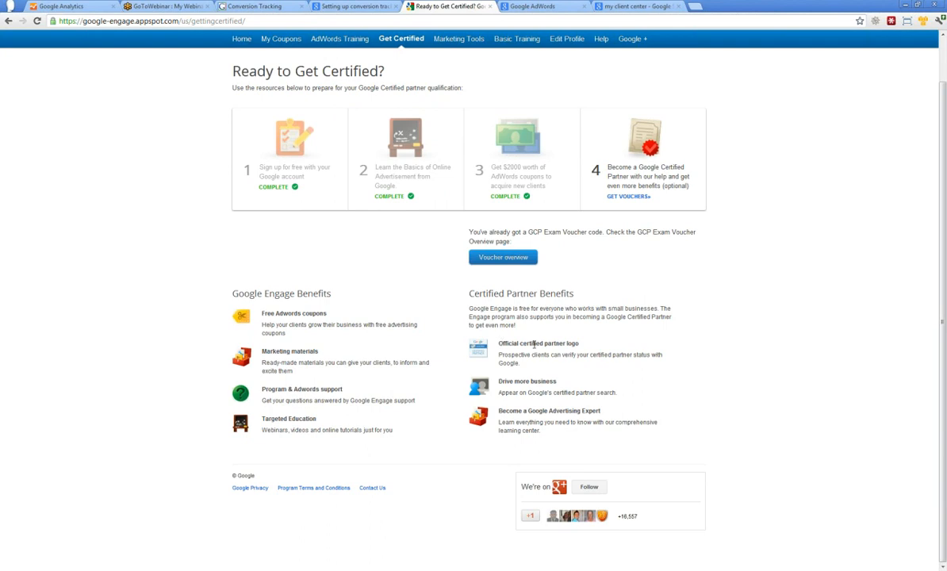
triple_click(541, 342)
click(621, 309)
scroll(517, 359, up, 1)
Browse the Marketing Tools sections for Campaign Strategies, Tools and Related Google Products, plus the Basic Training courses.
click(460, 90)
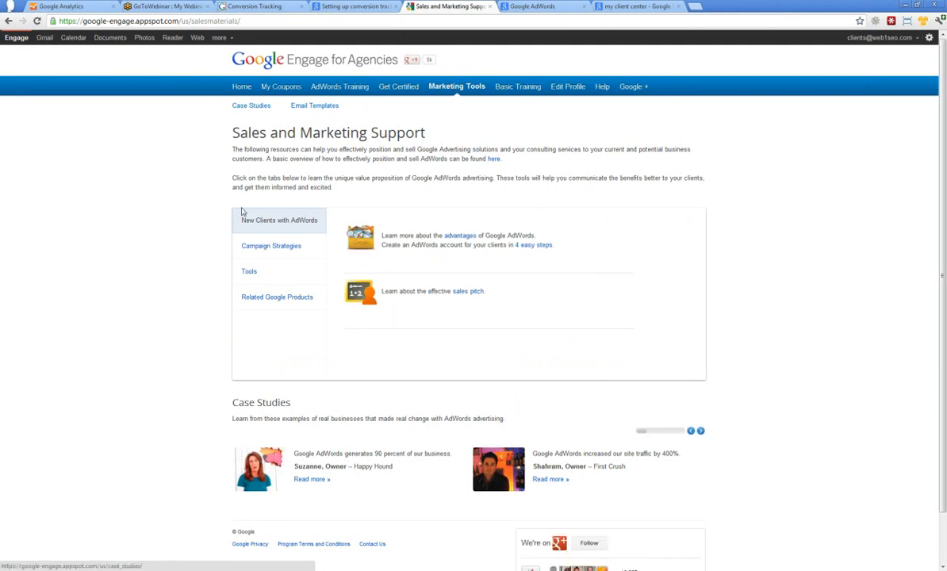
click(245, 246)
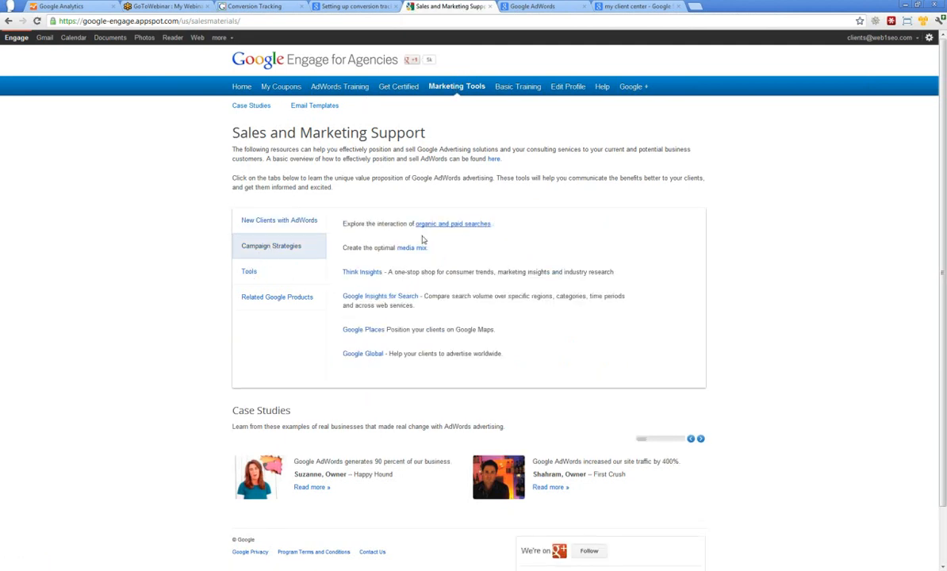
click(250, 273)
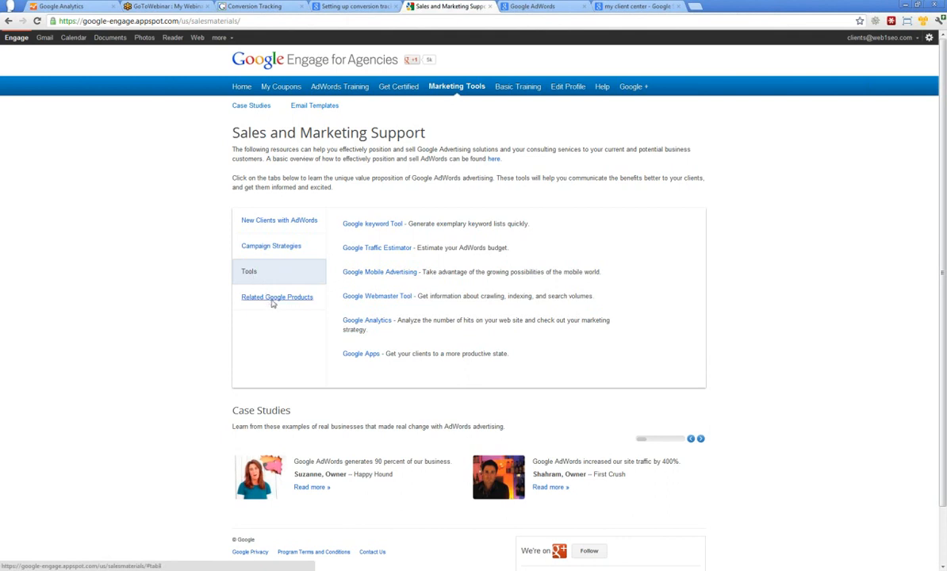
click(271, 303)
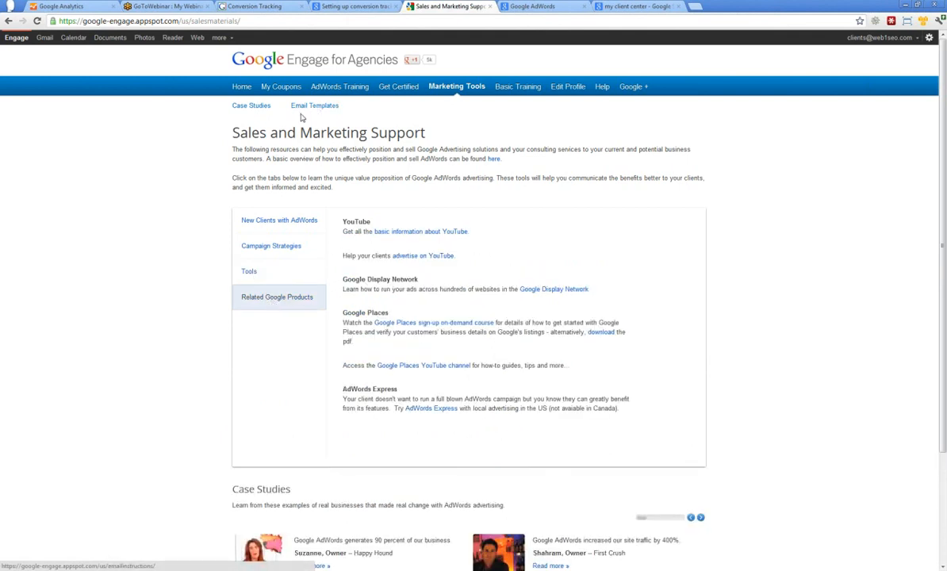
click(517, 87)
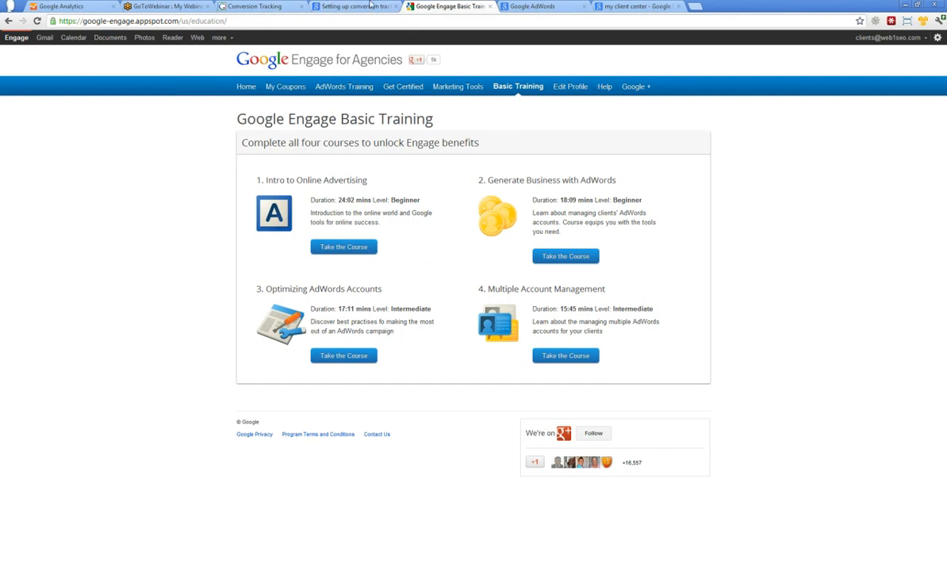
Load adwords.google.com in place of the conversion tracking page and check the MCC Account slide in PowerPoint.
click(224, 6)
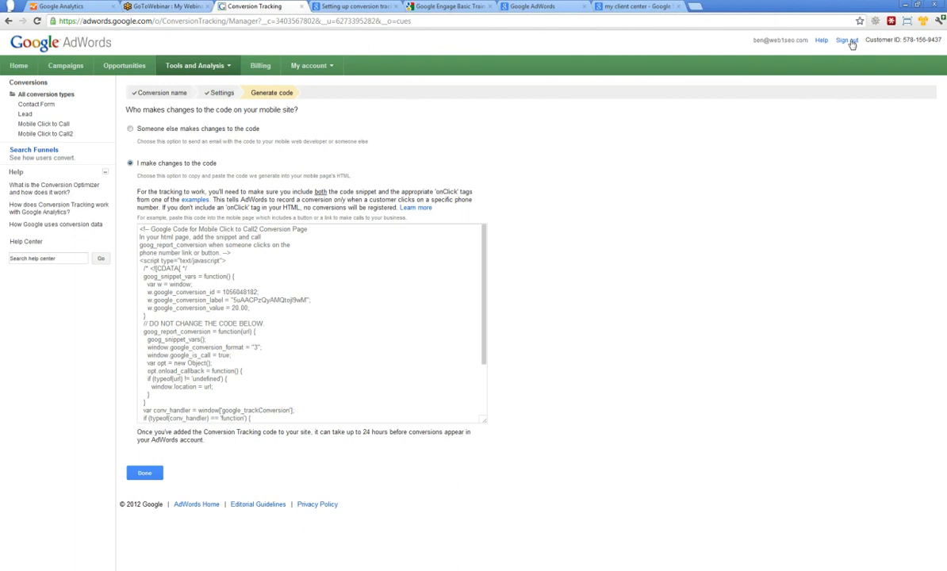
click(114, 22)
text(adwords.google.com)
key(Return)
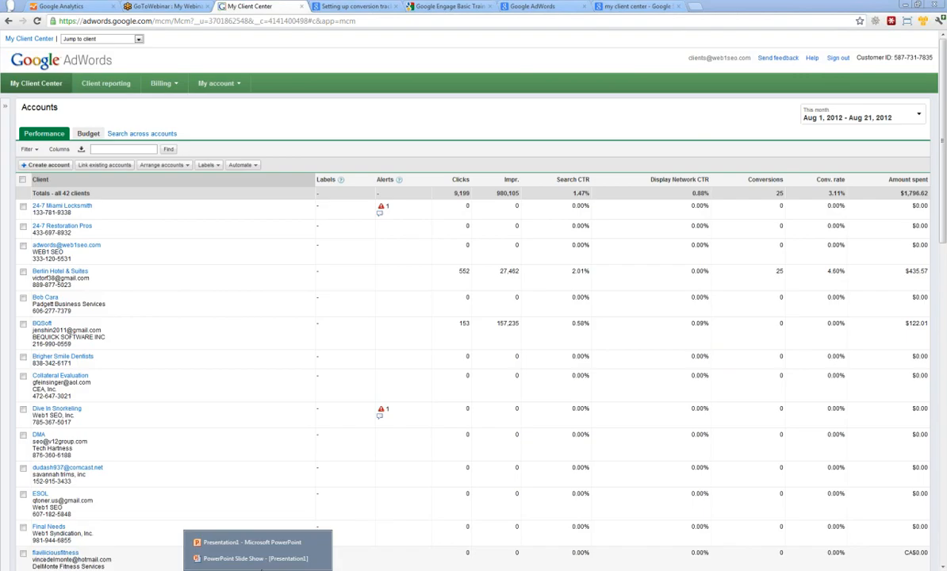
click(232, 557)
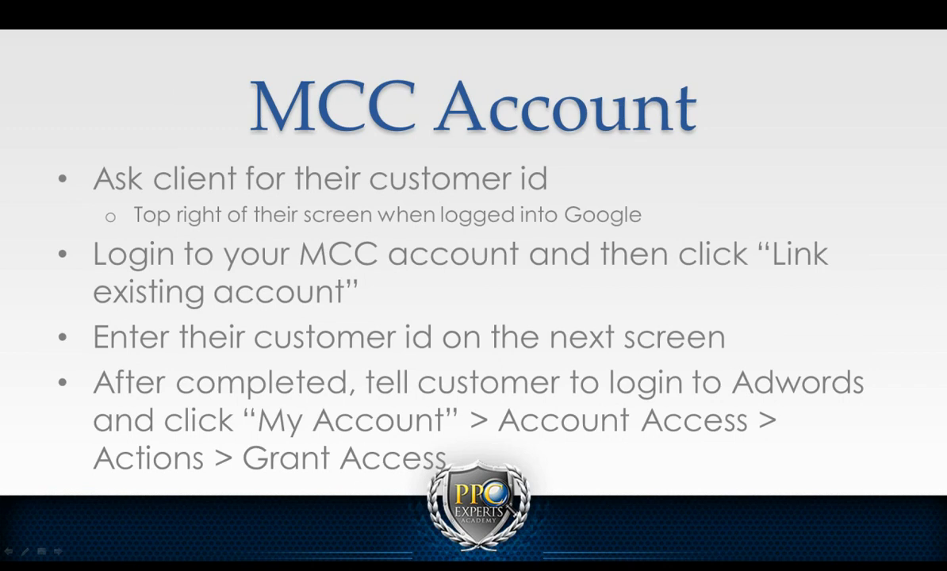
key(alt+Tab)
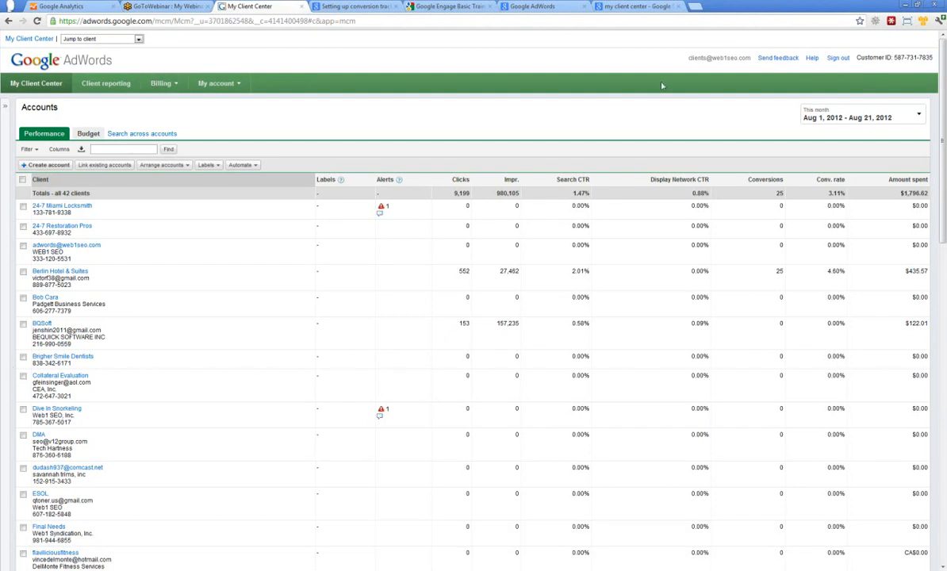
Highlight and copy the customer ID shown in the My Client Center header.
drag(933, 58, 896, 58)
key(ctrl+c)
click(863, 98)
drag(893, 57, 864, 60)
click(910, 68)
drag(933, 57, 899, 56)
click(39, 144)
Try to link an existing account by submitting the copied customer ID, and return to the ID entry form.
click(103, 164)
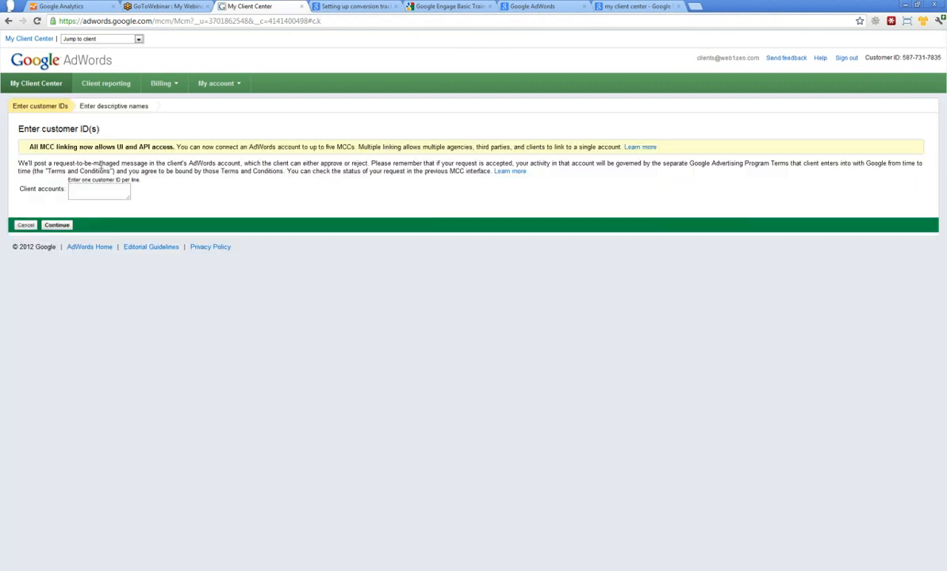
click(99, 191)
key(ctrl+v)
click(59, 225)
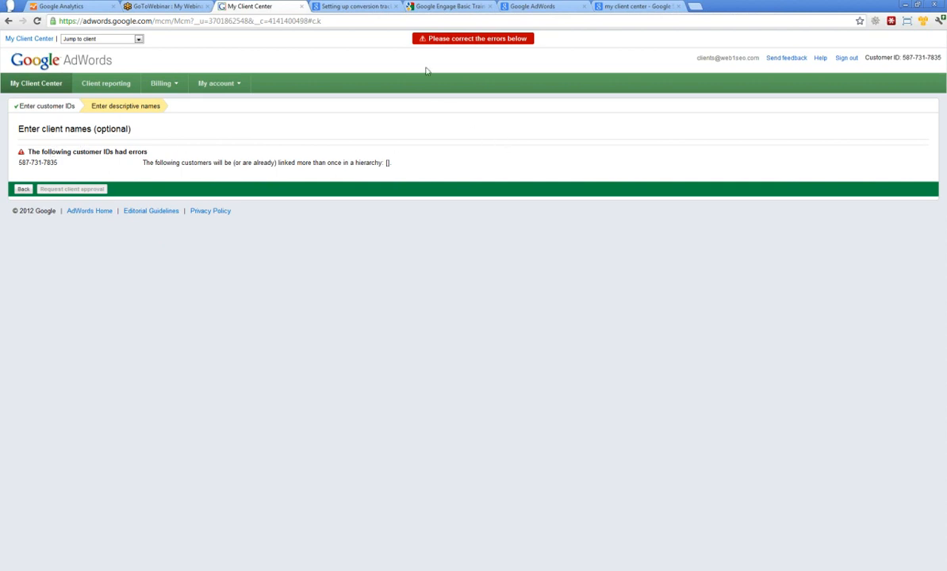
triple_click(229, 162)
click(216, 162)
click(23, 189)
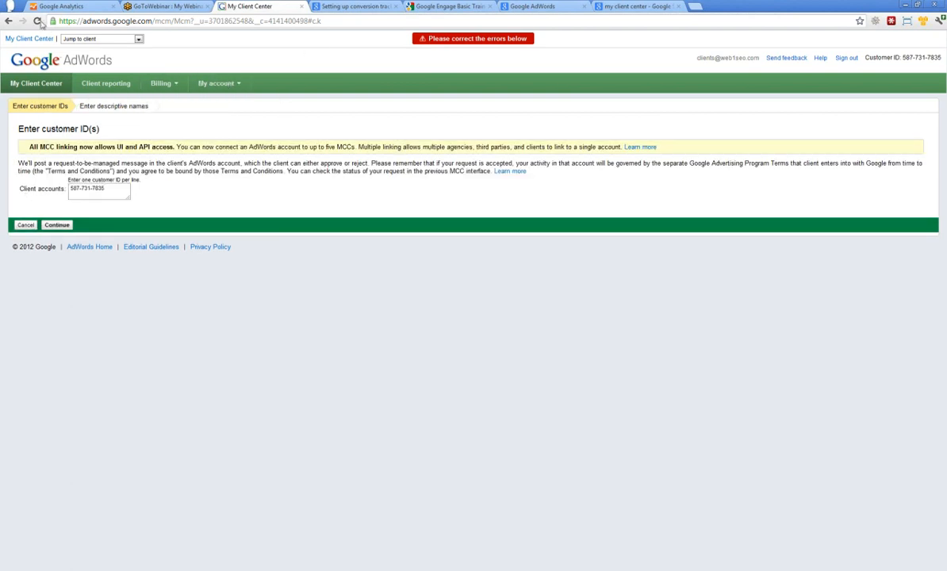
Open the Account Access page and inspect the actions available for the linked client manager.
mouse_move(226, 80)
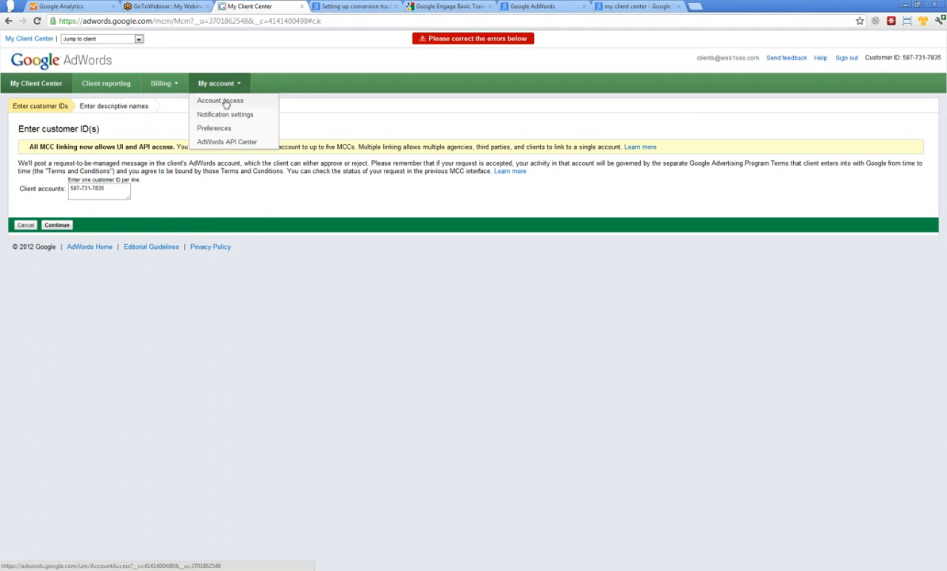
click(226, 101)
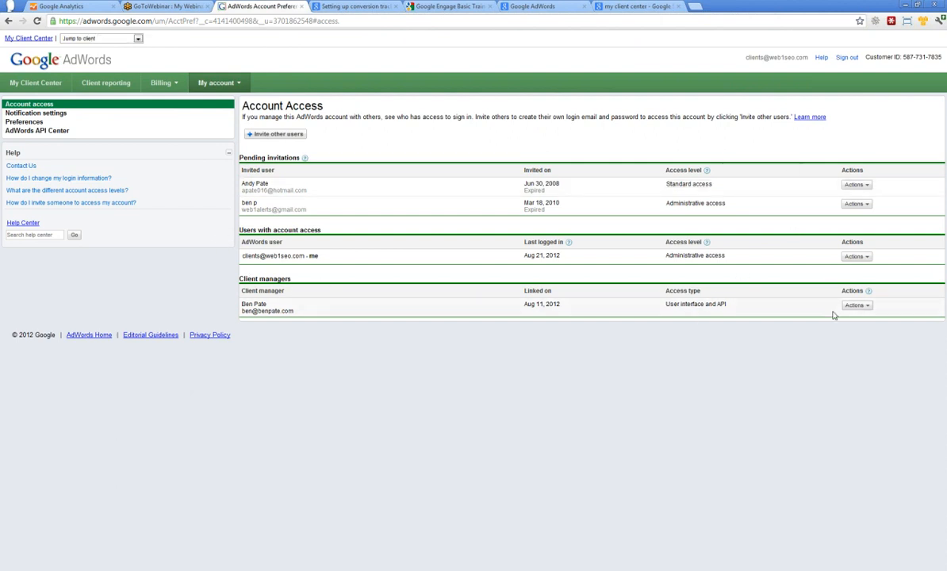
click(864, 306)
click(869, 306)
click(869, 306)
click(798, 329)
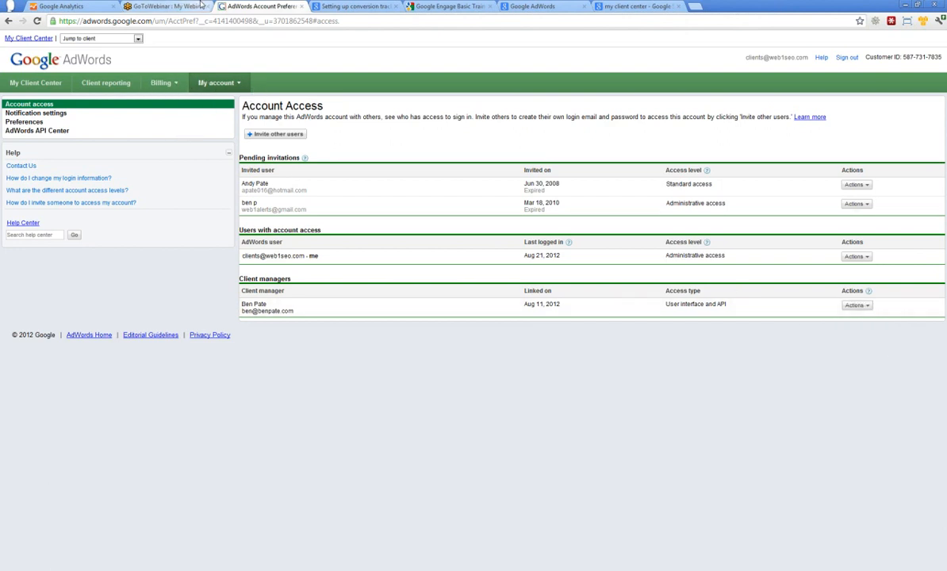
Close the conversion tracking help article, the Google AdWords guide and the my client center search results.
click(361, 5)
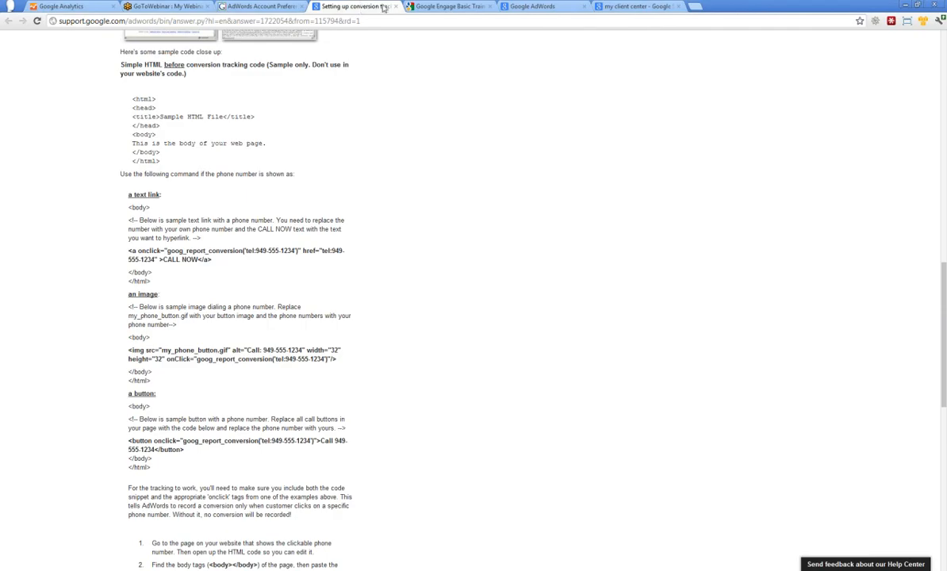
click(393, 6)
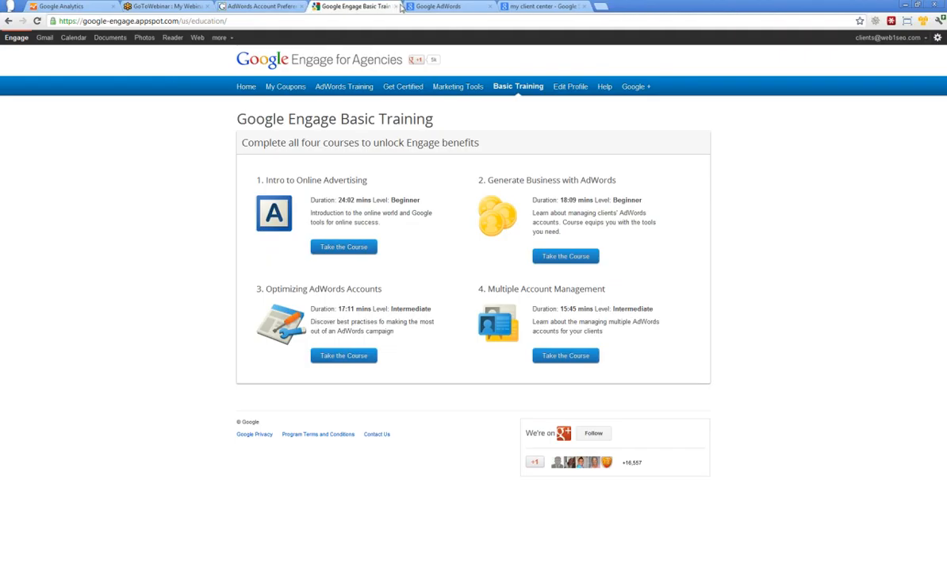
click(434, 6)
click(489, 7)
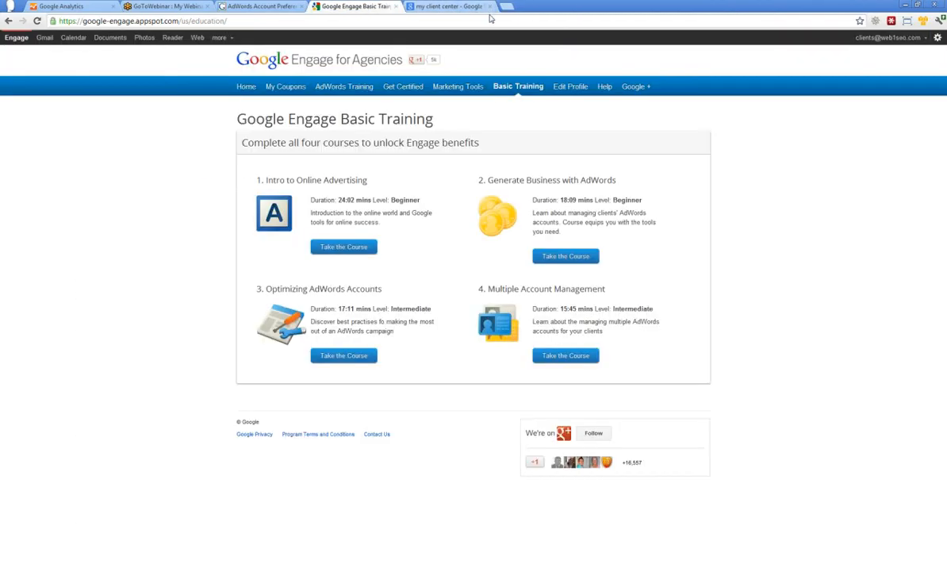
click(443, 7)
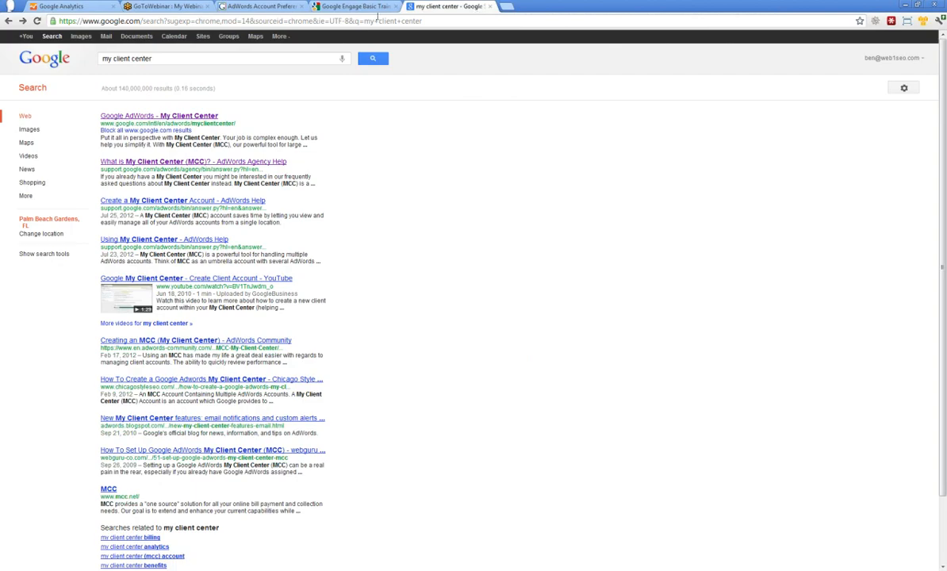
click(489, 6)
Start creating a client account in My Client Center and name it XYZ COMPANY.
click(262, 6)
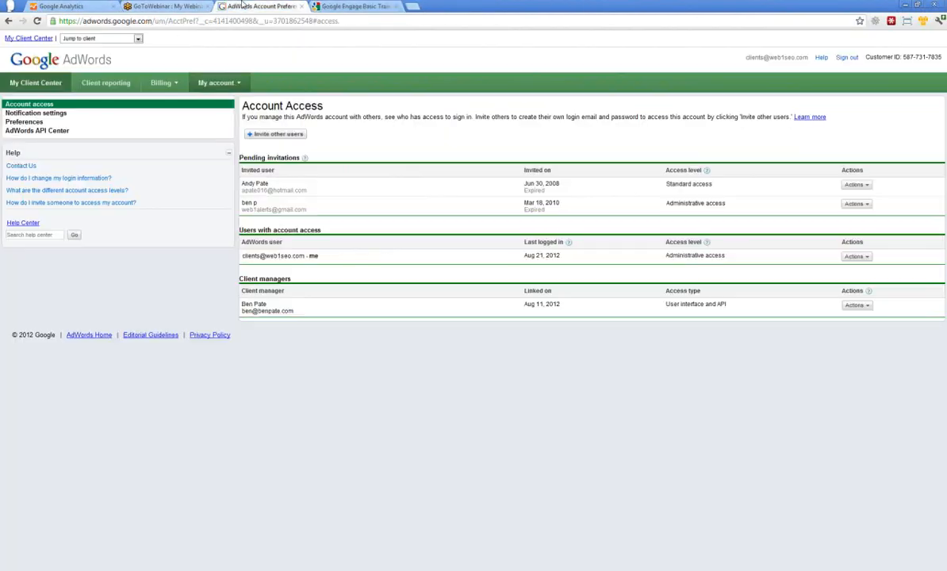
click(33, 83)
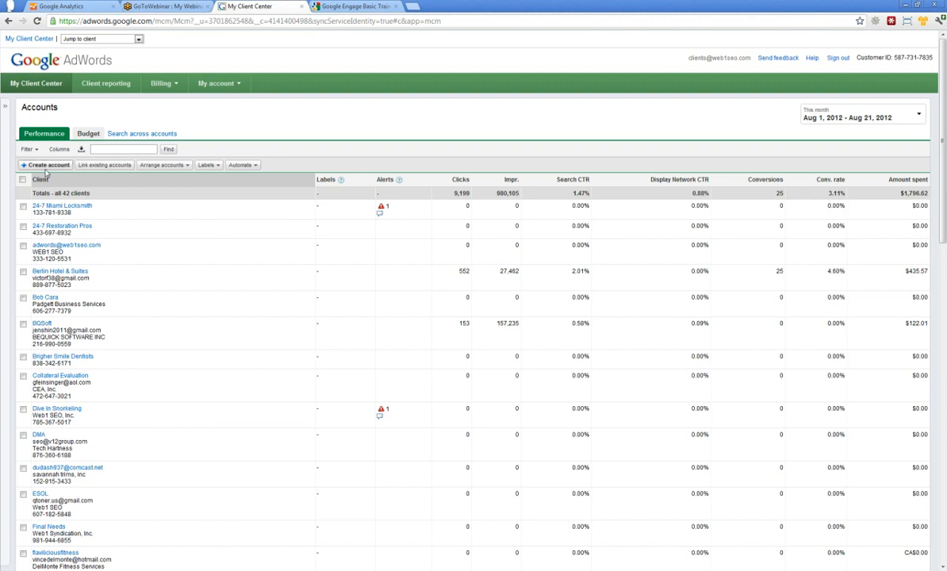
click(51, 164)
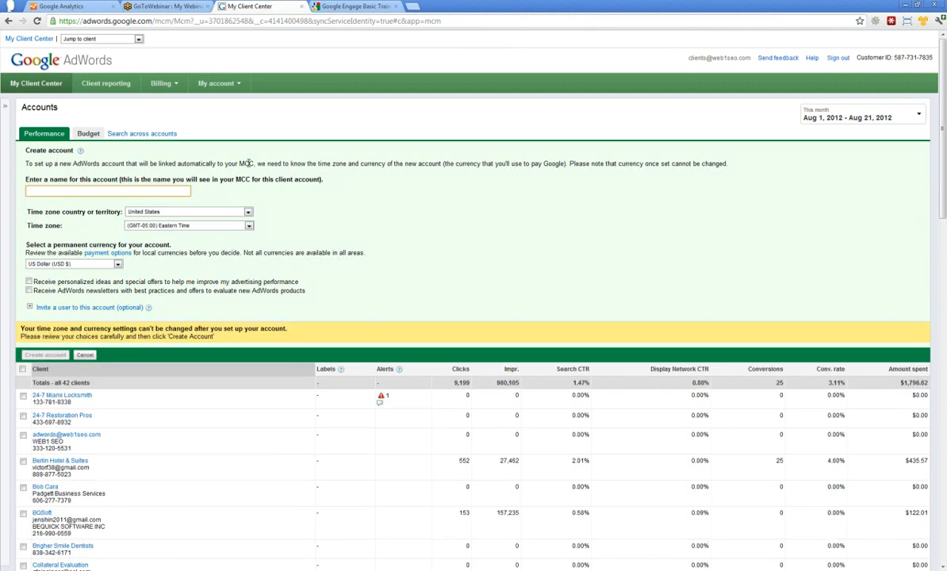
text(XYZ COMPANY)
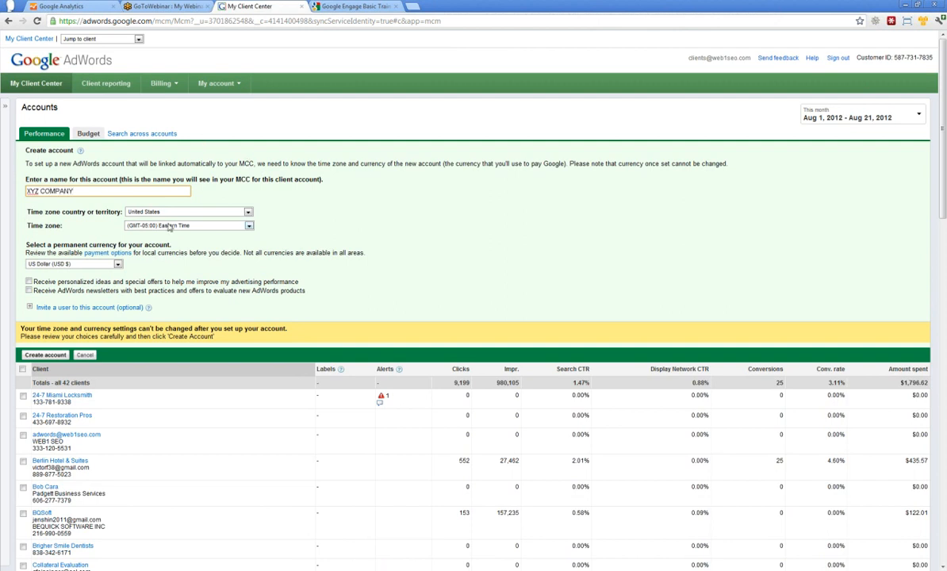
Review the time zone setting and the access levels offered for inviting a user to the new client account.
click(190, 226)
click(394, 196)
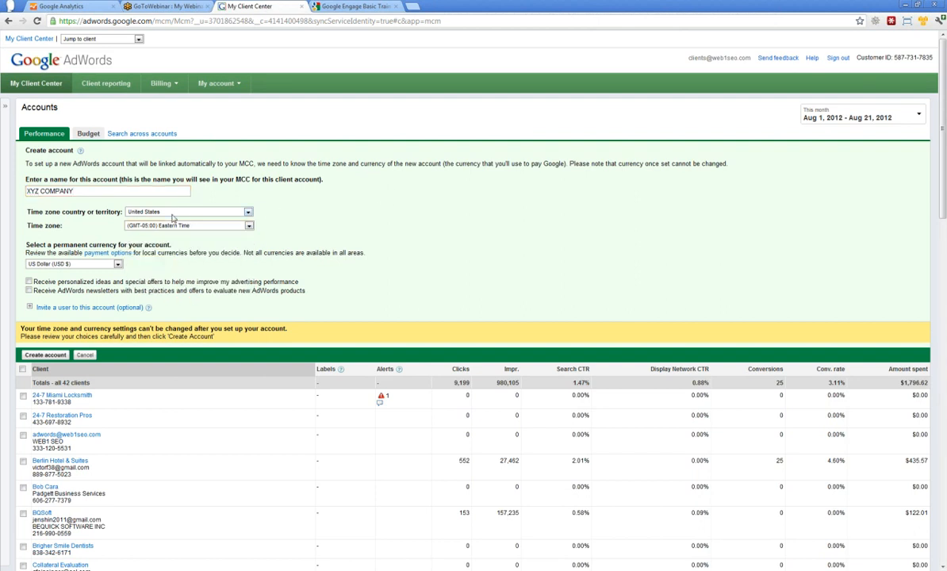
click(29, 307)
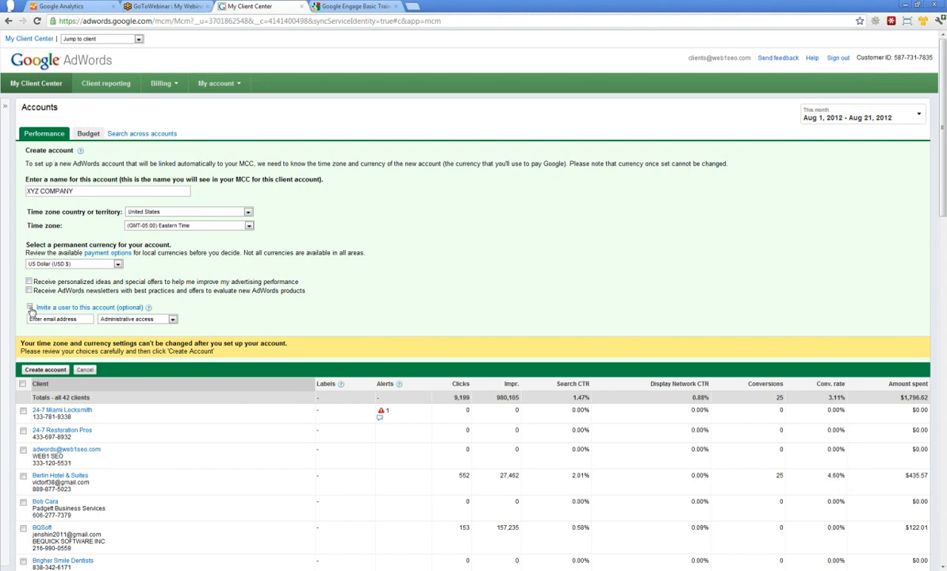
click(78, 319)
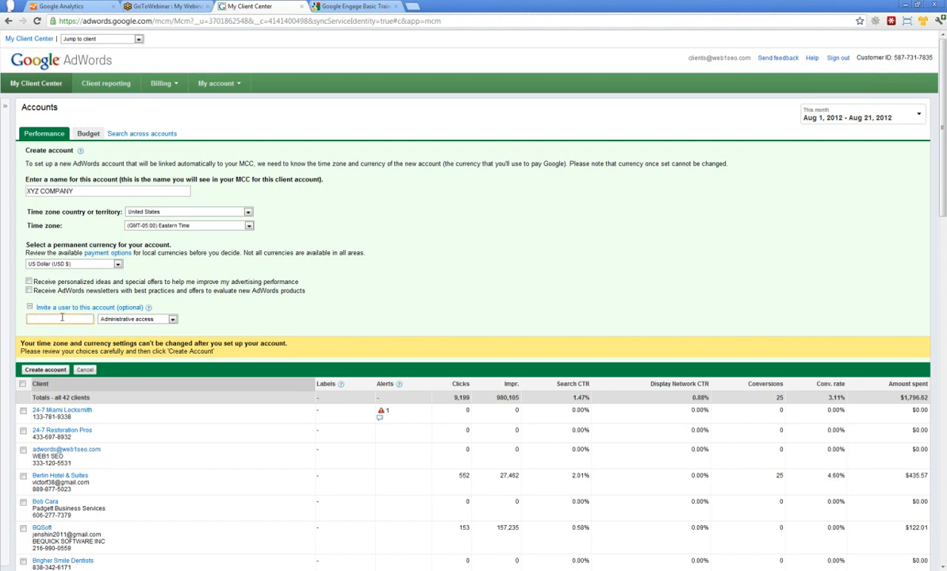
click(127, 320)
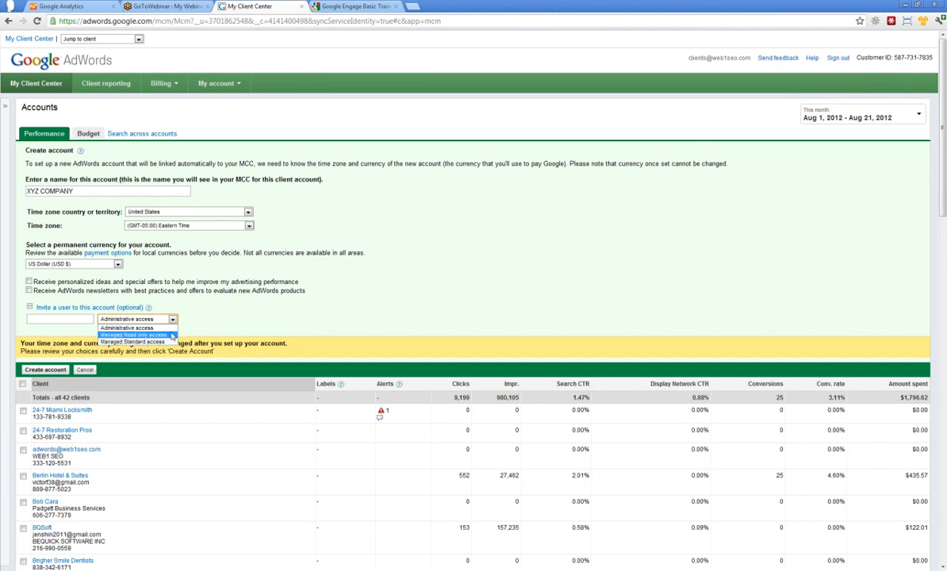
click(231, 334)
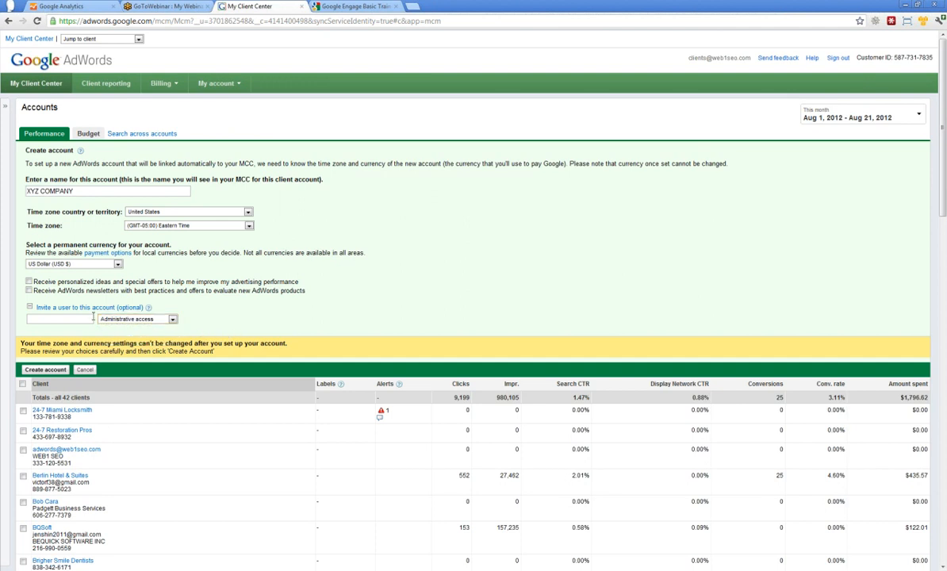
click(30, 308)
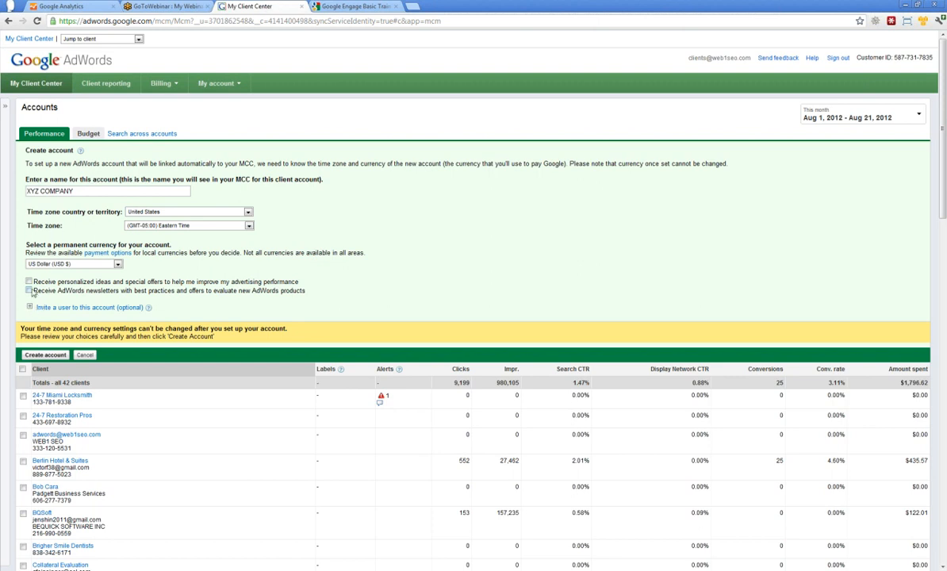
Create the XYZ COMPANY client account and open it from the client list.
click(38, 354)
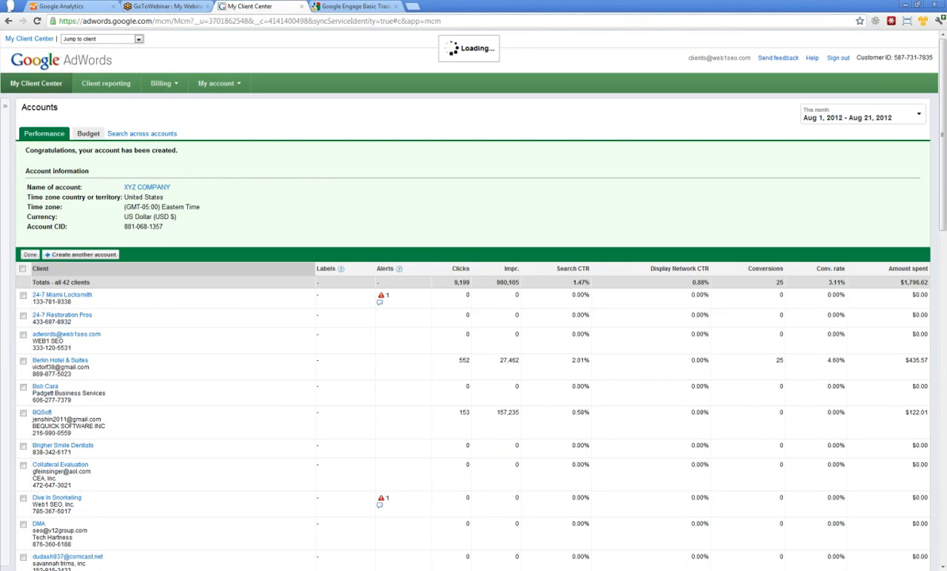
scroll(238, 266, down, 15)
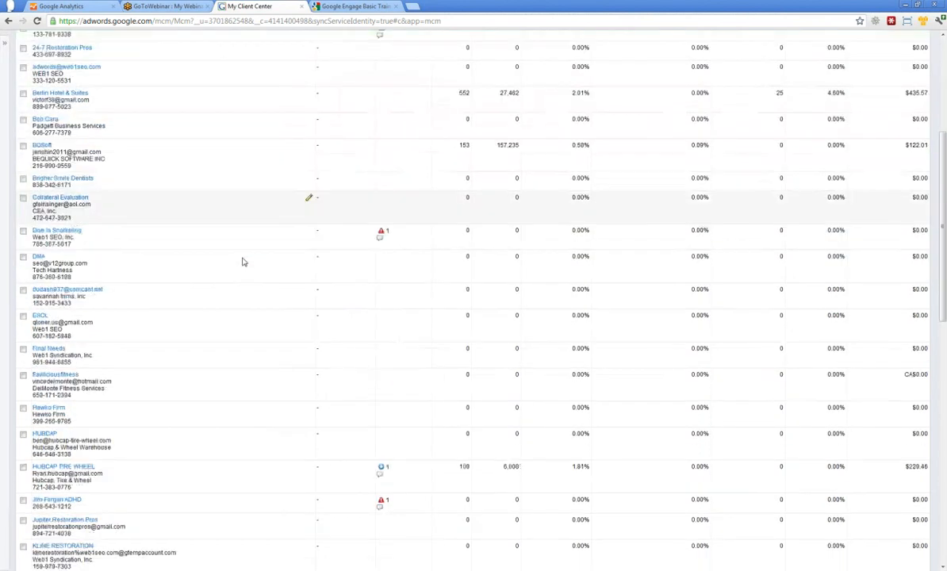
click(52, 493)
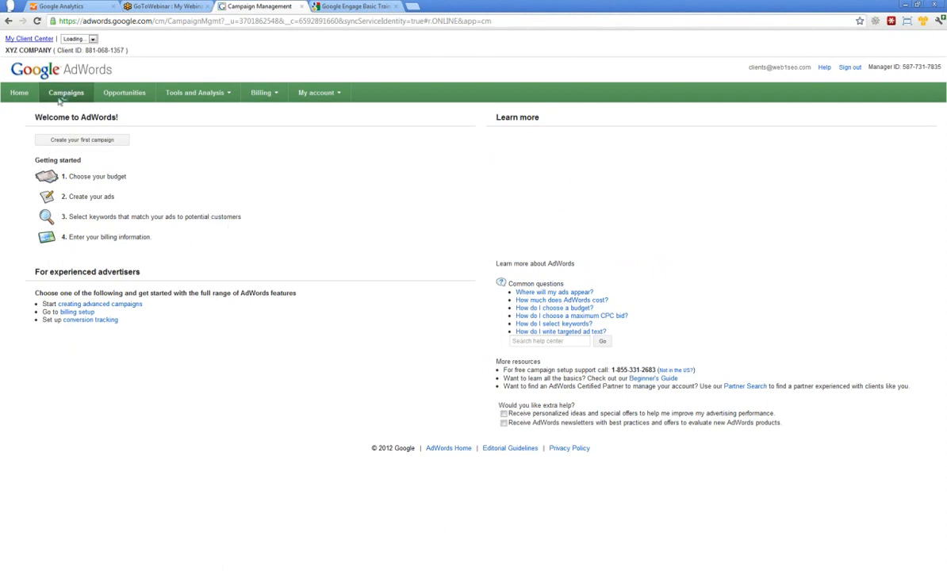
Start the account's first campaign and set its type to Search Network only with All features.
click(81, 139)
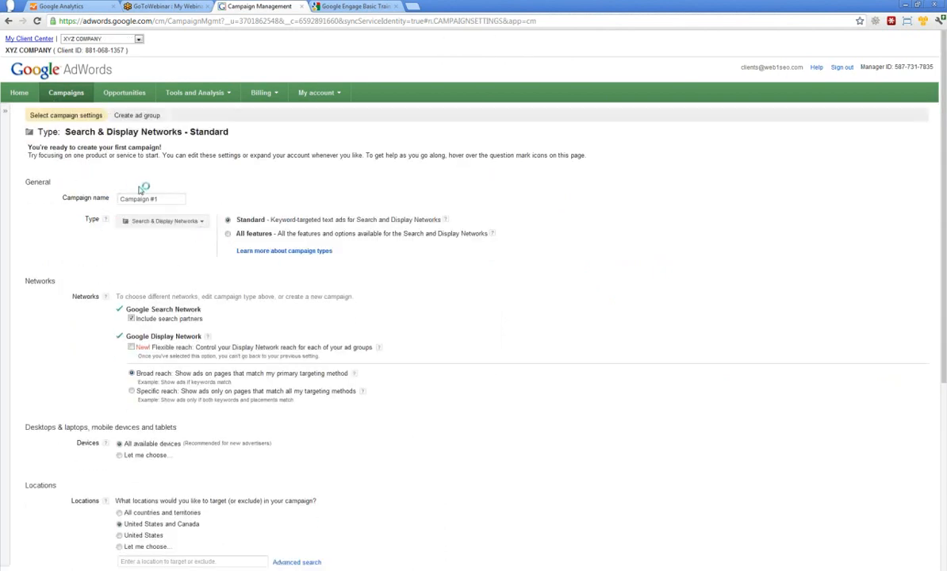
click(228, 234)
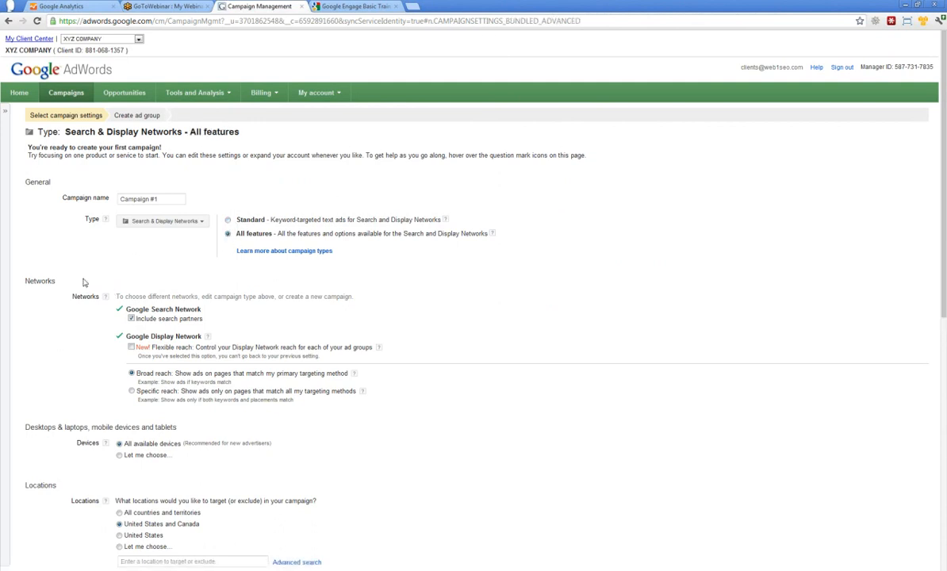
scroll(83, 282, down, 2)
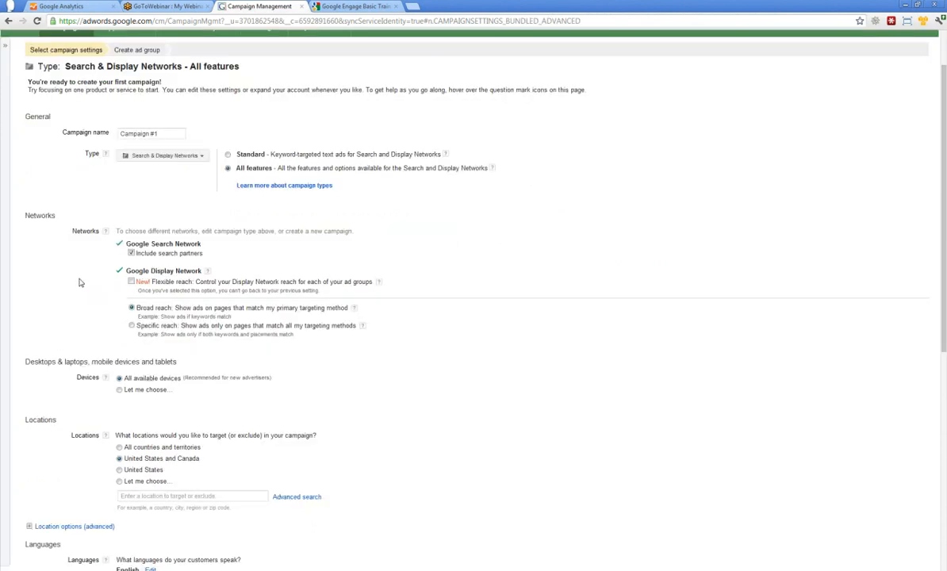
click(176, 156)
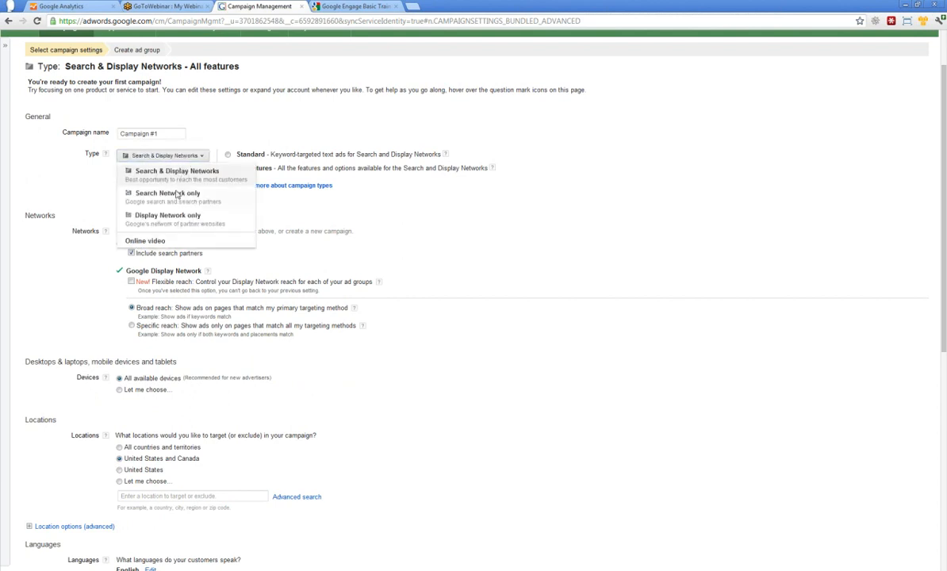
click(170, 191)
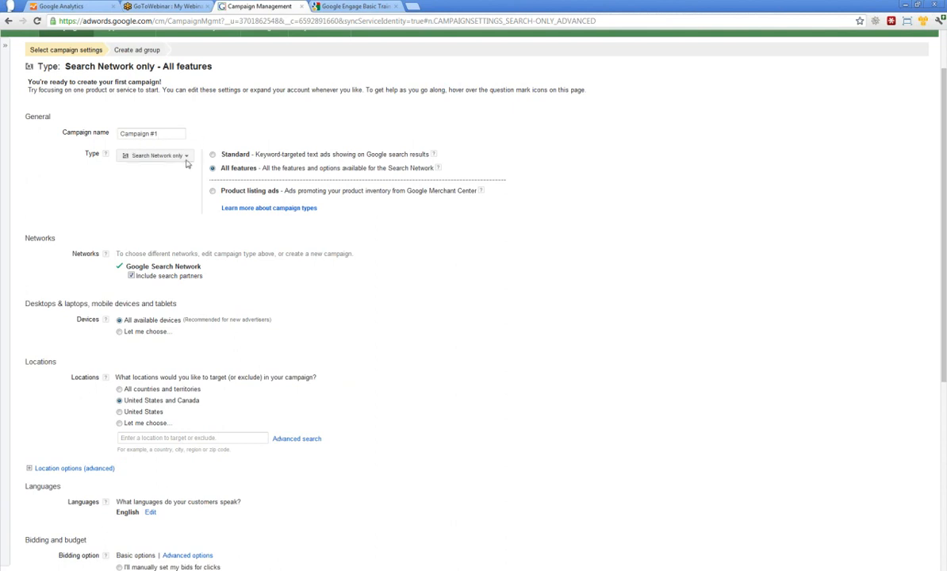
Limit the campaign's devices to desktop and laptop computers, excluding mobile devices and tablets, and recheck the campaign type choices.
scroll(132, 192, down, 1)
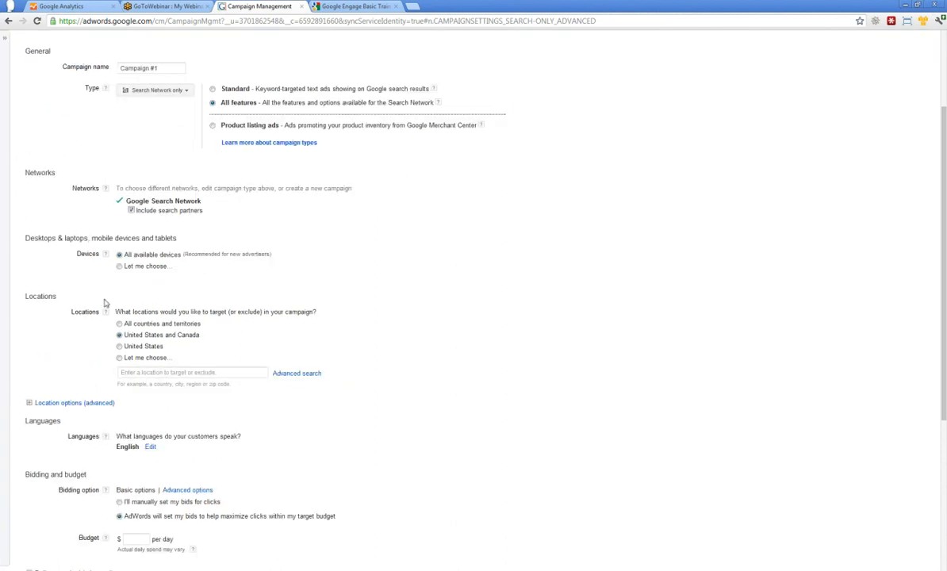
click(119, 267)
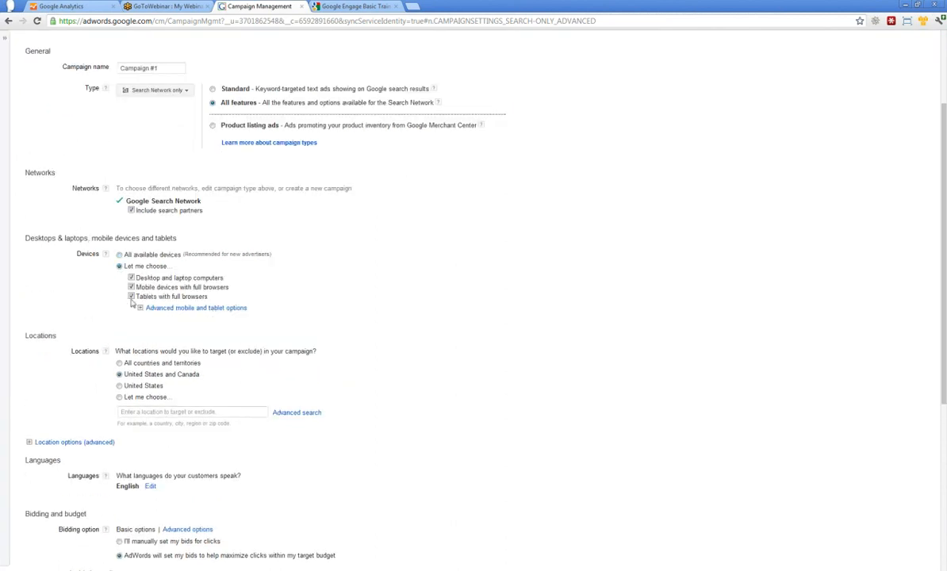
click(132, 287)
scroll(80, 229, up, 2)
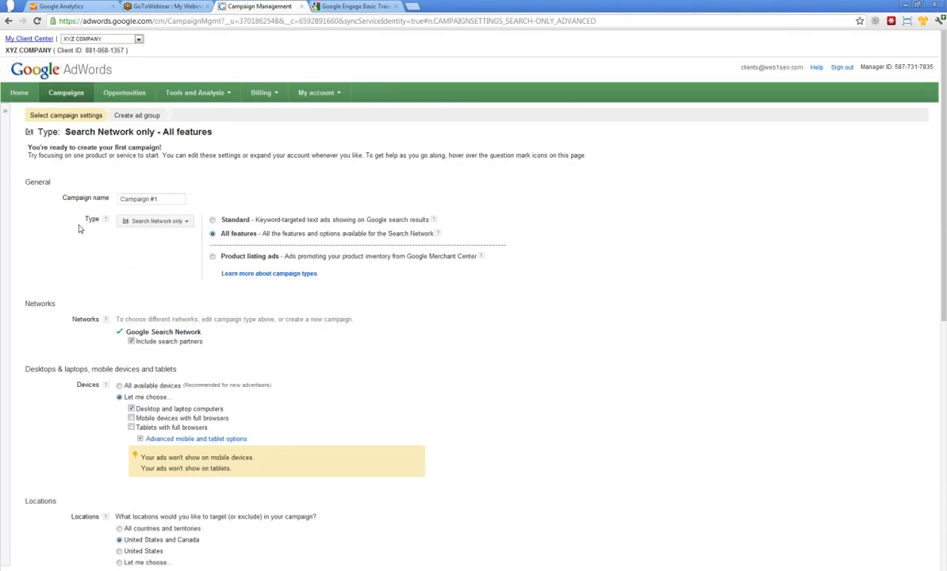
click(159, 220)
click(180, 218)
Set the advanced location targeting to People in my targeted location.
scroll(217, 195, down, 3)
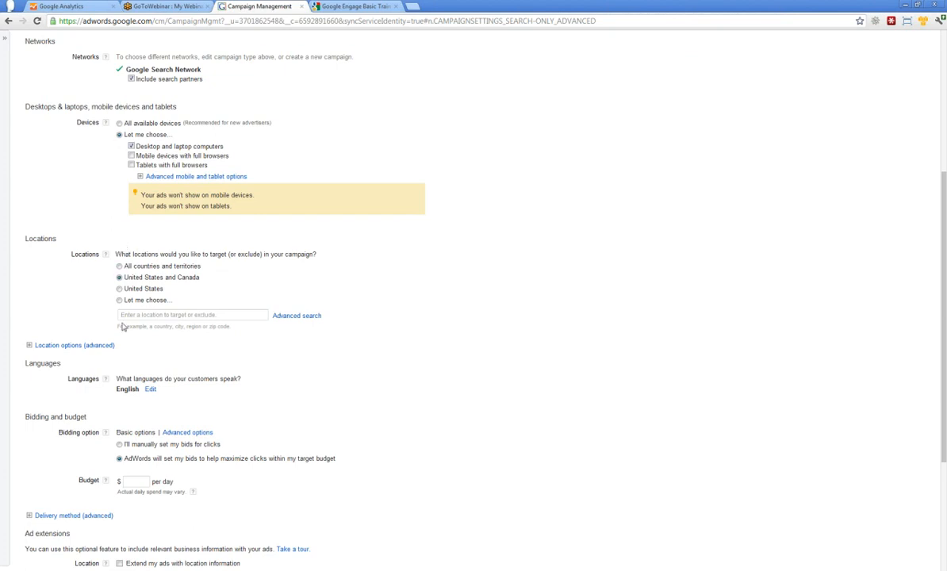
click(34, 347)
scroll(89, 365, down, 1)
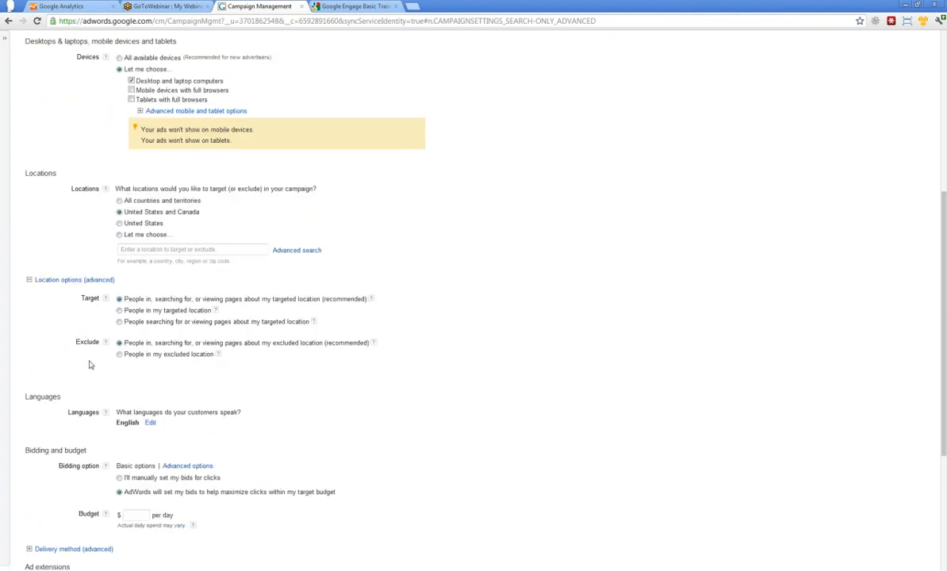
click(118, 310)
Set the campaign's ad rotation to Rotate evenly in the ad delivery settings.
scroll(111, 335, down, 3)
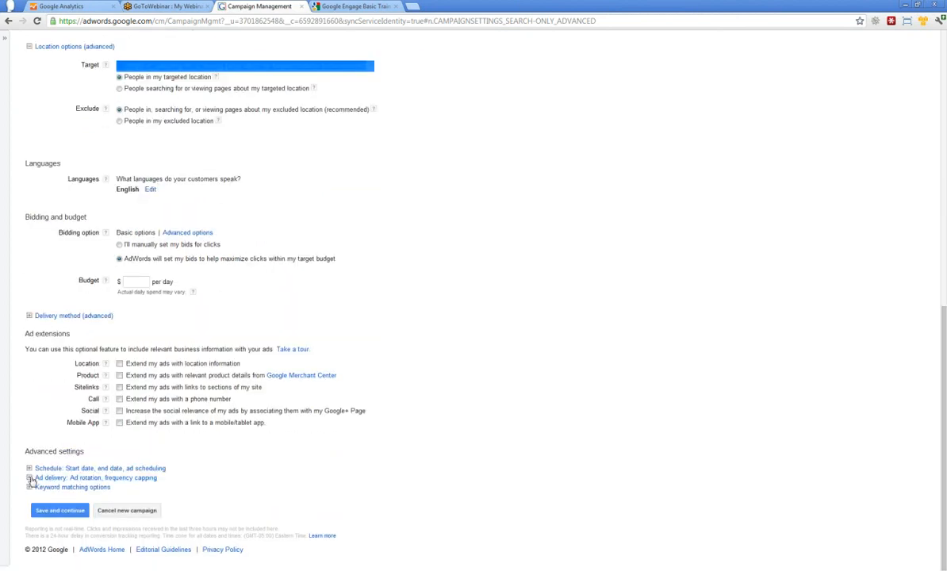
click(31, 480)
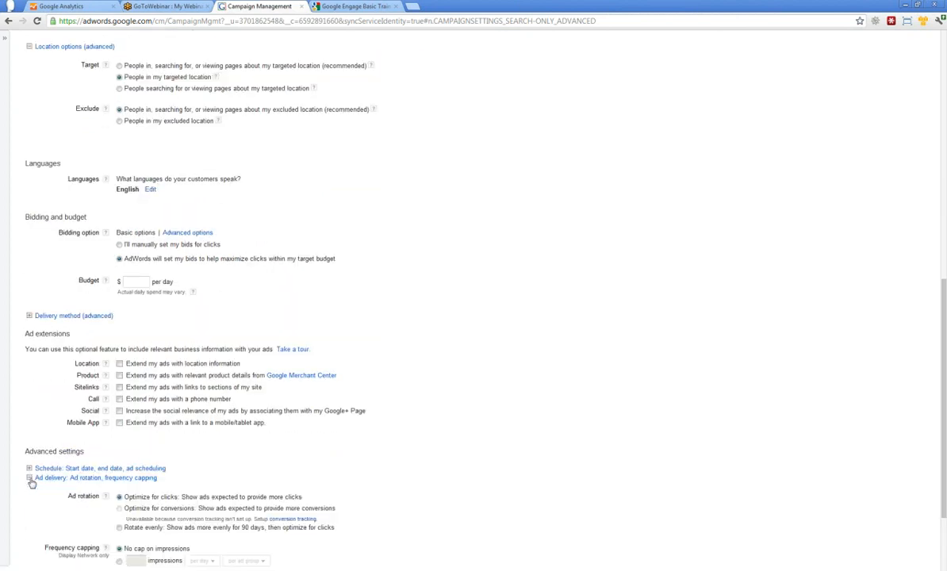
click(119, 527)
scroll(41, 478, down, 3)
Set exact and phrase keyword matching to Do not include close variants, and look back over the campaign settings.
click(30, 487)
scroll(47, 483, down, 1)
click(118, 462)
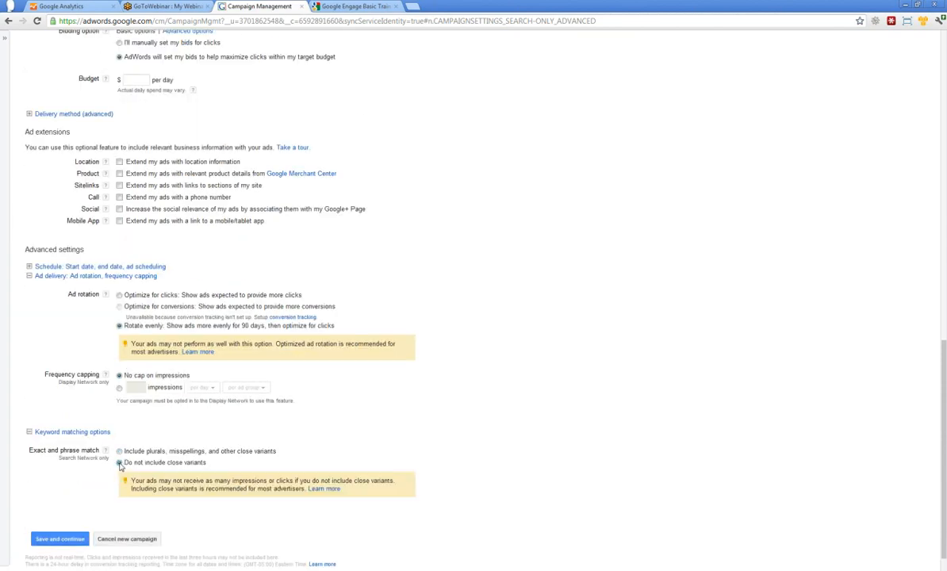
scroll(120, 465, up, 8)
scroll(277, 376, down, 3)
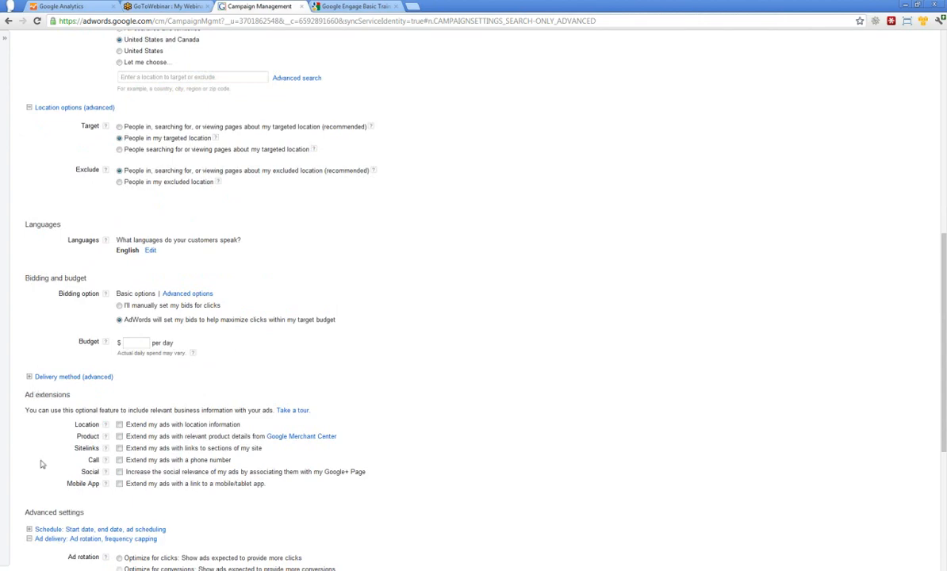
scroll(42, 465, up, 10)
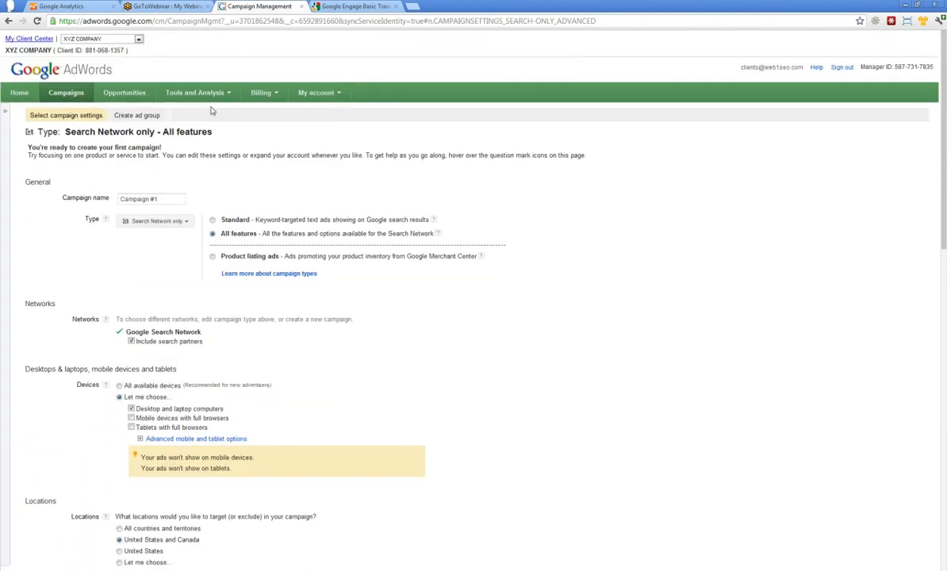
View the account's billing summary and the billing setup page with its country or territory selection.
click(261, 93)
click(247, 106)
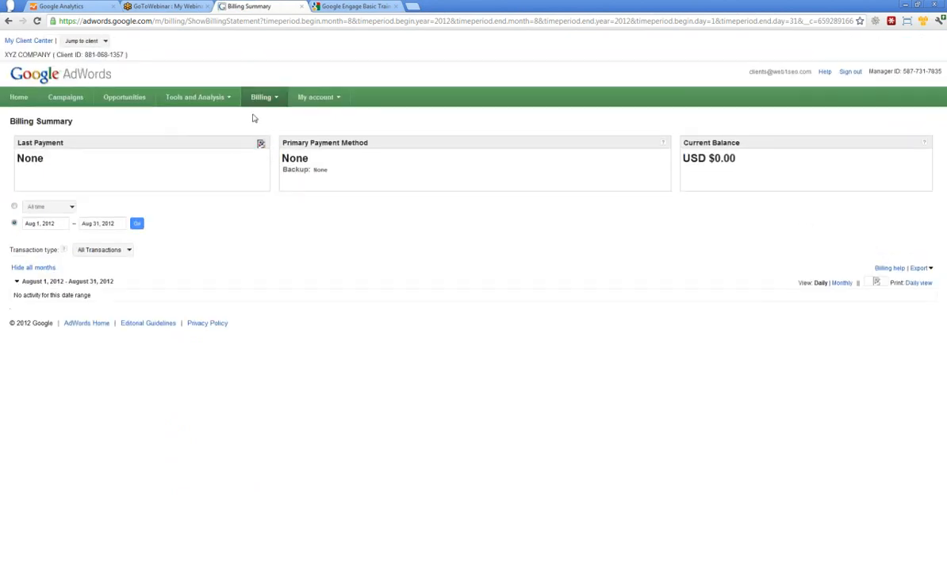
click(261, 97)
click(263, 126)
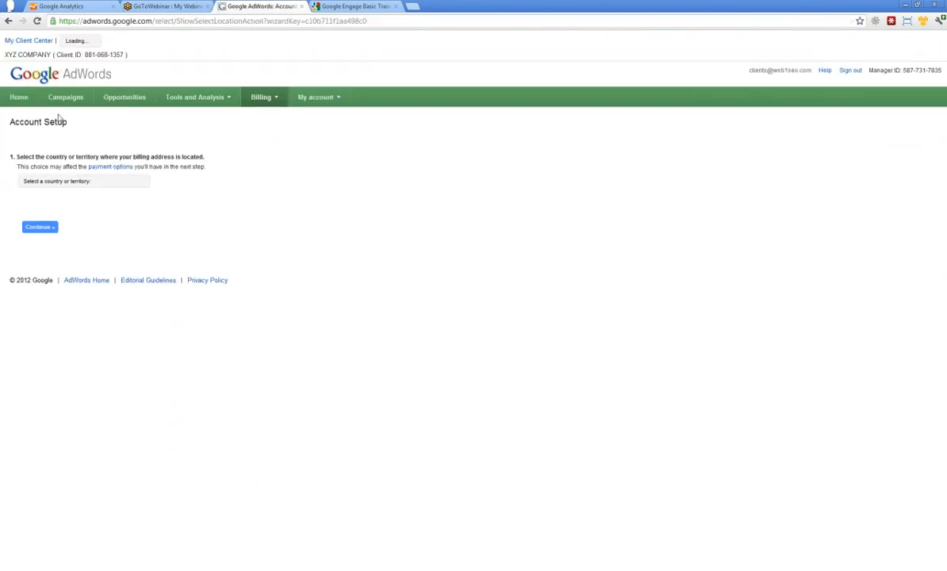
click(113, 182)
click(269, 142)
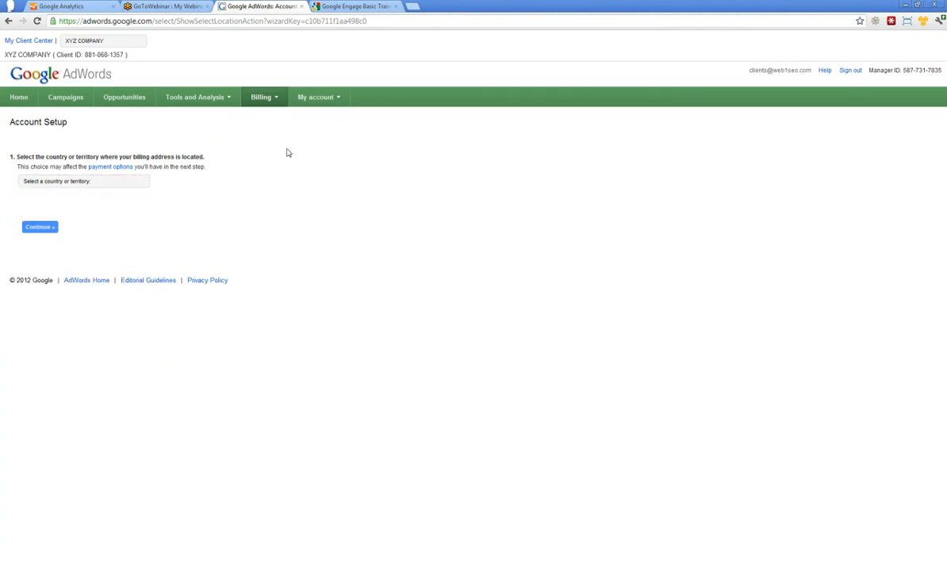
Open the Account Access page of XYZ COMPANY to examine its client managers.
click(305, 99)
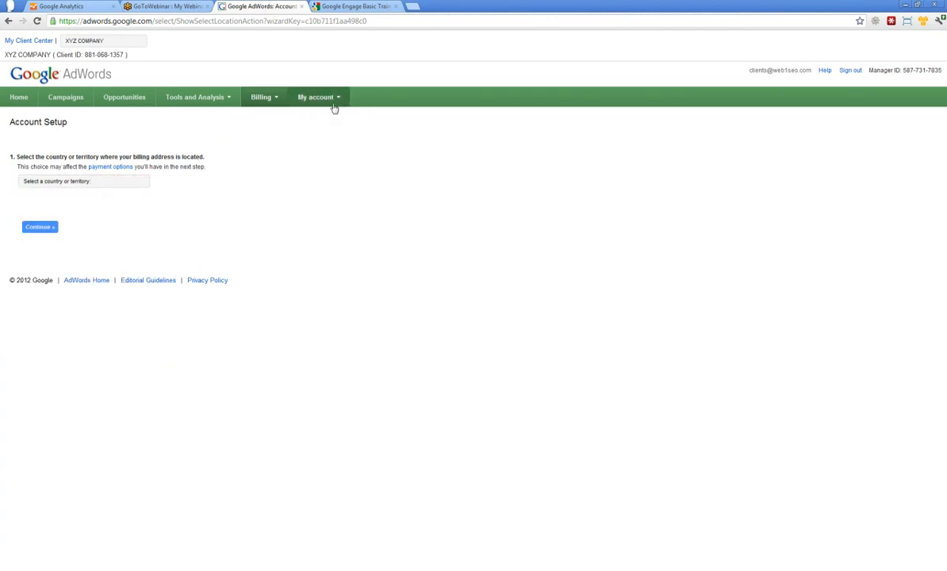
mouse_move(333, 103)
click(332, 113)
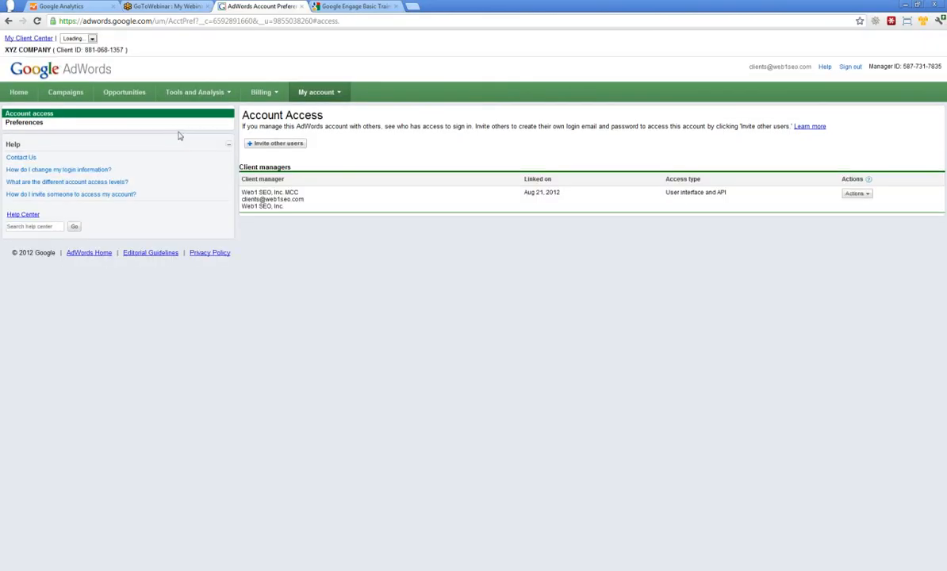
Enable Destination URL Auto-tagging in the account preferences and save the change.
click(26, 123)
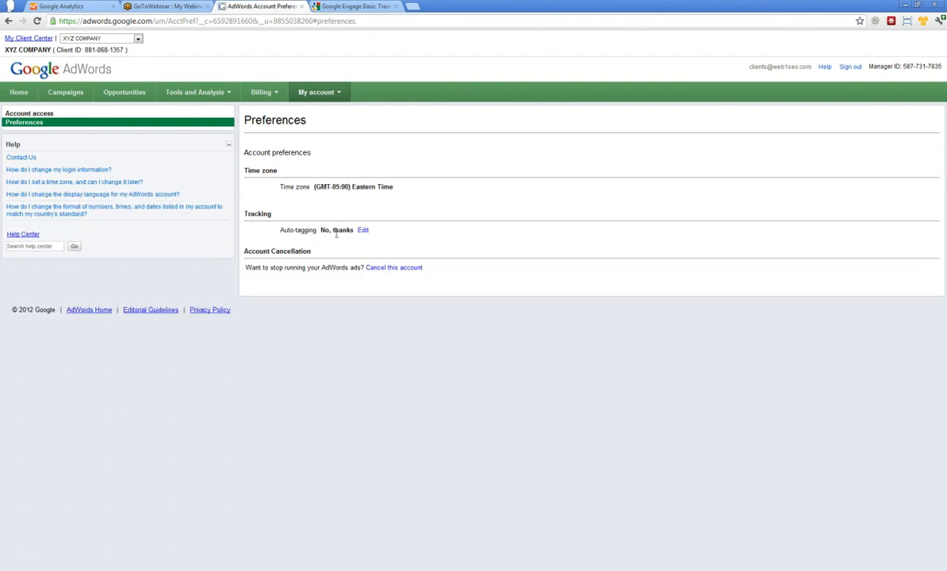
drag(324, 233, 369, 230)
click(365, 231)
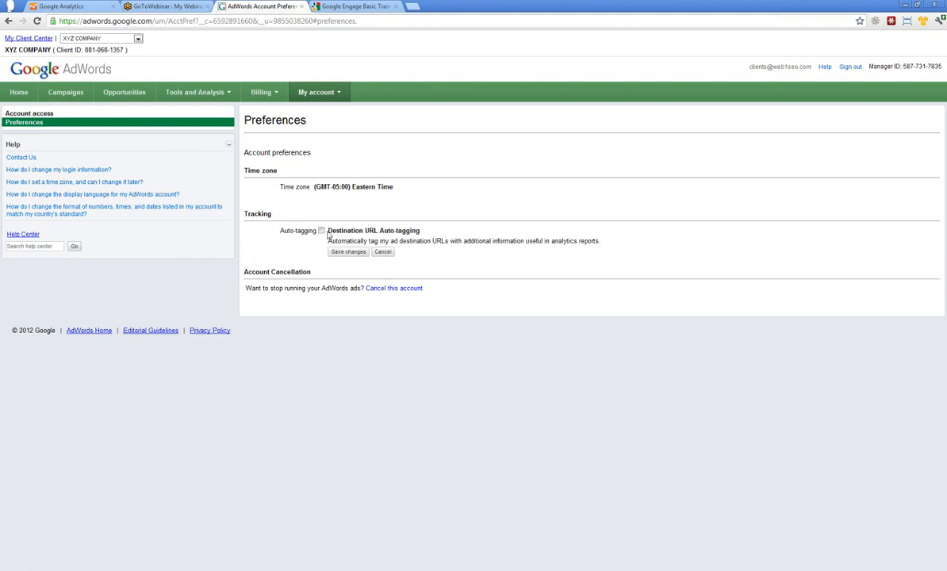
click(322, 230)
click(342, 251)
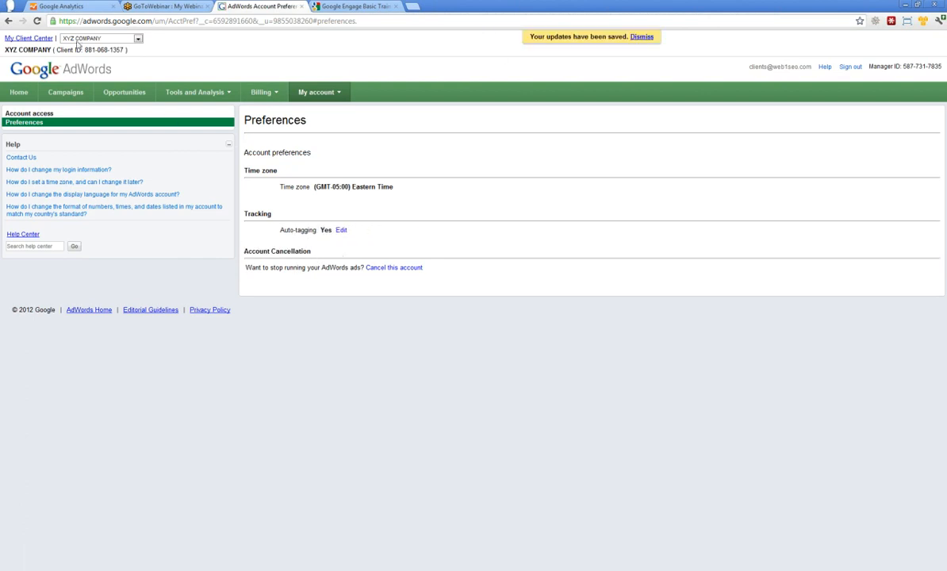
Open Google Analytics for this AdWords account and start a new Analytics account from its administration page.
click(209, 100)
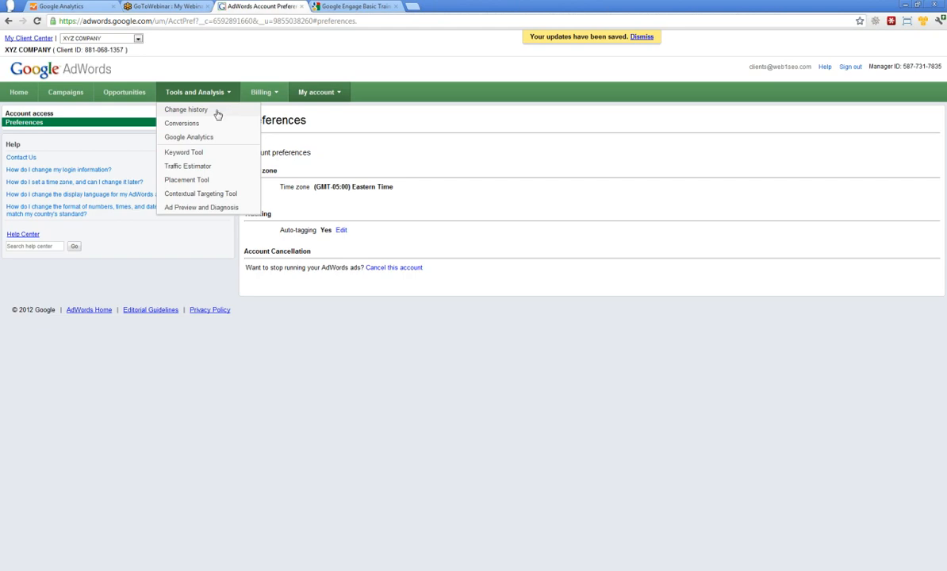
click(205, 139)
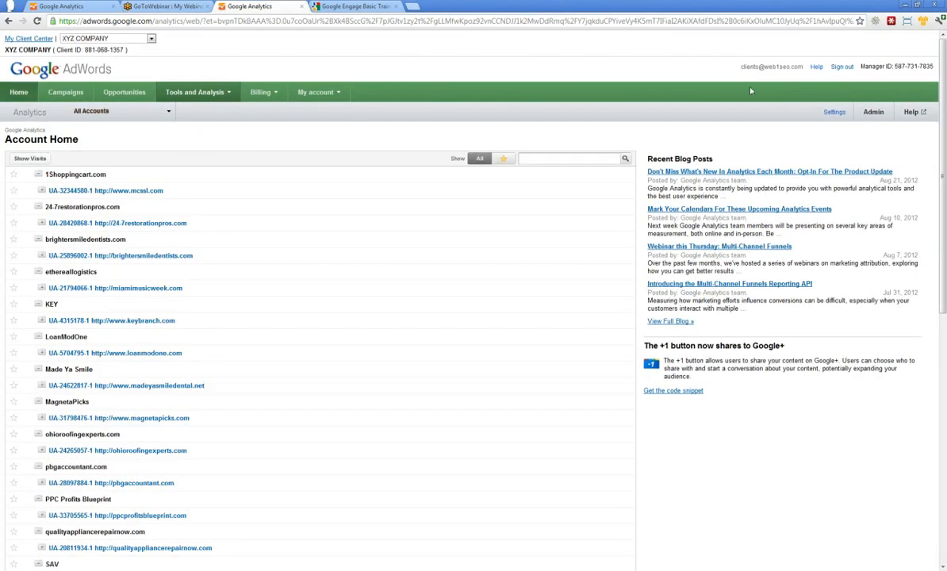
click(873, 112)
click(156, 192)
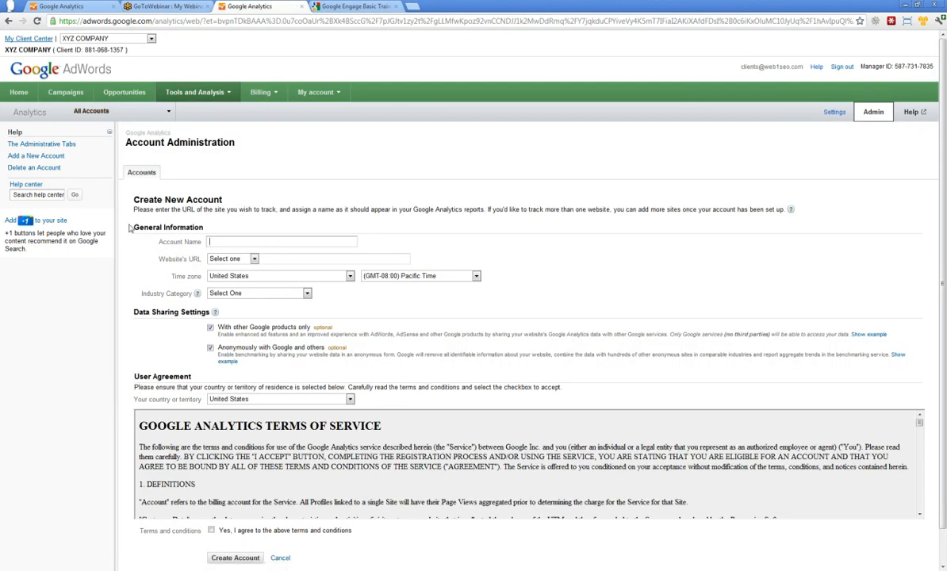
Leave the new Analytics account form and switch to the presentation, advancing it to the Q & A slide.
key(alt+Left)
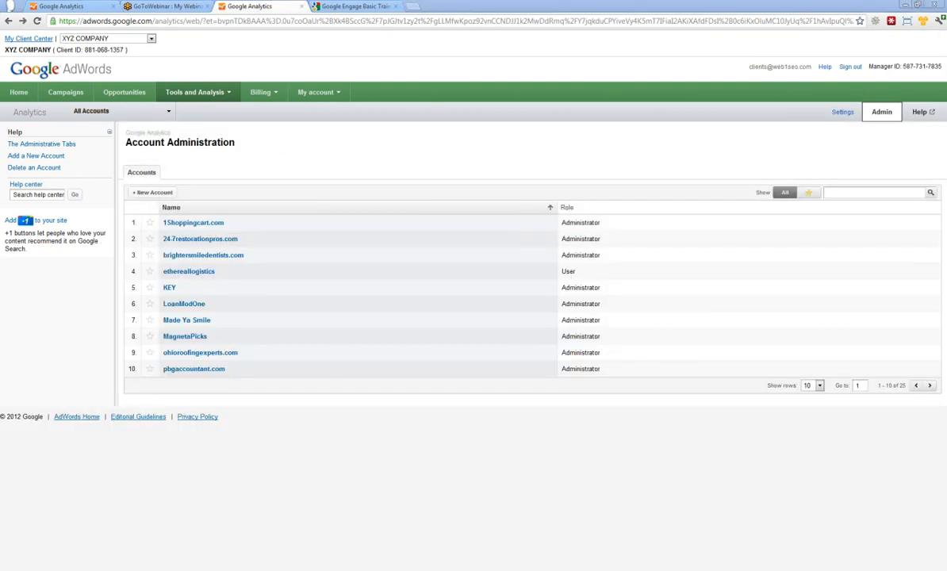
click(243, 559)
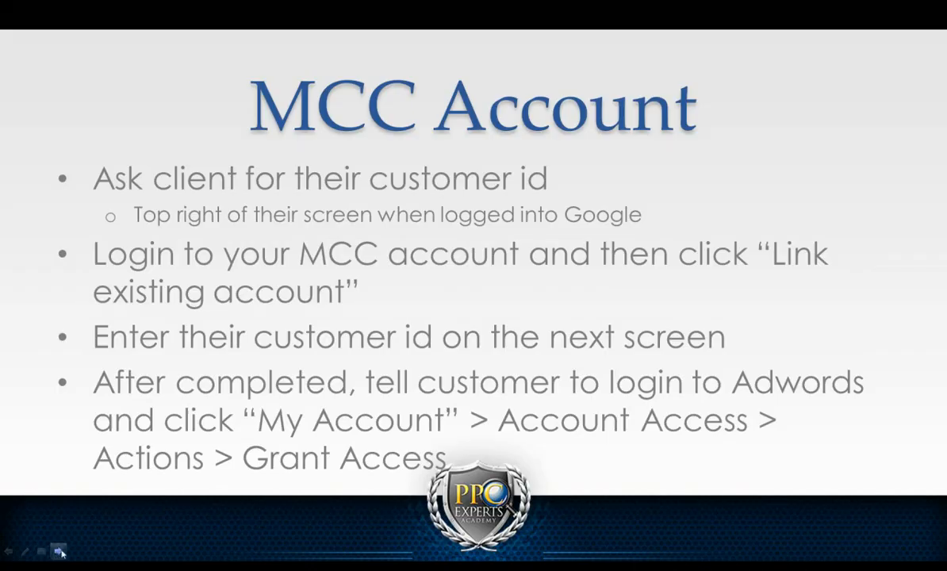
click(59, 552)
click(4, 552)
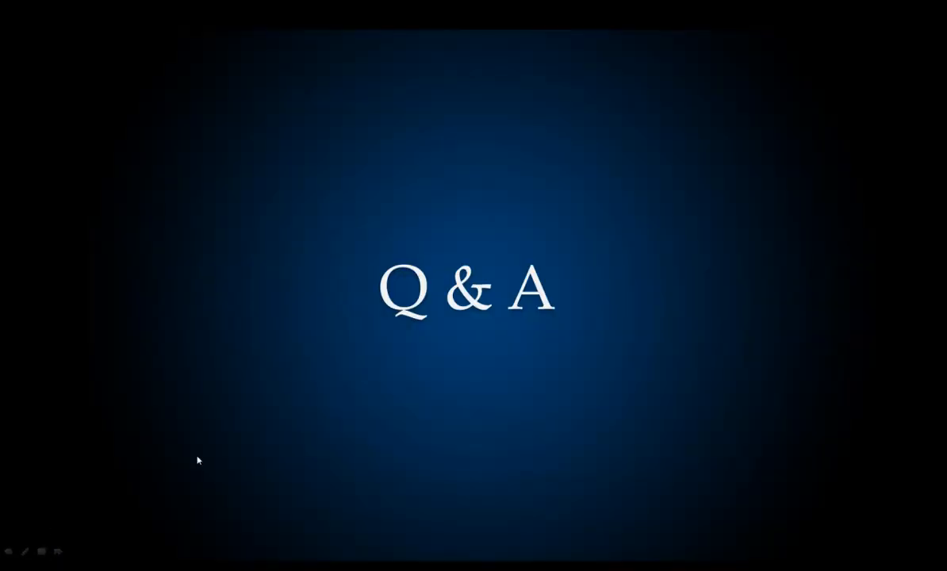
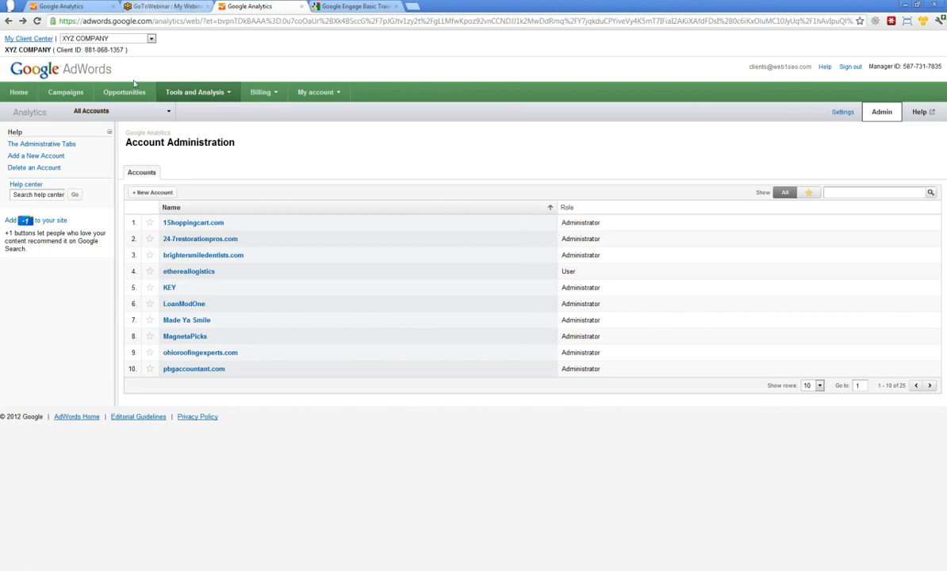
Go back to My Client Center and view the budgets of all client accounts.
click(69, 92)
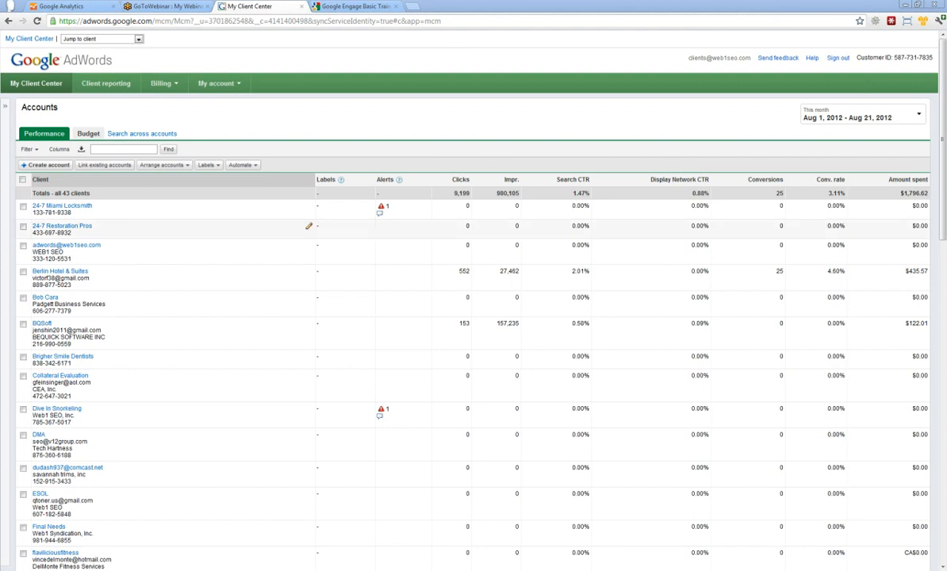
click(87, 134)
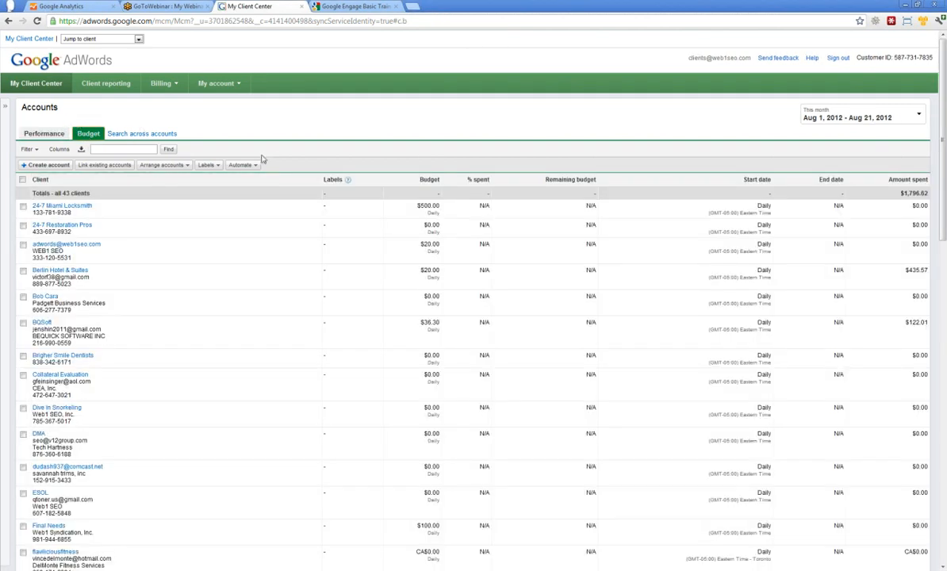
scroll(57, 225, down, 15)
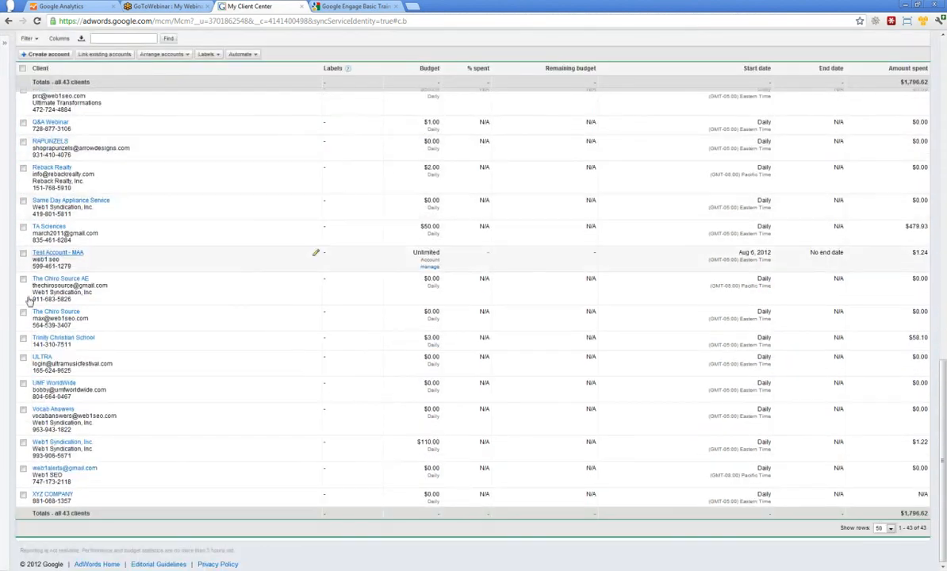
Open the XYZ COMPANY account from the end of the client list.
click(40, 495)
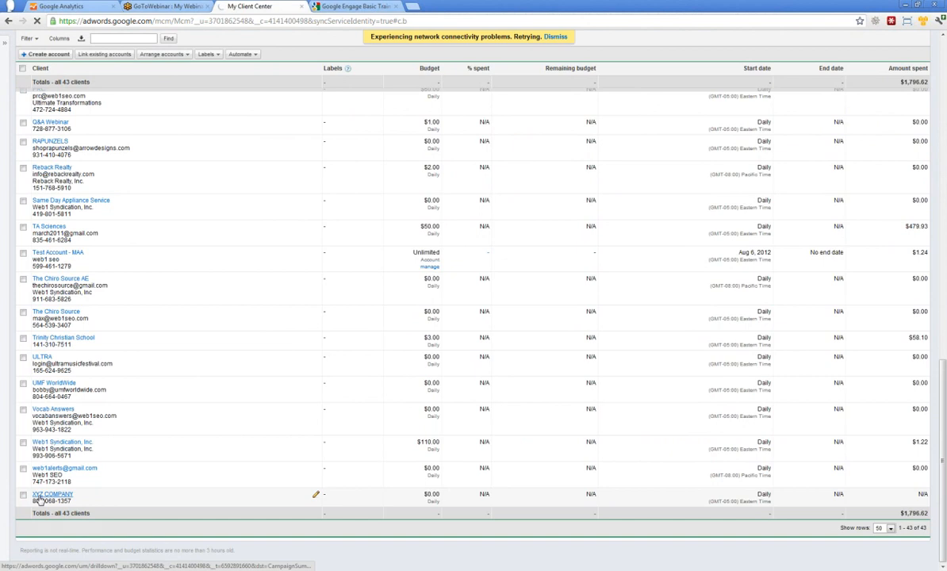
click(37, 22)
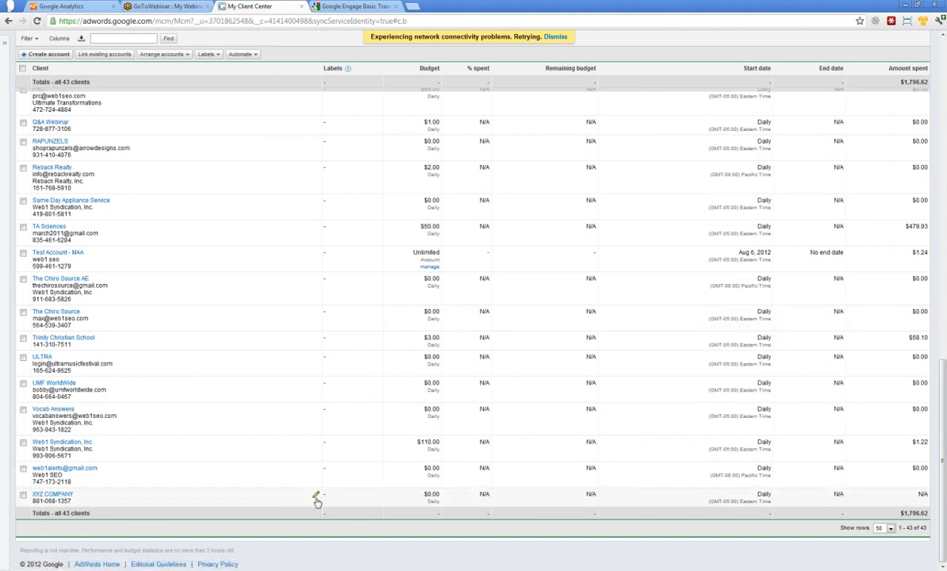
scroll(164, 359, up, 10)
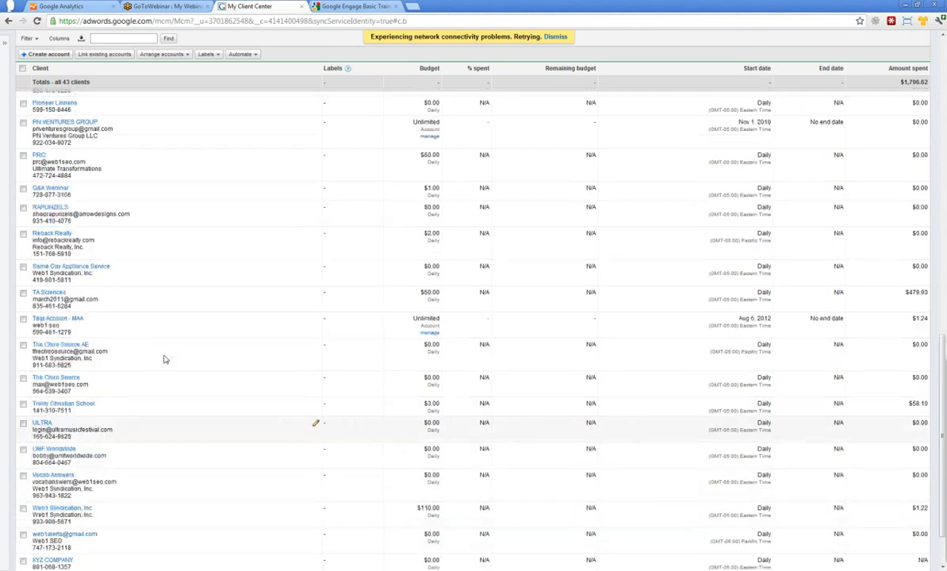
scroll(112, 295, down, 12)
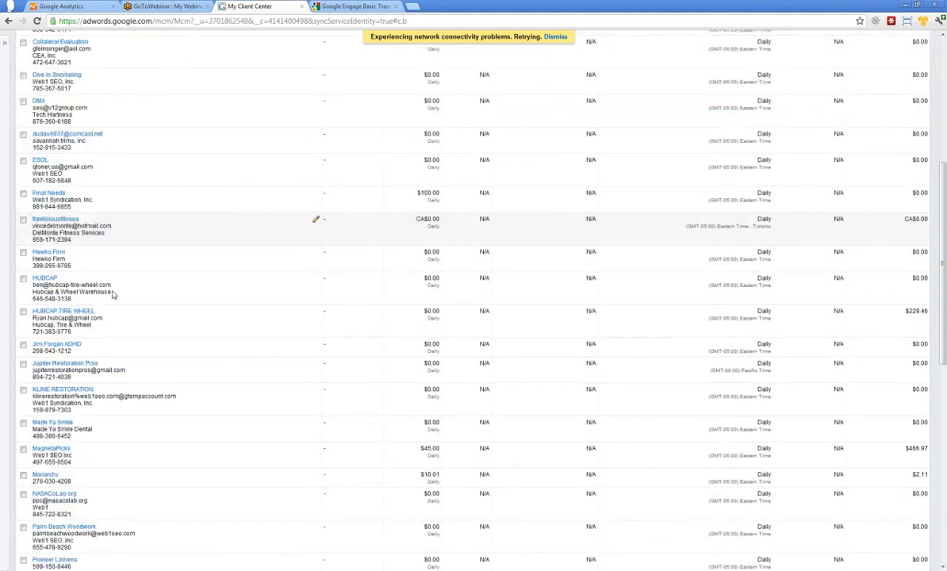
click(60, 495)
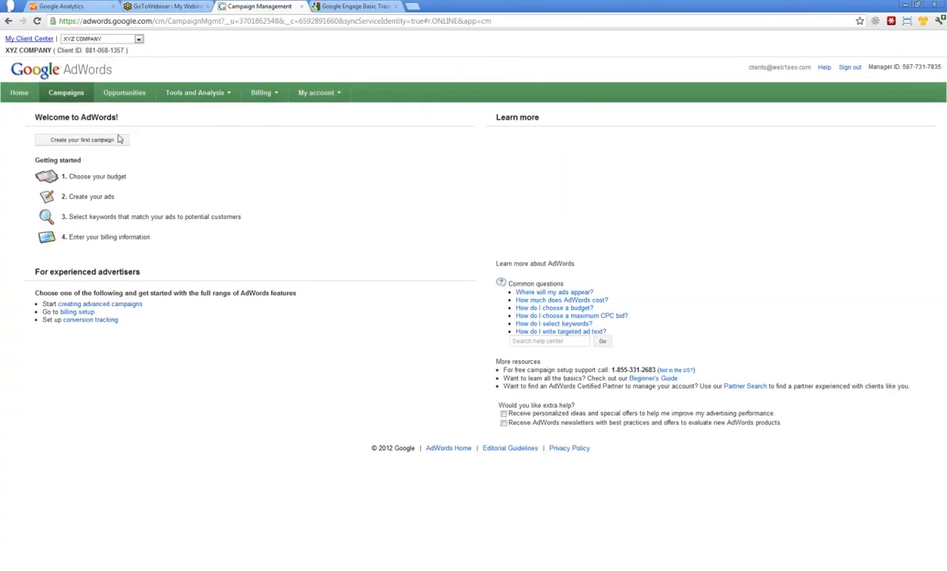
Return to the client budgets and open budget management for Test Account - MAA to check its additional billing actions.
key(alt+Left)
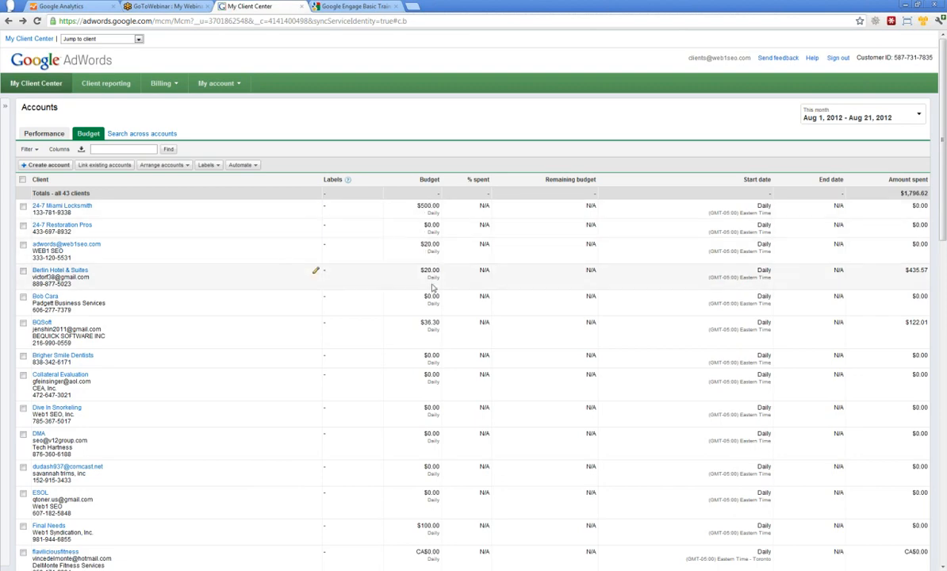
scroll(424, 297, down, 10)
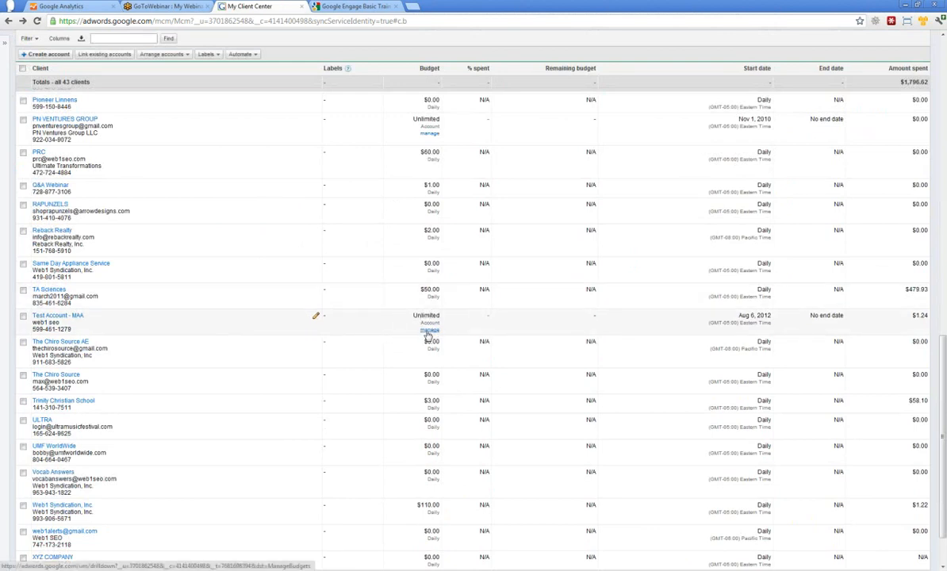
click(428, 330)
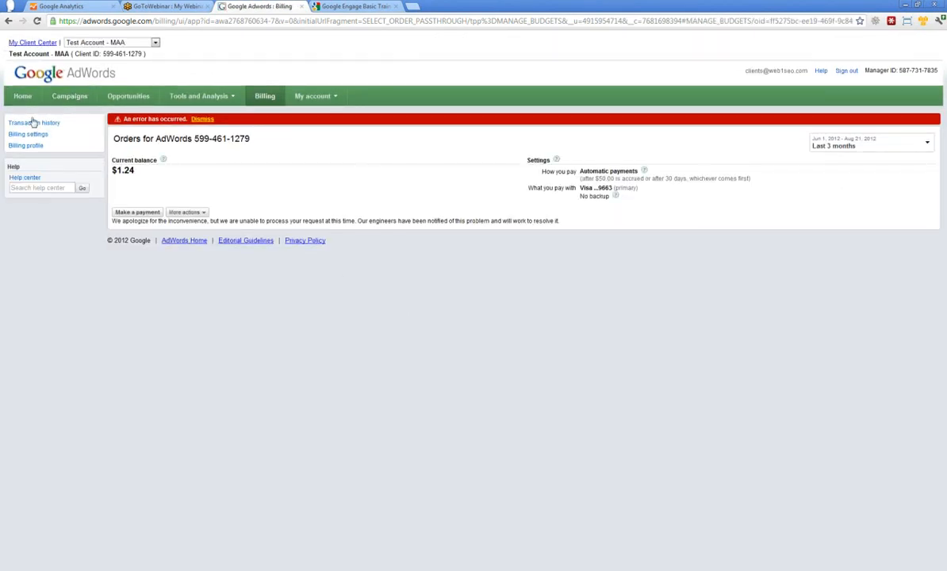
click(186, 212)
click(249, 198)
View the billing profile, billing settings and transaction history of Test Account - MAA.
click(37, 146)
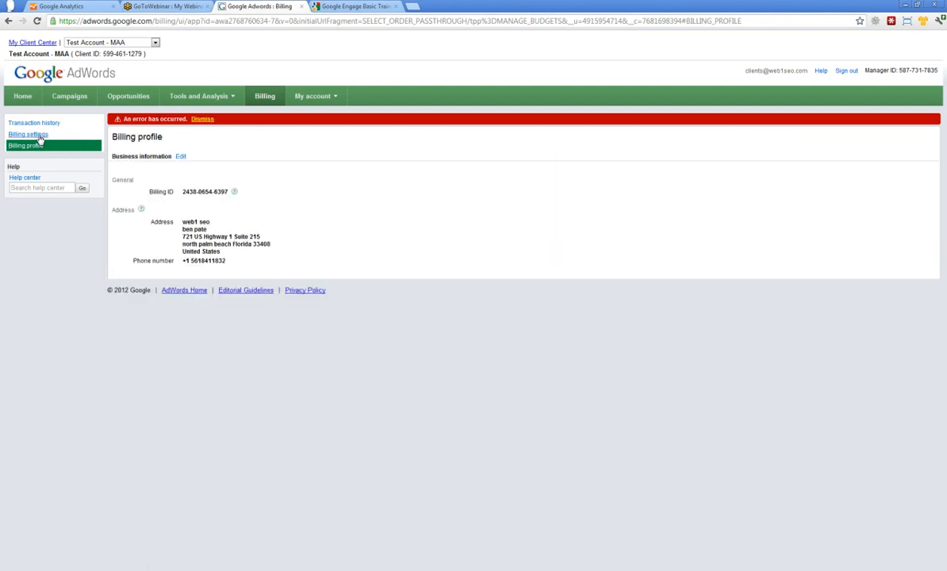
click(40, 137)
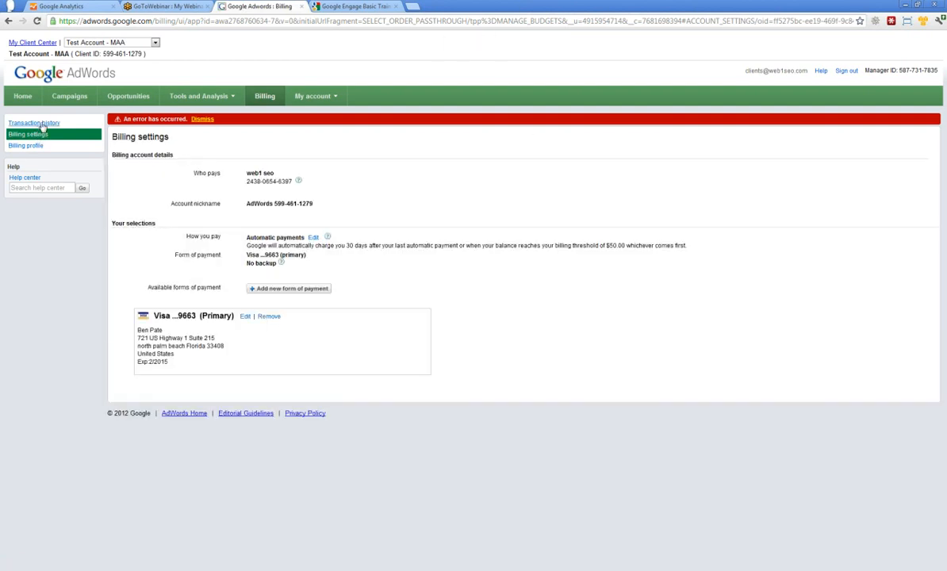
click(36, 123)
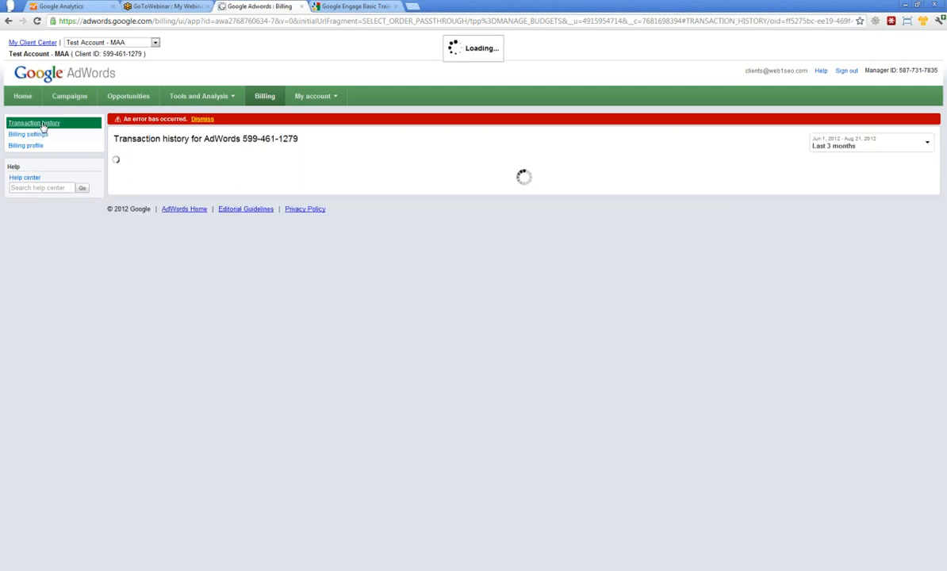
Return to My Client Center to view the account creation form and the clients' Budget view.
click(34, 43)
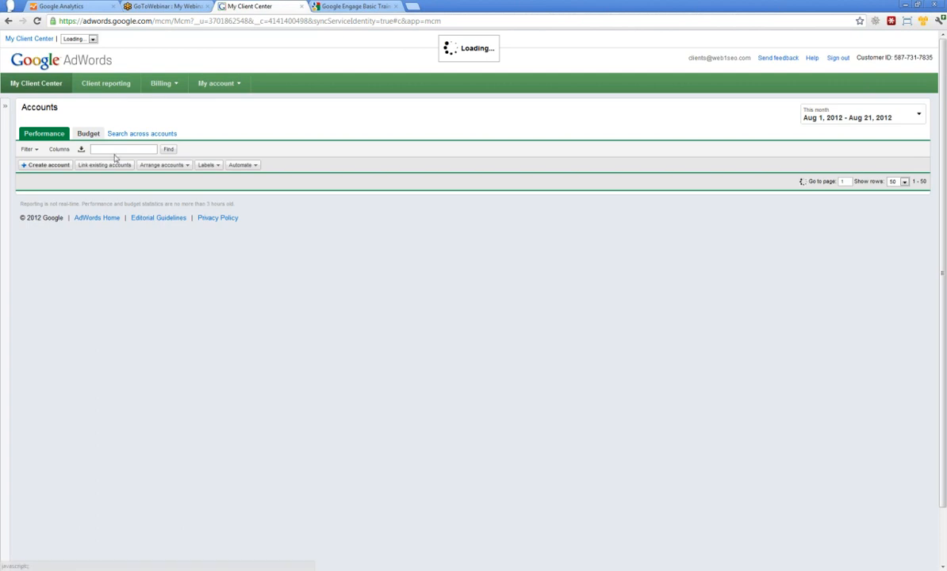
click(54, 165)
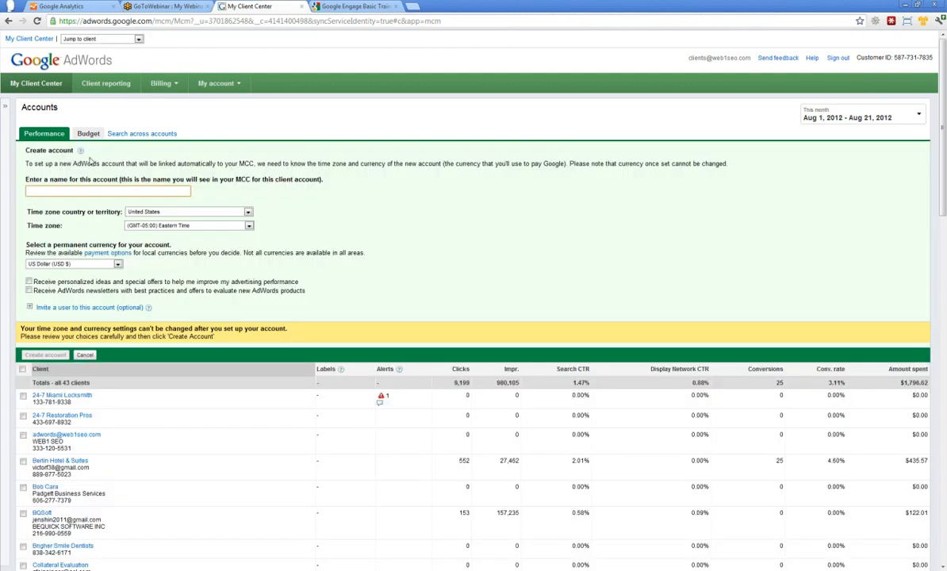
click(86, 131)
click(50, 131)
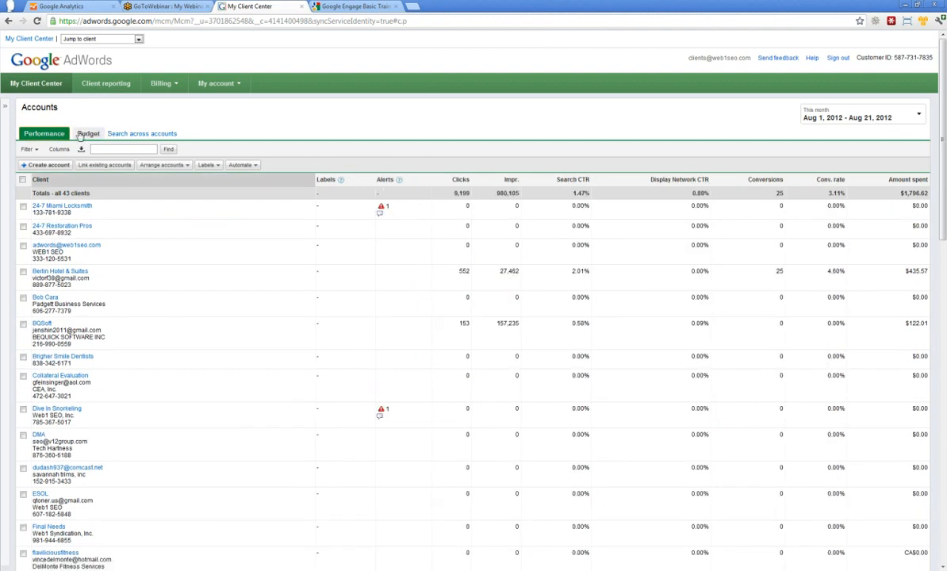
click(80, 133)
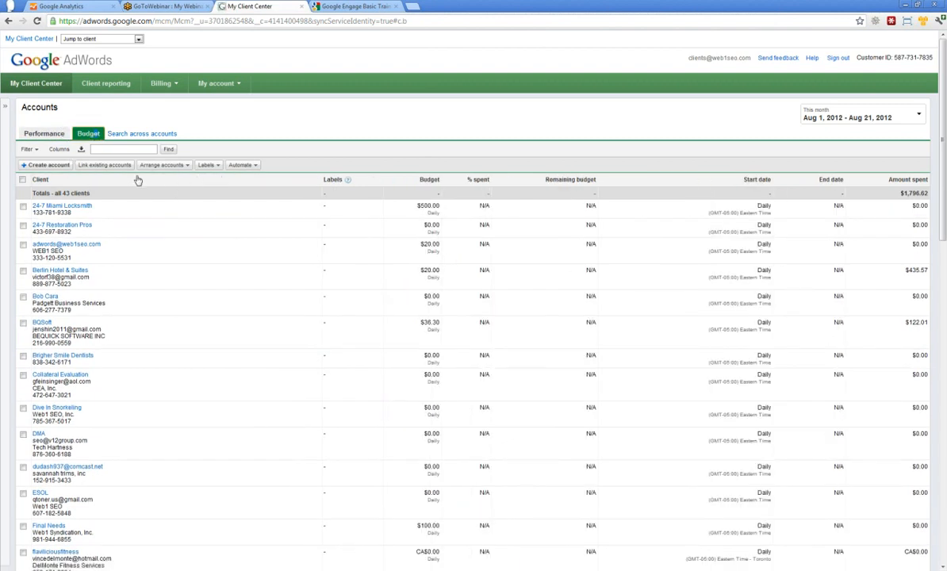
Look through the Budget view's account options and the budget entries of the whole client list.
click(182, 166)
click(238, 164)
scroll(428, 254, down, 5)
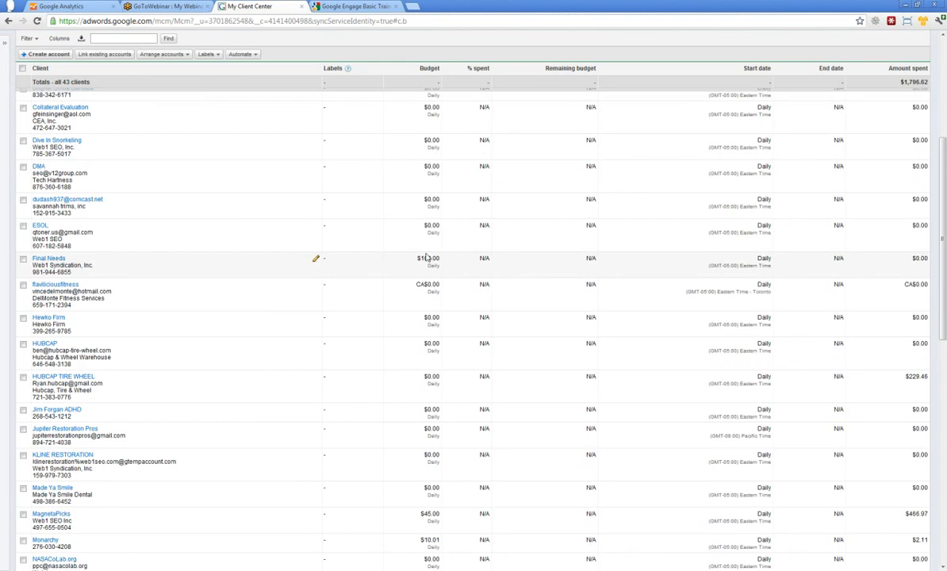
scroll(432, 246, down, 5)
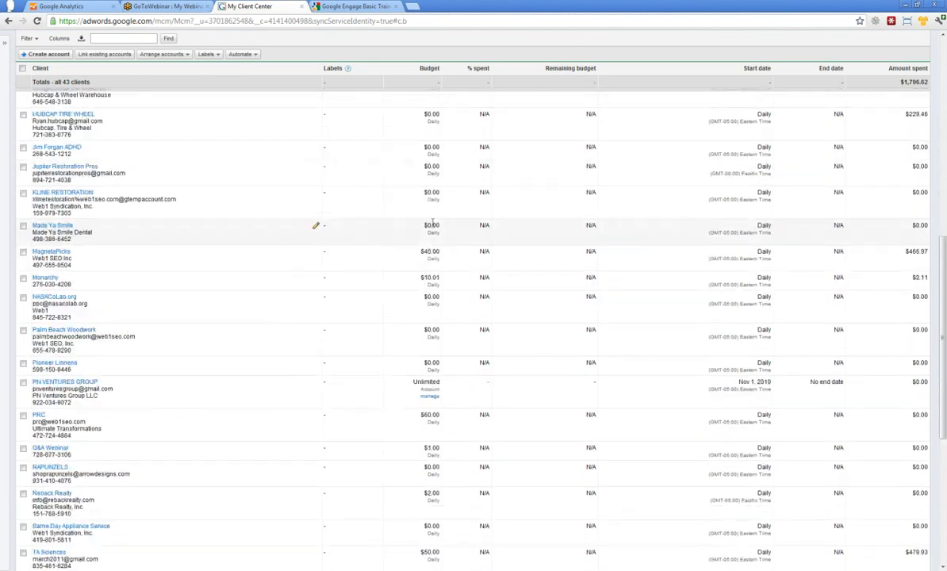
scroll(437, 311, down, 3)
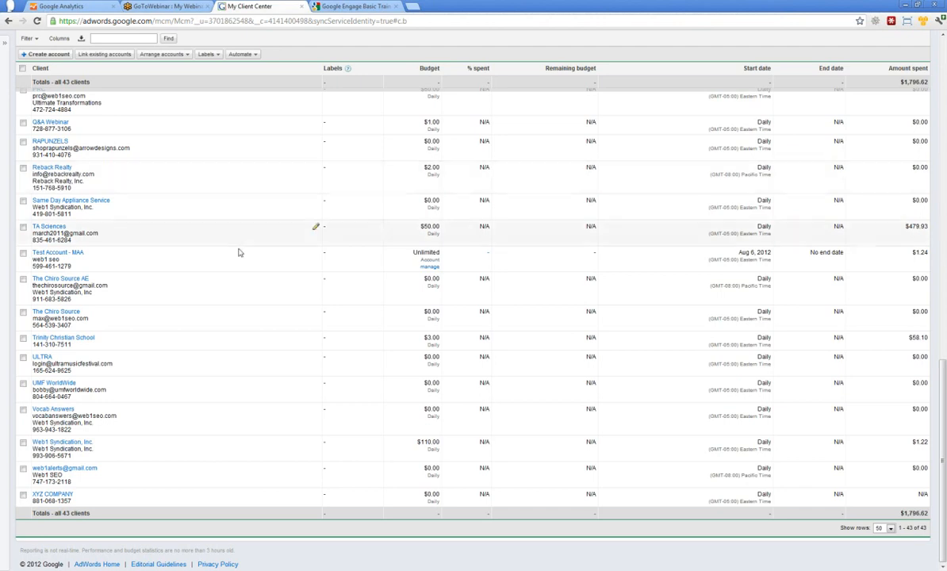
scroll(230, 252, up, 15)
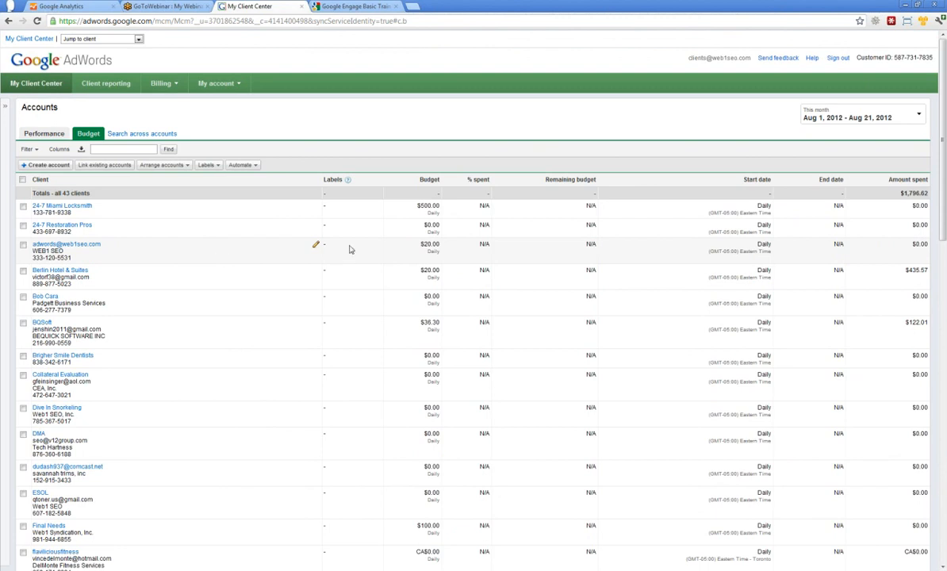
Open the WEB1 SEO client's account name for editing, cancel it, and switch back to the presentation's Q & A slide.
click(316, 245)
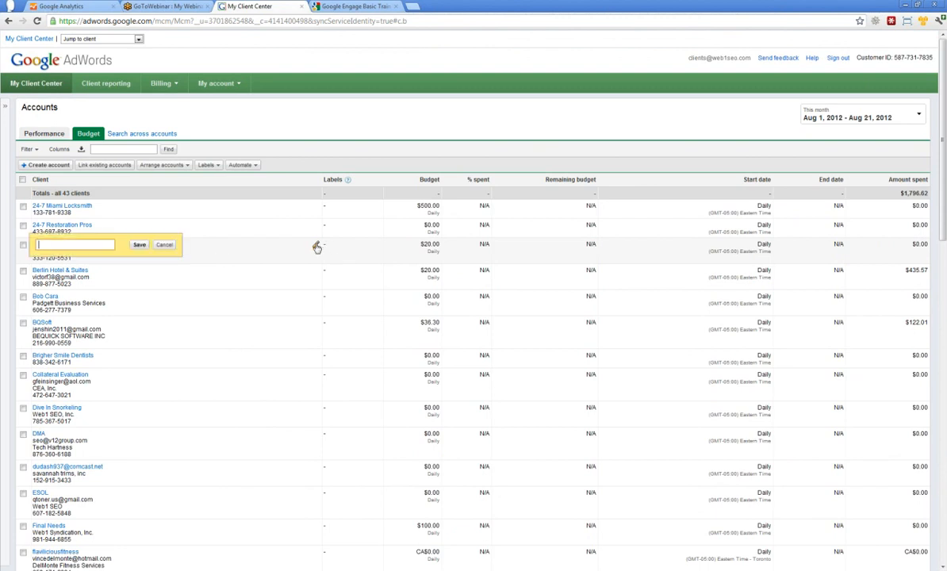
click(163, 245)
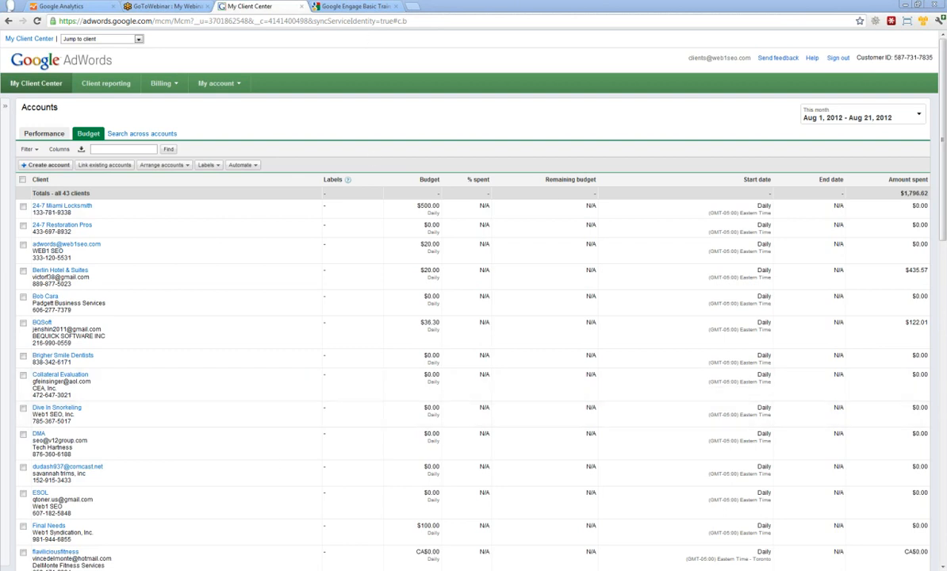
click(255, 558)
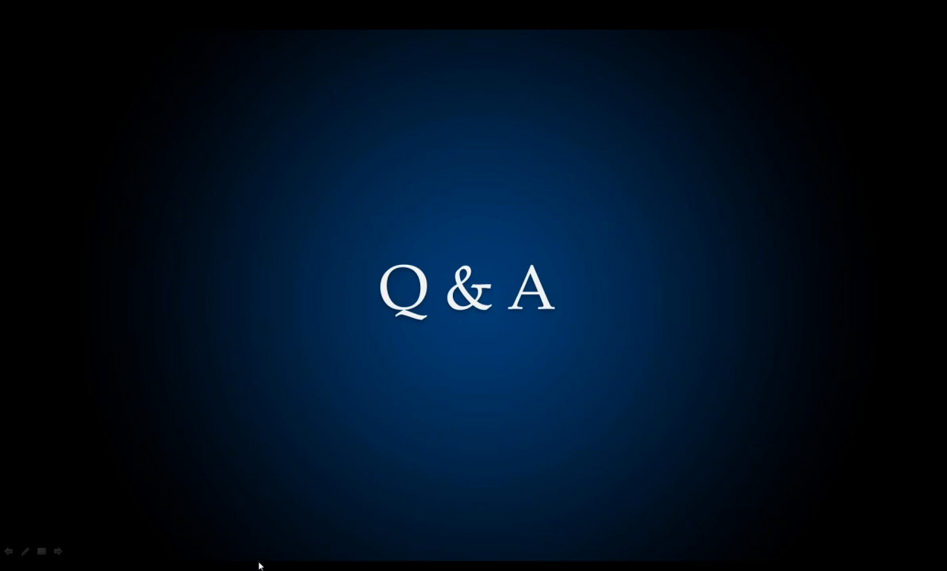